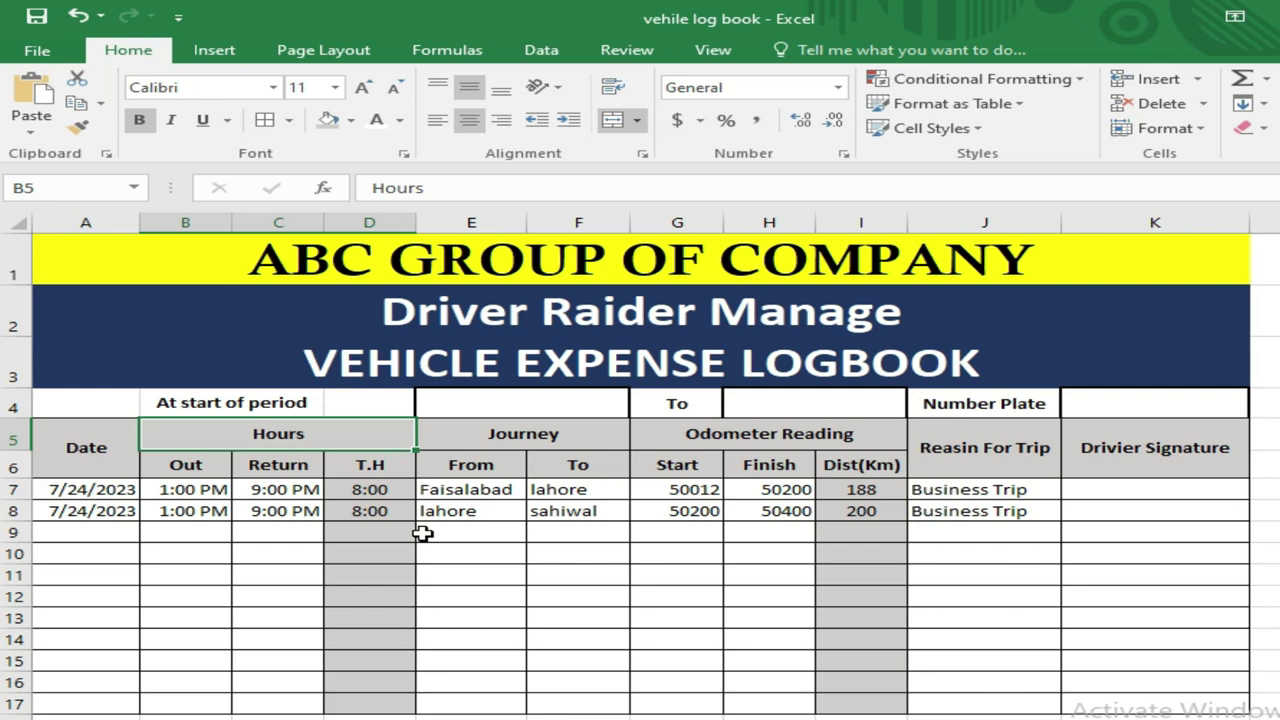
Review the title rows and the row 4 labels: At start of period, To, Number Plate.
{"action": "key", "text": "Down"}
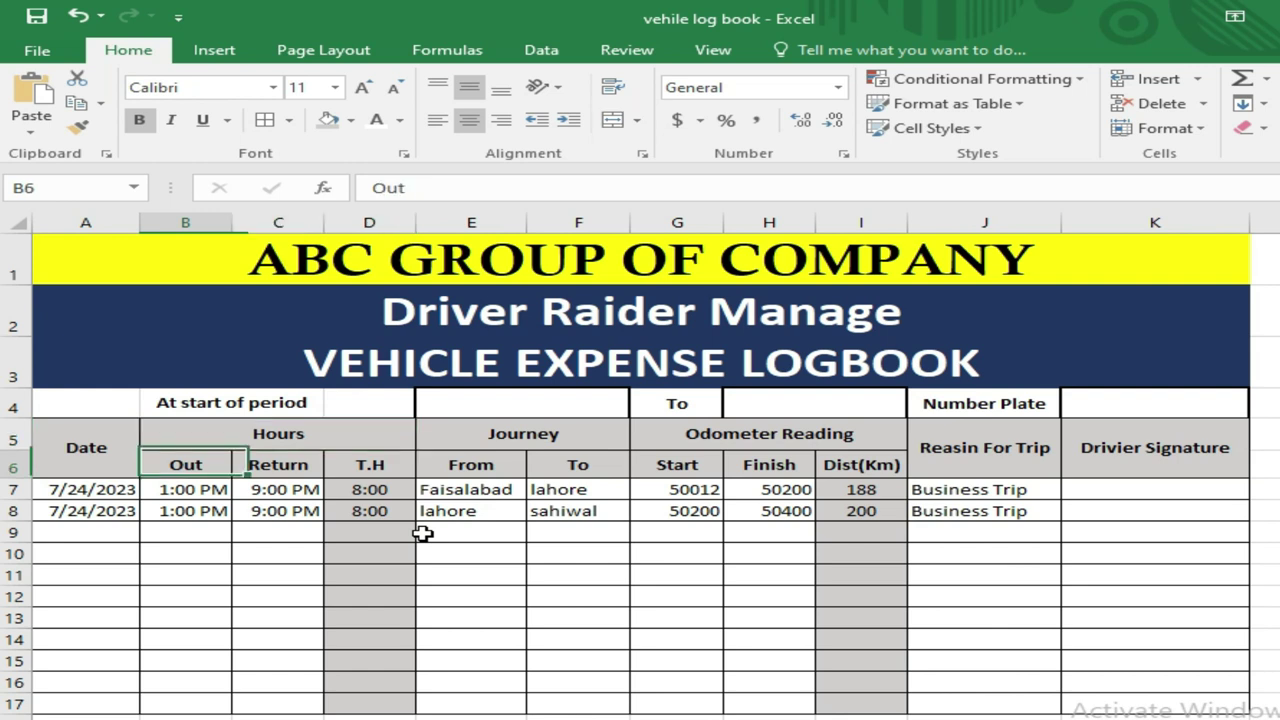
{"action": "key", "text": "Down"}
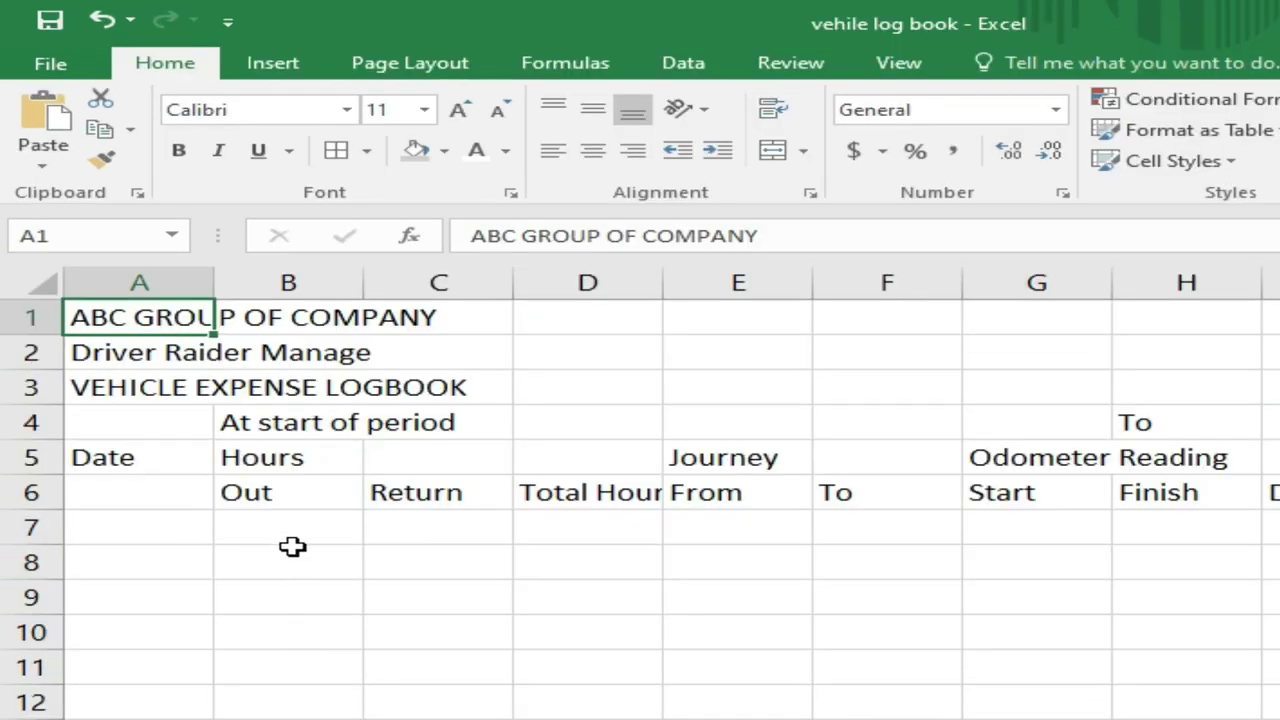
{"action": "scroll", "coordinate": [292, 545], "scroll_direction": "up", "scroll_amount": 1}
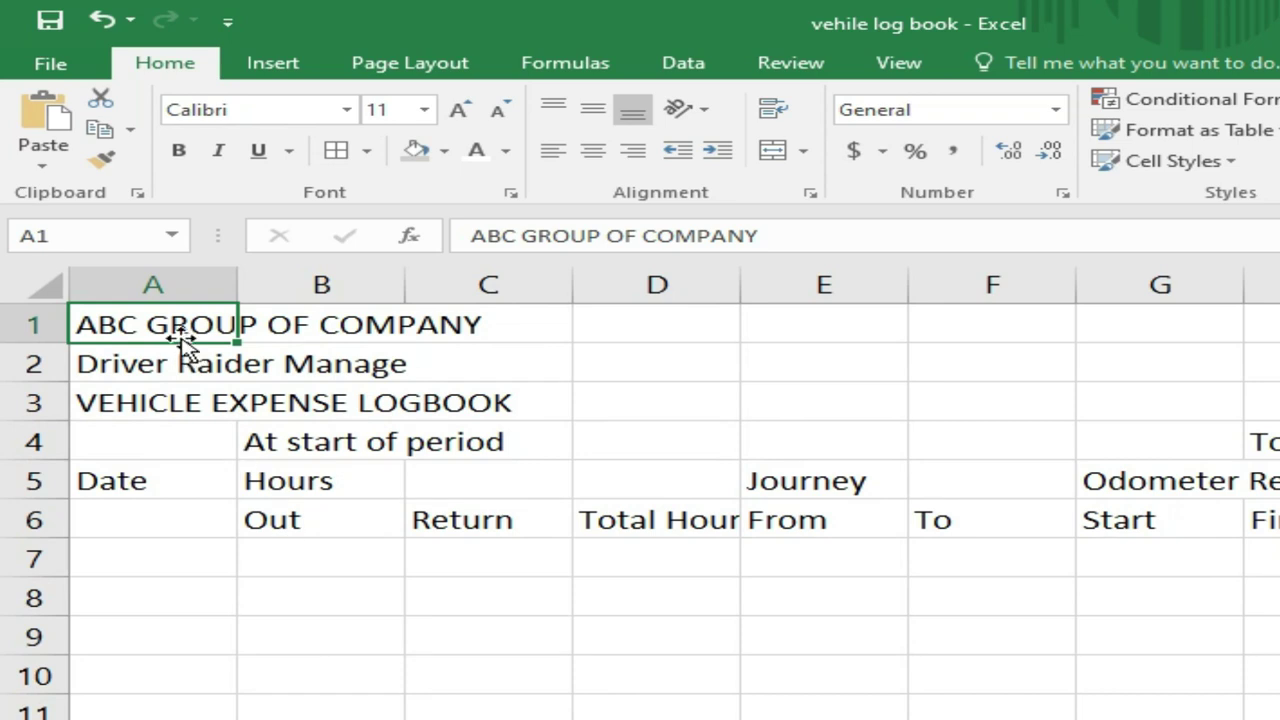
{"action": "key", "text": "Down"}
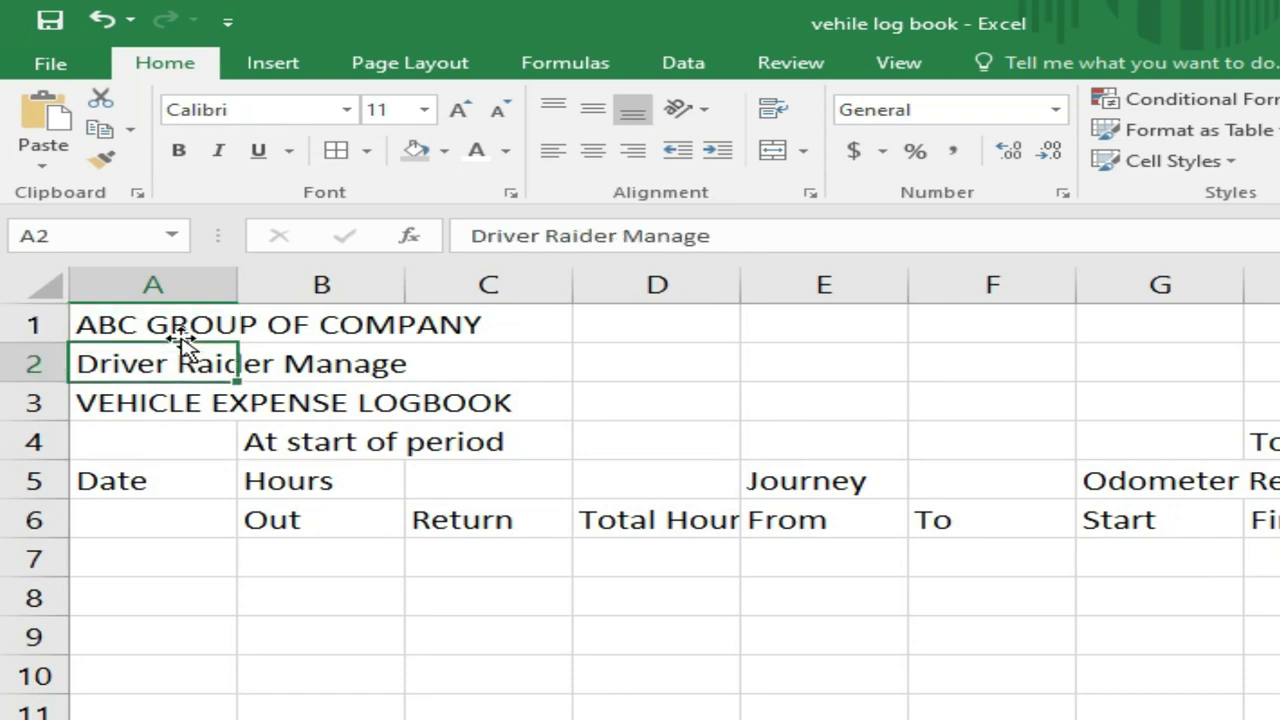
{"action": "key", "text": "Down"}
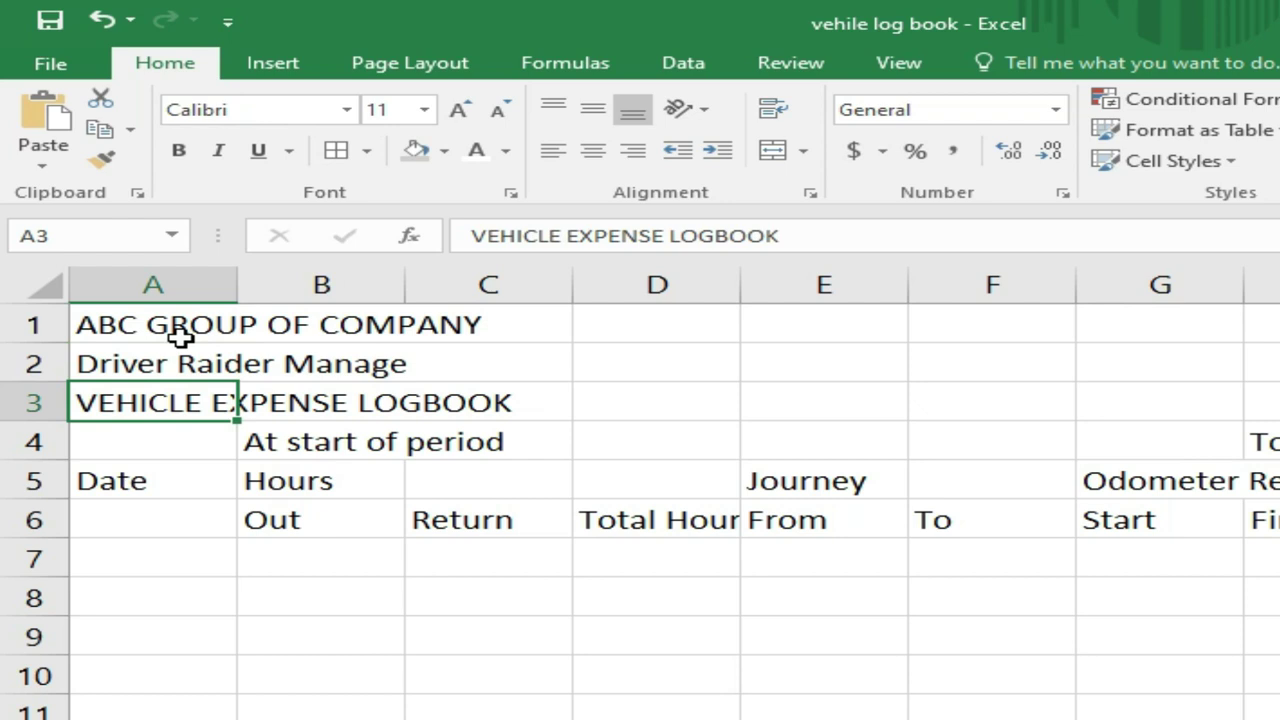
{"action": "key", "text": "Down"}
{"action": "key", "text": "Right"}
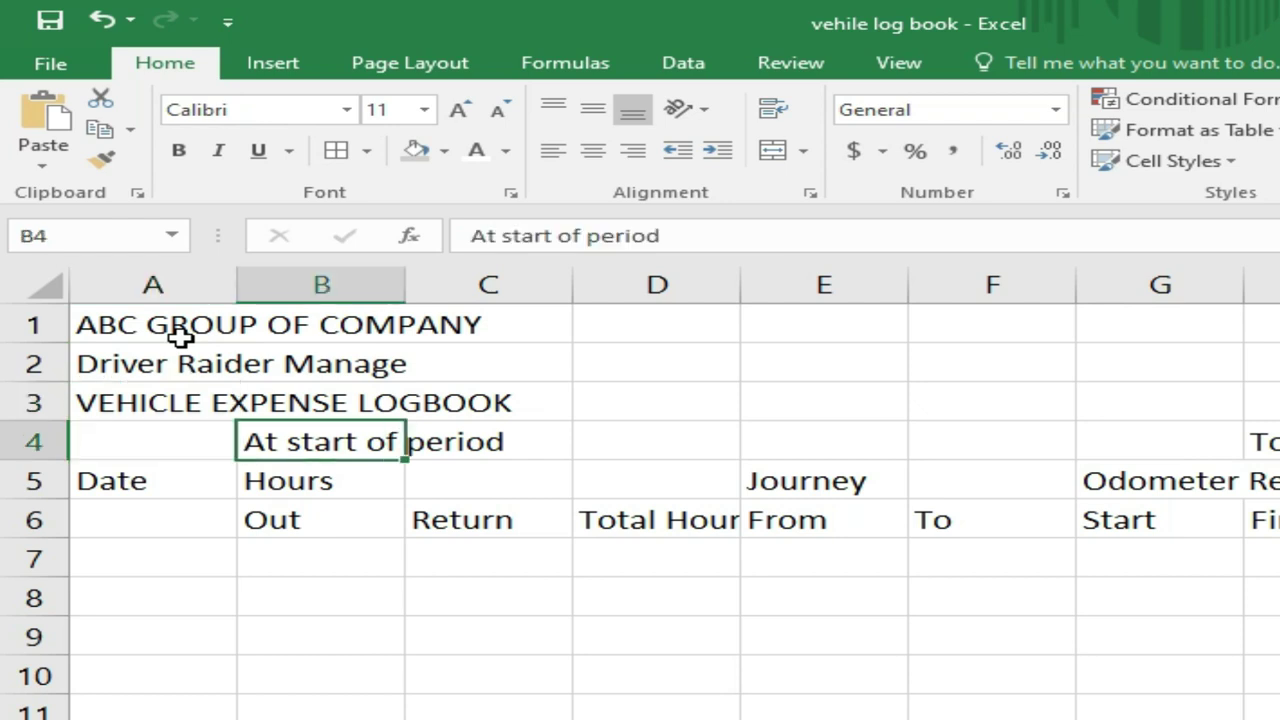
{"action": "key", "text": "Right"}
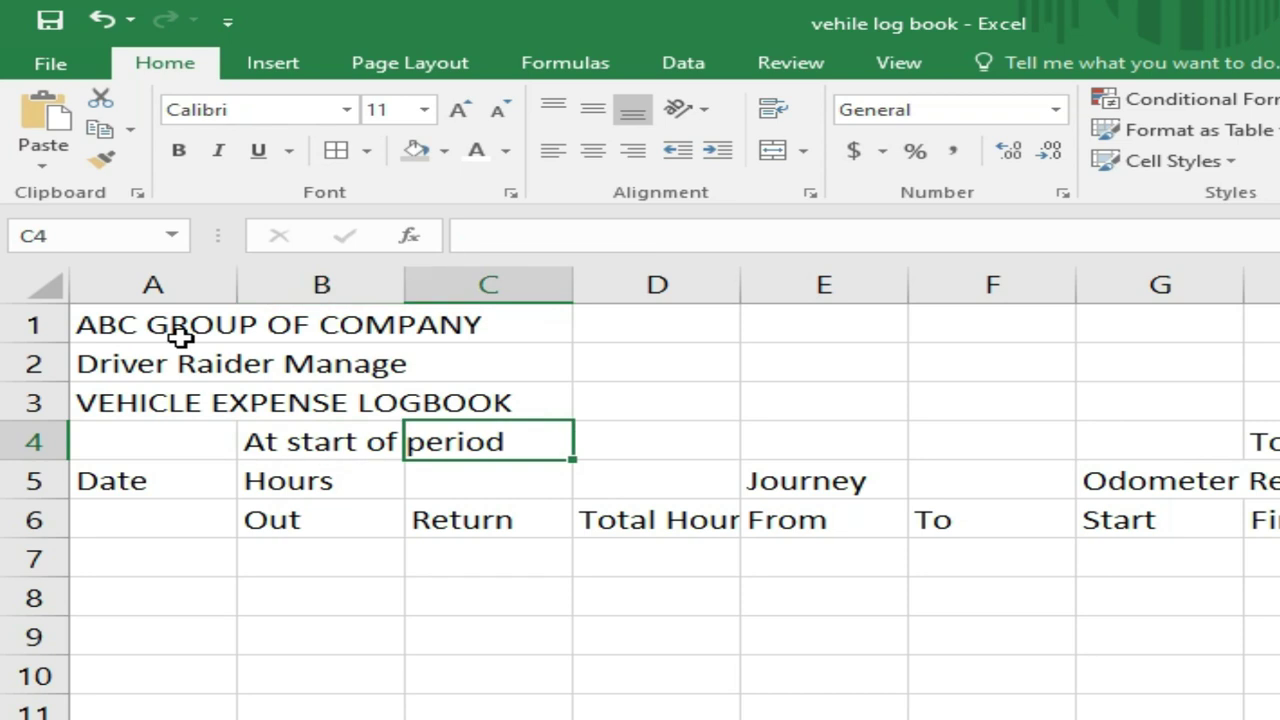
{"action": "key", "text": "Left"}
{"action": "key", "text": "Left"}
{"action": "key", "text": "Right"}
{"action": "key", "text": "Right"}
{"action": "key", "text": "Right"}
{"action": "key", "text": "Right"}
{"action": "key", "text": "Right"}
{"action": "key", "text": "Right"}
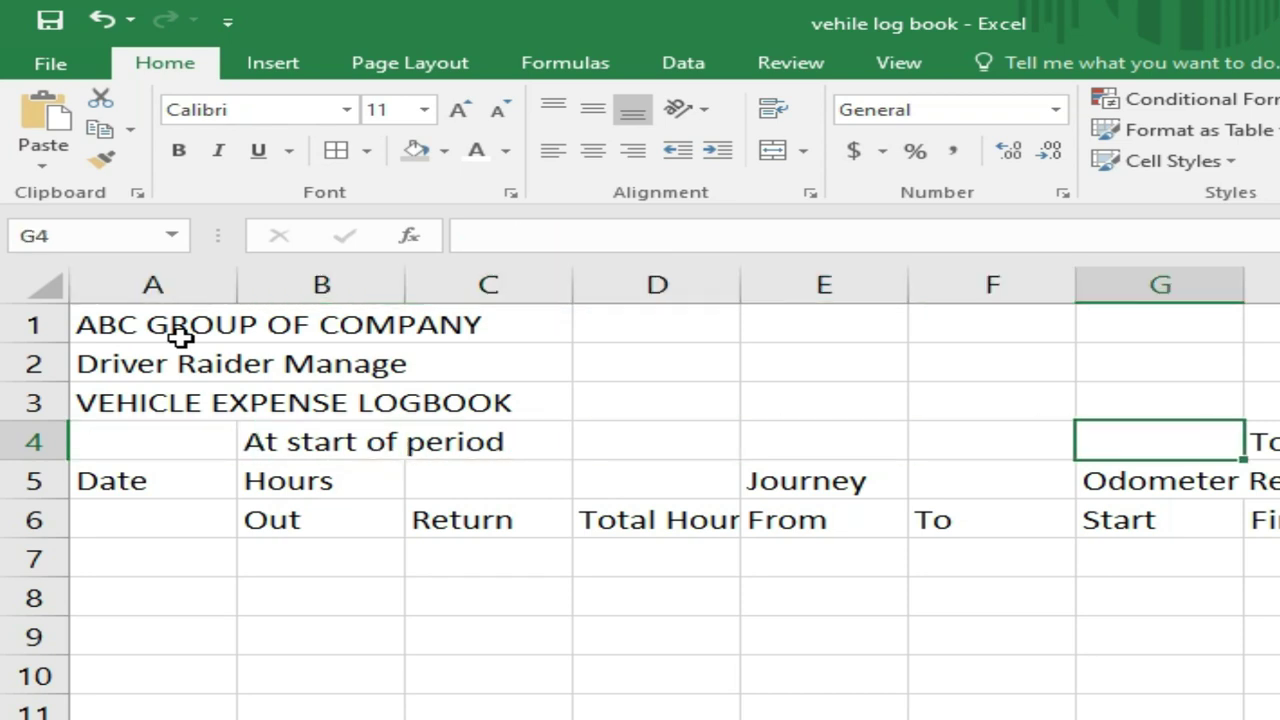
{"action": "key", "text": "Right"}
{"action": "key", "text": "Right"}
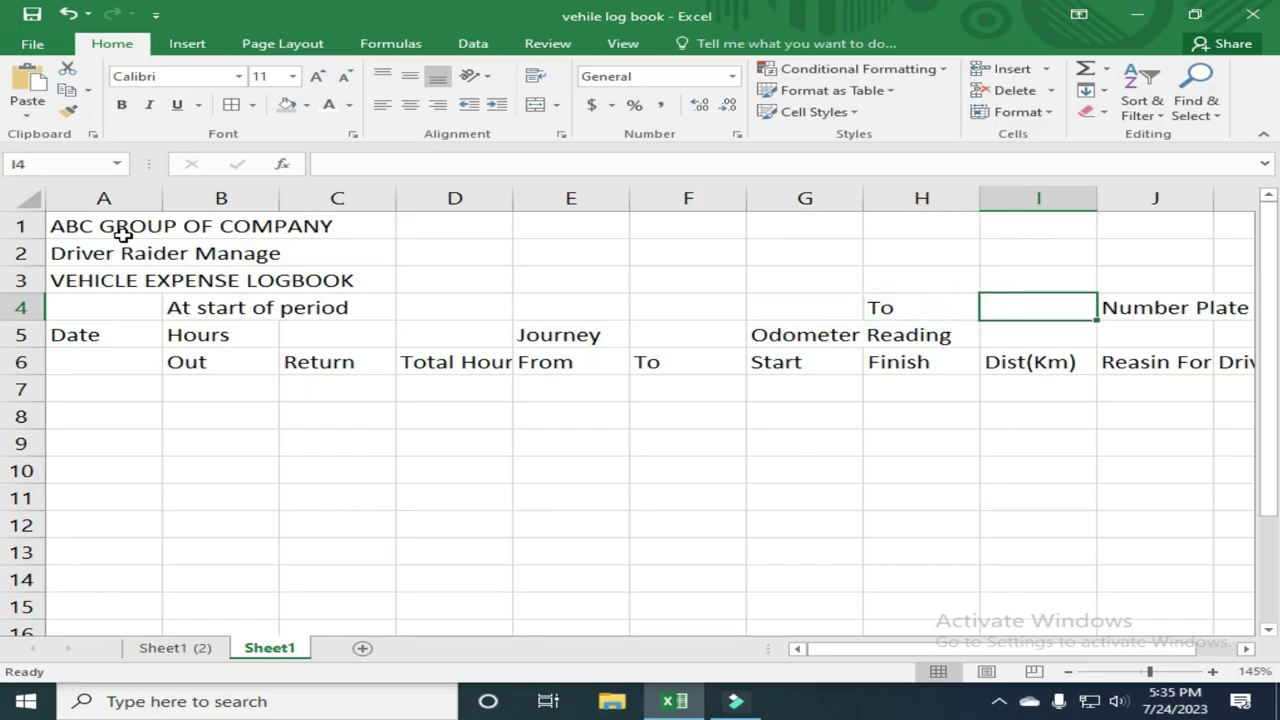
{"action": "key", "text": "Right"}
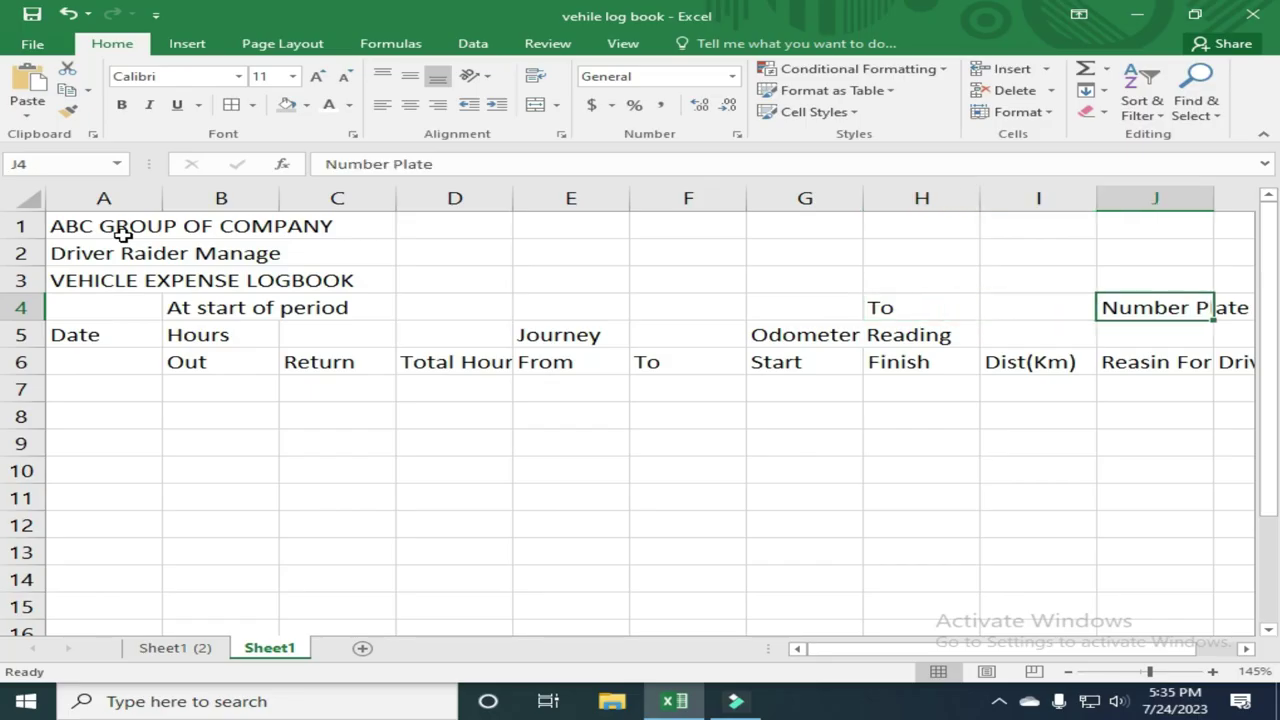
{"action": "key", "text": "Right"}
{"action": "key", "text": "Left"}
{"action": "key", "text": "Down"}
{"action": "key", "text": "Down"}
{"action": "key", "text": "Left"}
{"action": "key", "text": "Left"}
Review the row 5–6 column headings from Date through Drivier Signature.
{"action": "key", "text": "Home"}
{"action": "key", "text": "Up"}
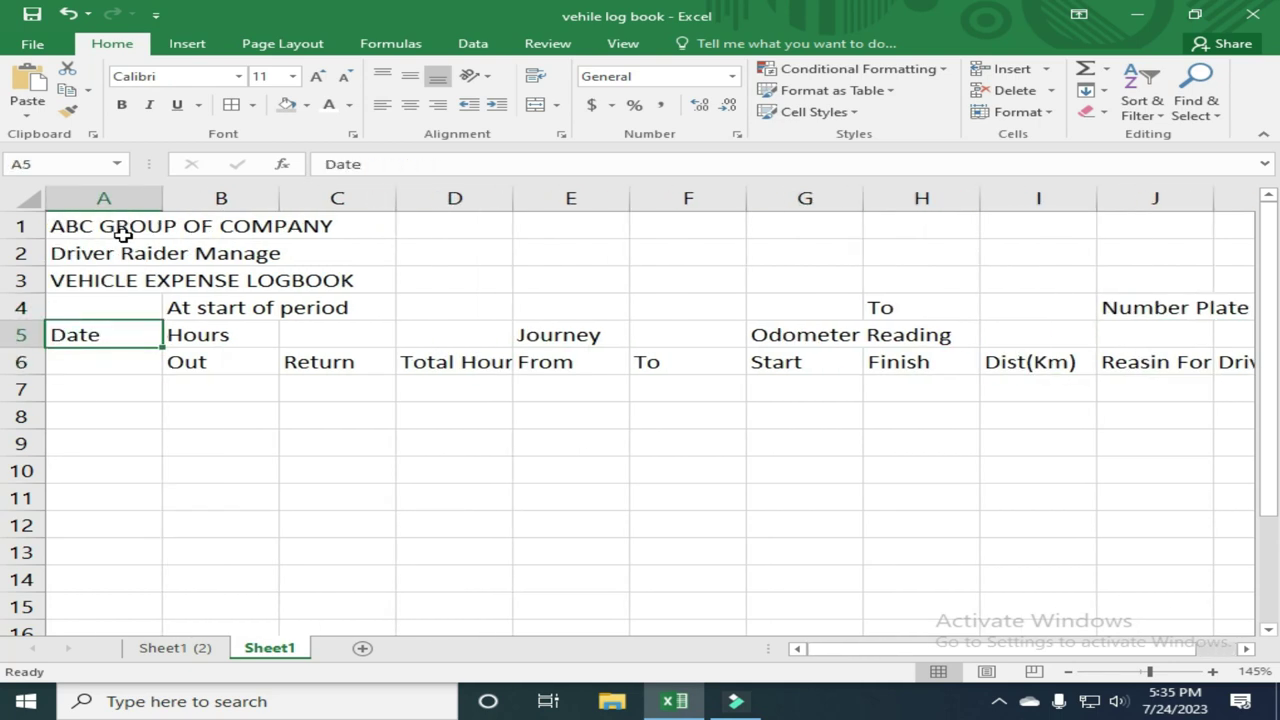
{"action": "key", "text": "Down"}
{"action": "key", "text": "Right"}
{"action": "key", "text": "Up"}
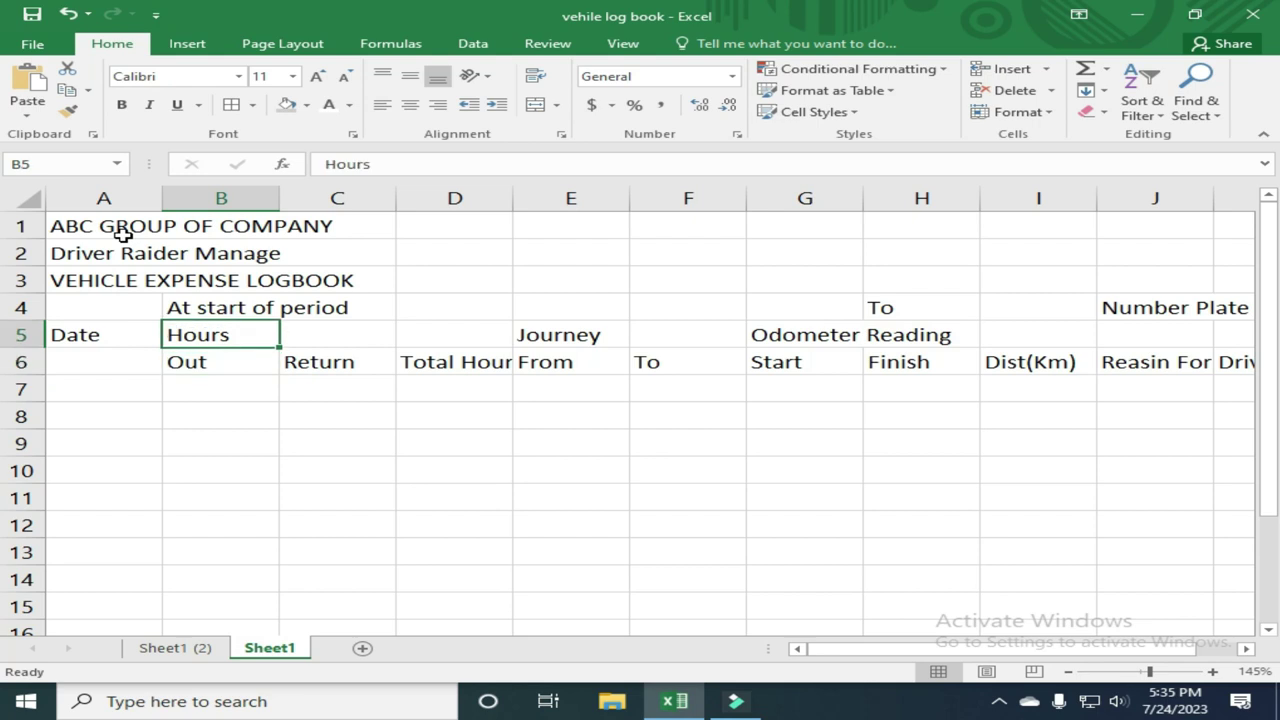
{"action": "key", "text": "Down"}
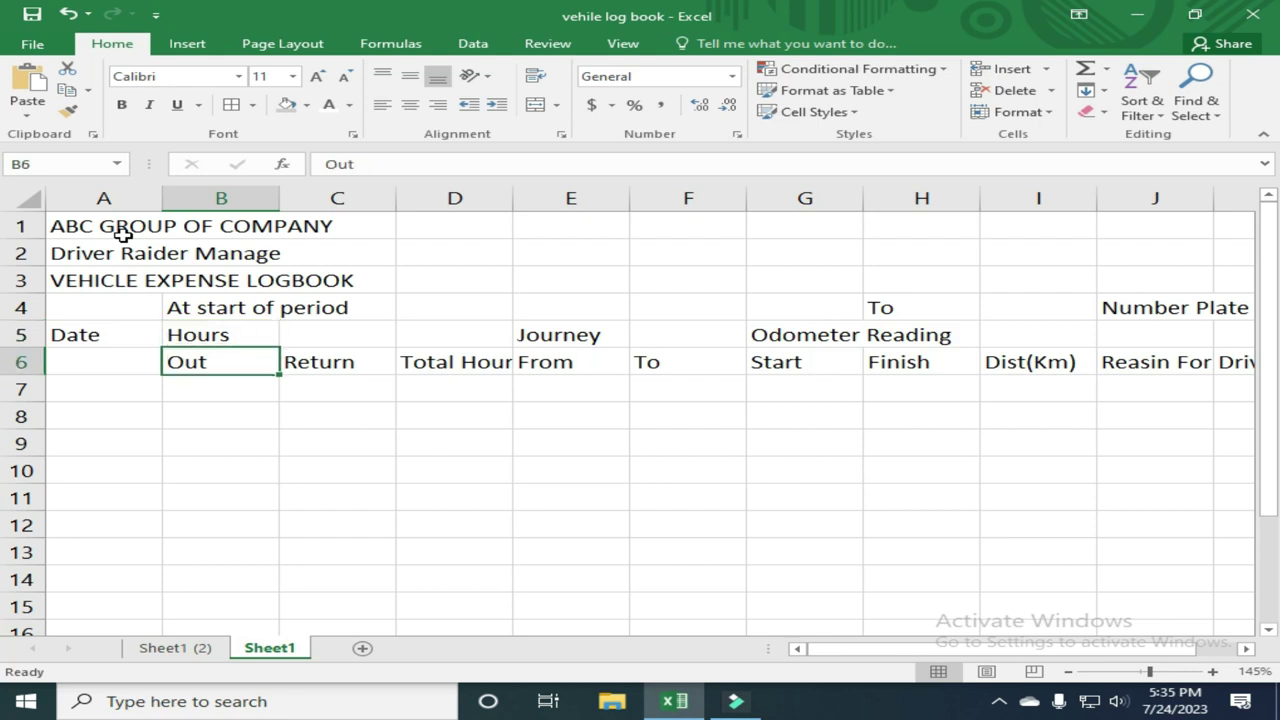
{"action": "key", "text": "Right"}
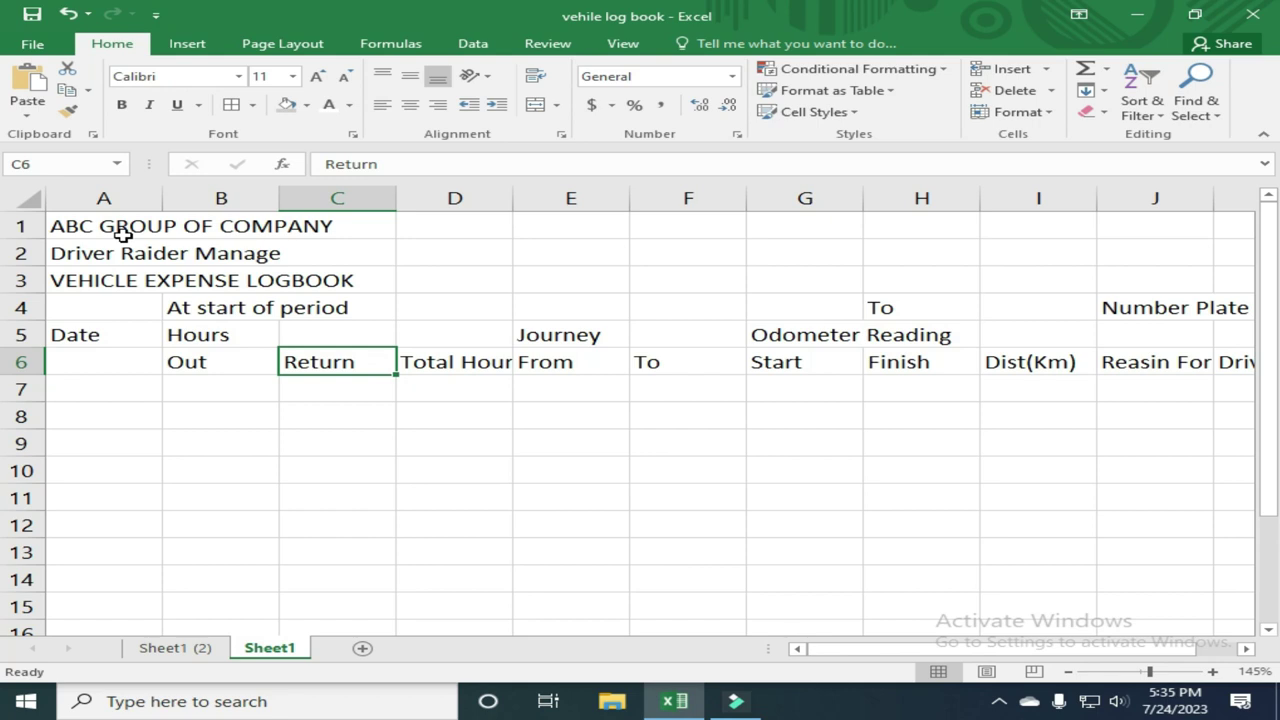
{"action": "key", "text": "Right"}
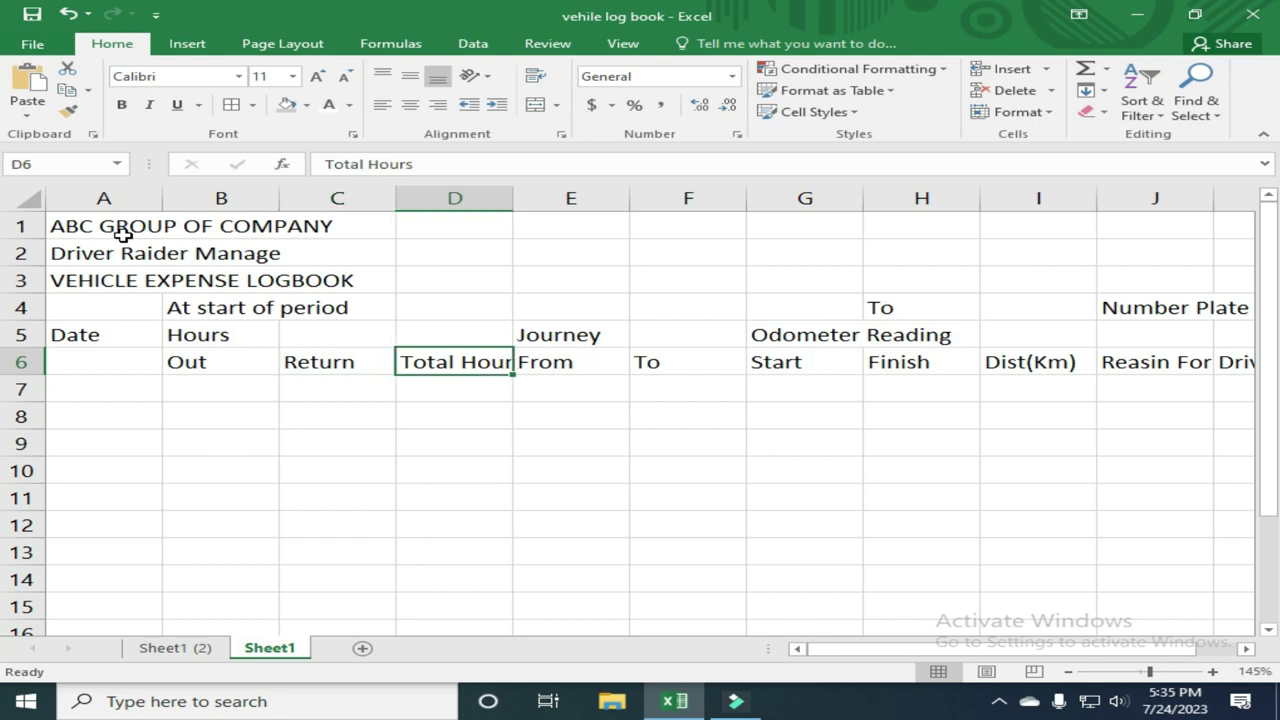
{"action": "key", "text": "Right"}
{"action": "key", "text": "Up"}
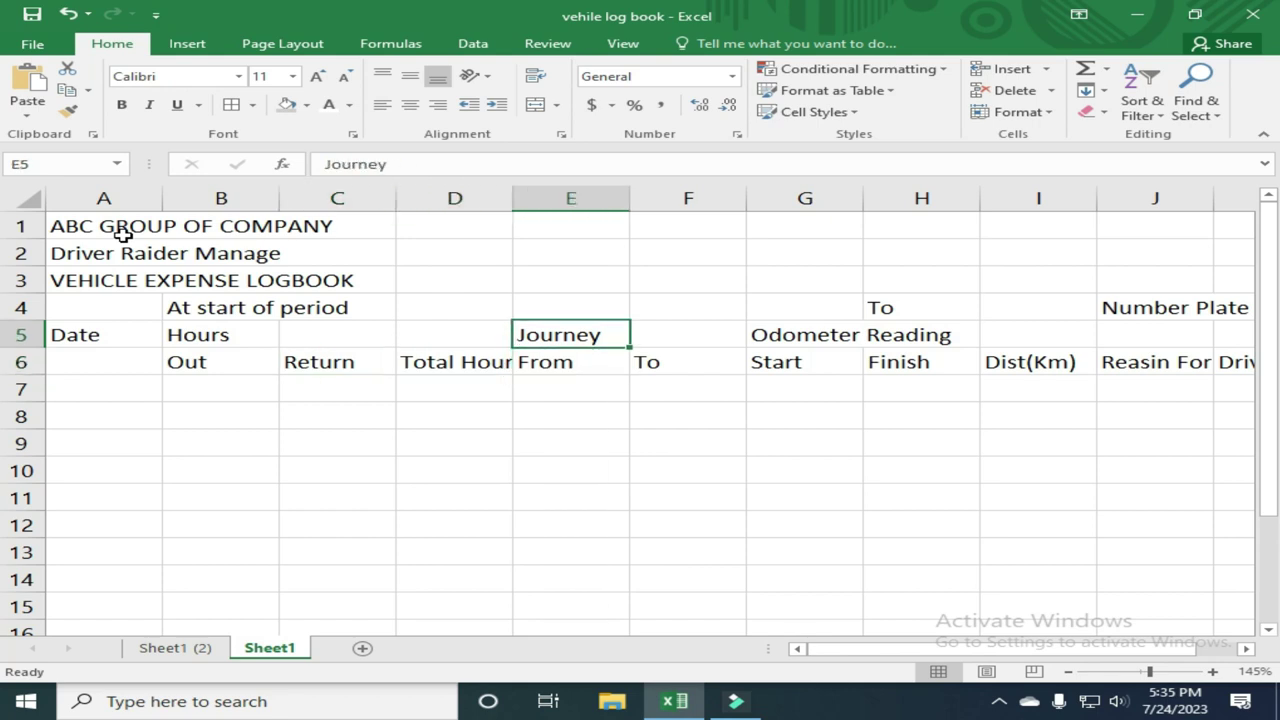
{"action": "key", "text": "Down"}
{"action": "key", "text": "Down"}
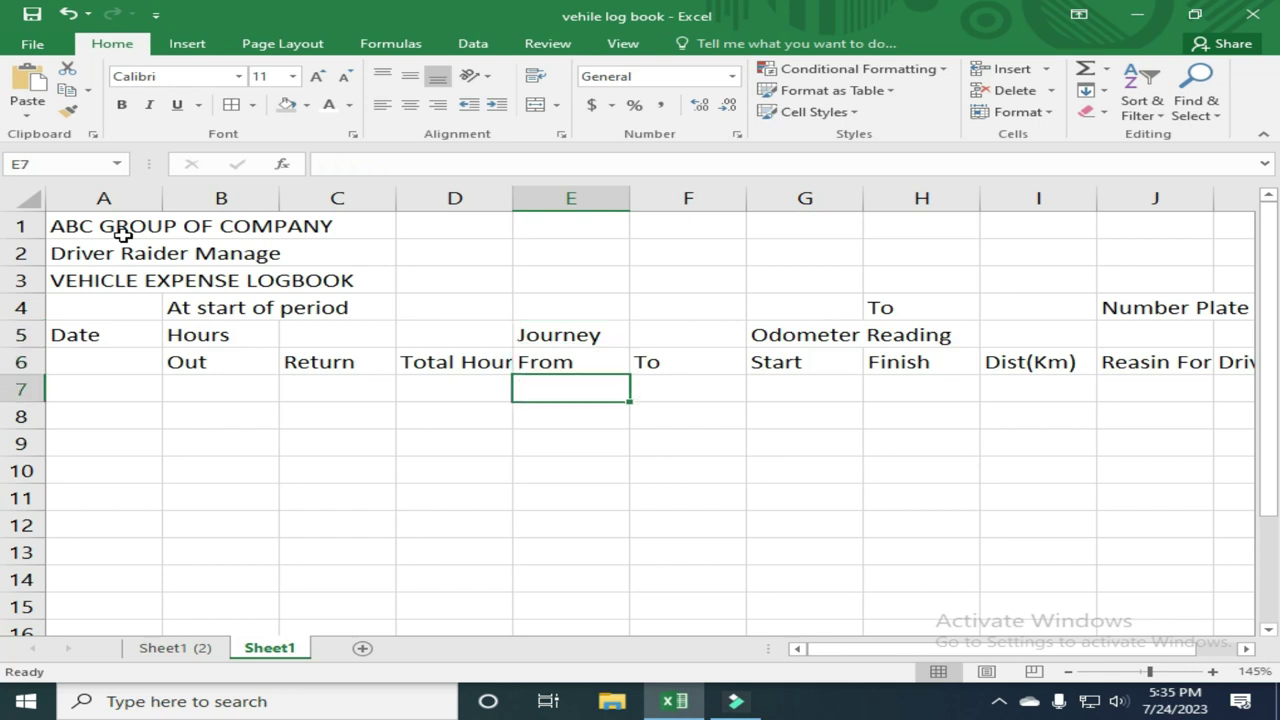
{"action": "key", "text": "Right"}
{"action": "key", "text": "Right"}
{"action": "key", "text": "Up"}
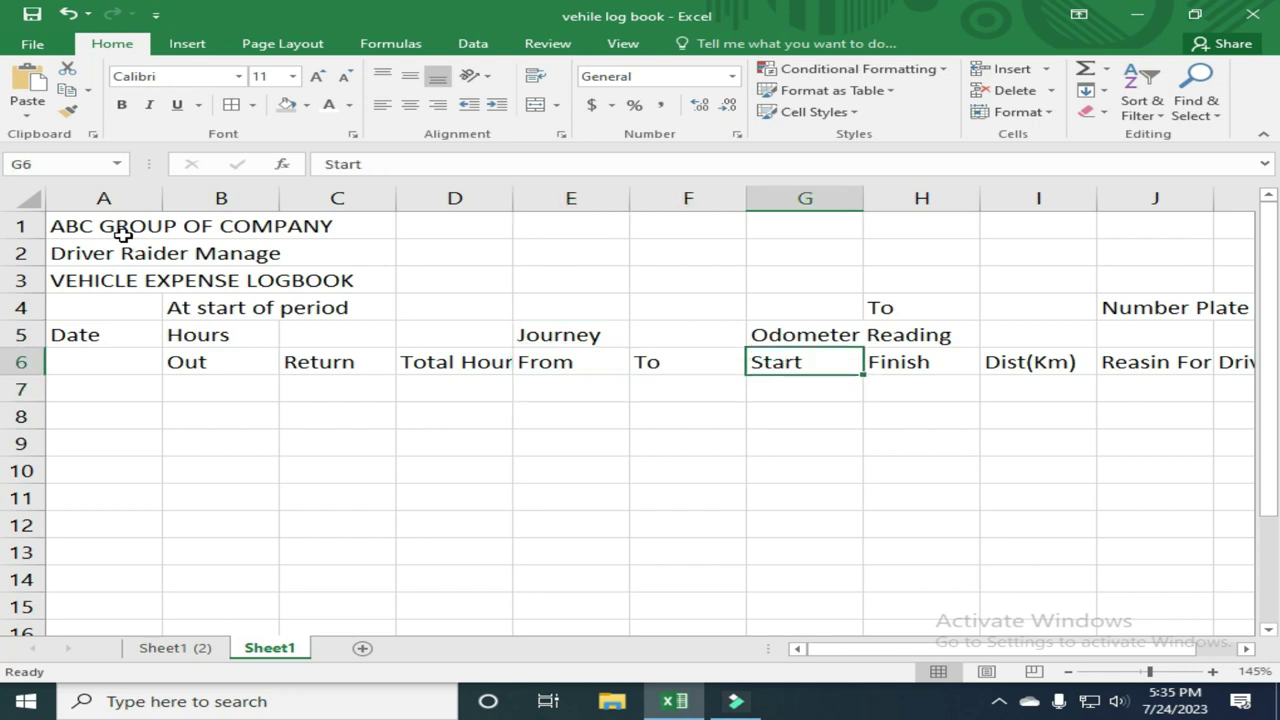
{"action": "key", "text": "Down"}
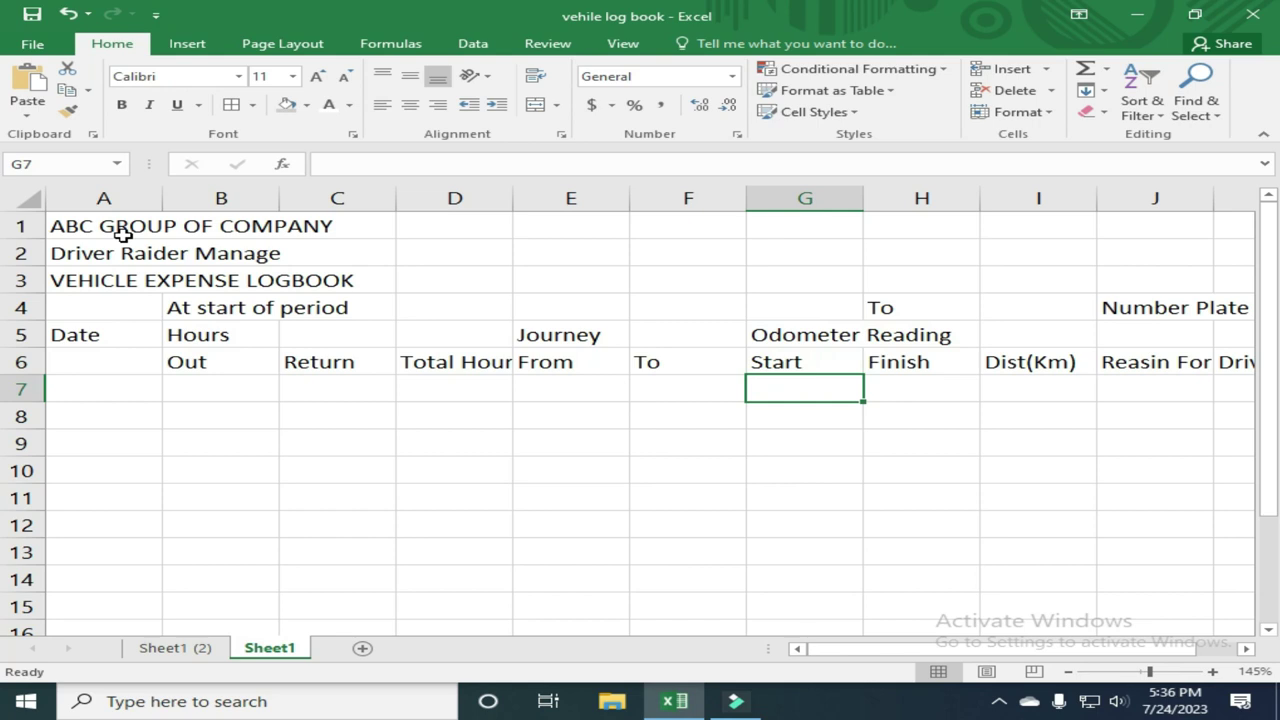
{"action": "key", "text": "Right"}
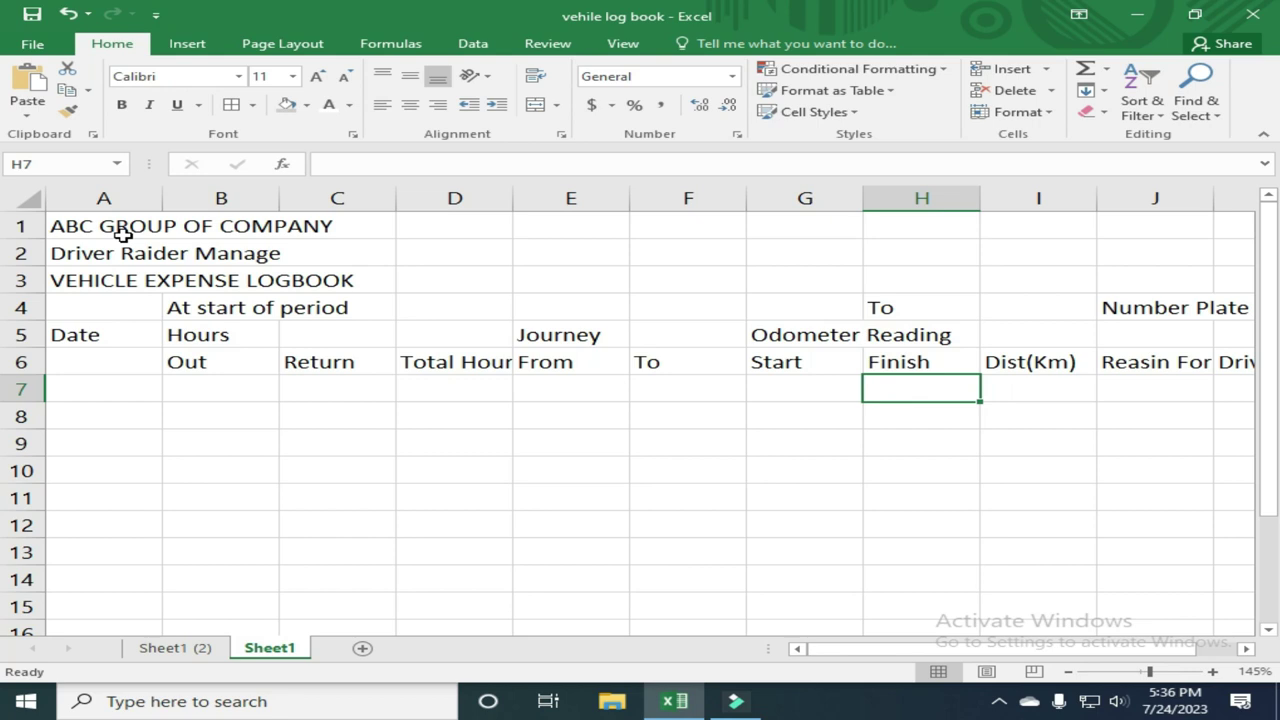
{"action": "key", "text": "Right"}
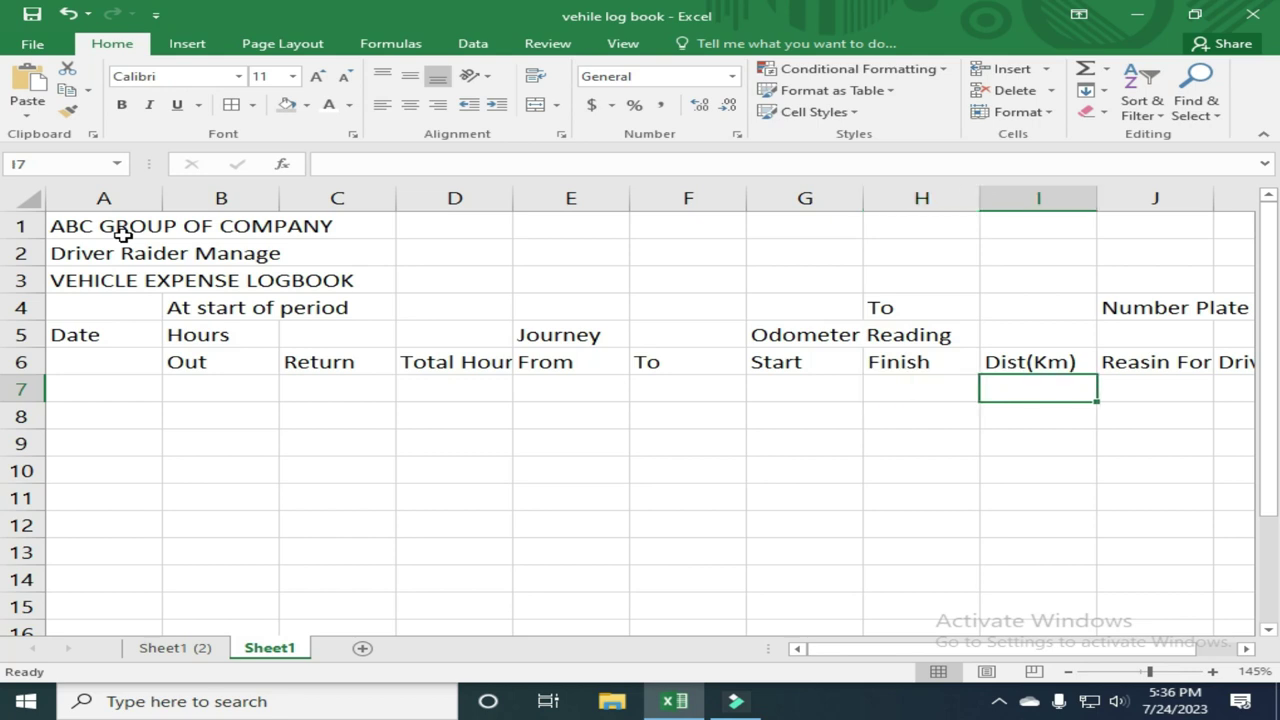
{"action": "key", "text": "Up"}
{"action": "key", "text": "Right"}
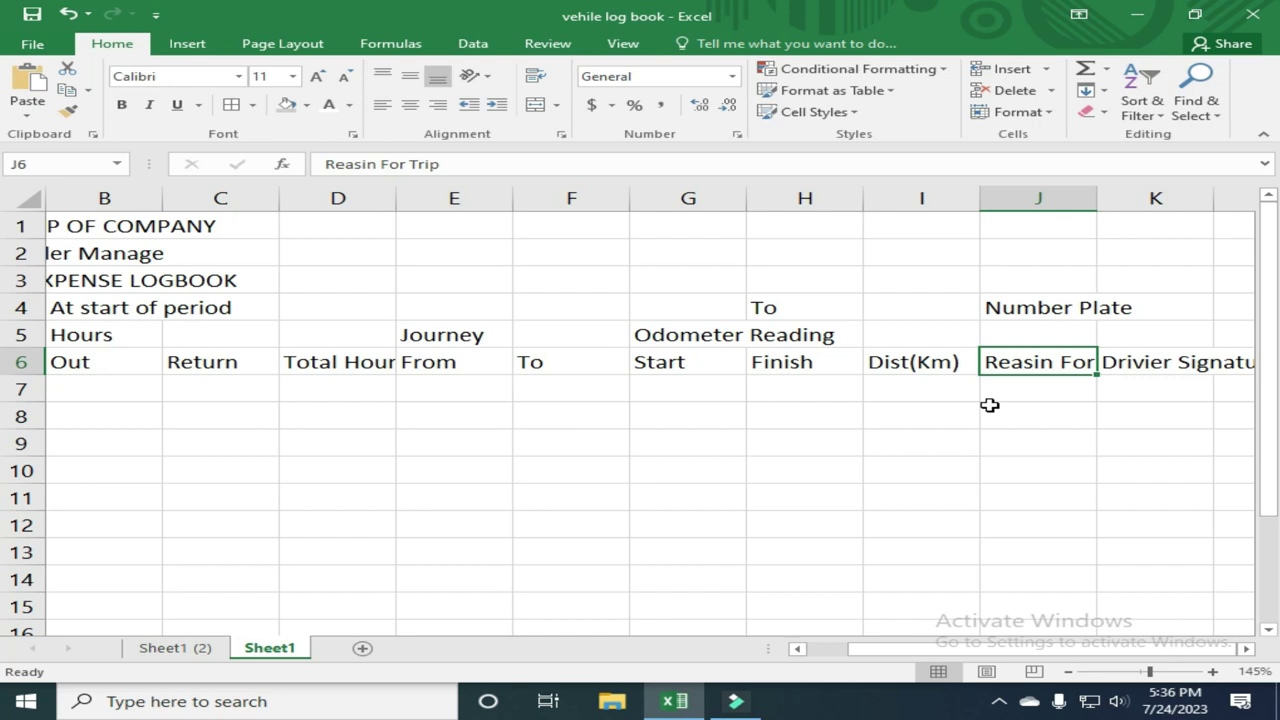
{"action": "key", "text": "Right"}
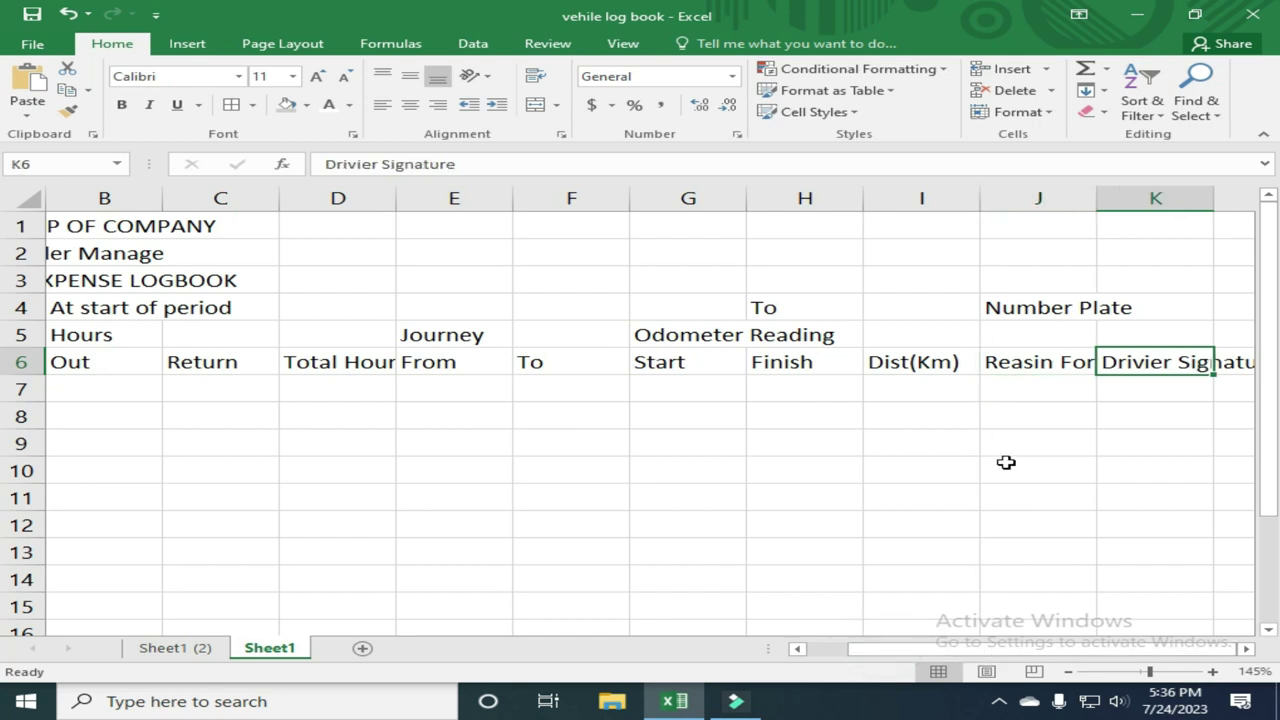
{"action": "key", "text": "Left"}
{"action": "key", "text": "Home"}
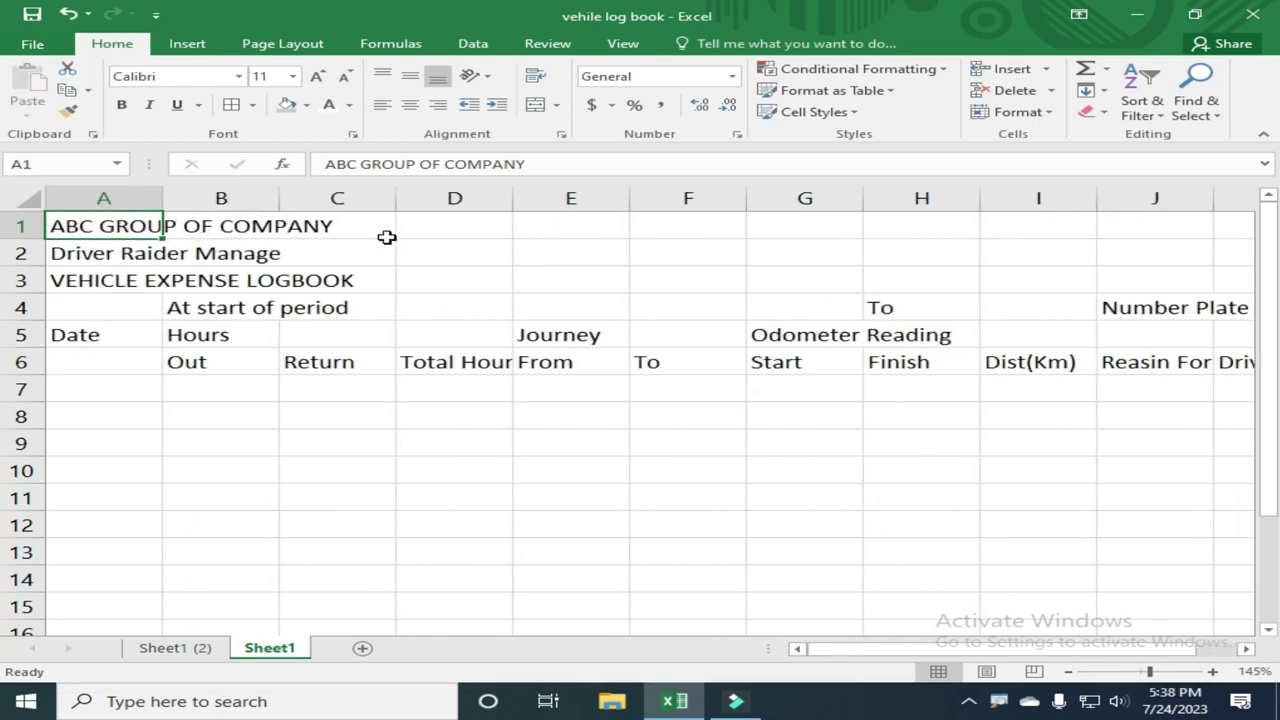
Merge each title row across A1:K3 using Merge Across.
{"action": "key", "text": "shift+Down"}
{"action": "key", "text": "shift+Down"}
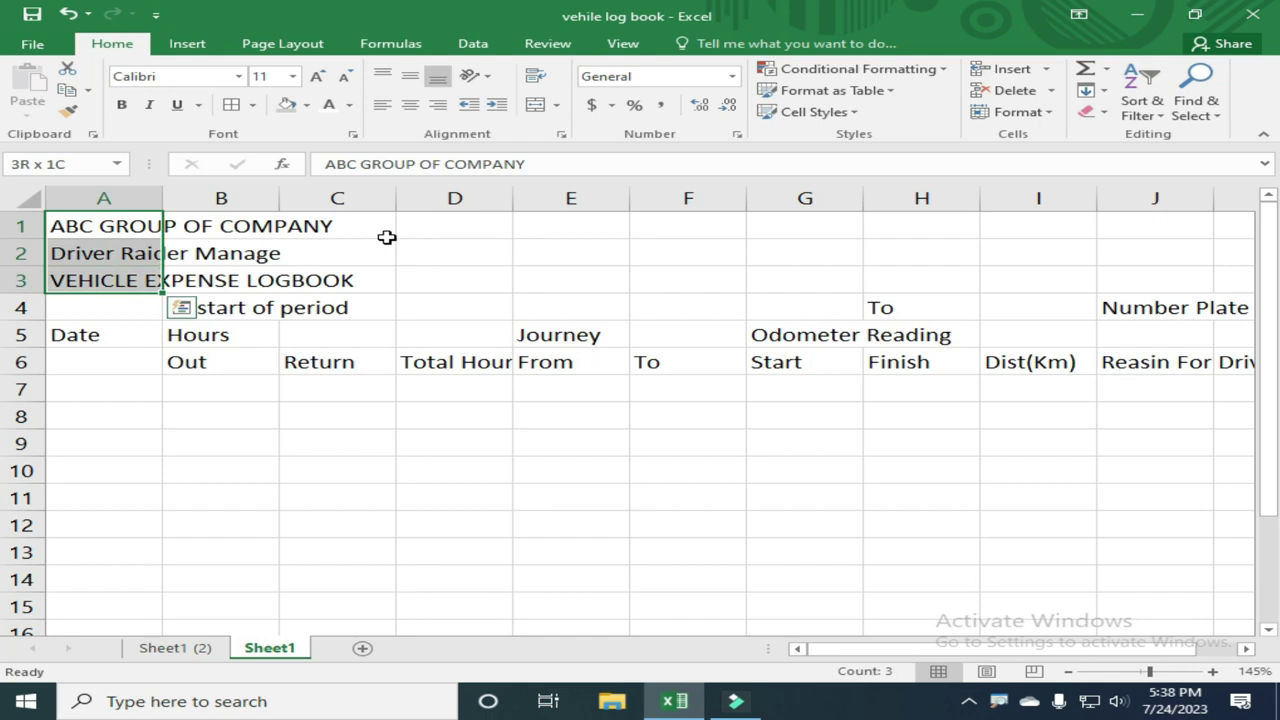
{"action": "key", "text": "shift+Right"}
{"action": "key", "text": "shift+Right"}
{"action": "key", "text": "shift+Right"}
{"action": "key", "text": "shift+Right"}
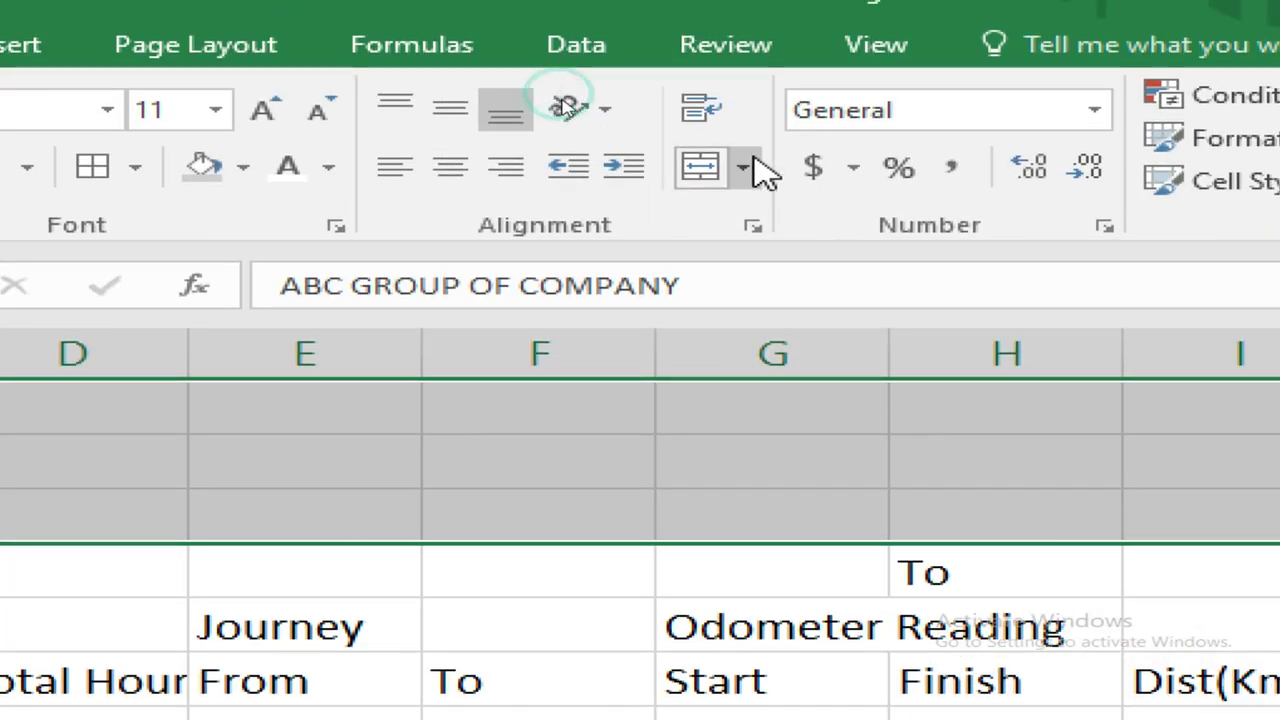
{"action": "left_click", "coordinate": [752, 166]}
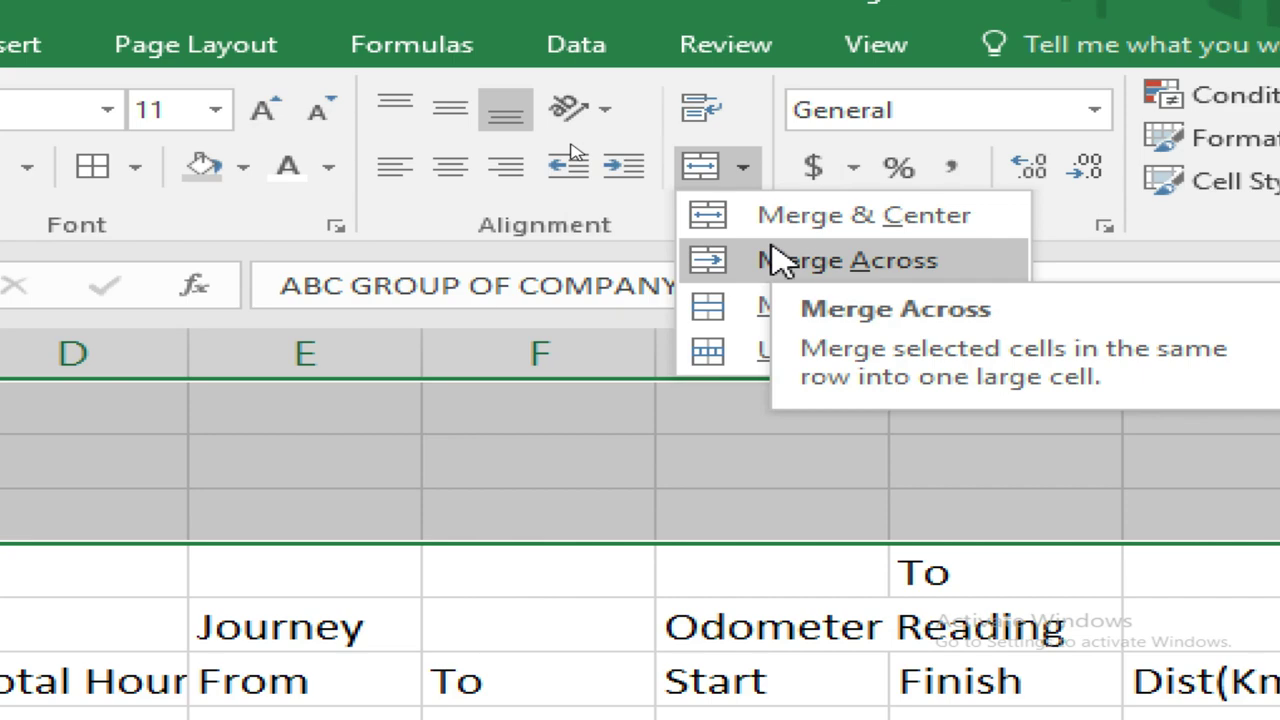
{"action": "left_click", "coordinate": [778, 262]}
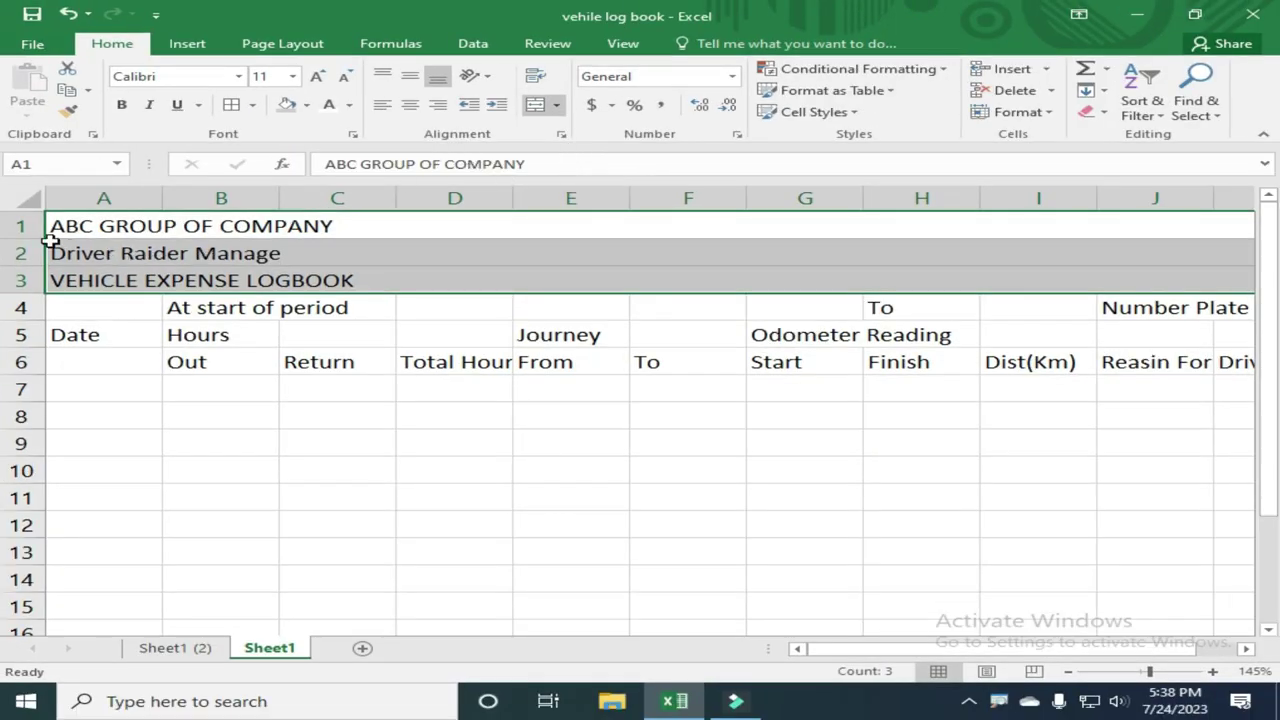
Undo an accidental row 1 height change and select title rows 1 to 3.
{"action": "left_click_drag", "start_coordinate": [29, 240], "coordinate": [29, 267]}
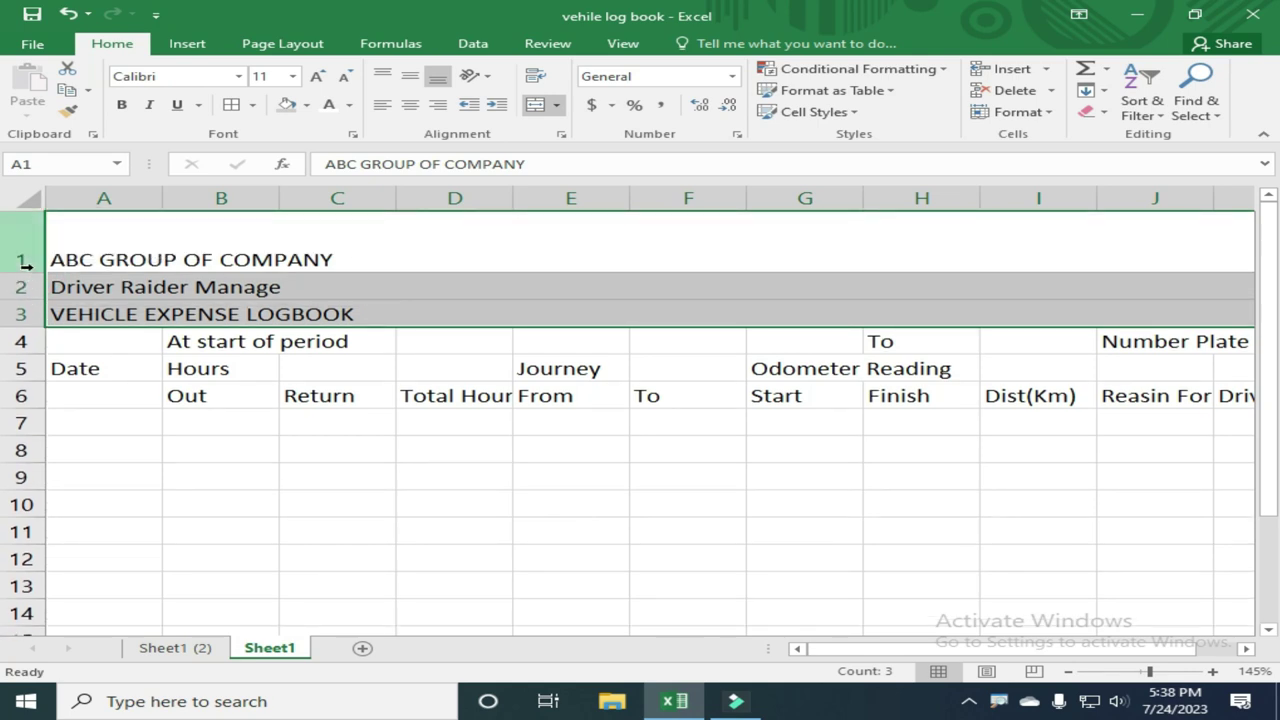
{"action": "key", "text": "ctrl+z"}
{"action": "left_click", "coordinate": [29, 227]}
{"action": "mouse_move", "coordinate": [29, 227]}
{"action": "left_mouse_down"}
{"action": "mouse_move", "coordinate": [29, 281]}
{"action": "mouse_move", "coordinate": [28, 266]}
{"action": "left_mouse_up"}
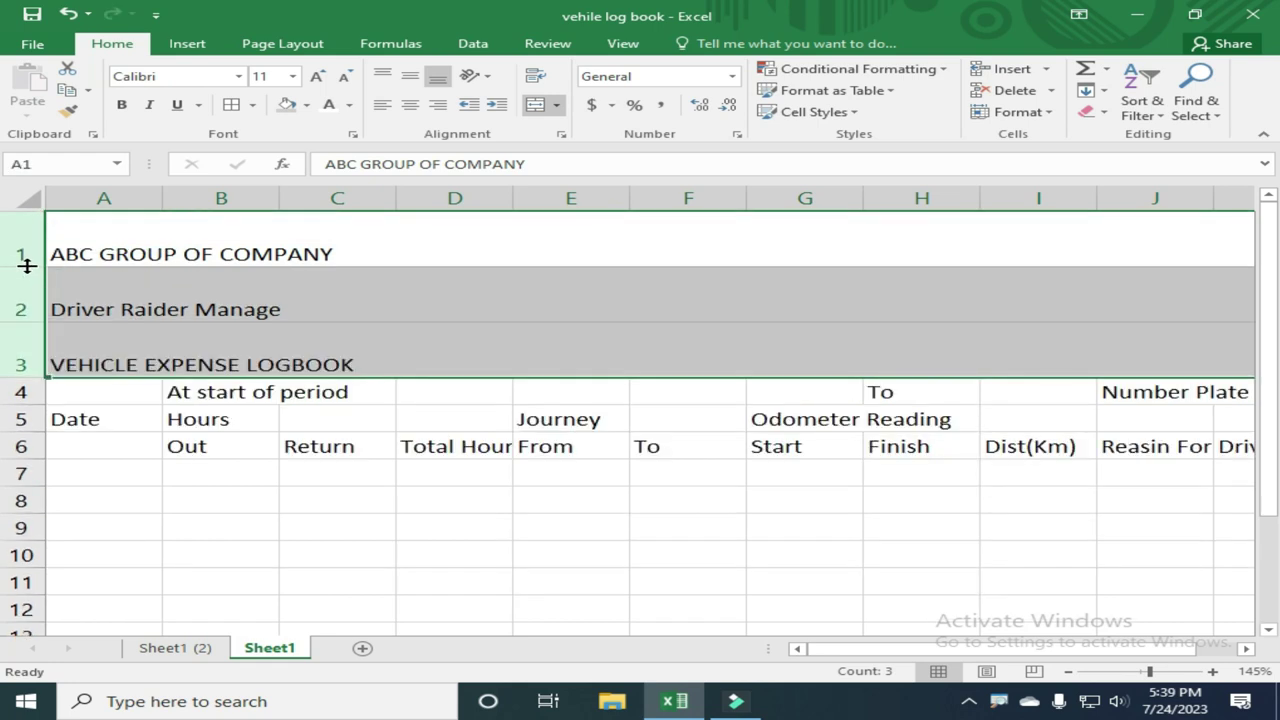
Centre the title rows 1–3 horizontally and vertically.
{"action": "left_click", "coordinate": [412, 106]}
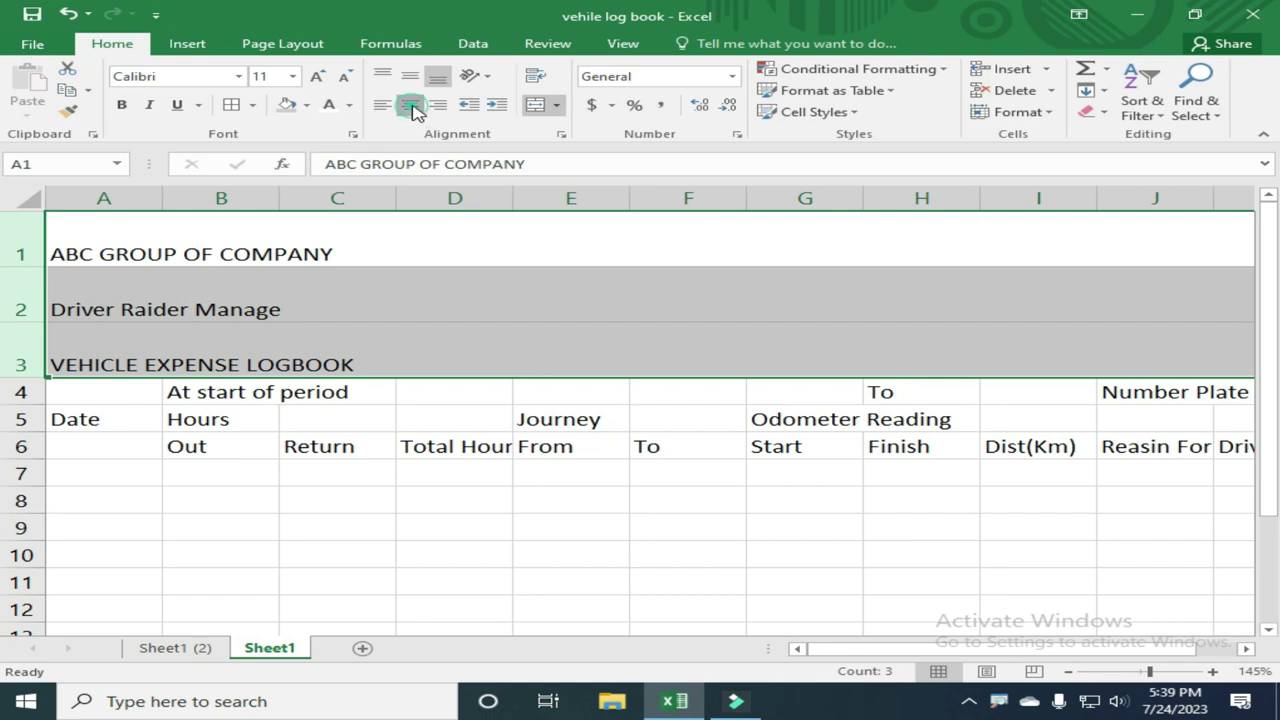
{"action": "left_click", "coordinate": [410, 76]}
{"action": "left_click", "coordinate": [394, 237]}
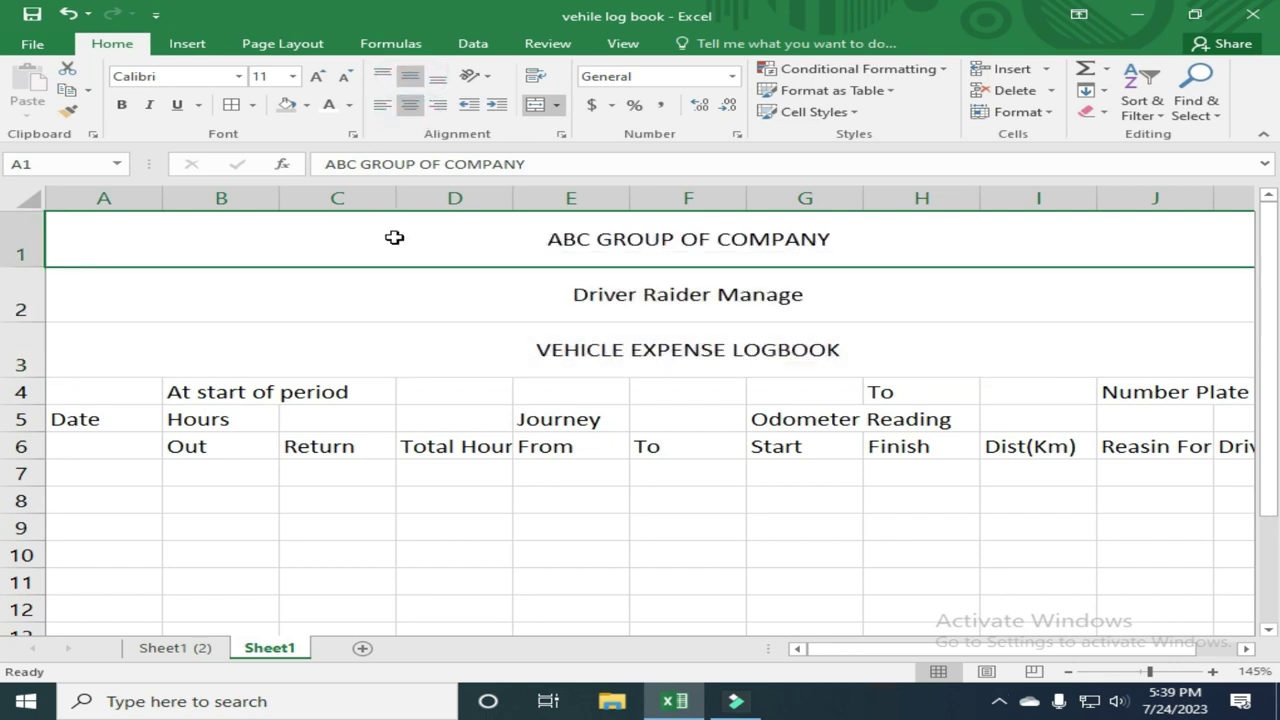
{"action": "key", "text": "shift+Down"}
{"action": "key", "text": "shift+Down"}
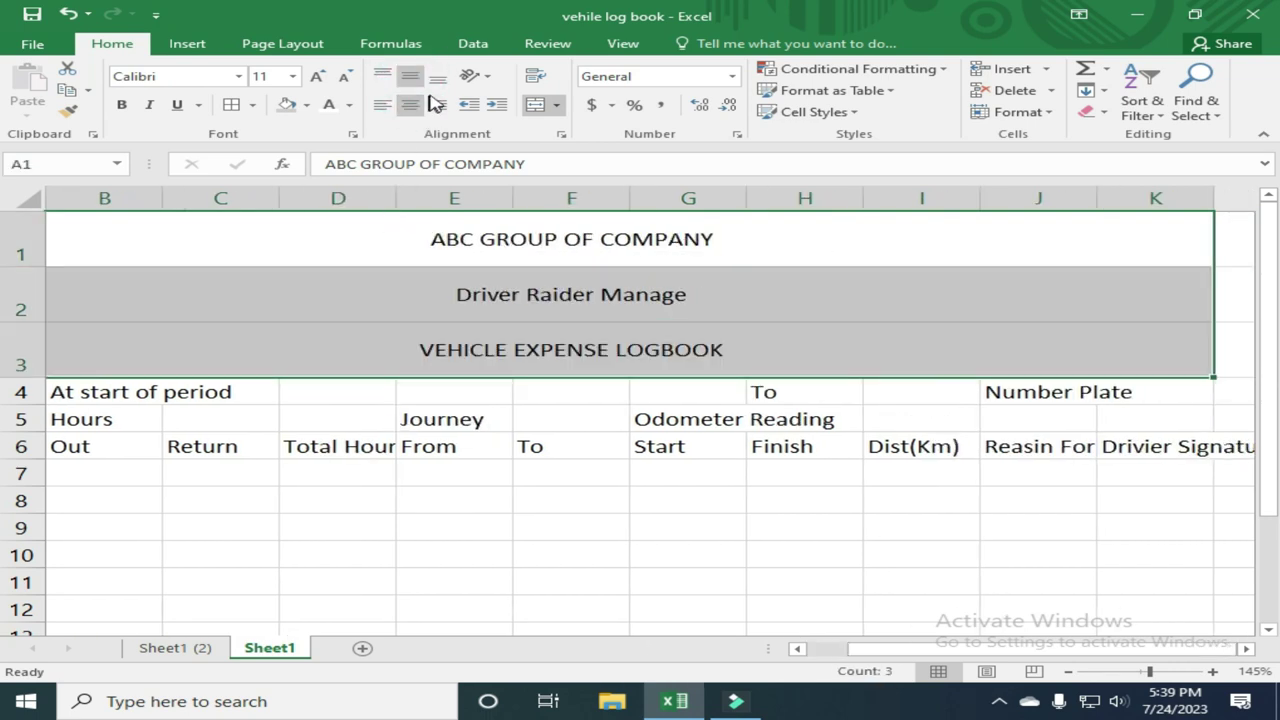
Give the ABC GROUP OF COMPANY title a yellow fill and bold text.
{"action": "left_click", "coordinate": [360, 231]}
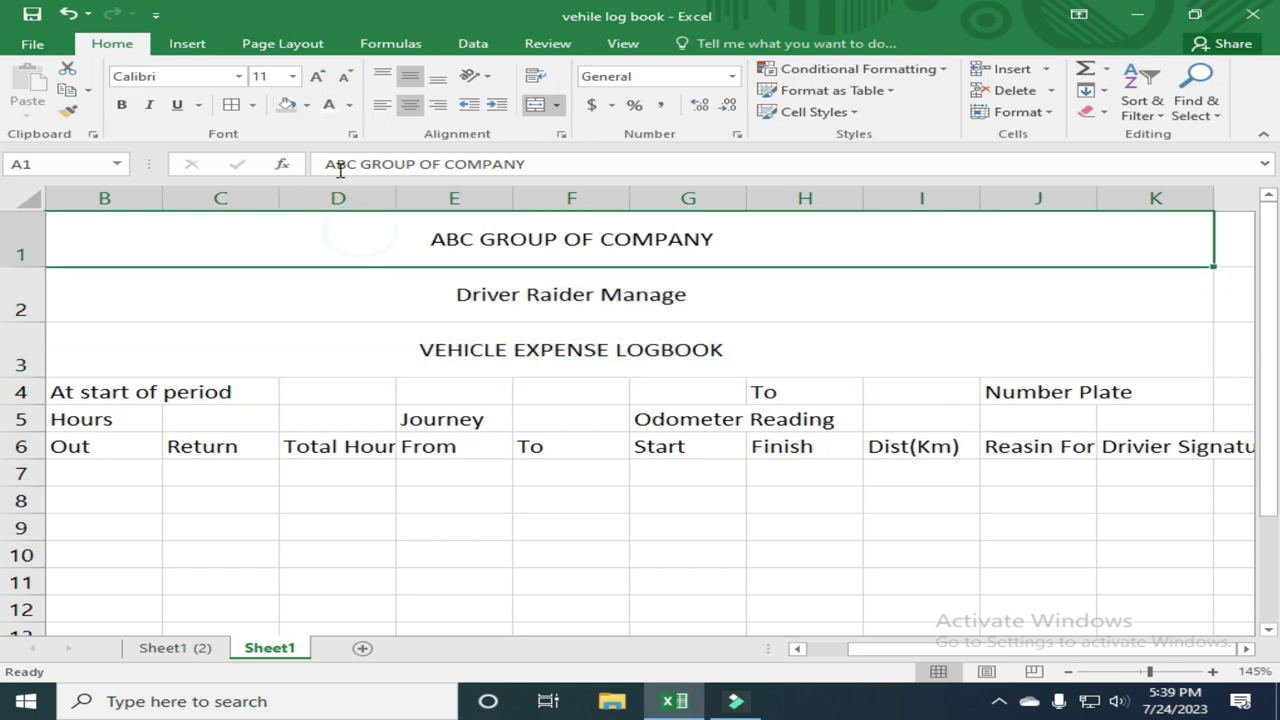
{"action": "left_click", "coordinate": [306, 104]}
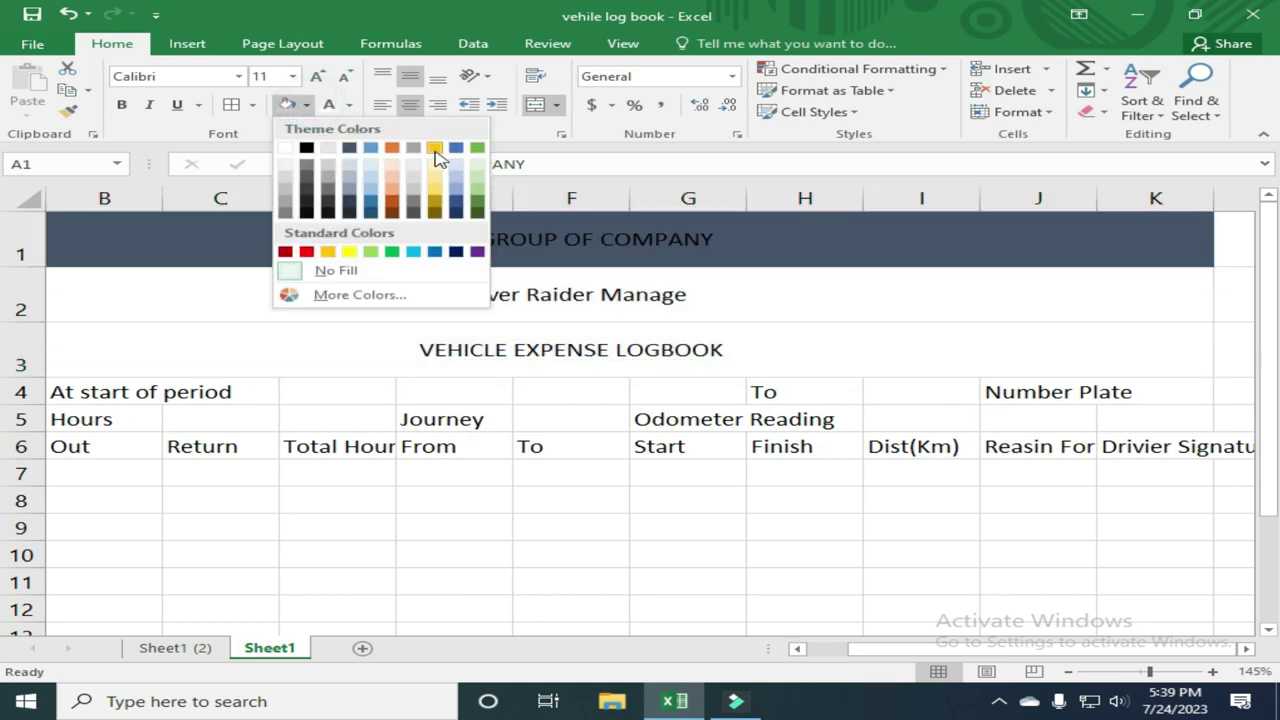
{"action": "left_click", "coordinate": [349, 252]}
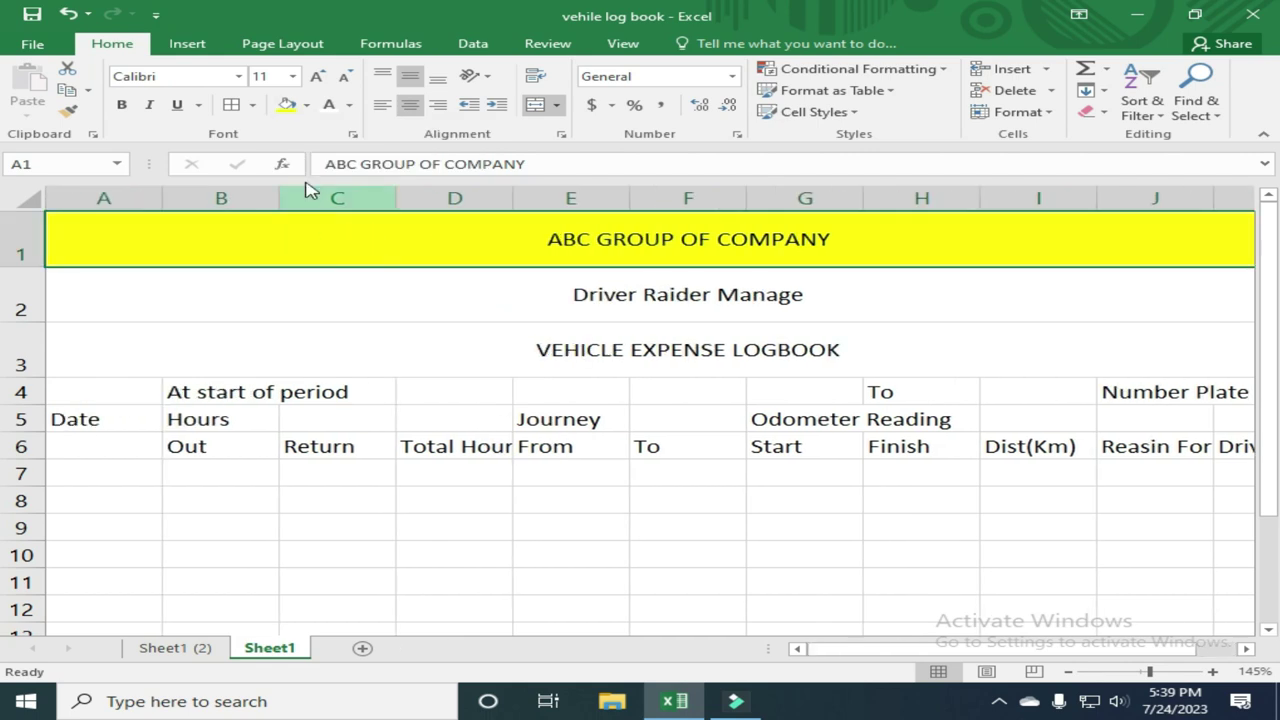
{"action": "left_click", "coordinate": [121, 104]}
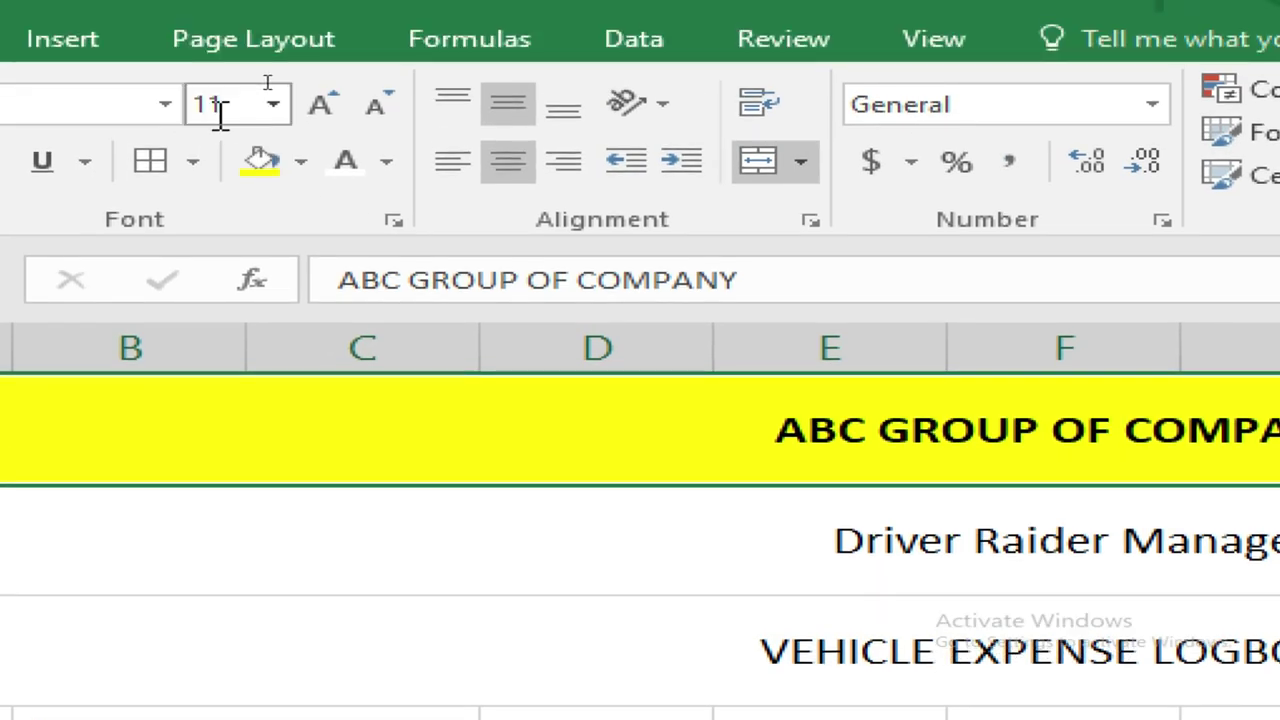
Set the company title to 30-point Calisto MT.
{"action": "left_click", "coordinate": [264, 78]}
{"action": "type", "text": "30"}
{"action": "key", "text": "Return"}
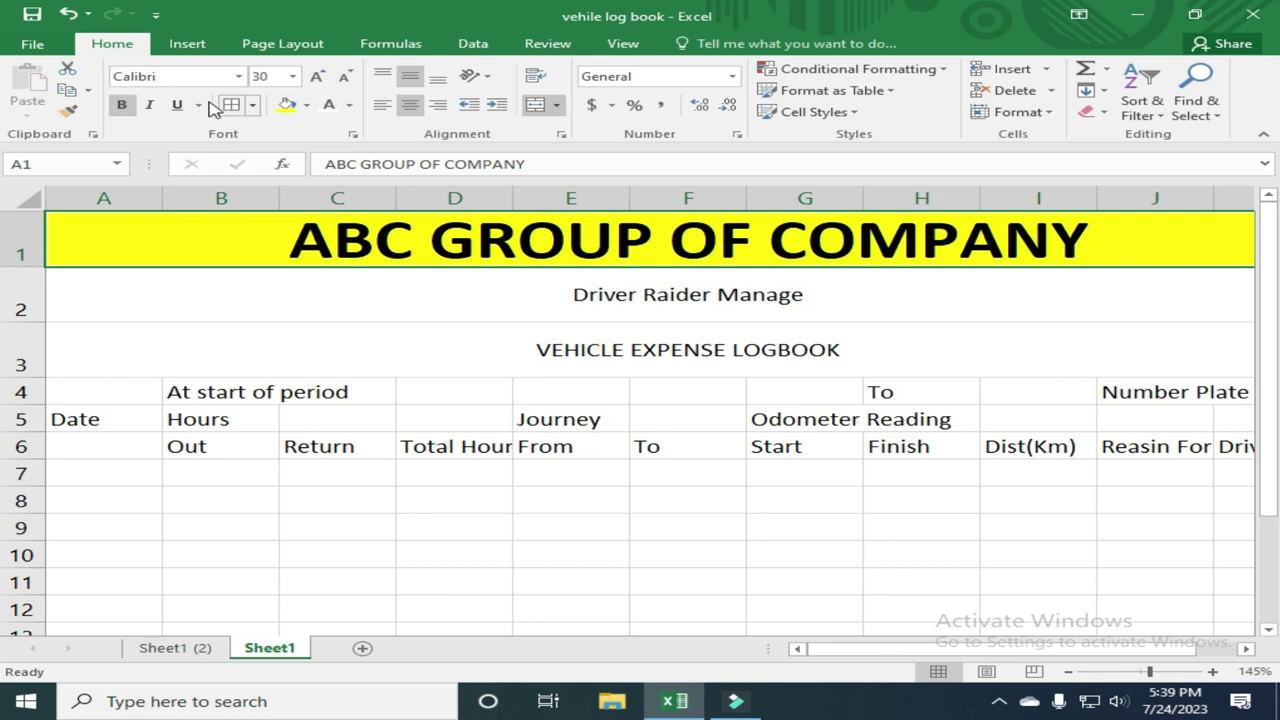
{"action": "left_click", "coordinate": [238, 76]}
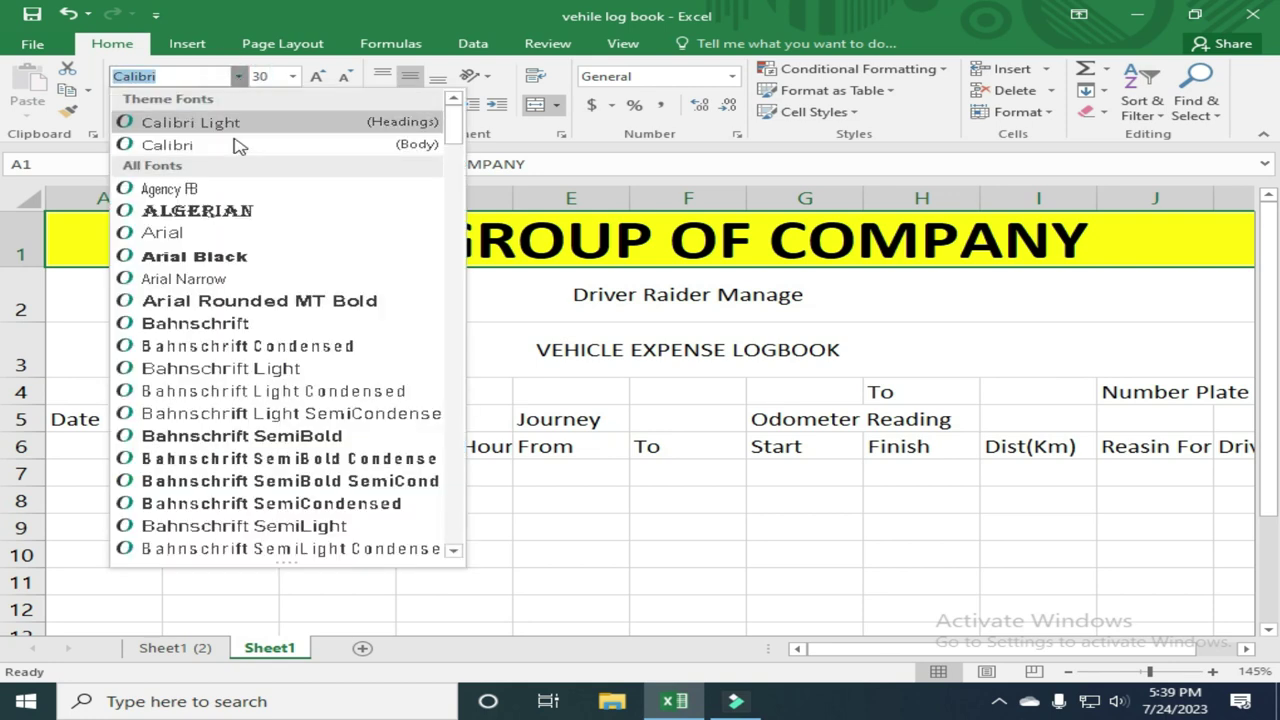
{"action": "scroll", "coordinate": [285, 468], "scroll_direction": "down", "scroll_amount": 8}
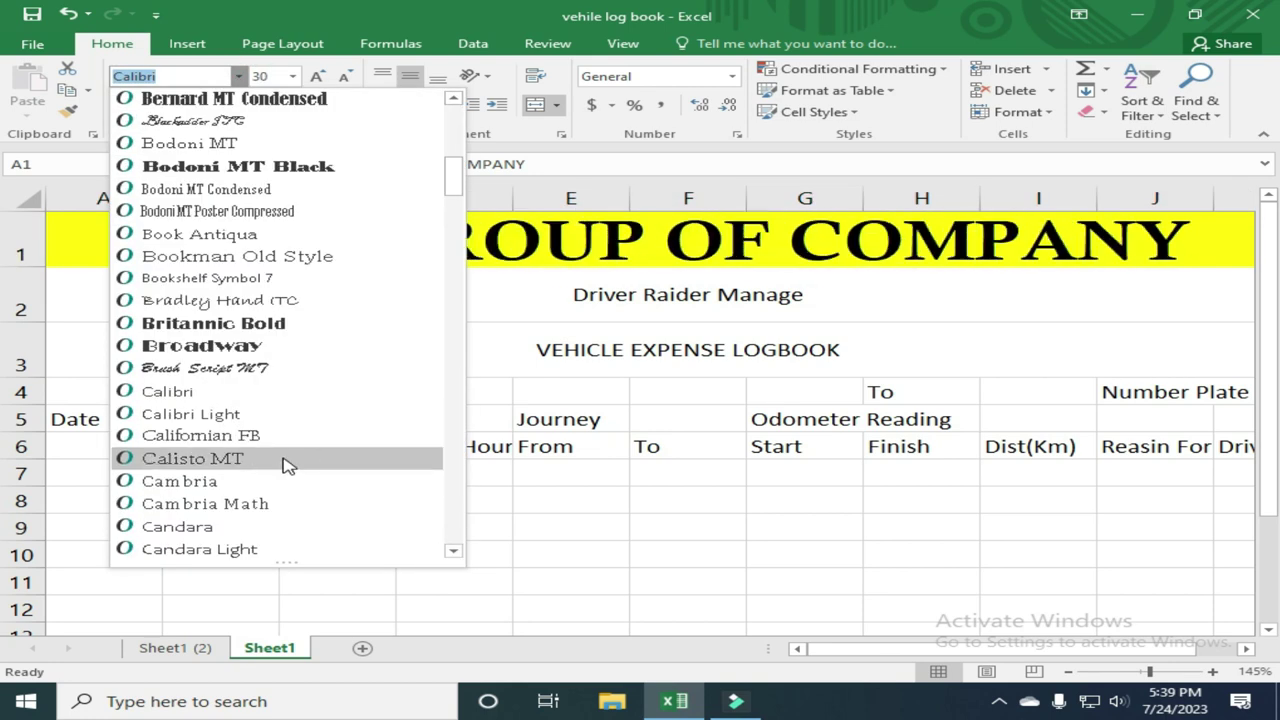
{"action": "left_click", "coordinate": [287, 460]}
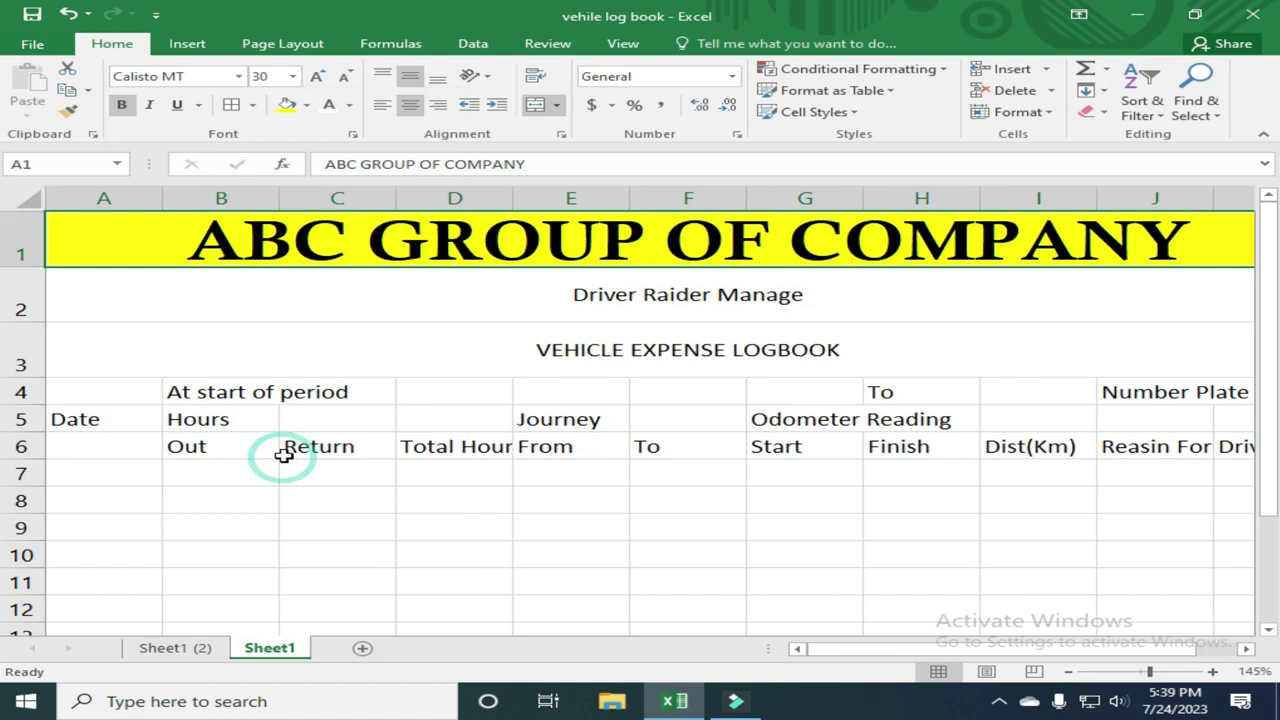
Format rows 2–3 subtitles with dark blue fill and bold white 30-point text.
{"action": "left_click", "coordinate": [383, 303]}
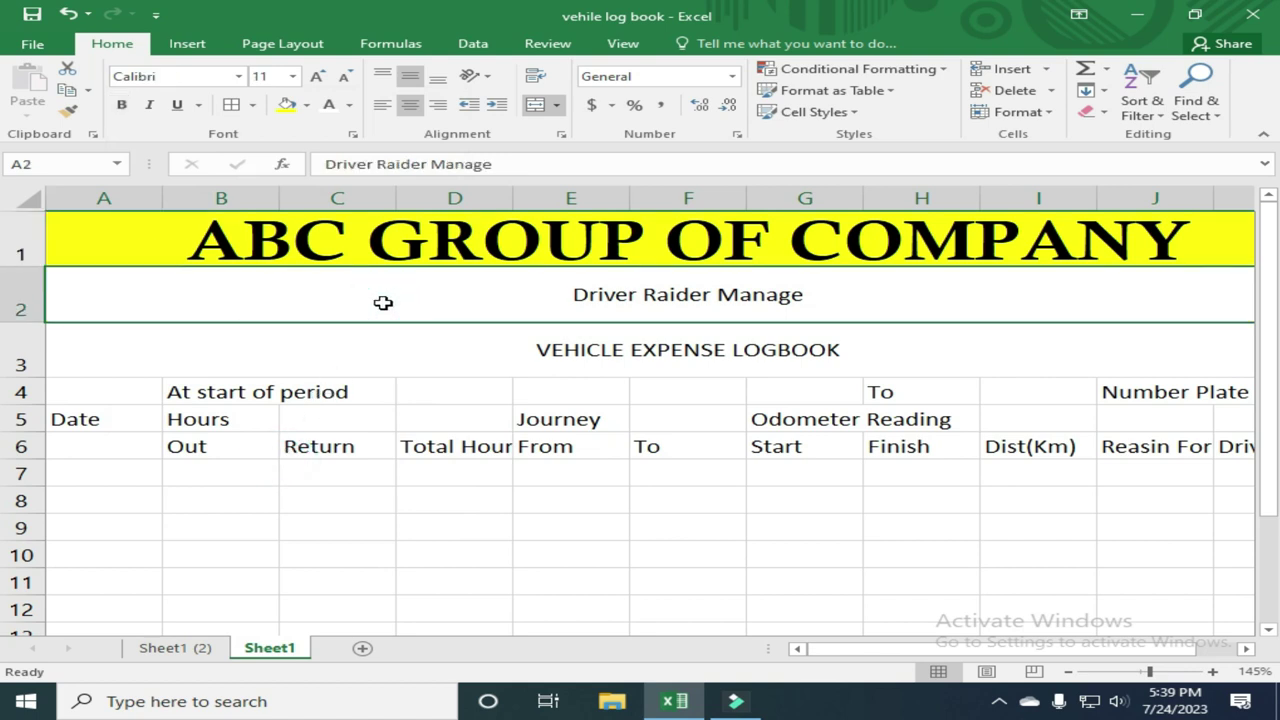
{"action": "key", "text": "shift+Down"}
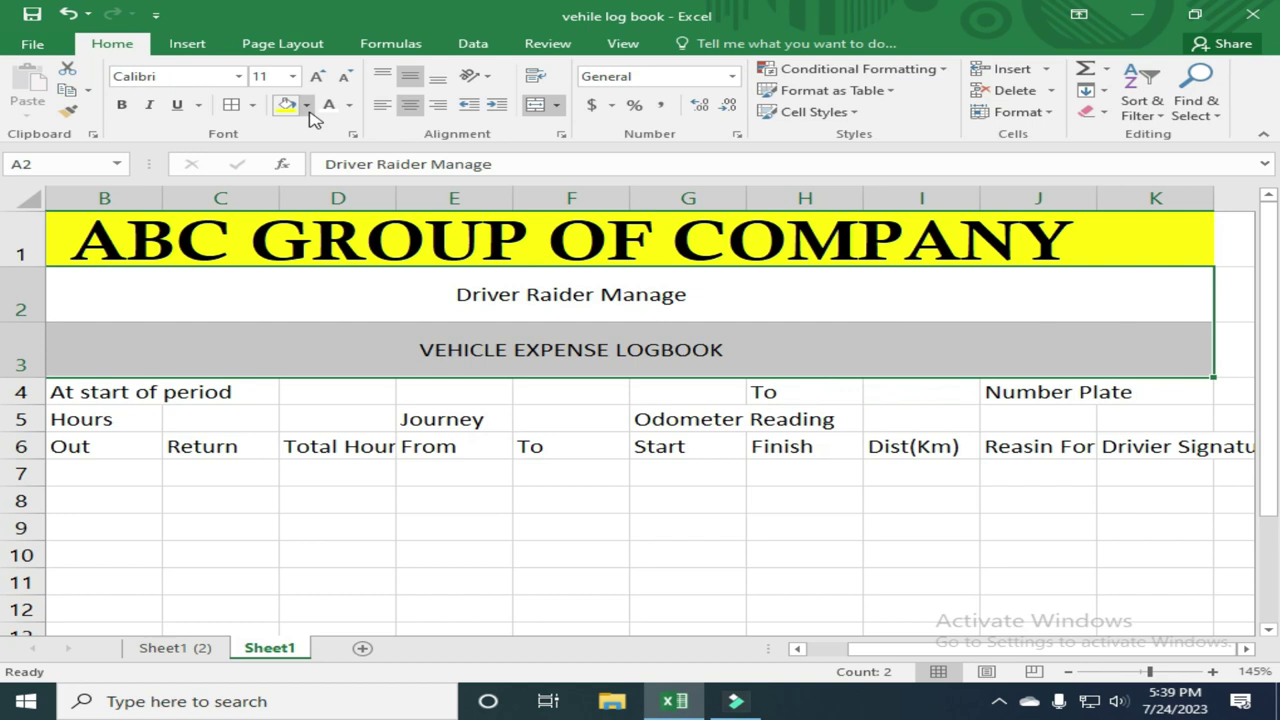
{"action": "left_click", "coordinate": [308, 108]}
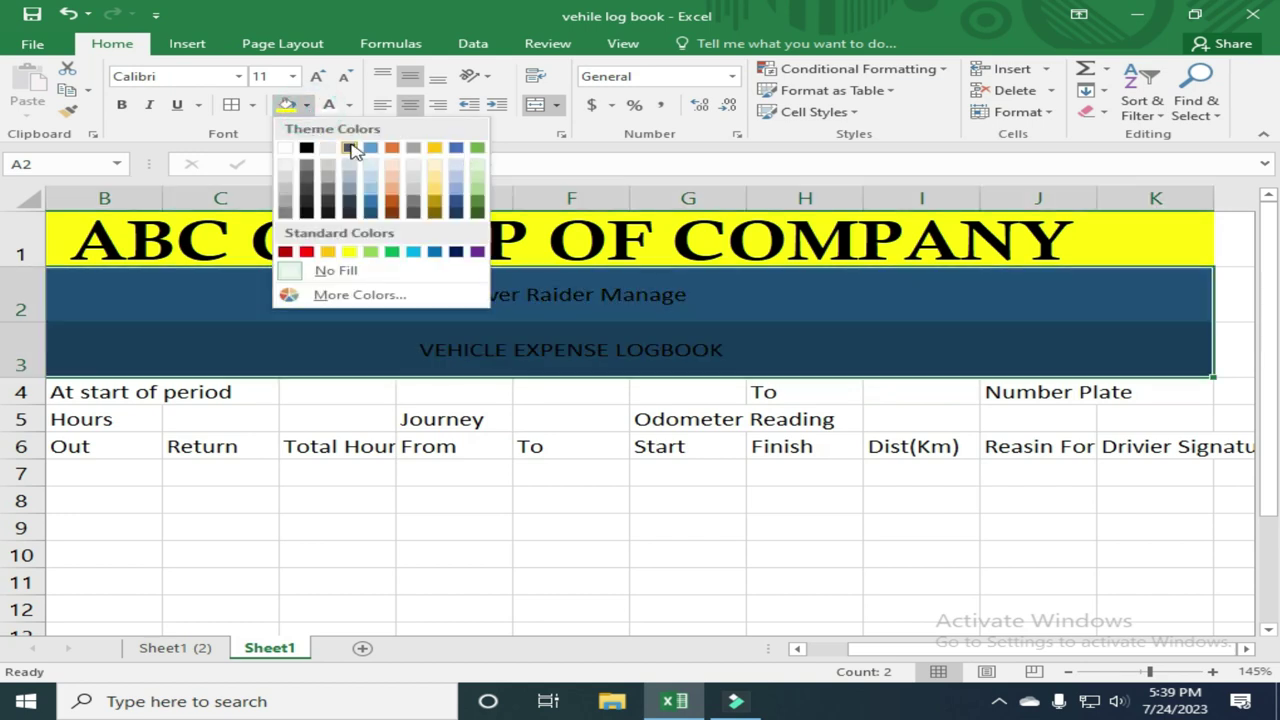
{"action": "left_click", "coordinate": [455, 207]}
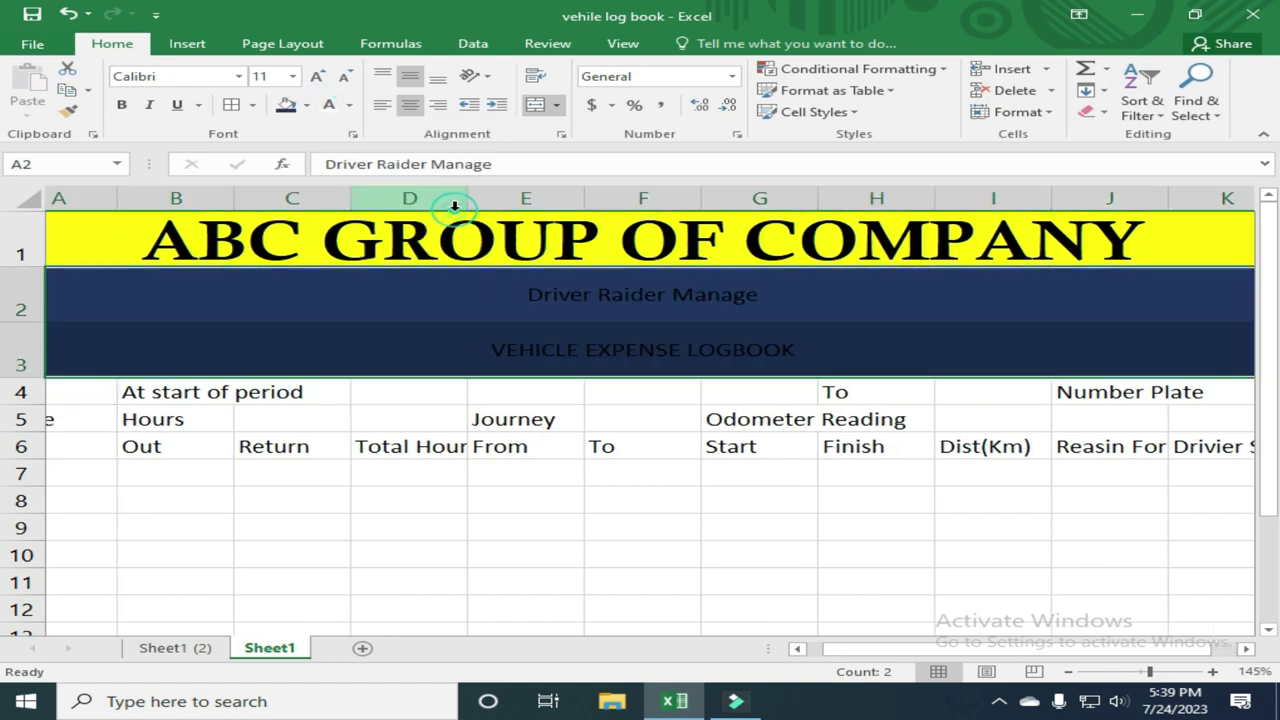
{"action": "left_click", "coordinate": [329, 106]}
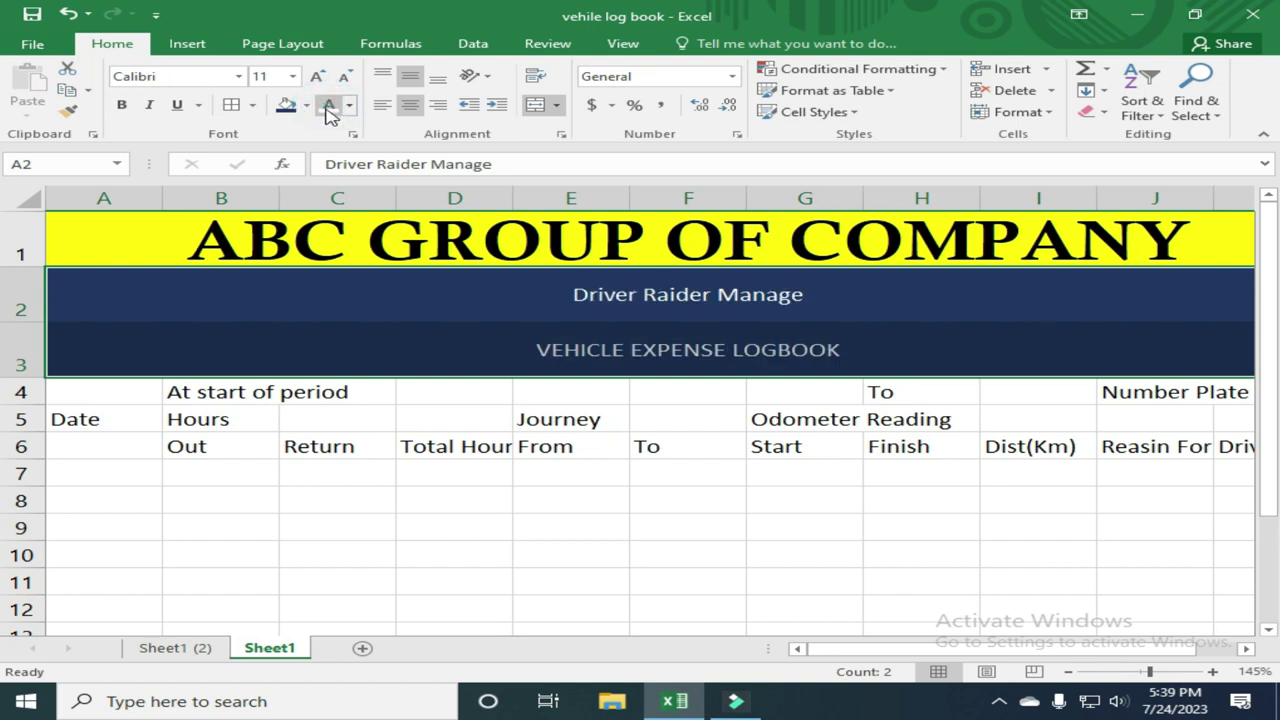
{"action": "left_click", "coordinate": [121, 105]}
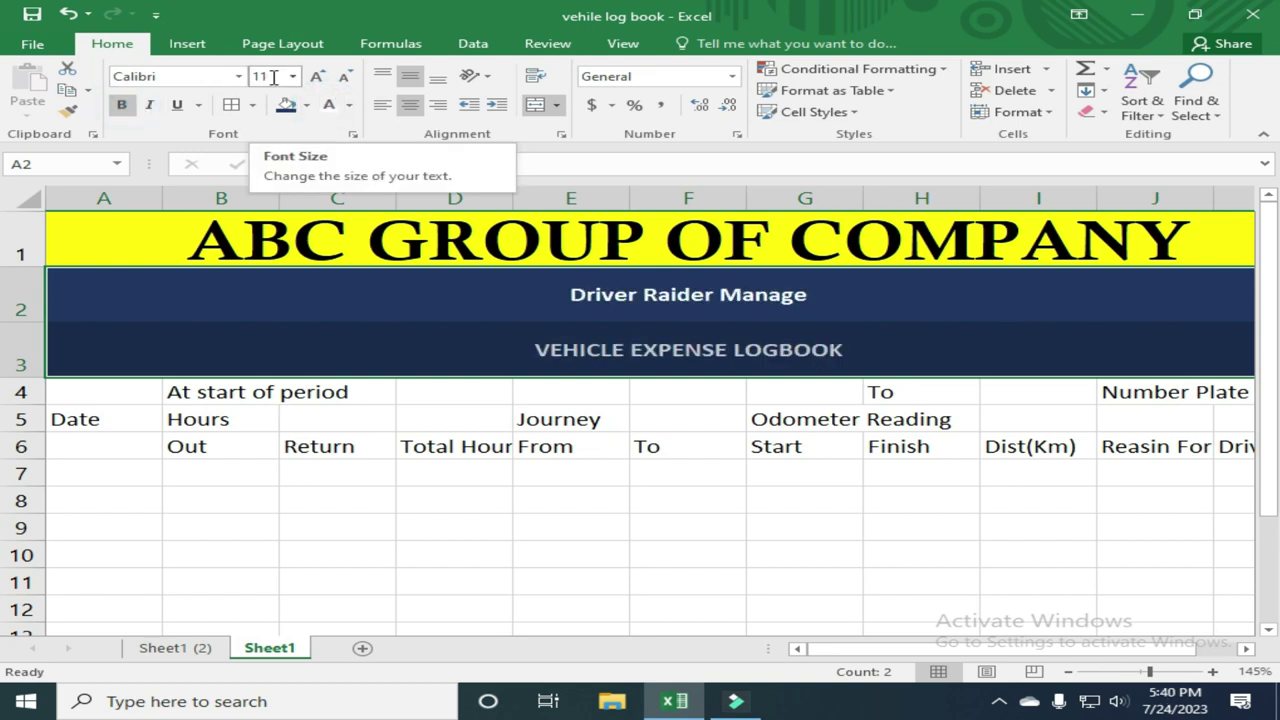
{"action": "left_click", "coordinate": [273, 78]}
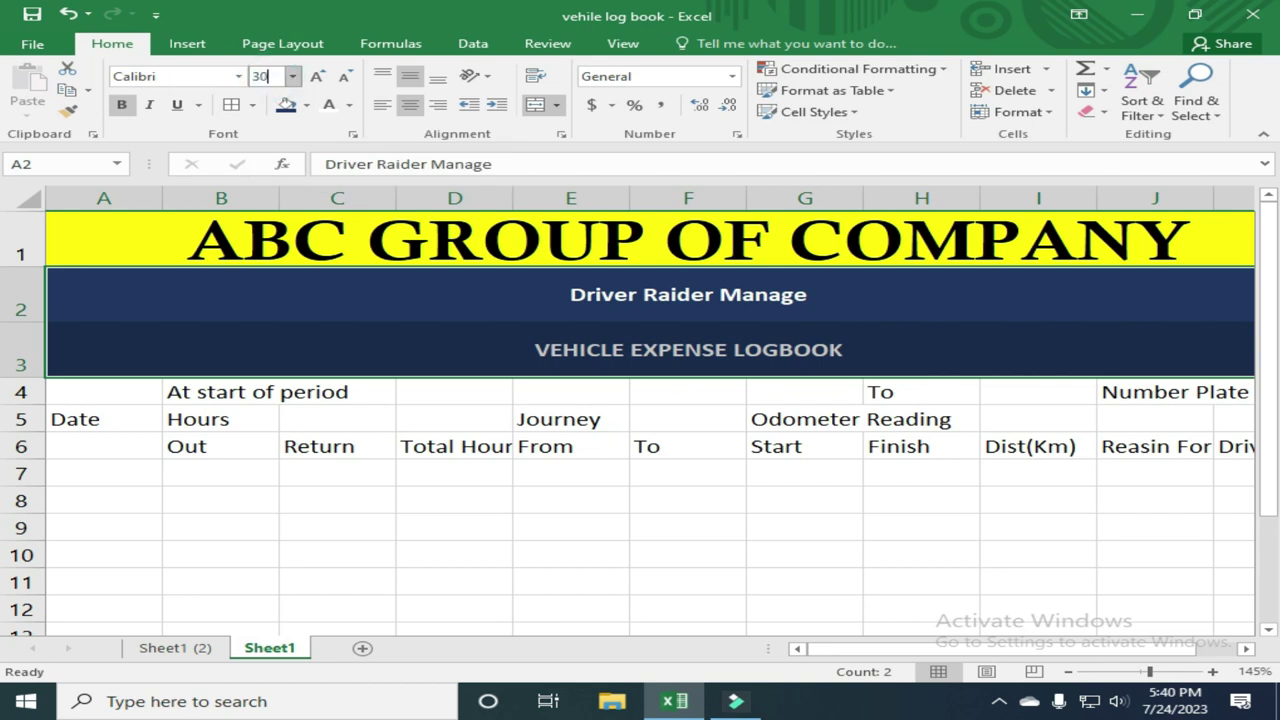
{"action": "key", "text": "Return"}
Select the title rows and drag a row border to make them taller.
{"action": "left_click", "coordinate": [304, 309]}
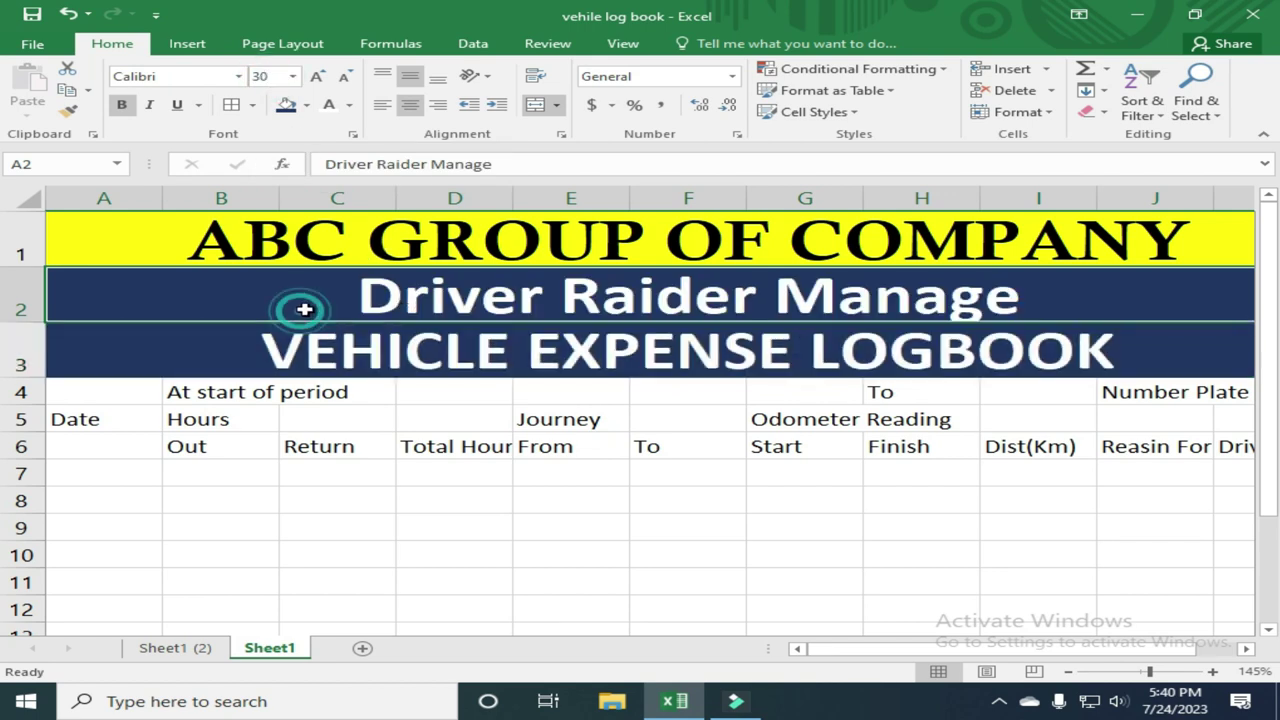
{"action": "left_click_drag", "start_coordinate": [18, 242], "coordinate": [9, 357]}
{"action": "left_click_drag", "start_coordinate": [27, 266], "coordinate": [27, 285]}
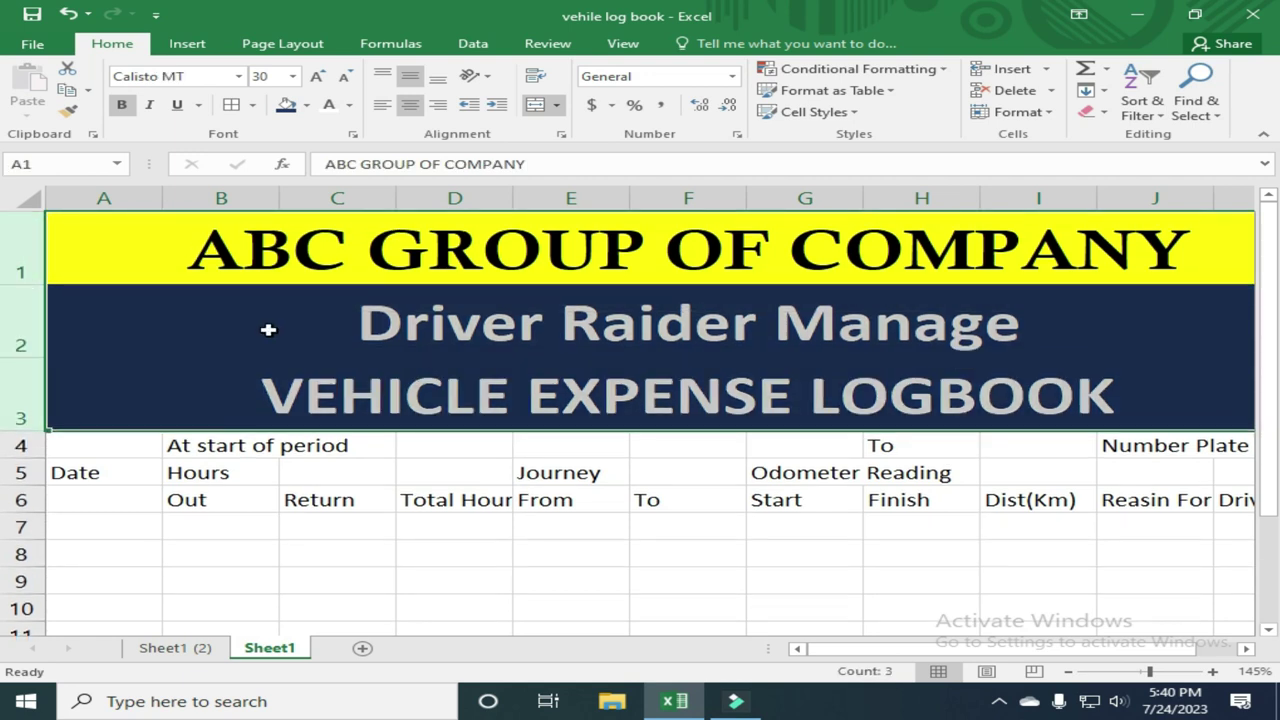
{"action": "scroll", "coordinate": [268, 329], "scroll_direction": "down", "scroll_amount": 3, "text": "ctrl"}
Merge and centre At start of period across B4:C4.
{"action": "left_click", "coordinate": [369, 396]}
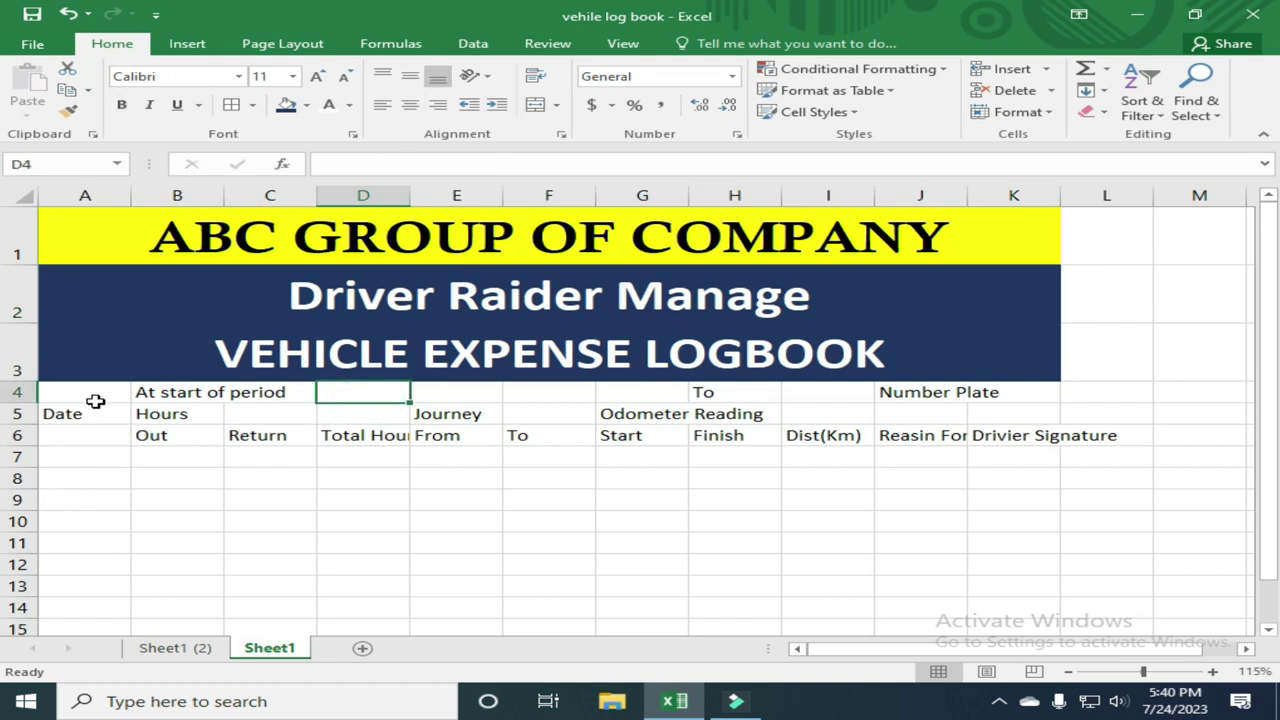
{"action": "scroll", "coordinate": [120, 409], "scroll_direction": "up", "scroll_amount": 3, "text": "ctrl"}
{"action": "left_click_drag", "start_coordinate": [251, 486], "coordinate": [250, 488]}
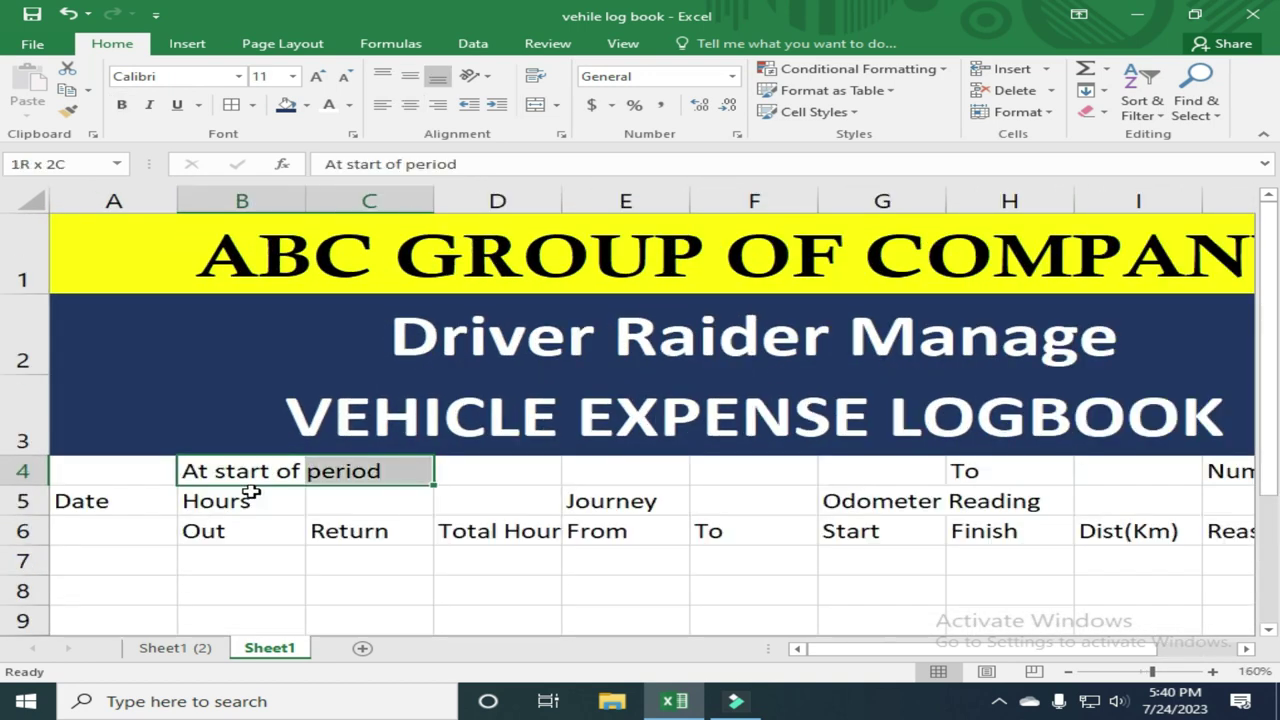
{"action": "left_click", "coordinate": [533, 105]}
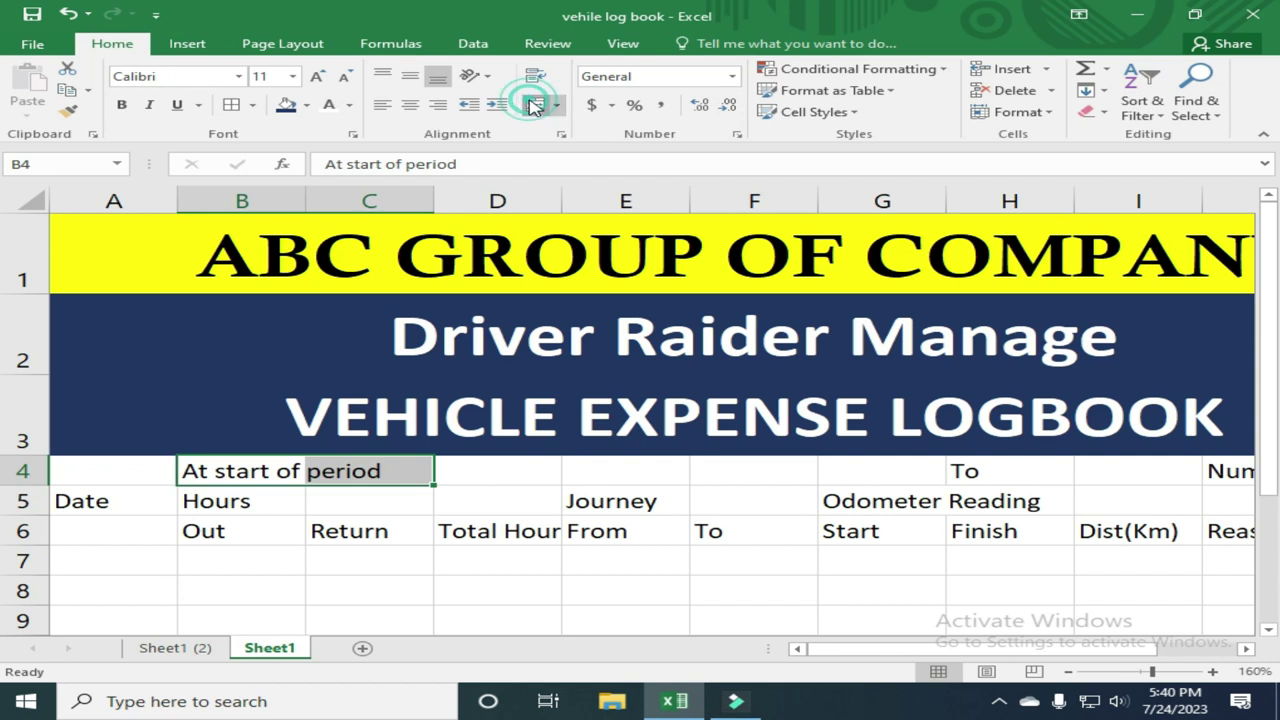
Merge D4:E4 into one cell with a thick outside border.
{"action": "left_click", "coordinate": [499, 476]}
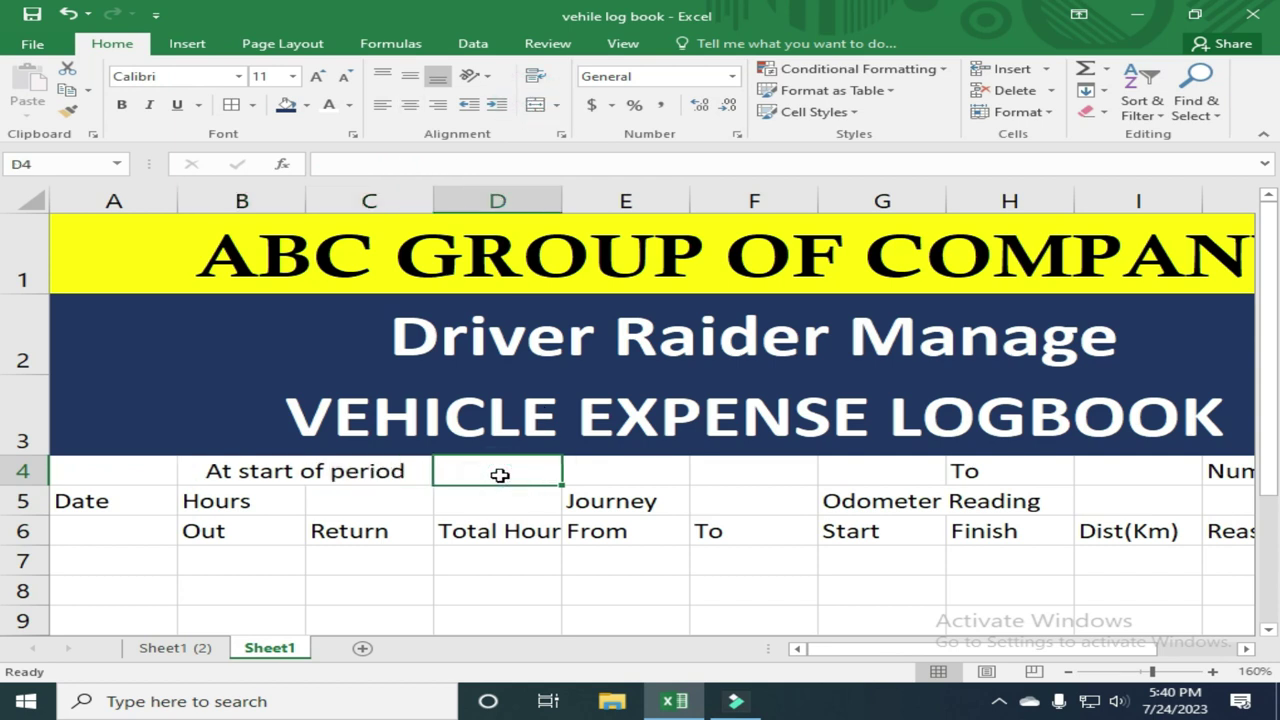
{"action": "key", "text": "shift+Right"}
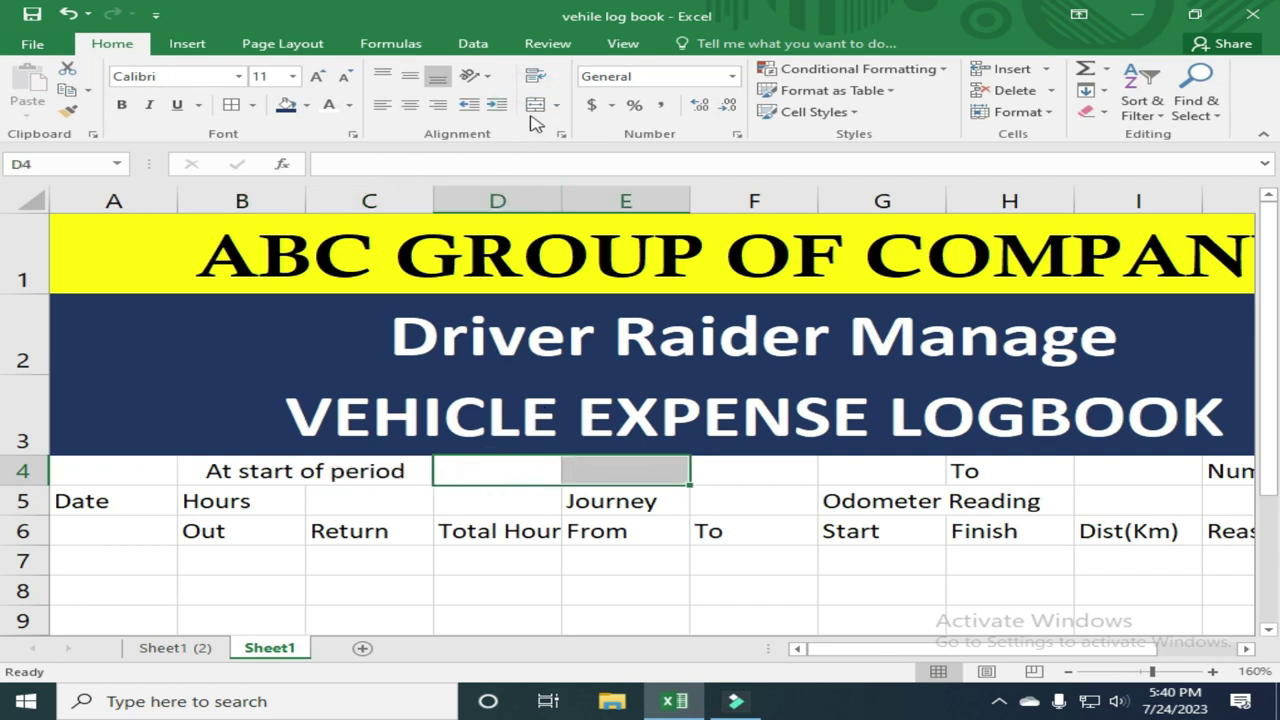
{"action": "left_click", "coordinate": [535, 106]}
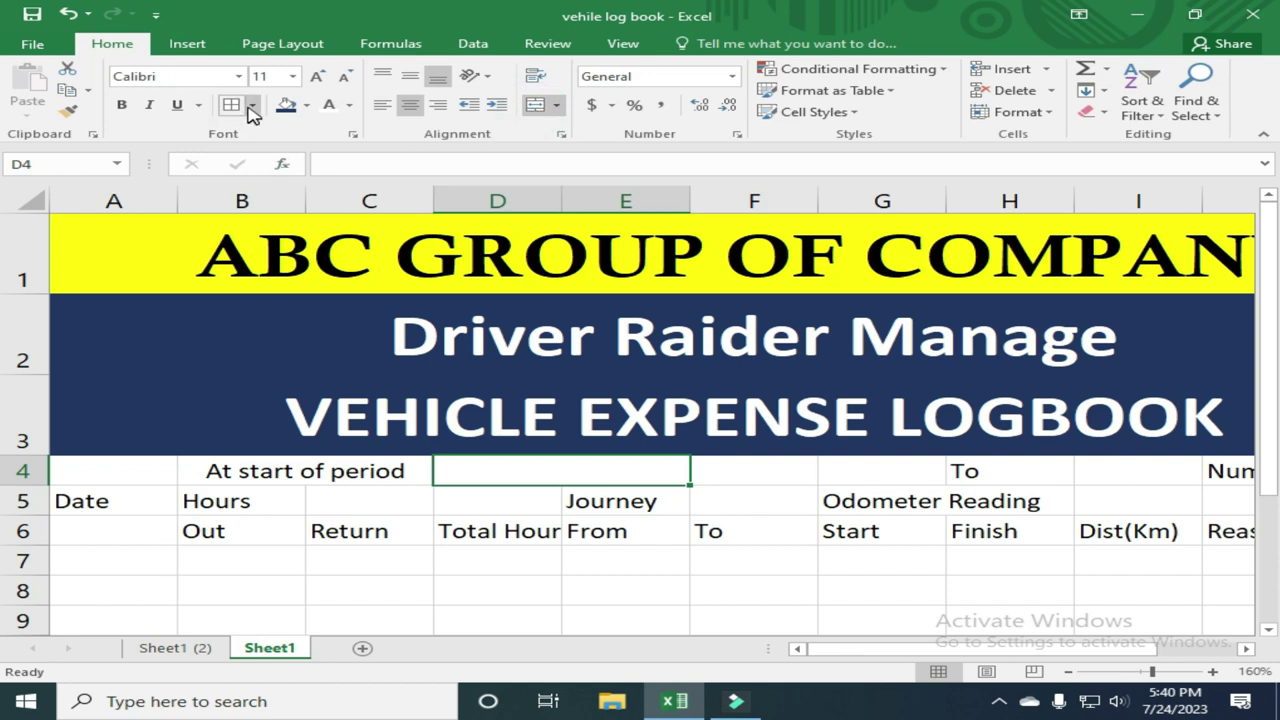
{"action": "left_click", "coordinate": [252, 106]}
{"action": "left_click", "coordinate": [275, 312]}
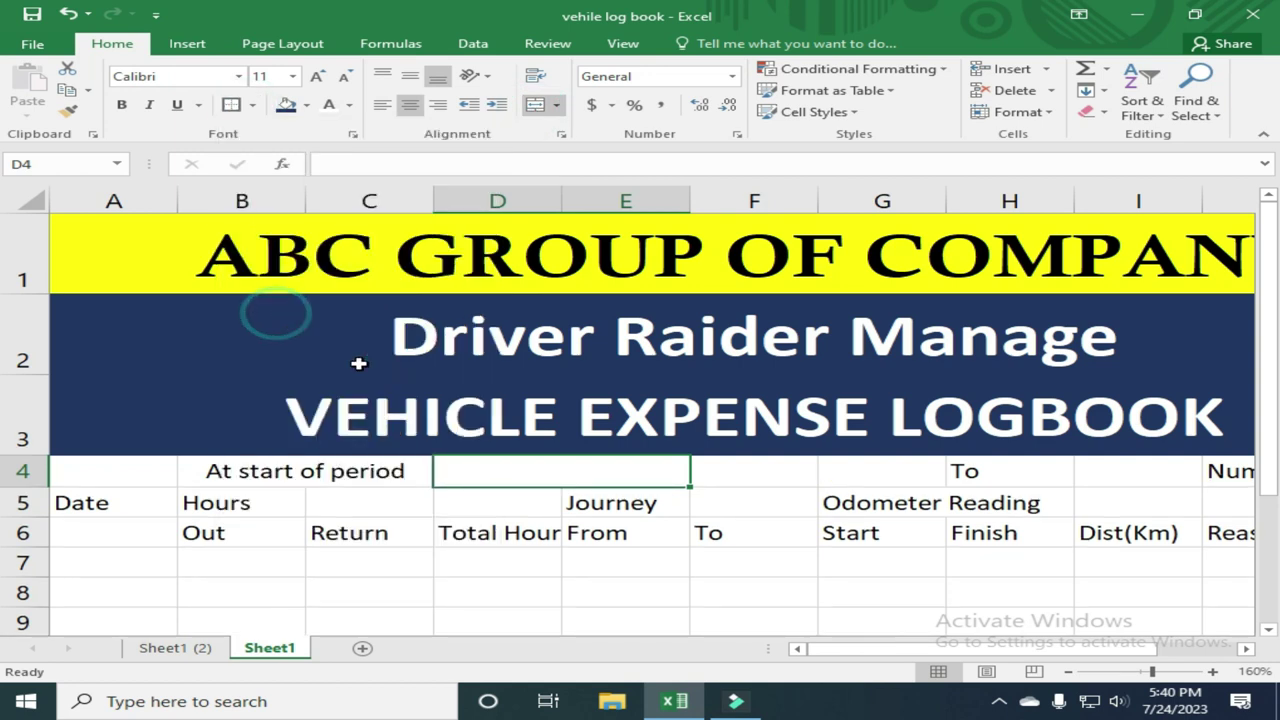
Move the To label from H4 to F4 and merge G4:H4 into one cell.
{"action": "left_click", "coordinate": [737, 474]}
{"action": "key", "text": "Right"}
{"action": "key", "text": "Right"}
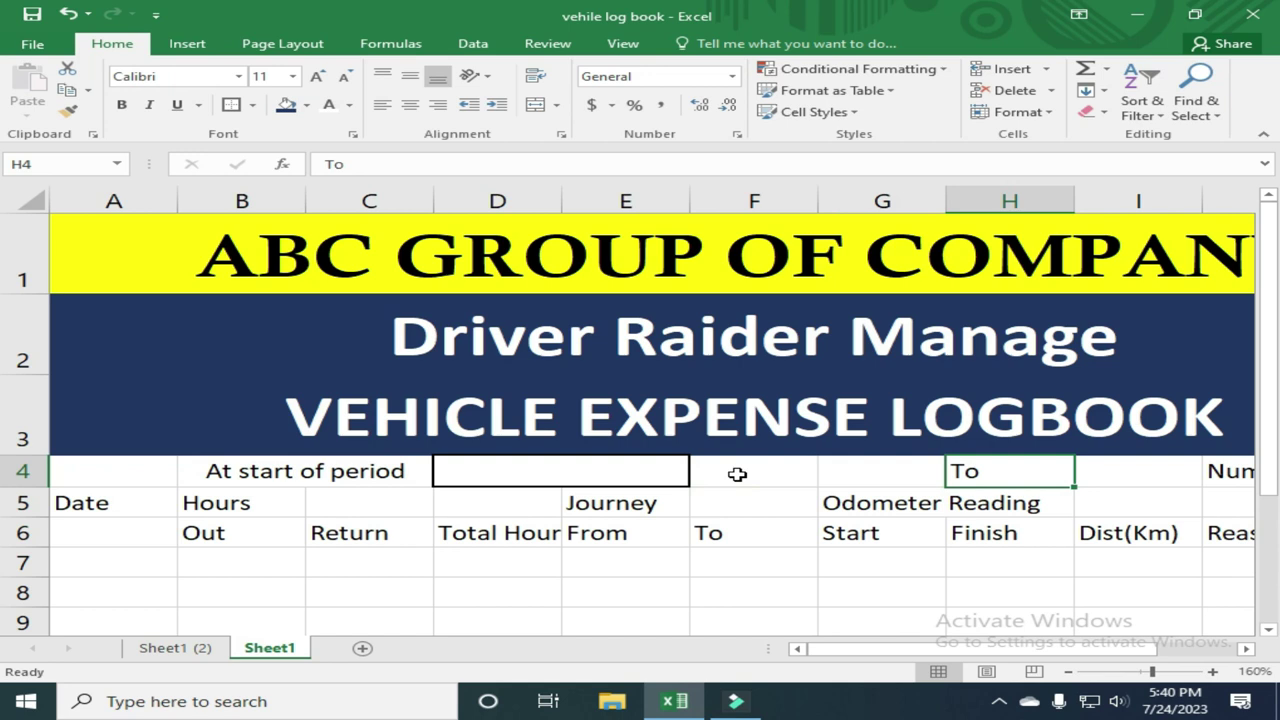
{"action": "left_click_drag", "start_coordinate": [1034, 486], "coordinate": [797, 480]}
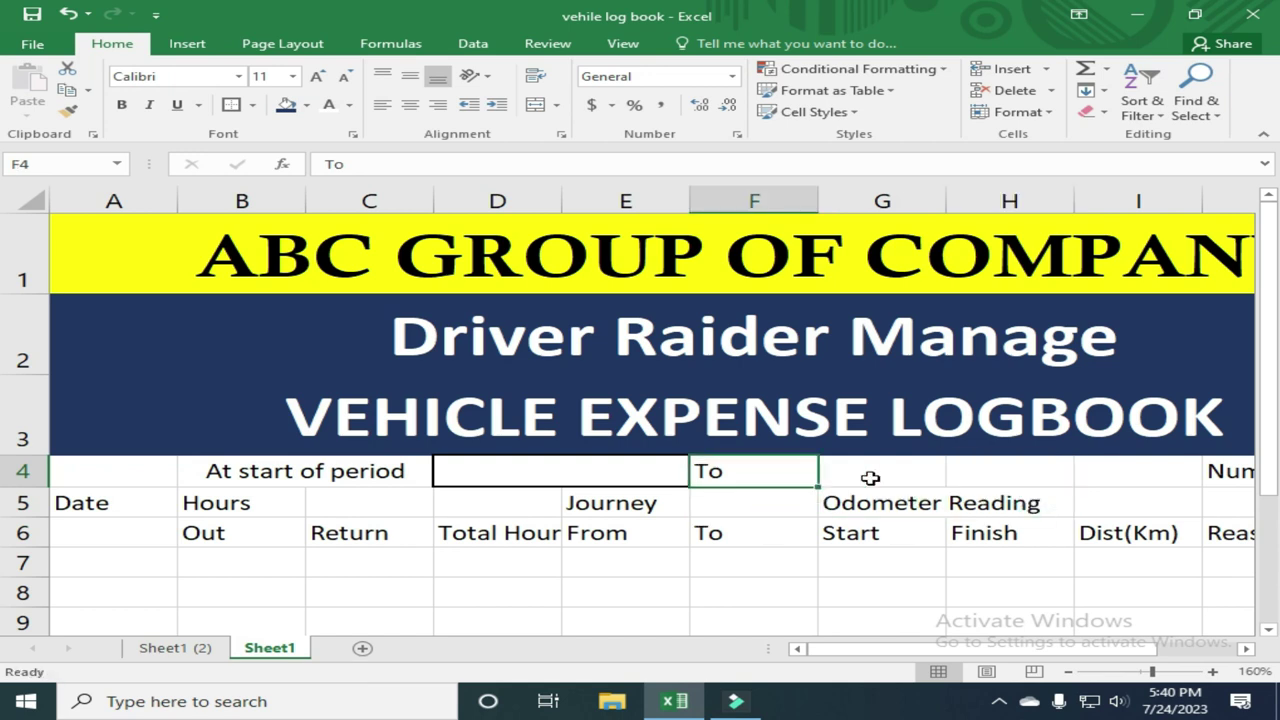
{"action": "left_click", "coordinate": [884, 477]}
{"action": "key", "text": "shift+Right"}
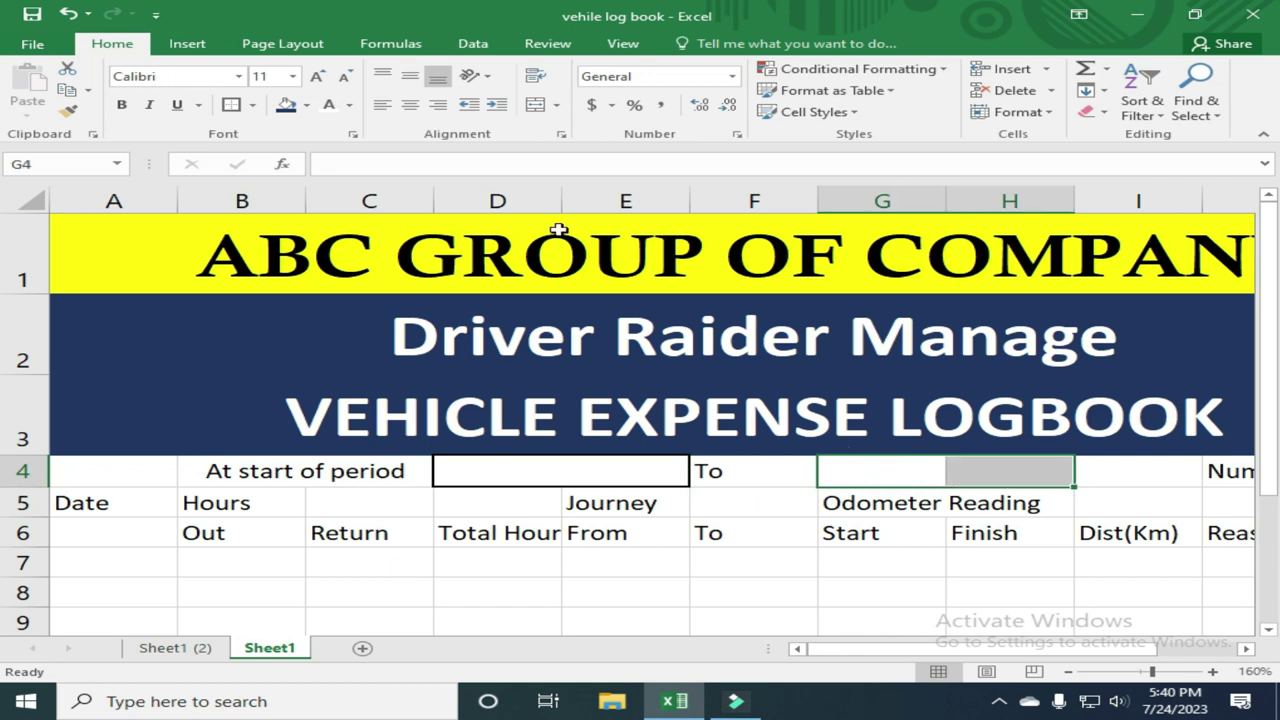
{"action": "left_click", "coordinate": [229, 105]}
{"action": "left_click", "coordinate": [535, 105]}
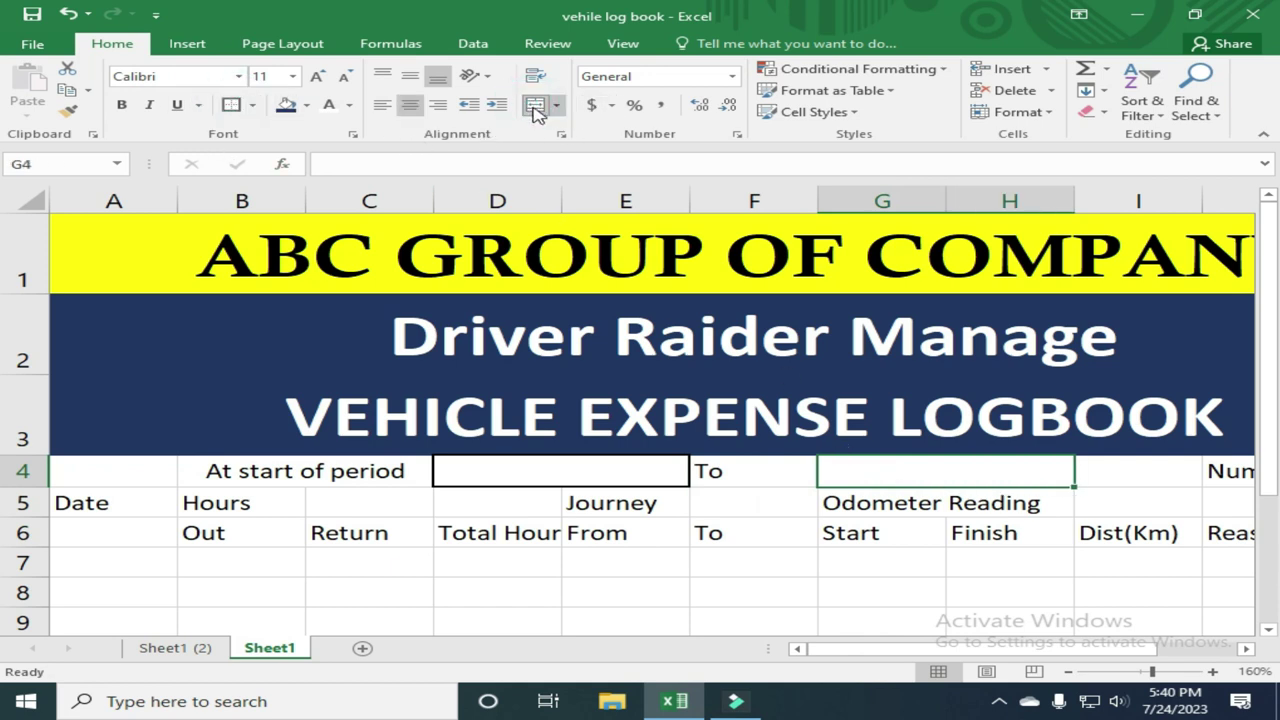
Move Number Plate from J4 to I4 and merge J4:K4 into a bordered box.
{"action": "key", "text": "Right"}
{"action": "key", "text": "Right"}
{"action": "key", "text": "Right"}
{"action": "key", "text": "Right"}
{"action": "key", "text": "Left"}
{"action": "key", "text": "Left"}
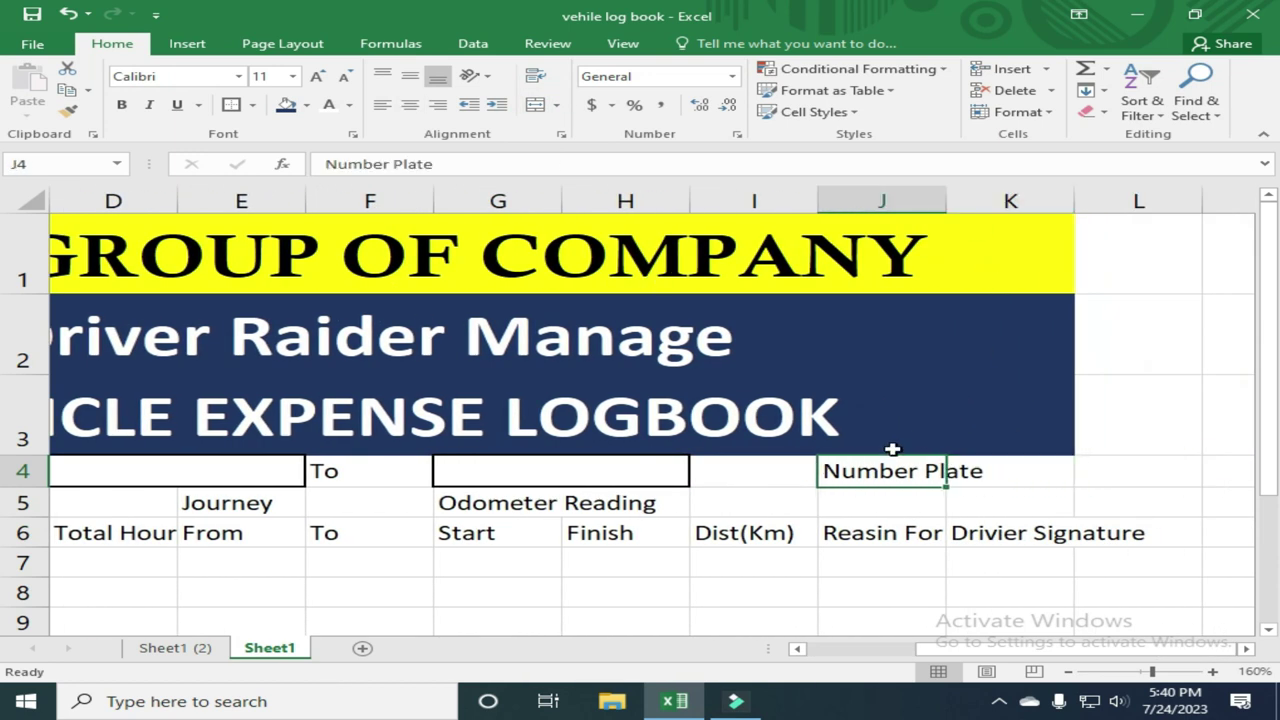
{"action": "left_click_drag", "start_coordinate": [880, 487], "coordinate": [794, 486]}
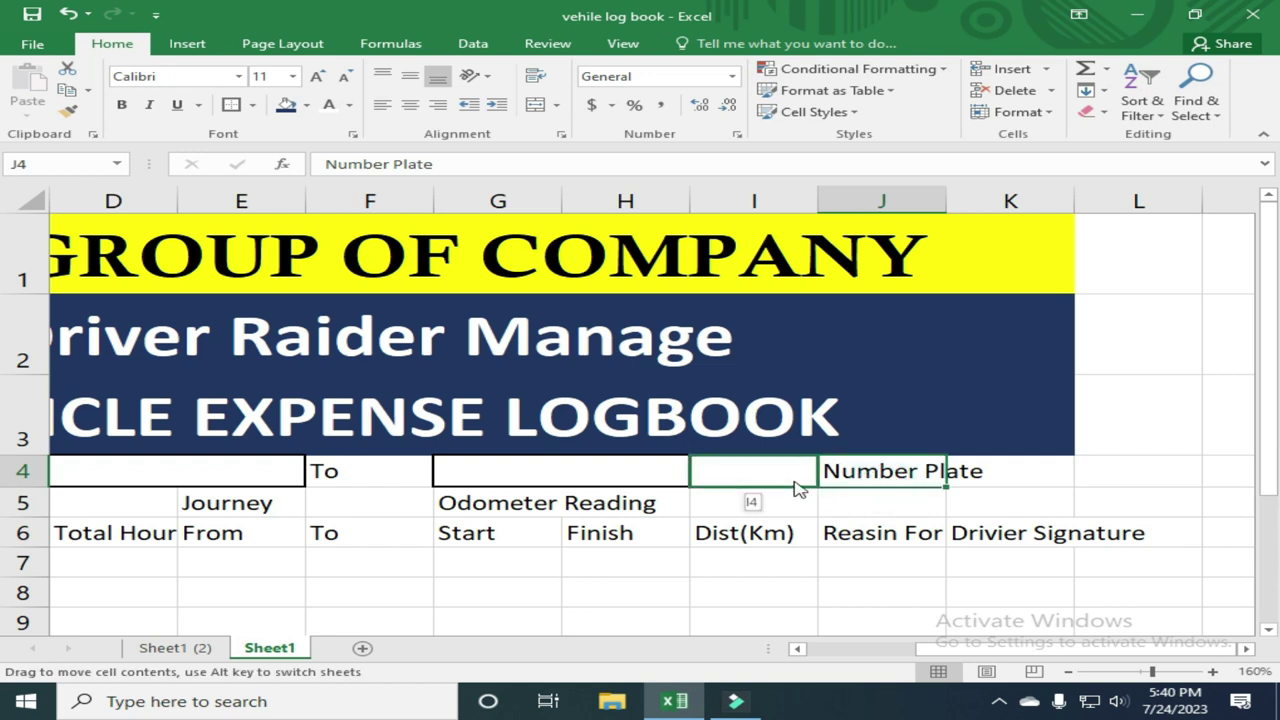
{"action": "left_click", "coordinate": [872, 478]}
{"action": "key", "text": "shift+Right"}
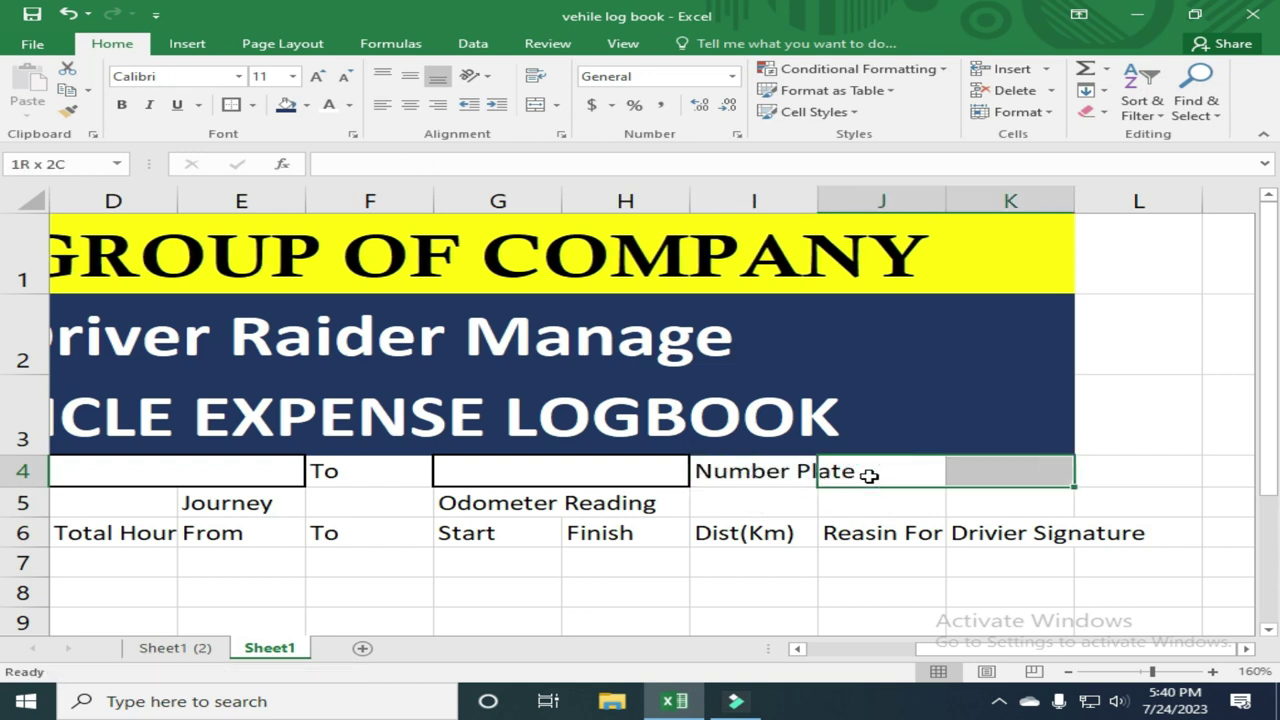
{"action": "left_click", "coordinate": [535, 105]}
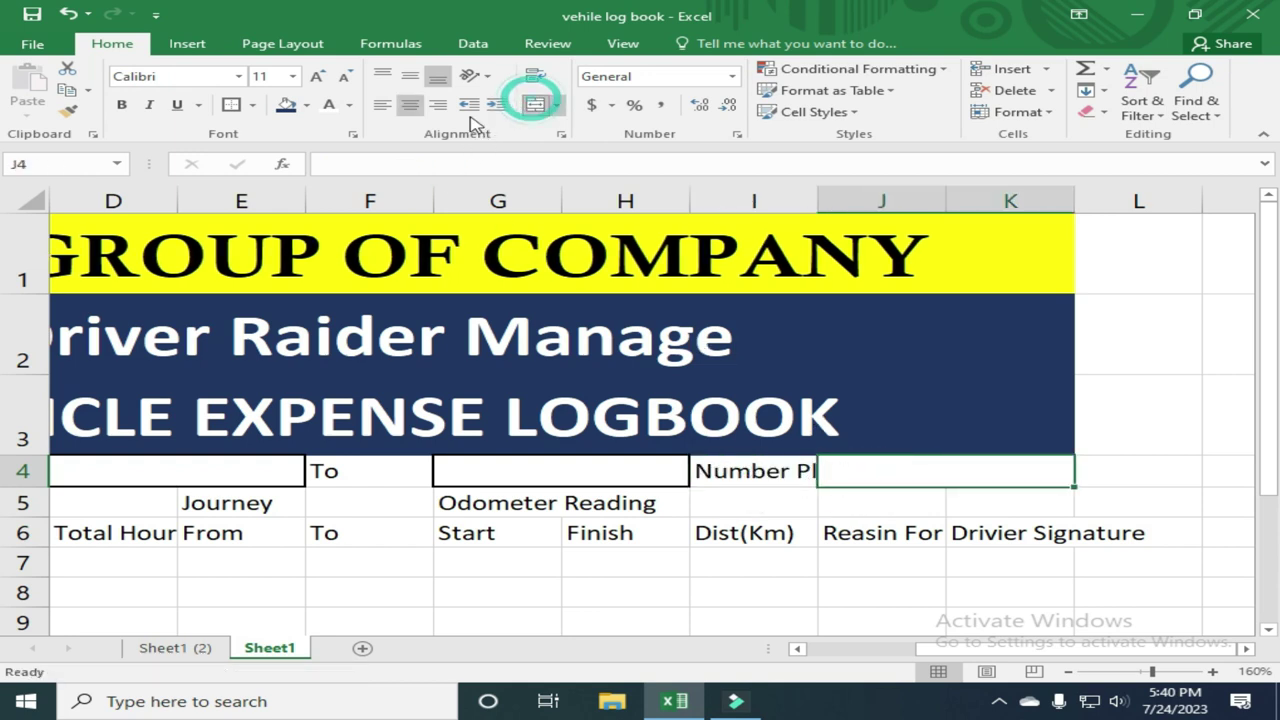
{"action": "left_click", "coordinate": [231, 106]}
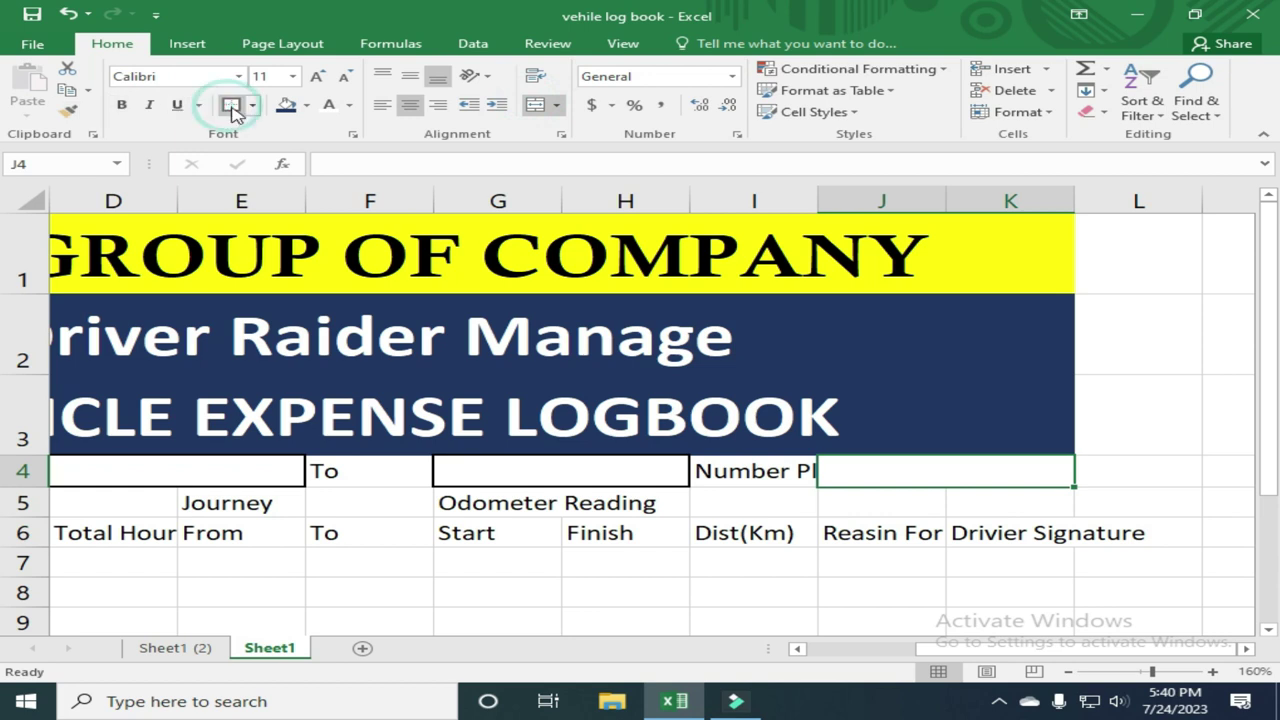
Widen column I so the Number Plate label fits.
{"action": "left_click", "coordinate": [770, 535]}
{"action": "left_click", "coordinate": [772, 478]}
{"action": "left_click_drag", "start_coordinate": [818, 201], "coordinate": [869, 201]}
{"action": "key", "text": "Down"}
{"action": "key", "text": "Down"}
{"action": "key", "text": "Left"}
{"action": "key", "text": "Left"}
{"action": "key", "text": "Left"}
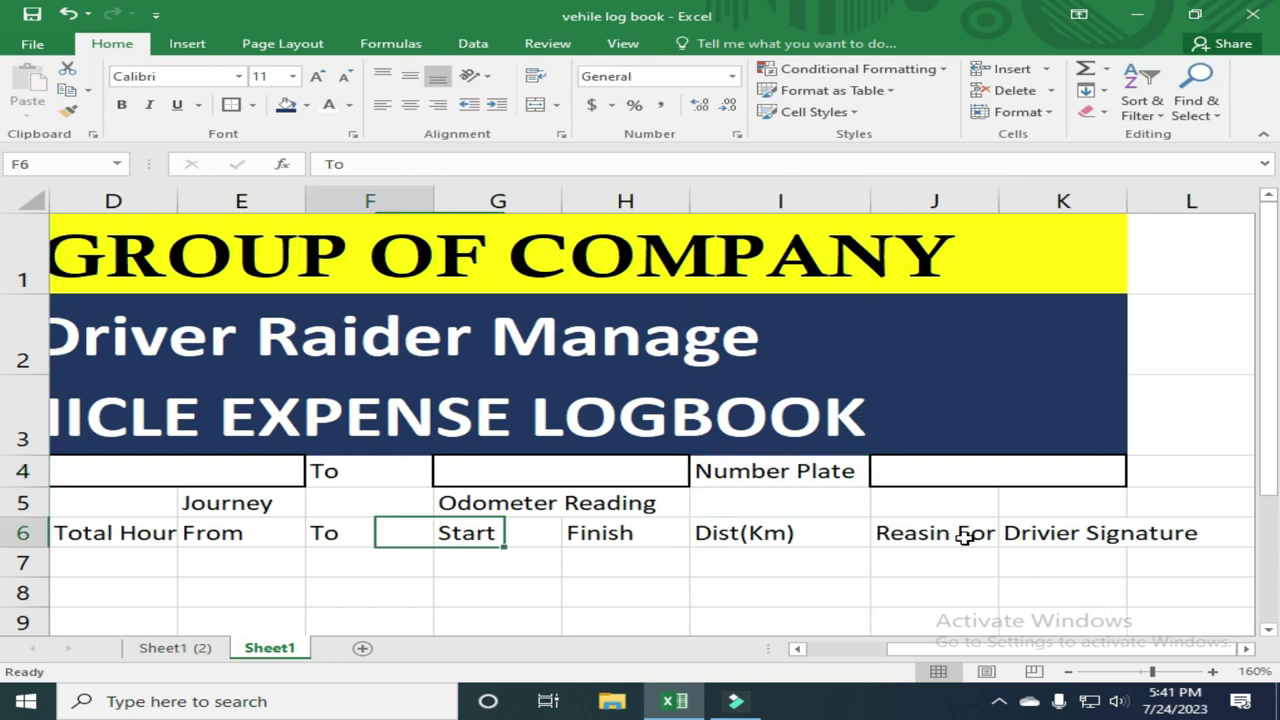
{"action": "key", "text": "Home"}
Merge and centre Date over A5:A6 and Hours over B5:D5.
{"action": "key", "text": "Up"}
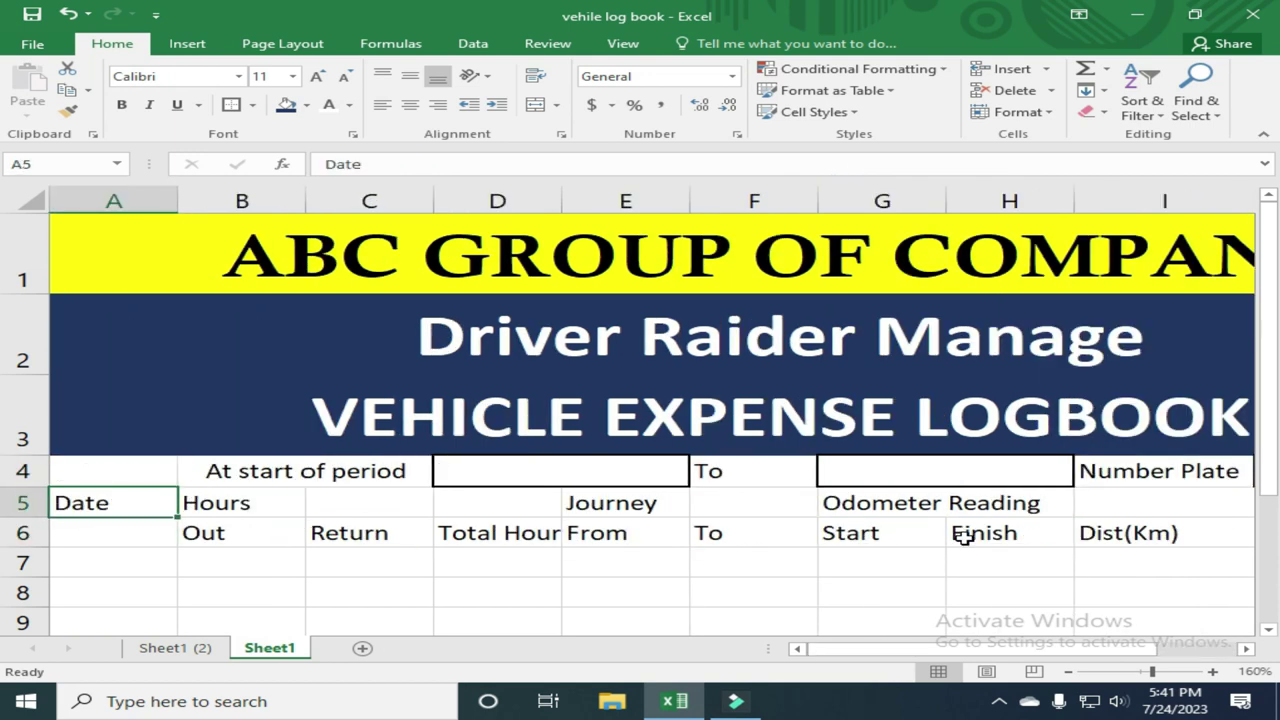
{"action": "key", "text": "shift+Down"}
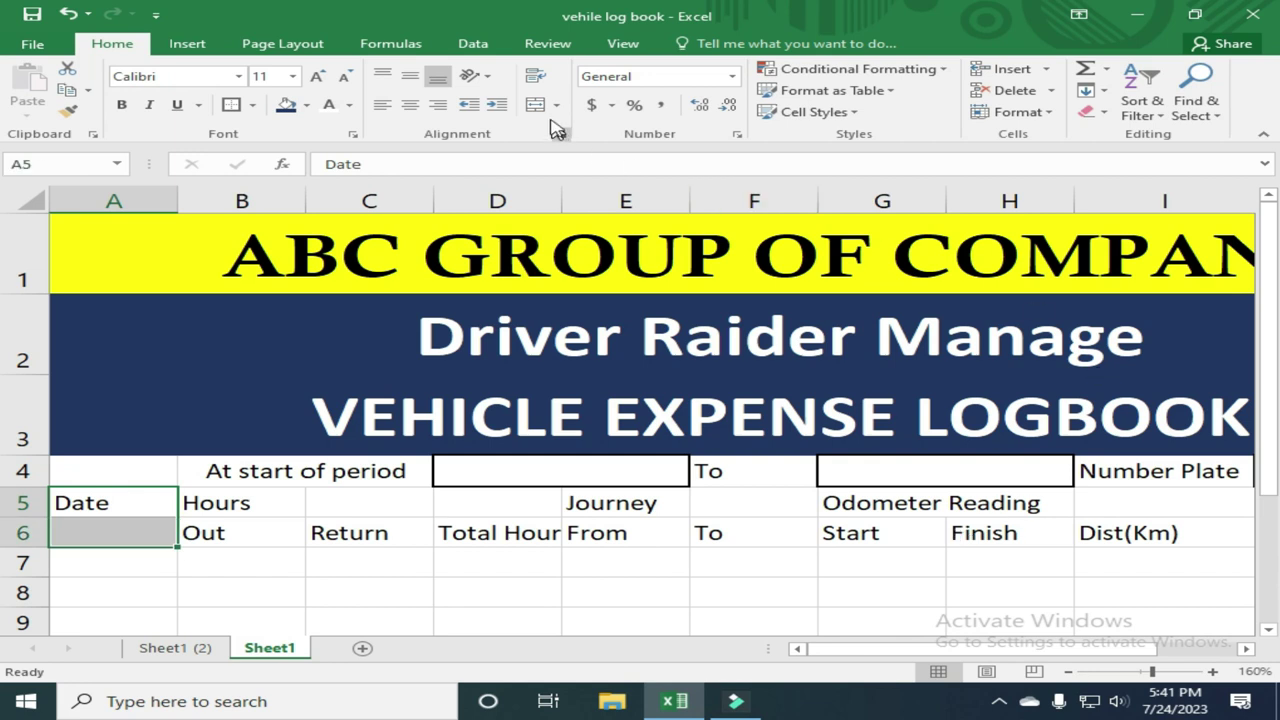
{"action": "left_click", "coordinate": [543, 110]}
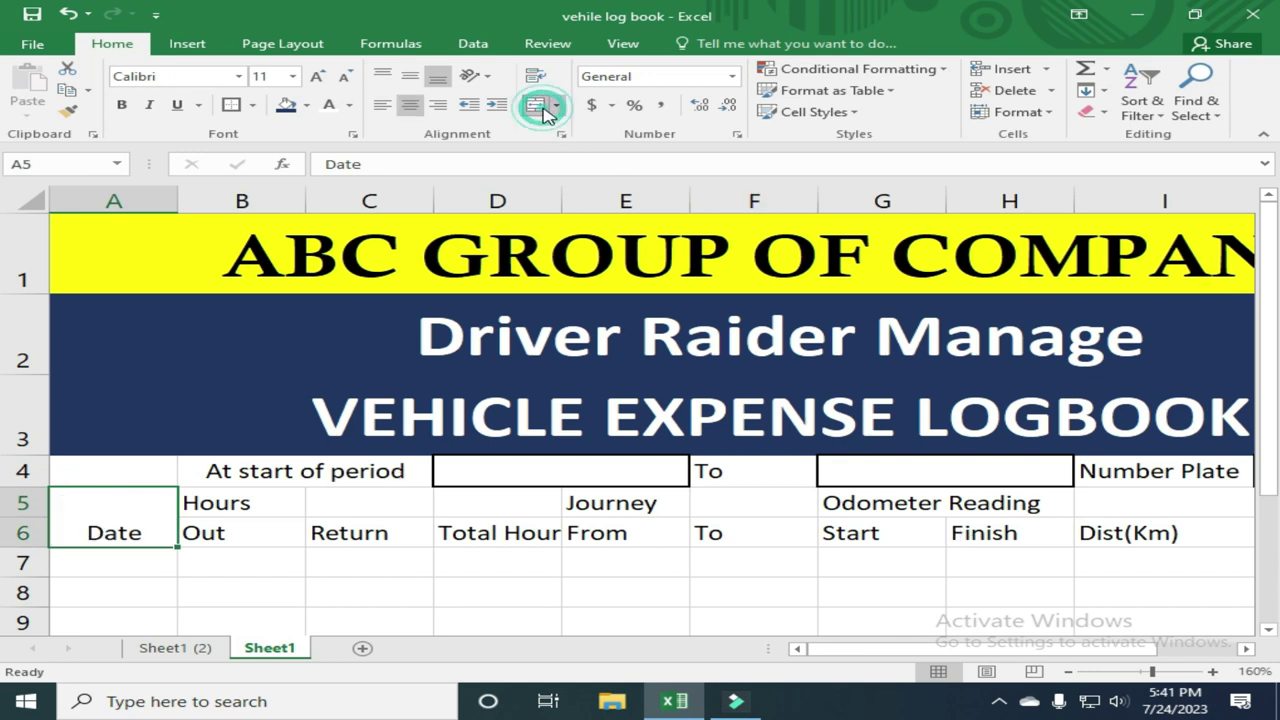
{"action": "left_click", "coordinate": [255, 512]}
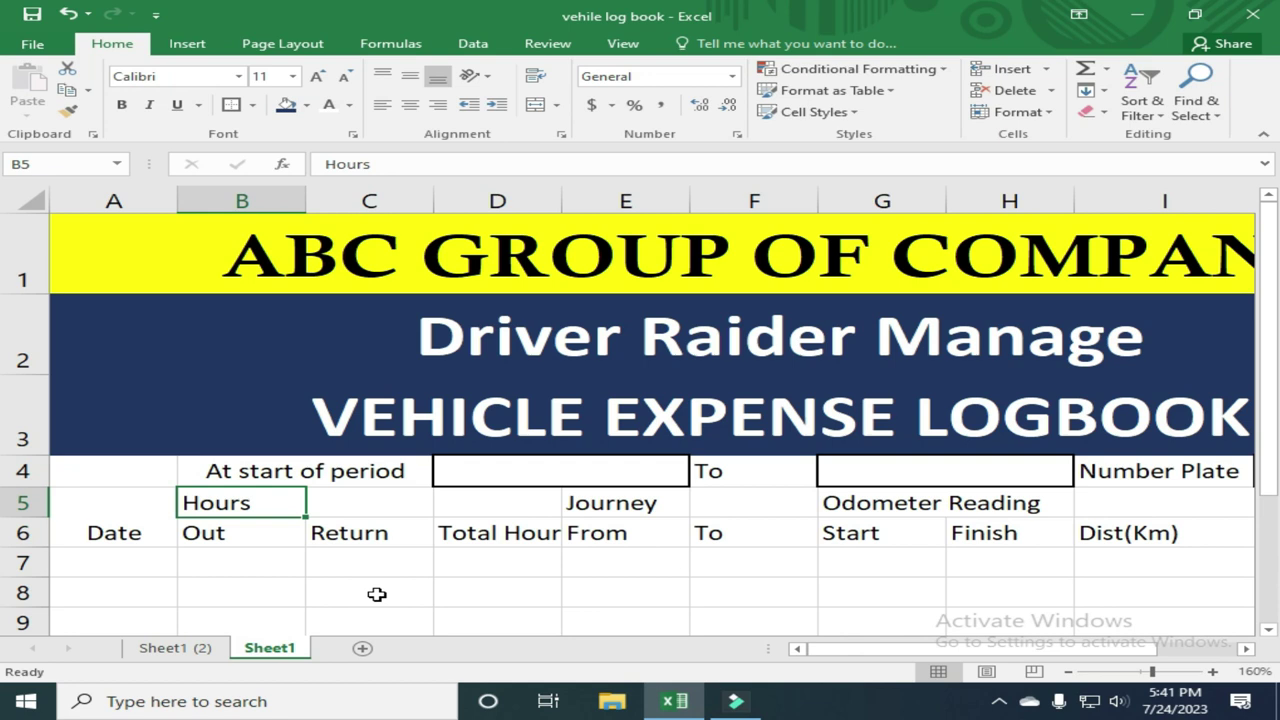
{"action": "key", "text": "shift+Right"}
{"action": "key", "text": "shift+Right"}
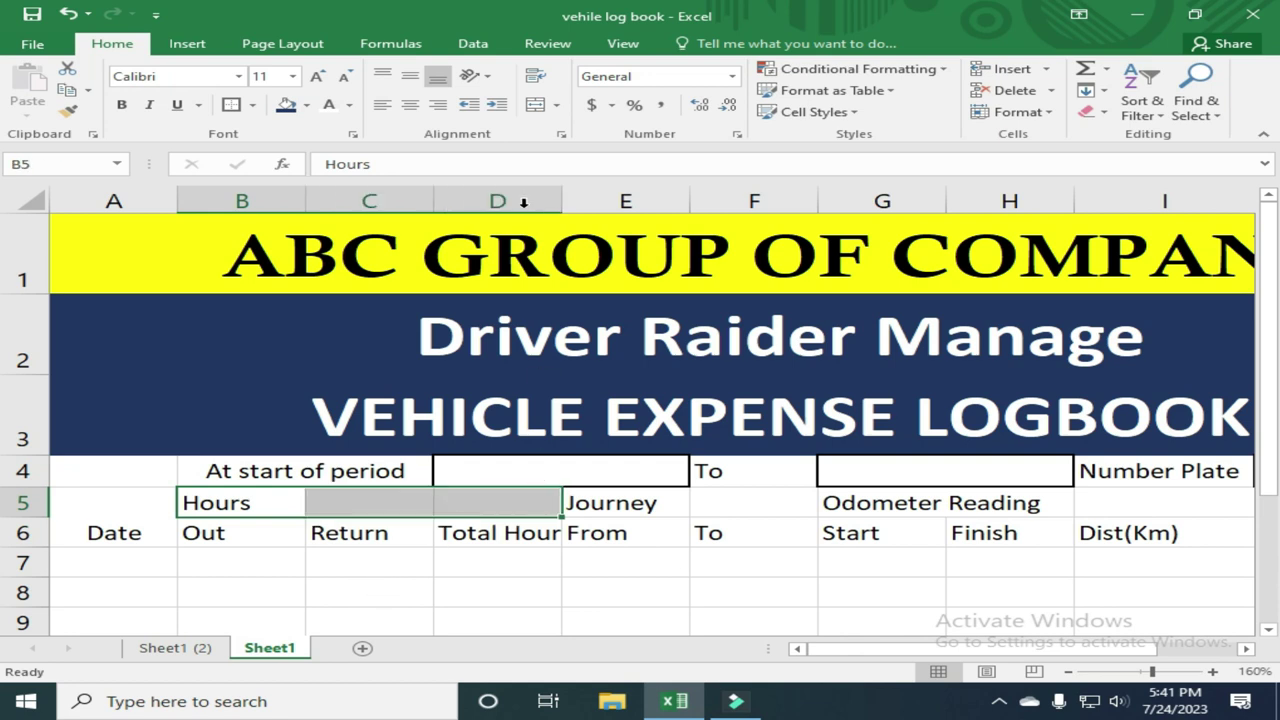
{"action": "left_click", "coordinate": [535, 104]}
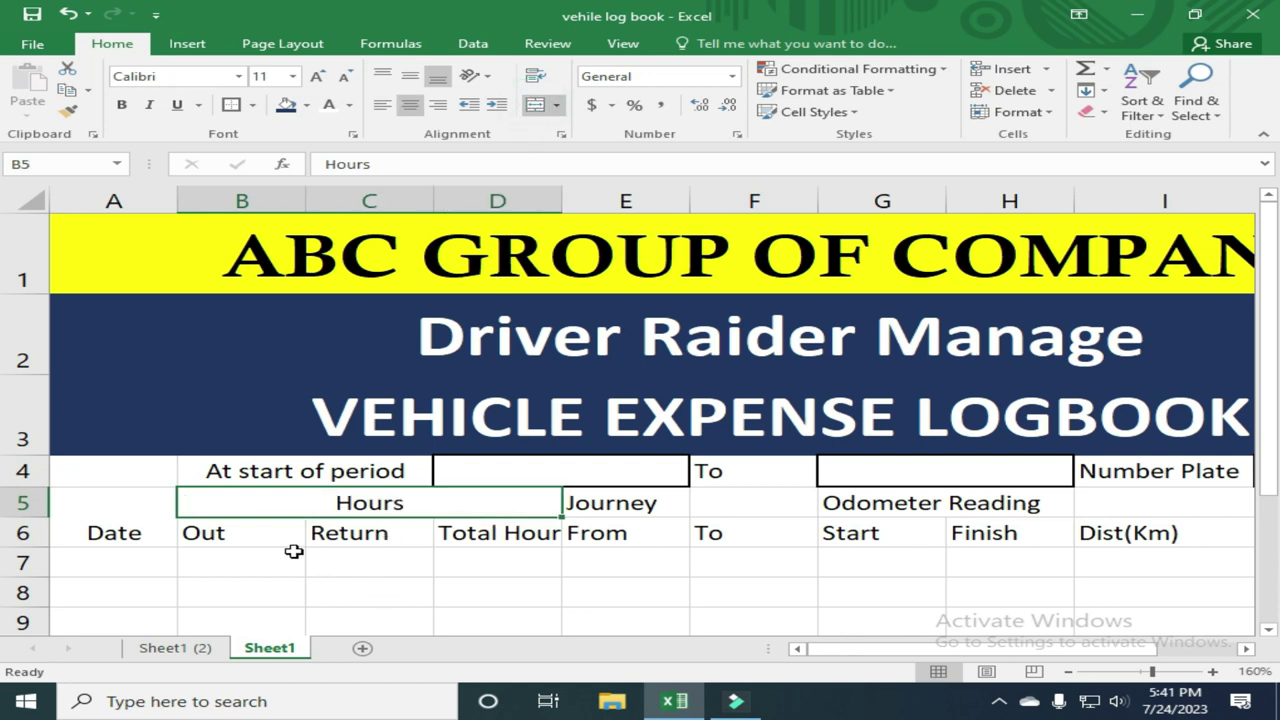
Rename the Total Hours heading to T.Hours.
{"action": "left_click", "coordinate": [245, 540]}
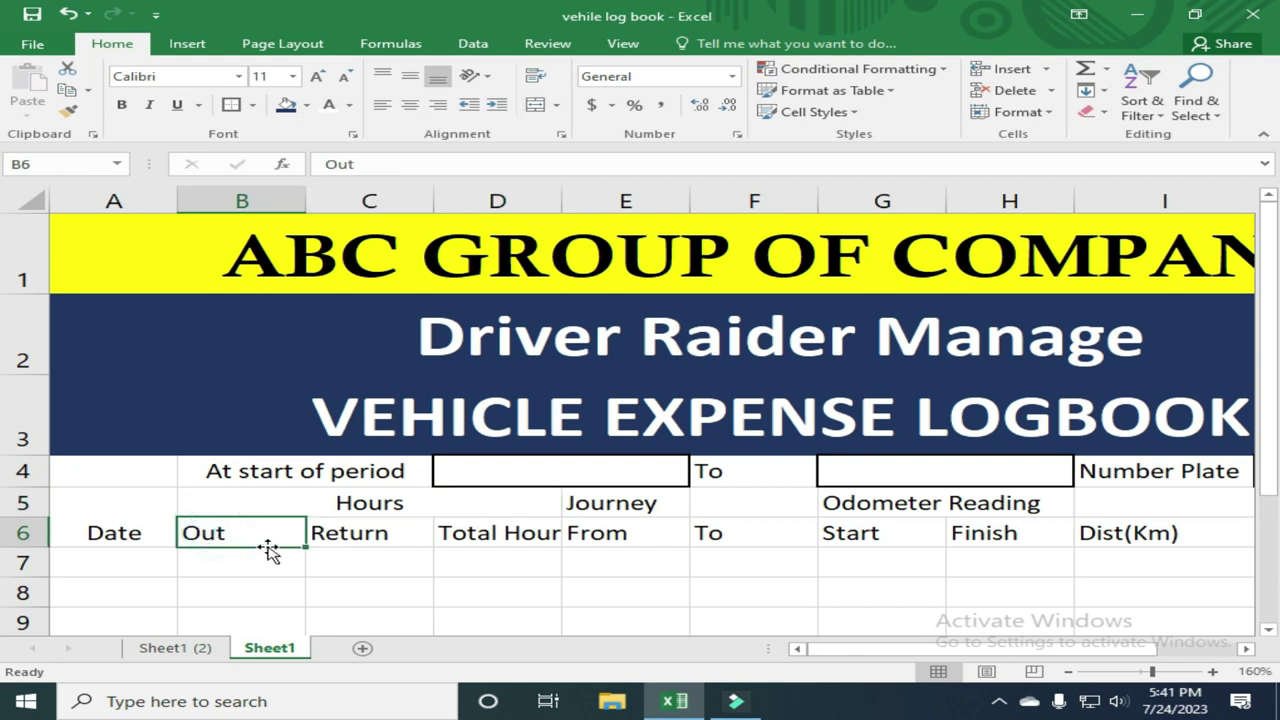
{"action": "key", "text": "Right"}
{"action": "key", "text": "Right"}
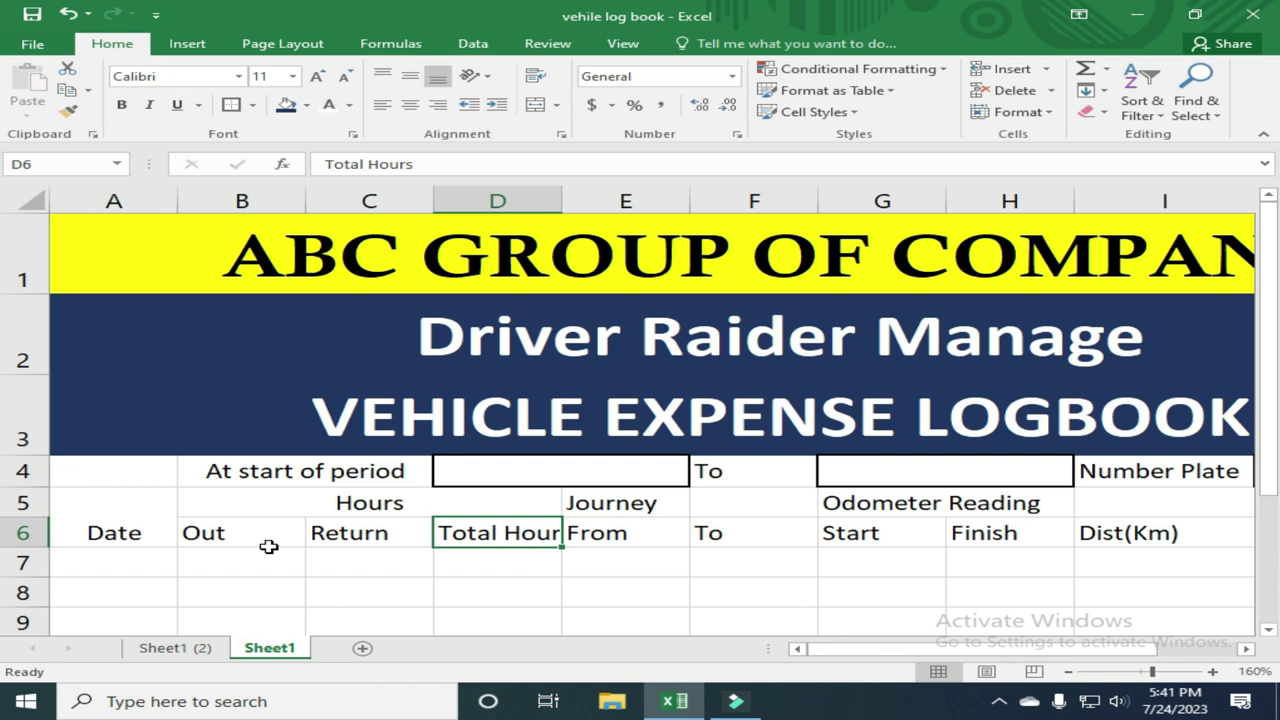
{"action": "type", "text": "T.Ho"}
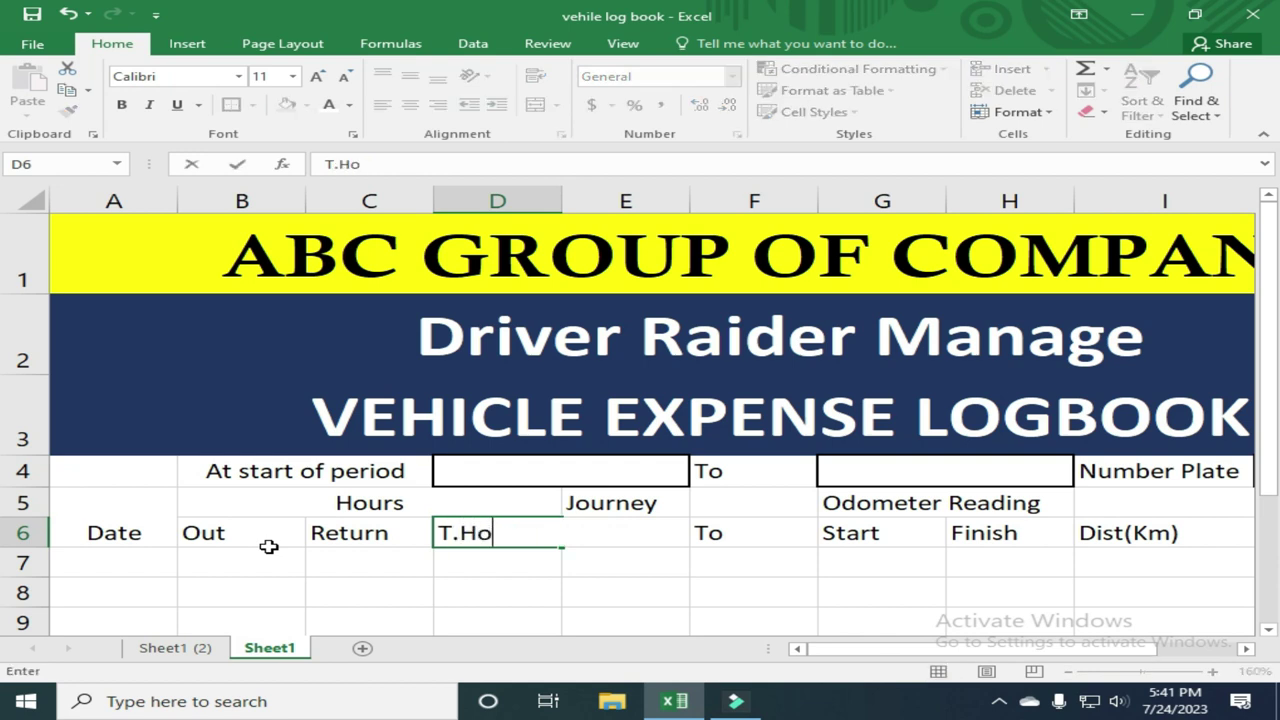
{"action": "key", "text": "Right"}
Merge and centre Journey over E5:F5 and Odometer Reading over G5:I5.
{"action": "key", "text": "Up"}
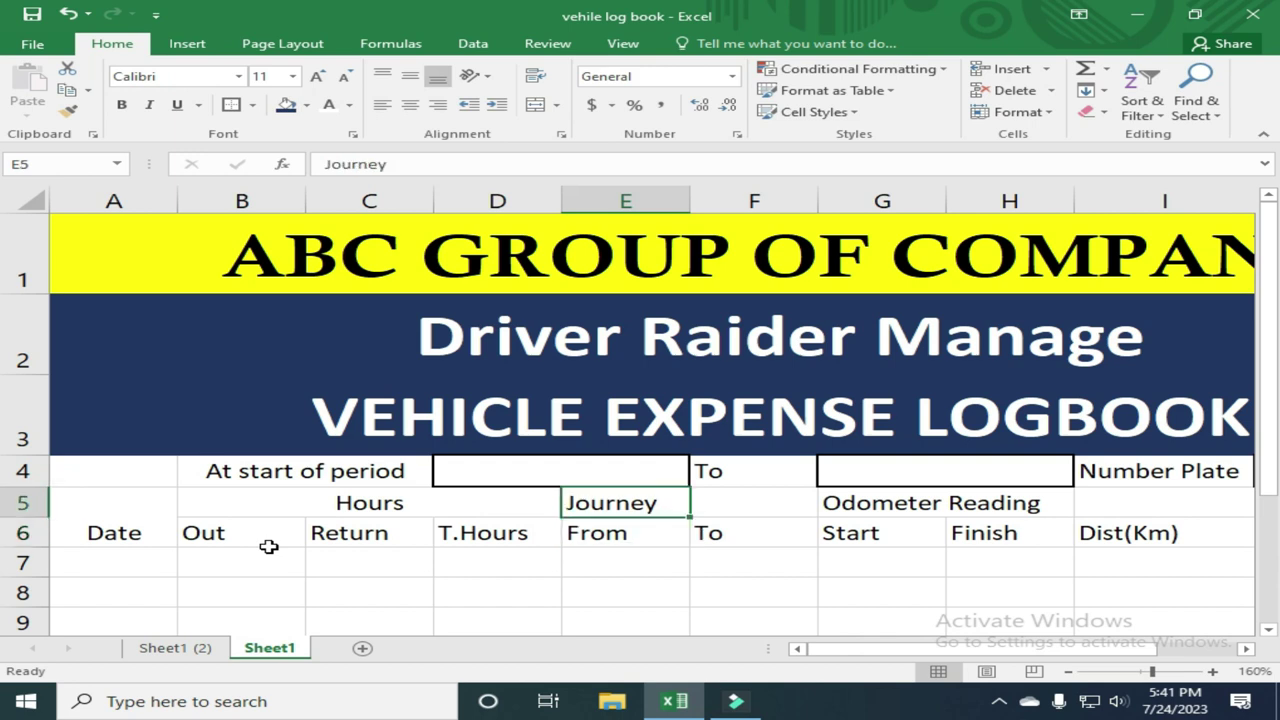
{"action": "key", "text": "shift+Right"}
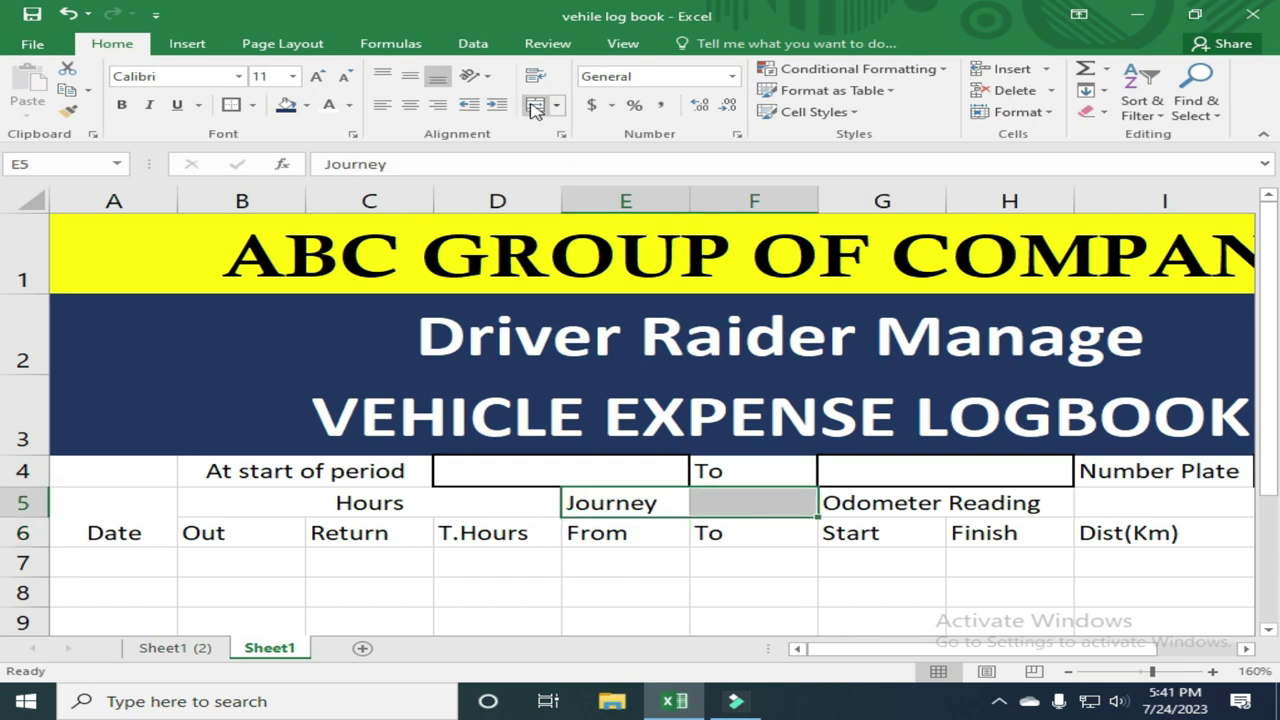
{"action": "left_click", "coordinate": [533, 105]}
{"action": "left_click", "coordinate": [622, 537]}
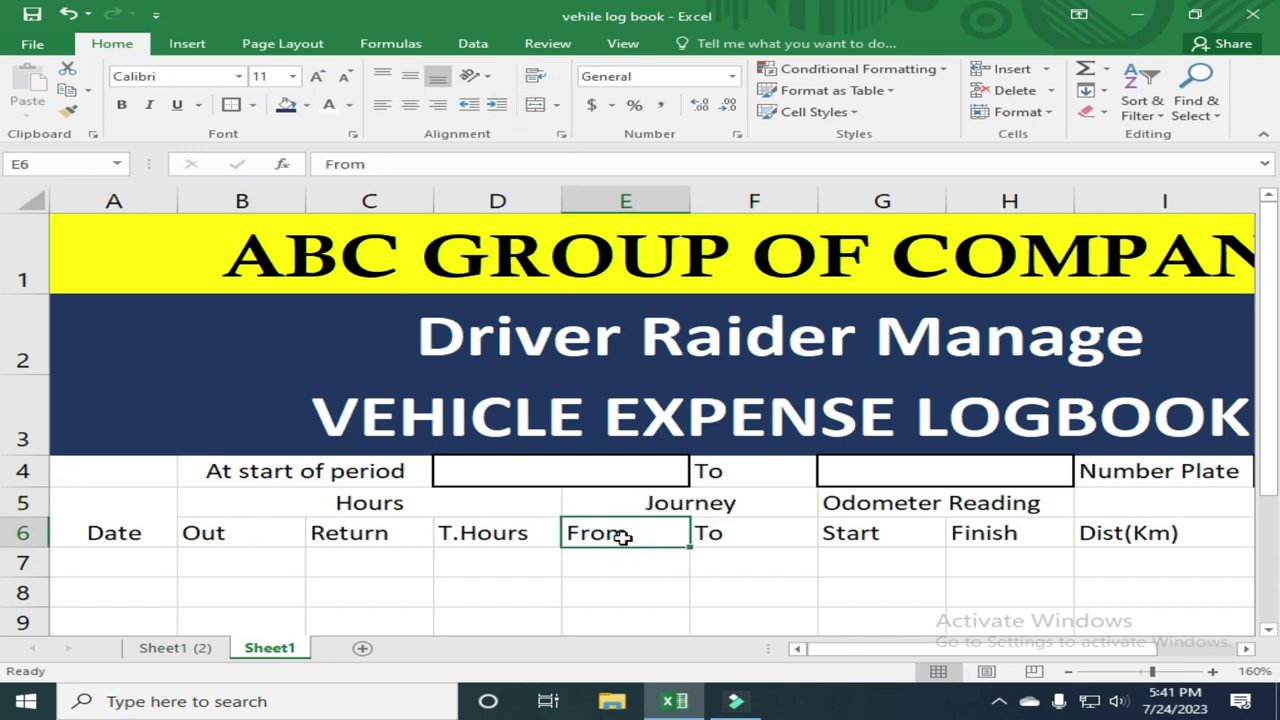
{"action": "key", "text": "Right"}
{"action": "key", "text": "Right"}
{"action": "key", "text": "Right"}
{"action": "key", "text": "Up"}
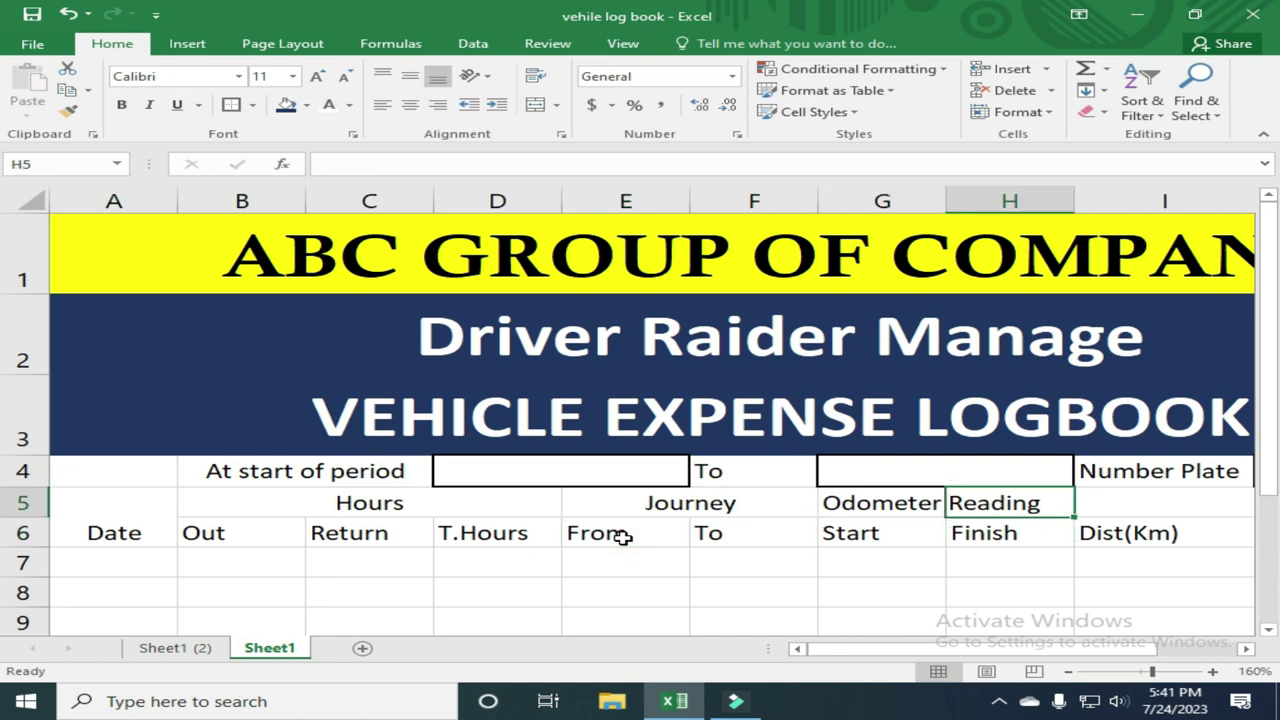
{"action": "key", "text": "Left"}
{"action": "key", "text": "shift+Right"}
{"action": "key", "text": "shift+Right"}
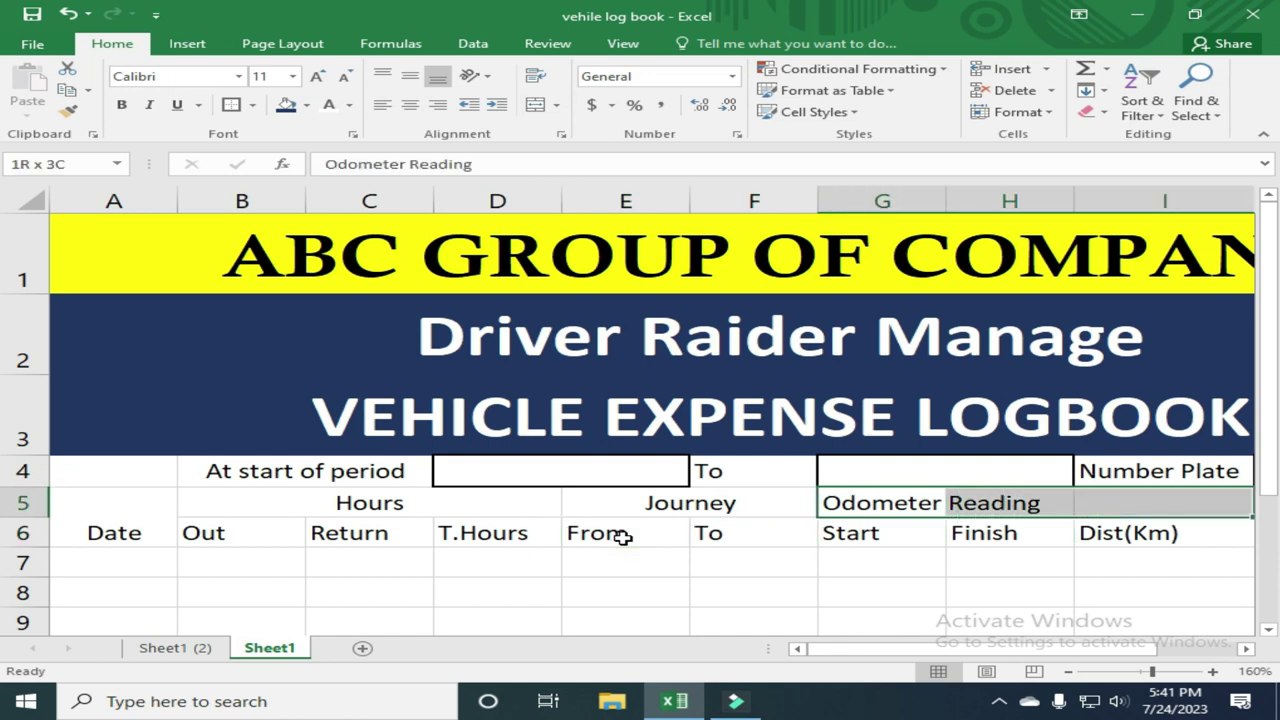
{"action": "left_click_drag", "start_coordinate": [971, 648], "coordinate": [1049, 648]}
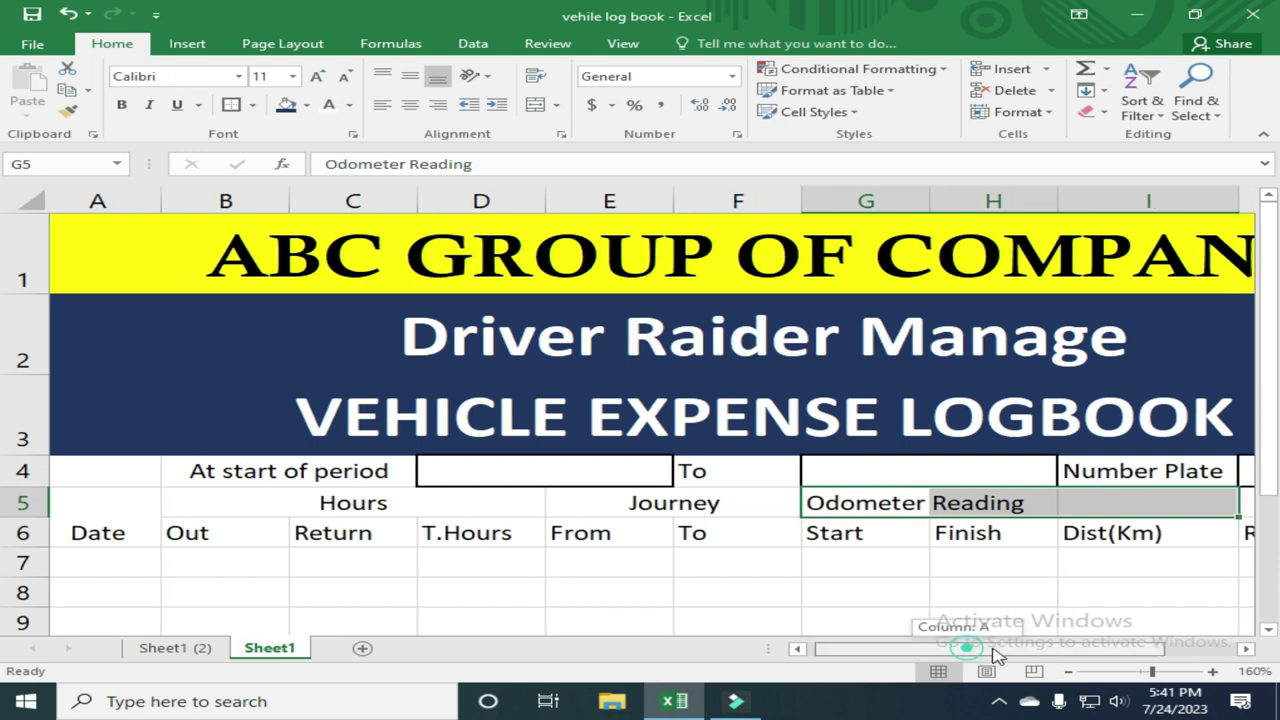
{"action": "left_click", "coordinate": [535, 104]}
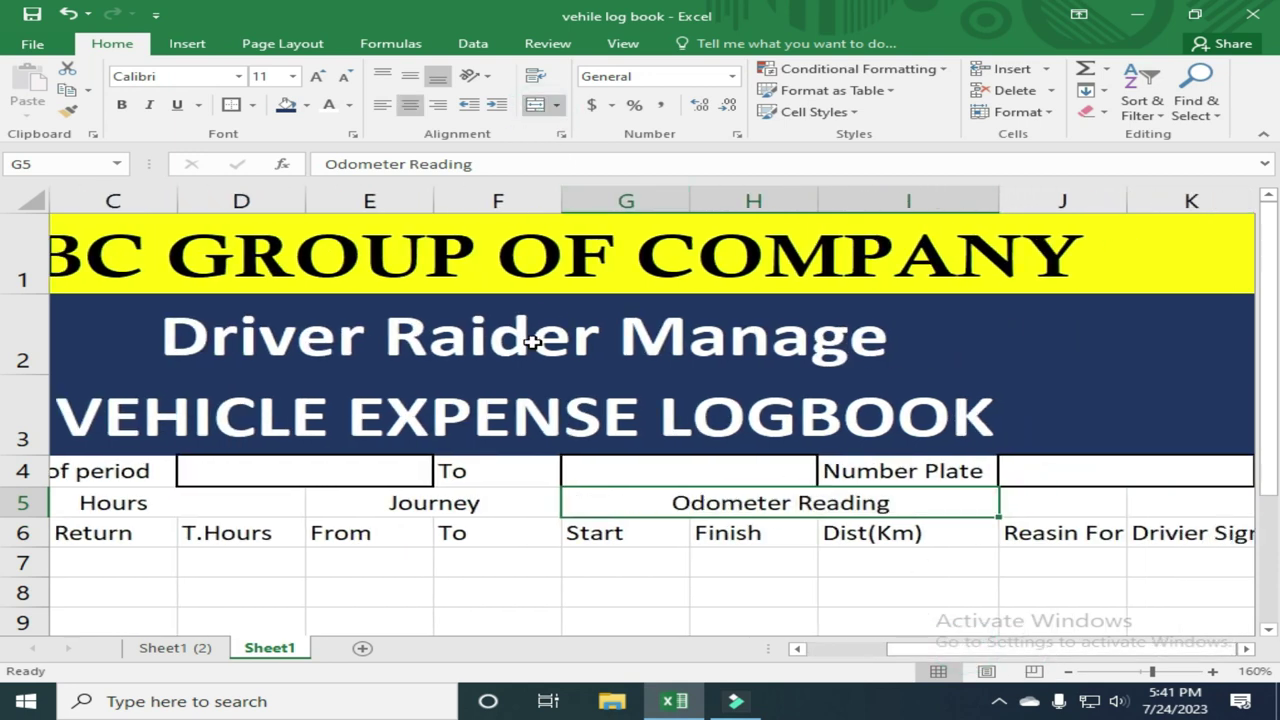
Check the Odometer subheadings Start, Finish and Dist(Km) in row 6.
{"action": "left_click", "coordinate": [598, 540]}
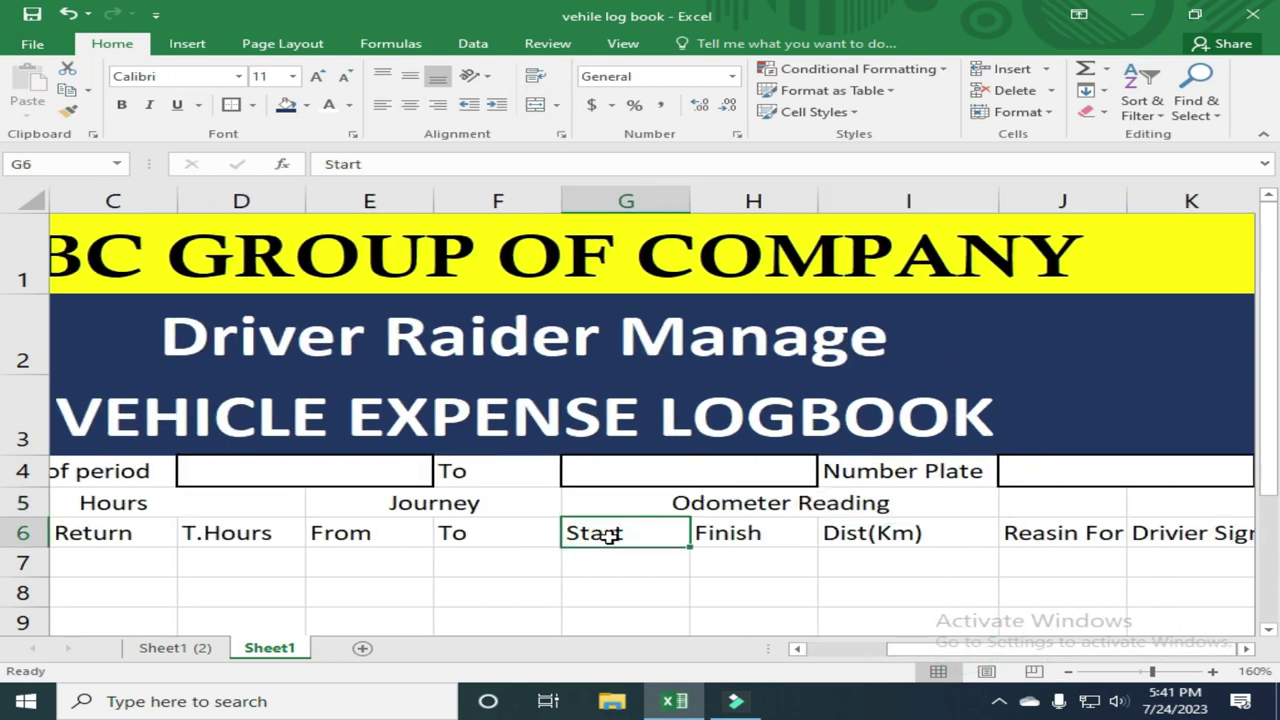
{"action": "key", "text": "Right"}
{"action": "left_click", "coordinate": [609, 536]}
{"action": "key", "text": "Right"}
{"action": "key", "text": "Right"}
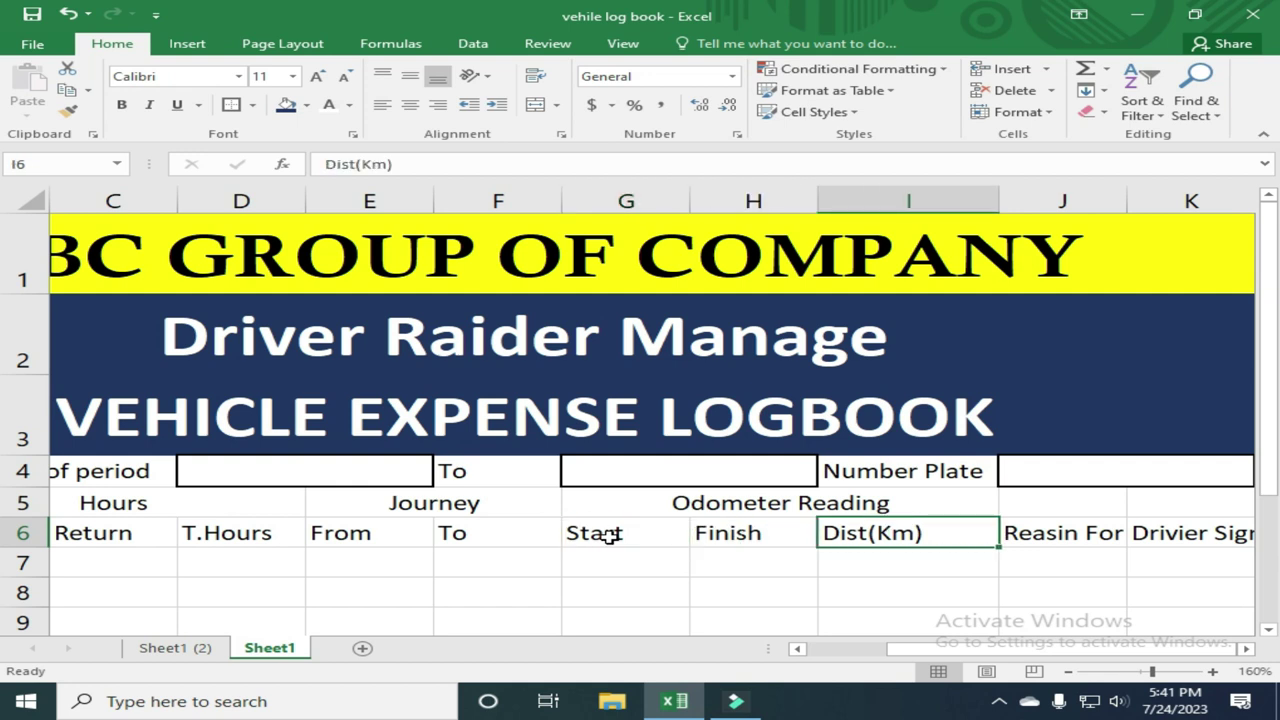
{"action": "key", "text": "Right"}
{"action": "key", "text": "Right"}
{"action": "key", "text": "Right"}
{"action": "key", "text": "Right"}
{"action": "key", "text": "Right"}
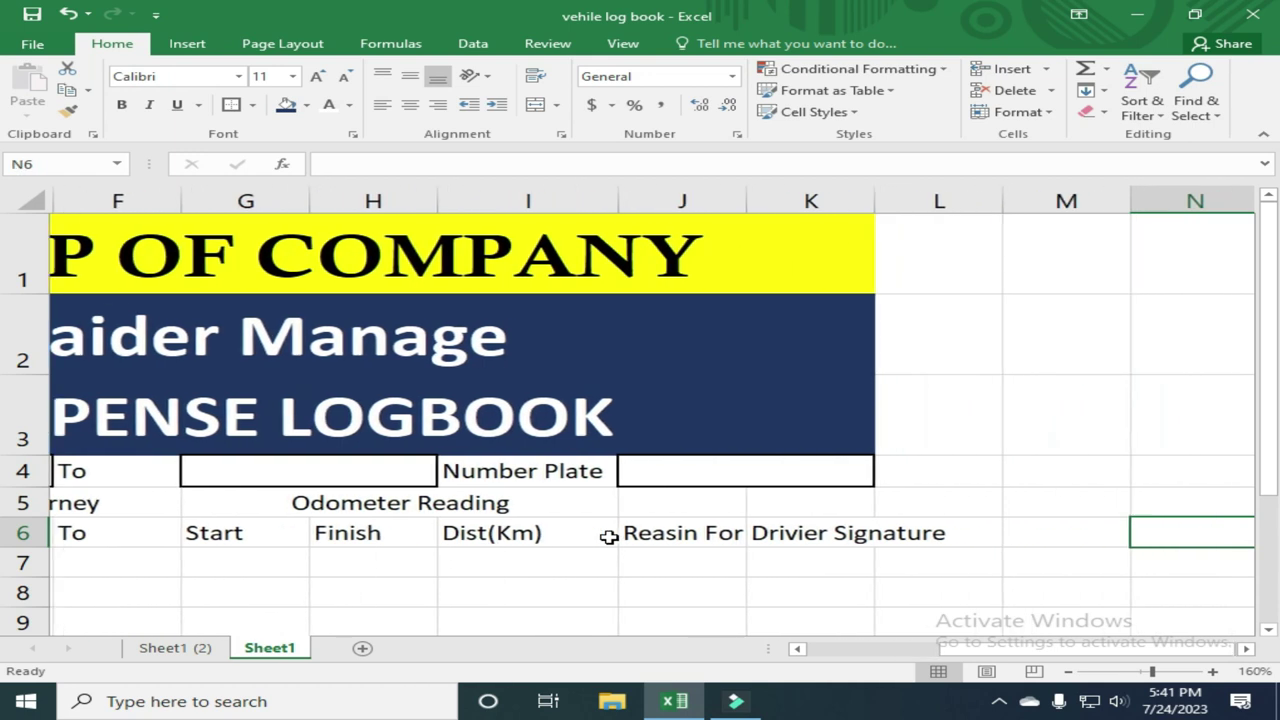
{"action": "key", "text": "Left"}
{"action": "key", "text": "Left"}
{"action": "key", "text": "Left"}
{"action": "key", "text": "Left"}
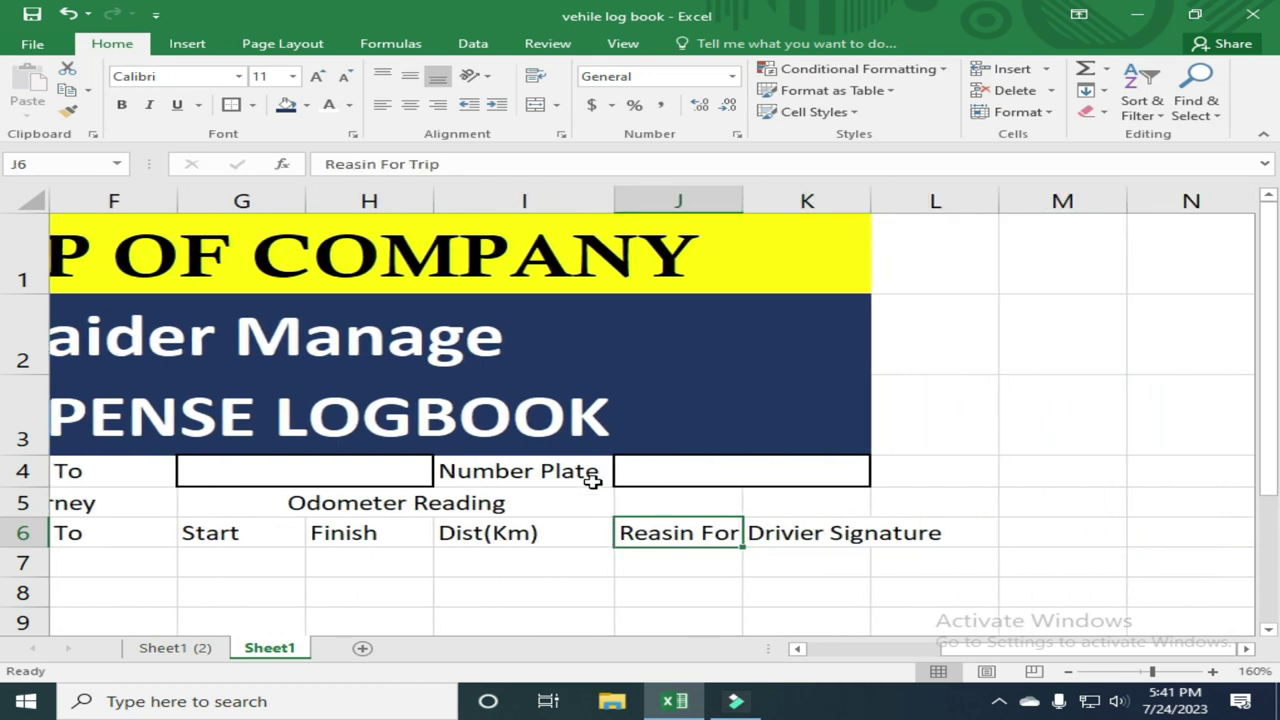
Widen column J for 'Reasin For Trip' and fit column K to 'Drivier Signature'.
{"action": "left_click_drag", "start_coordinate": [742, 201], "coordinate": [801, 203]}
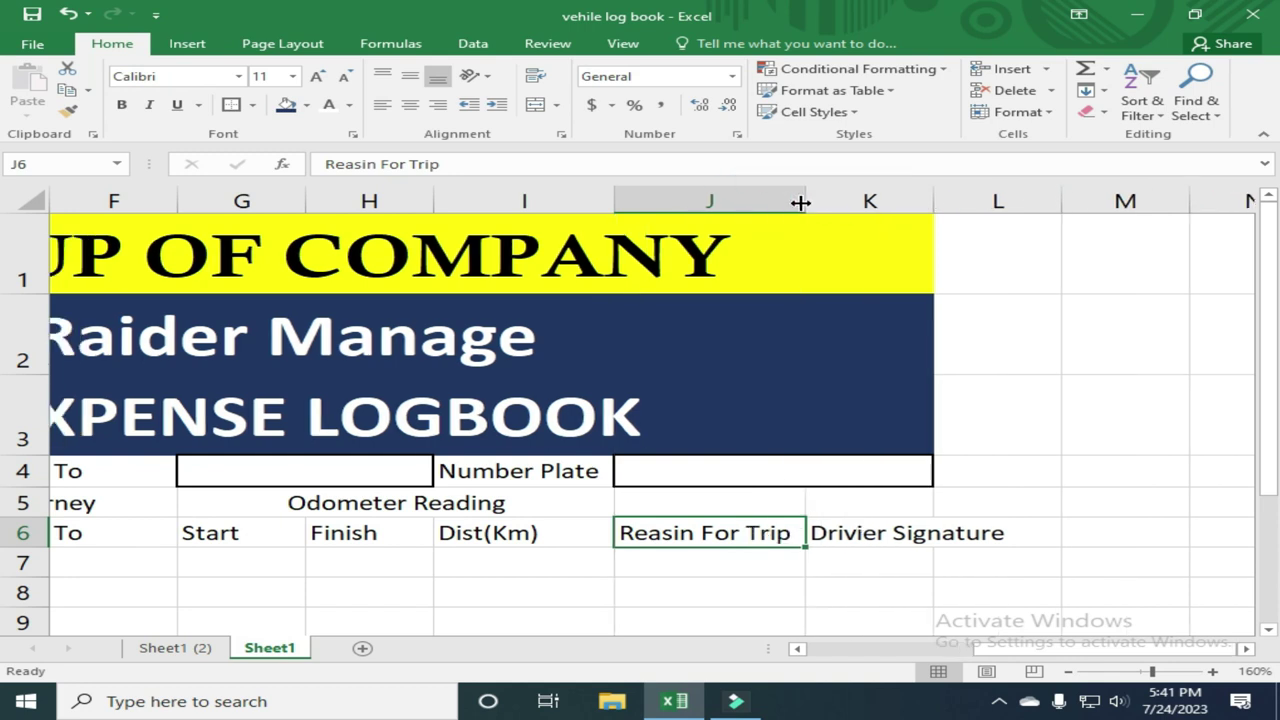
{"action": "double_click", "coordinate": [930, 197]}
{"action": "left_click", "coordinate": [920, 511]}
{"action": "left_click", "coordinate": [931, 533]}
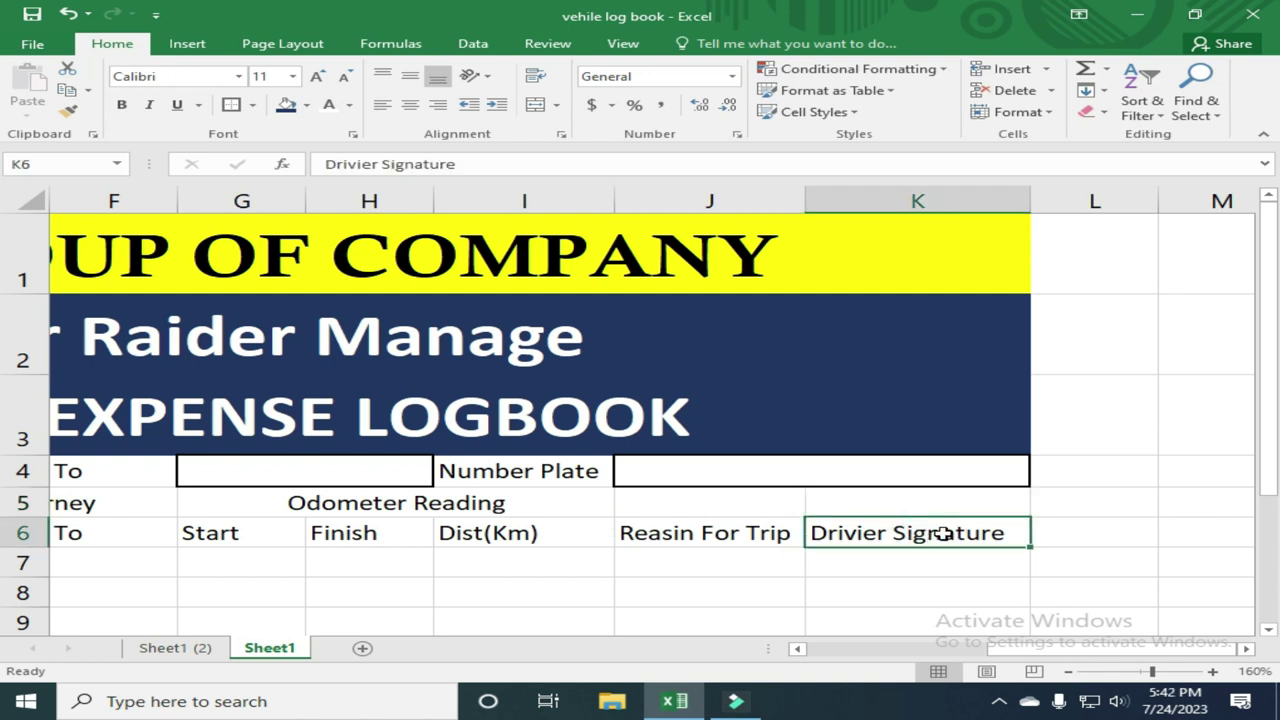
Unmerge the J4:K4 Number Plate entry box so it occupies J4 alone.
{"action": "key", "text": "Left"}
{"action": "key", "text": "Up"}
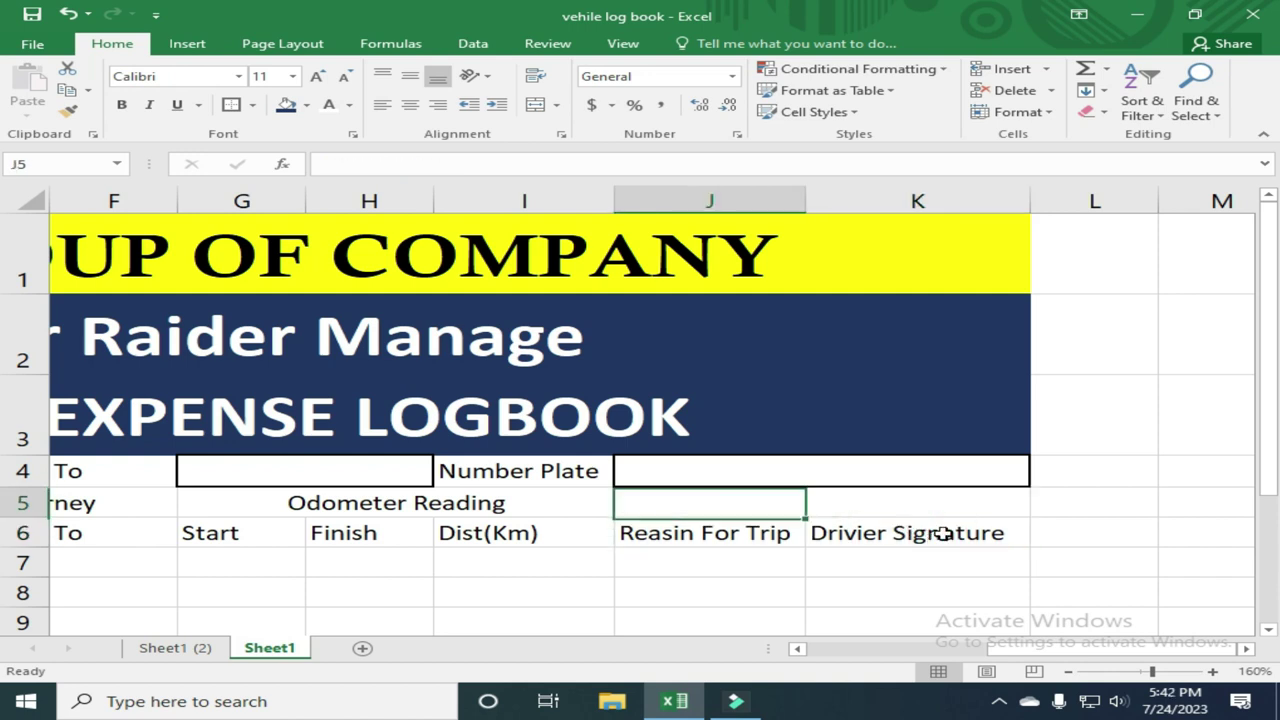
{"action": "key", "text": "Up"}
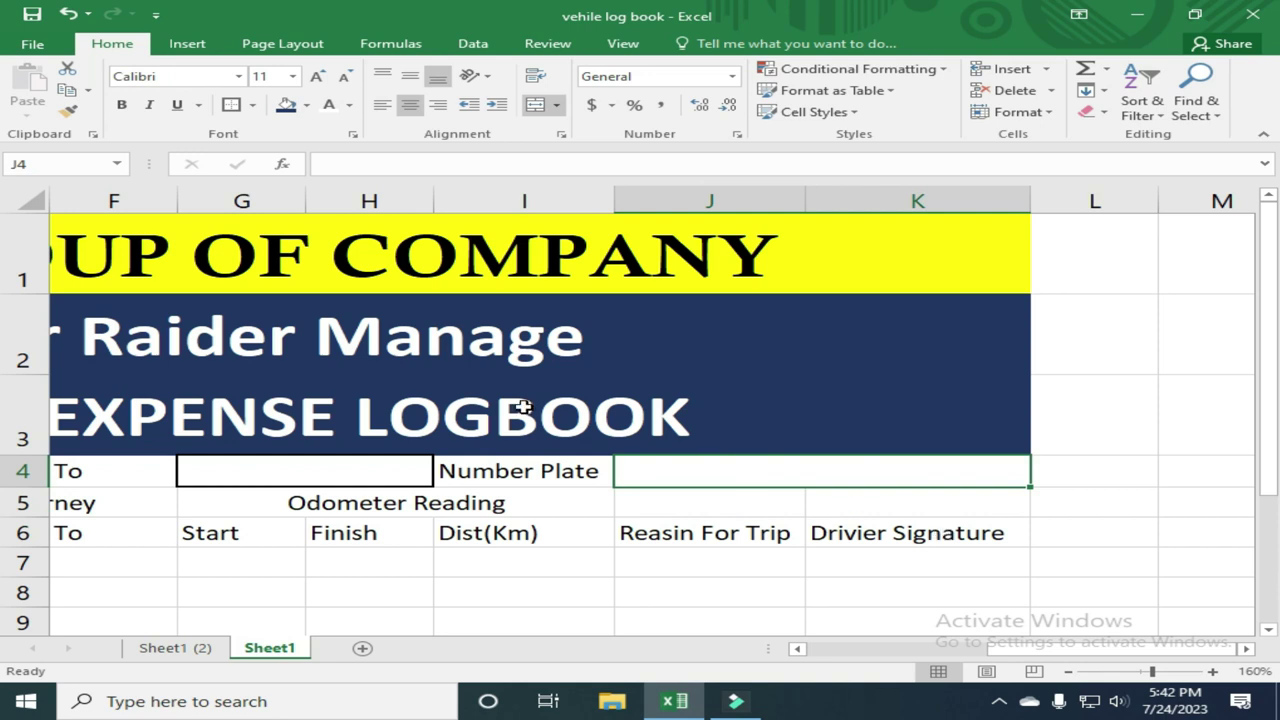
{"action": "left_click", "coordinate": [533, 104]}
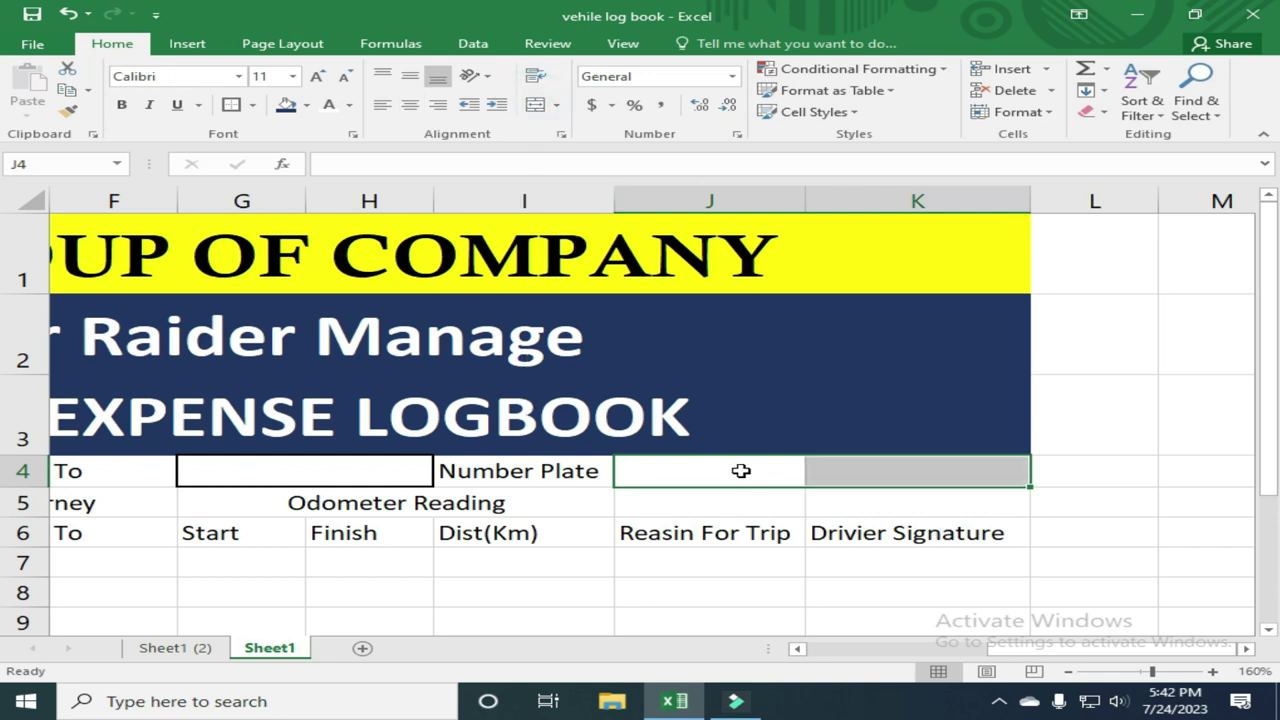
{"action": "left_click", "coordinate": [741, 471]}
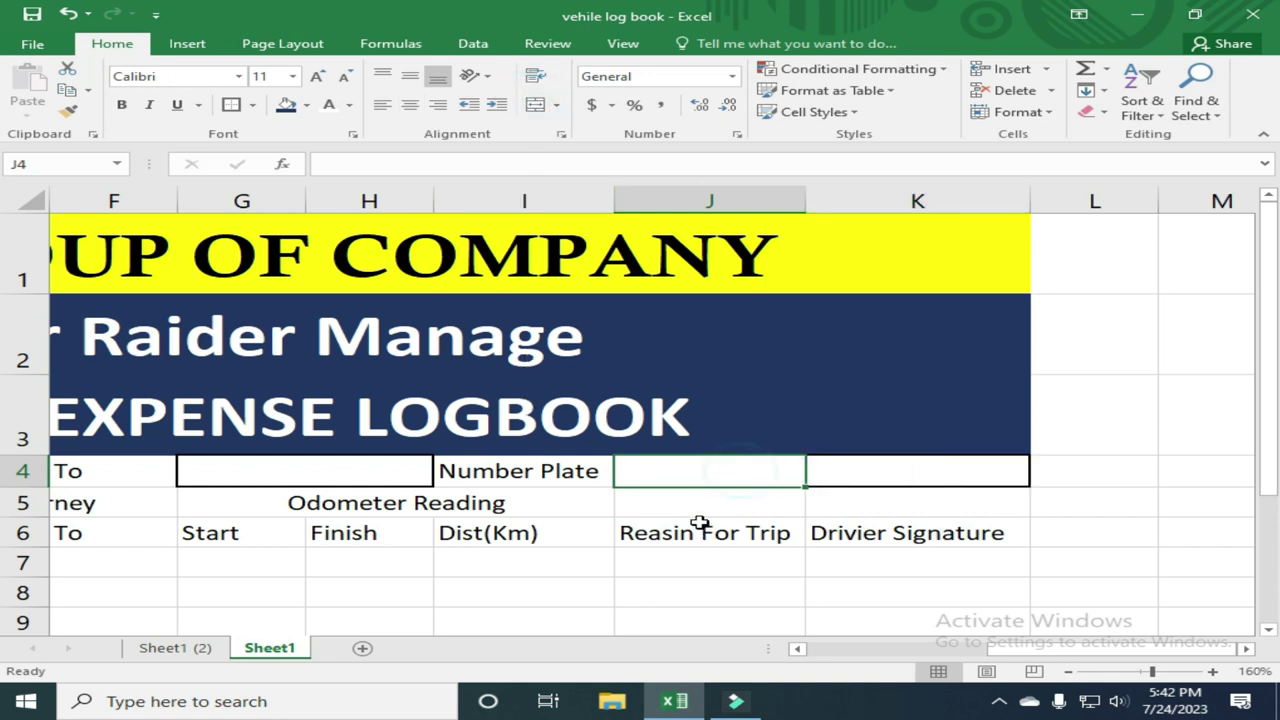
Paste blank cell K5 over K4 to clear its border, then return to A5.
{"action": "left_click", "coordinate": [882, 476]}
{"action": "left_click", "coordinate": [913, 508]}
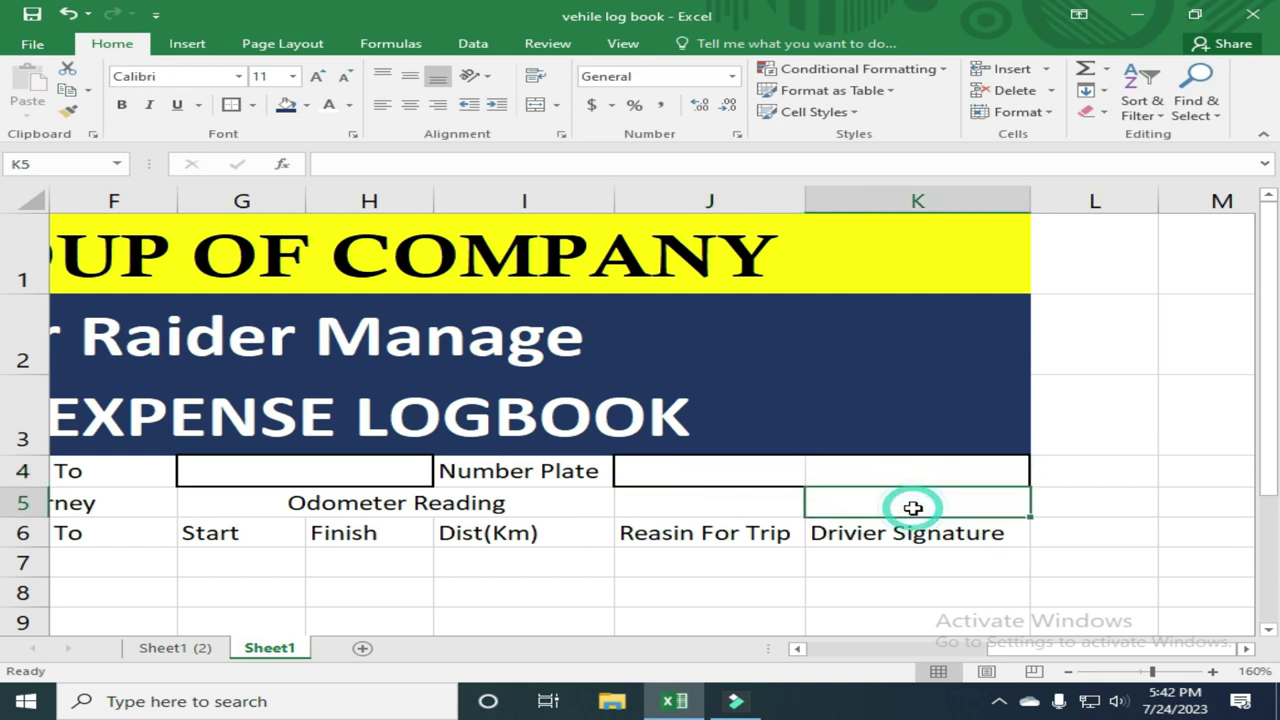
{"action": "key", "text": "ctrl+c"}
{"action": "left_click", "coordinate": [910, 473]}
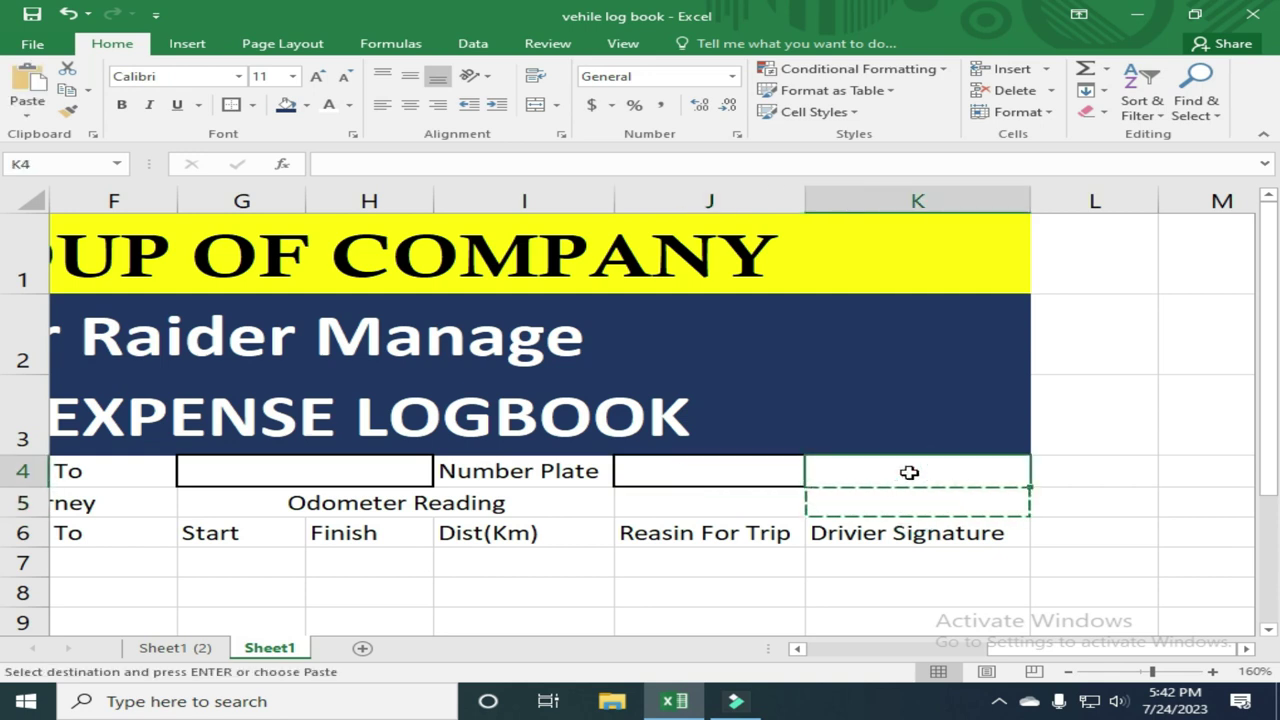
{"action": "key", "text": "ctrl+v"}
{"action": "left_click", "coordinate": [900, 495]}
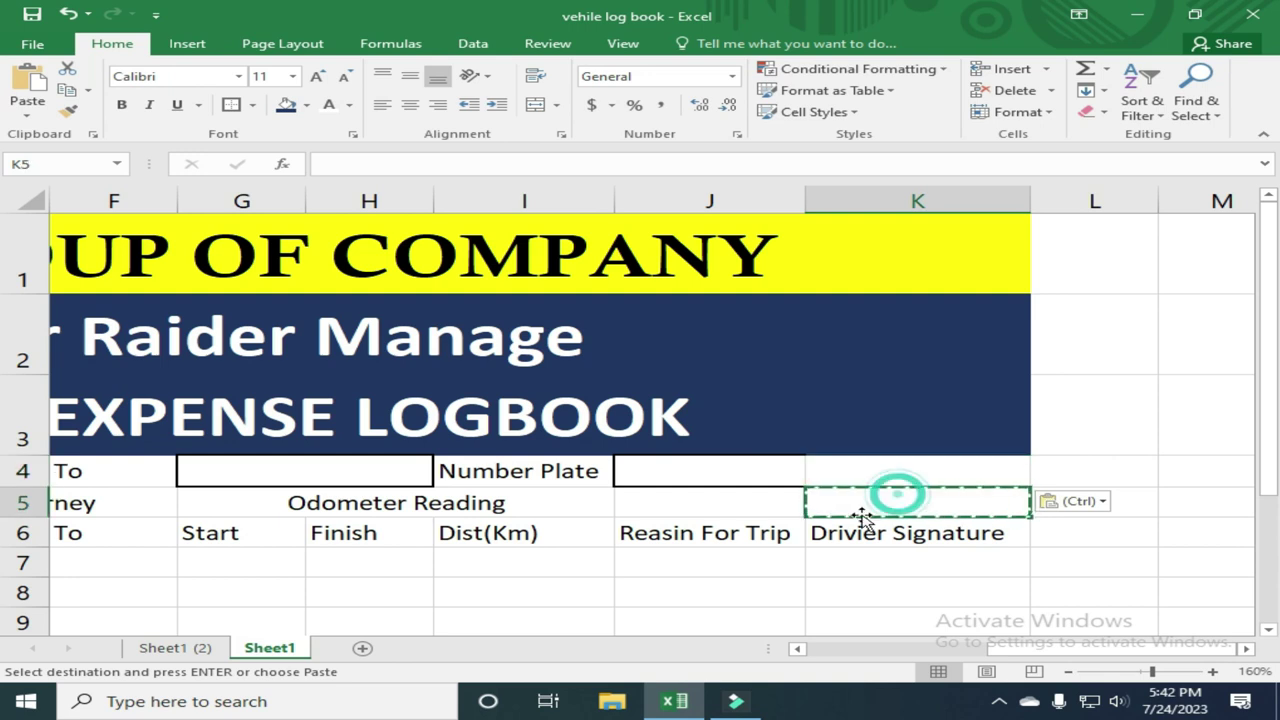
{"action": "left_click", "coordinate": [768, 475]}
{"action": "left_click", "coordinate": [231, 104]}
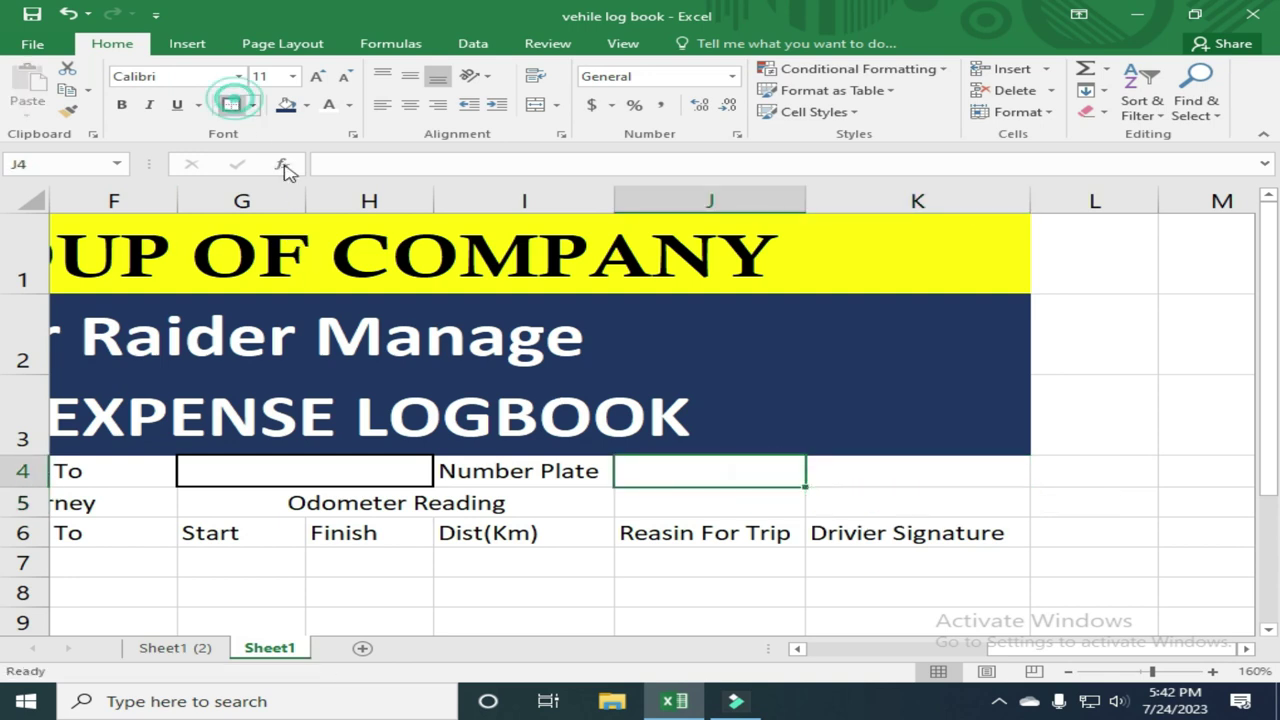
{"action": "left_click", "coordinate": [892, 494]}
{"action": "key", "text": "Home"}
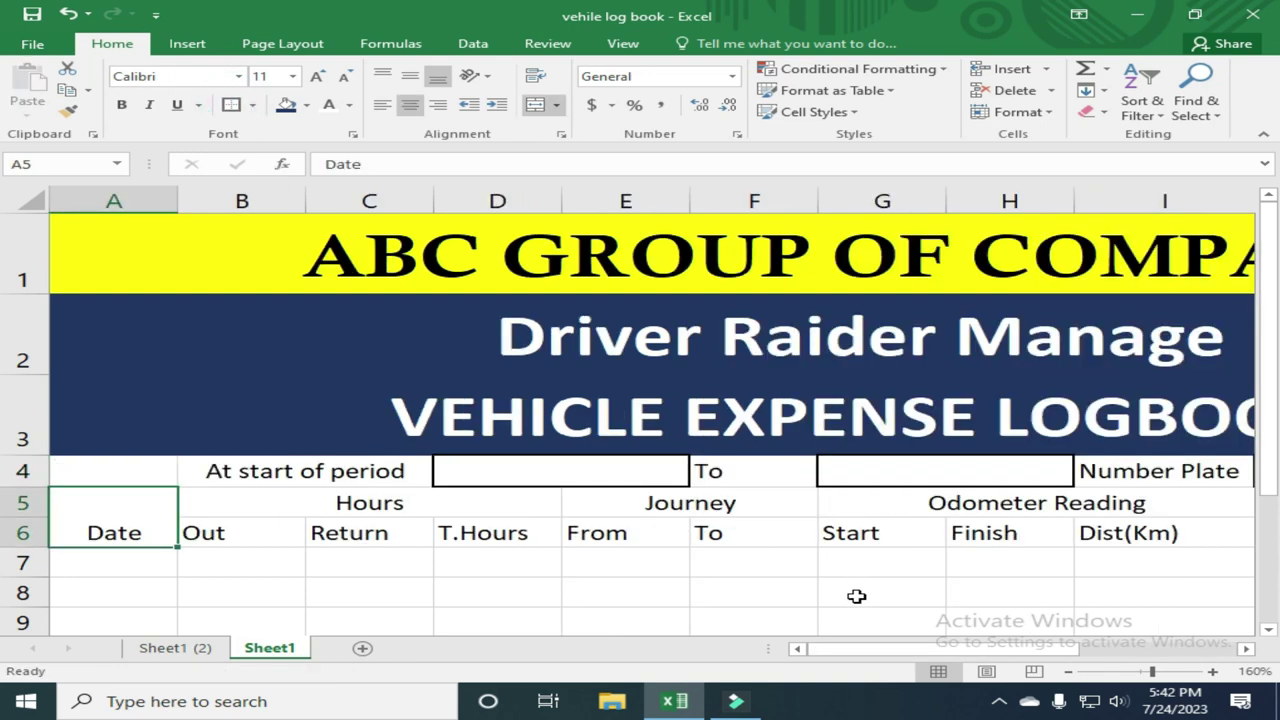
Centre the A5:K6 header labels horizontally and vertically, then extend the selection to row 15.
{"action": "key", "text": "shift+Right"}
{"action": "key", "text": "shift+Right"}
{"action": "key", "text": "shift+Right"}
{"action": "key", "text": "shift+Right"}
{"action": "key", "text": "shift+Right"}
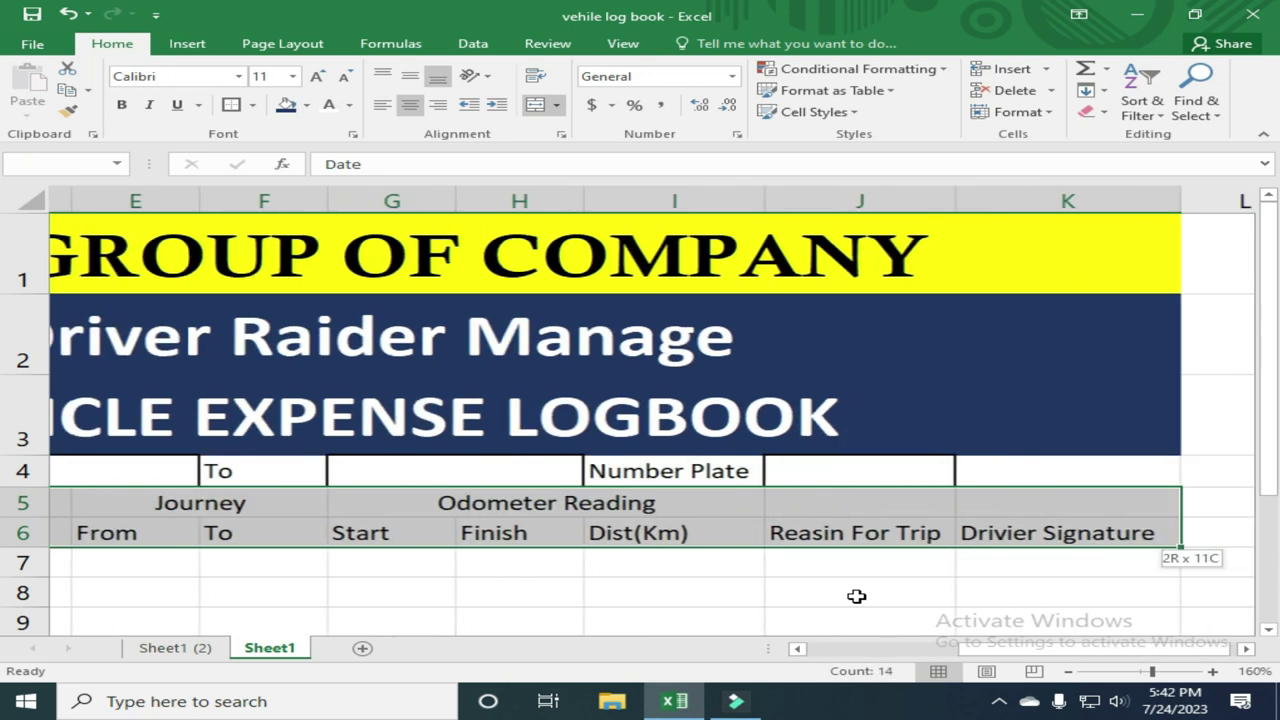
{"action": "left_click", "coordinate": [410, 76]}
{"action": "left_click", "coordinate": [412, 104]}
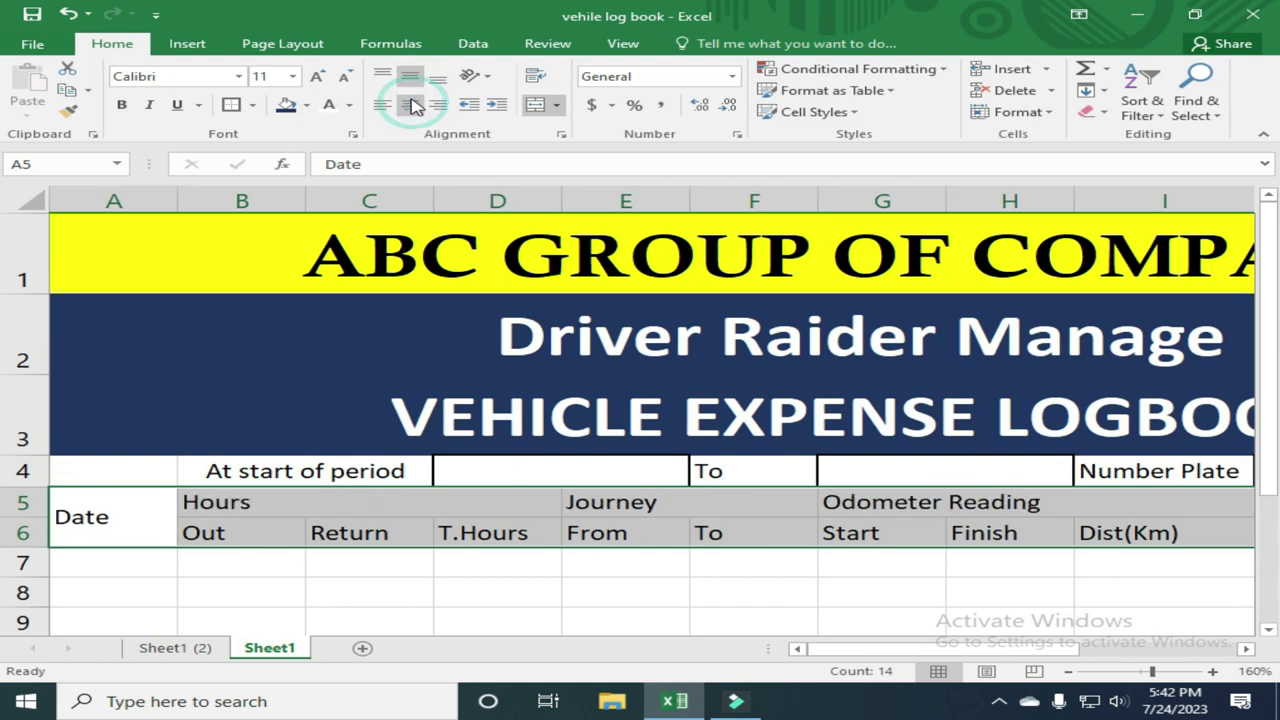
{"action": "scroll", "coordinate": [459, 564], "scroll_direction": "down", "scroll_amount": 1}
{"action": "scroll", "coordinate": [459, 564], "scroll_direction": "down", "scroll_amount": 1}
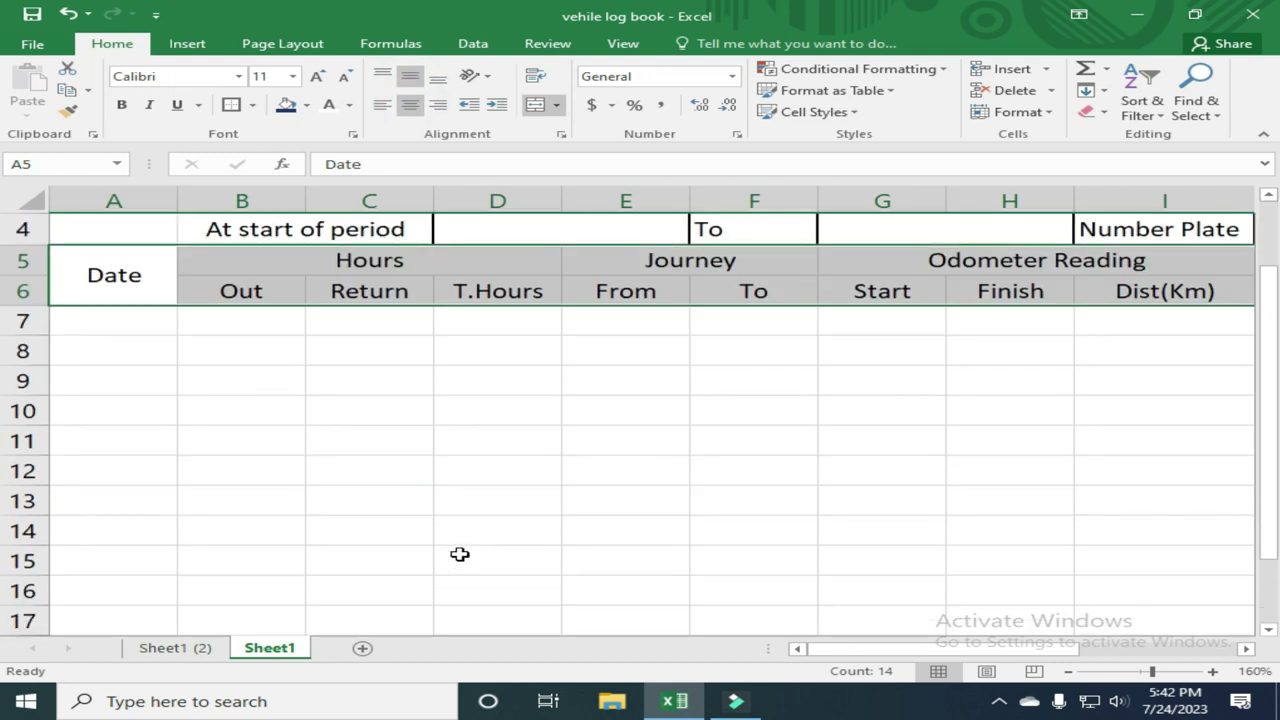
{"action": "scroll", "coordinate": [459, 549], "scroll_direction": "up", "scroll_amount": 1}
{"action": "scroll", "coordinate": [459, 549], "scroll_direction": "down", "scroll_amount": 1, "text": "ctrl"}
{"action": "scroll", "coordinate": [459, 549], "scroll_direction": "down", "scroll_amount": 1, "text": "ctrl"}
{"action": "scroll", "coordinate": [459, 549], "scroll_direction": "down", "scroll_amount": 1}
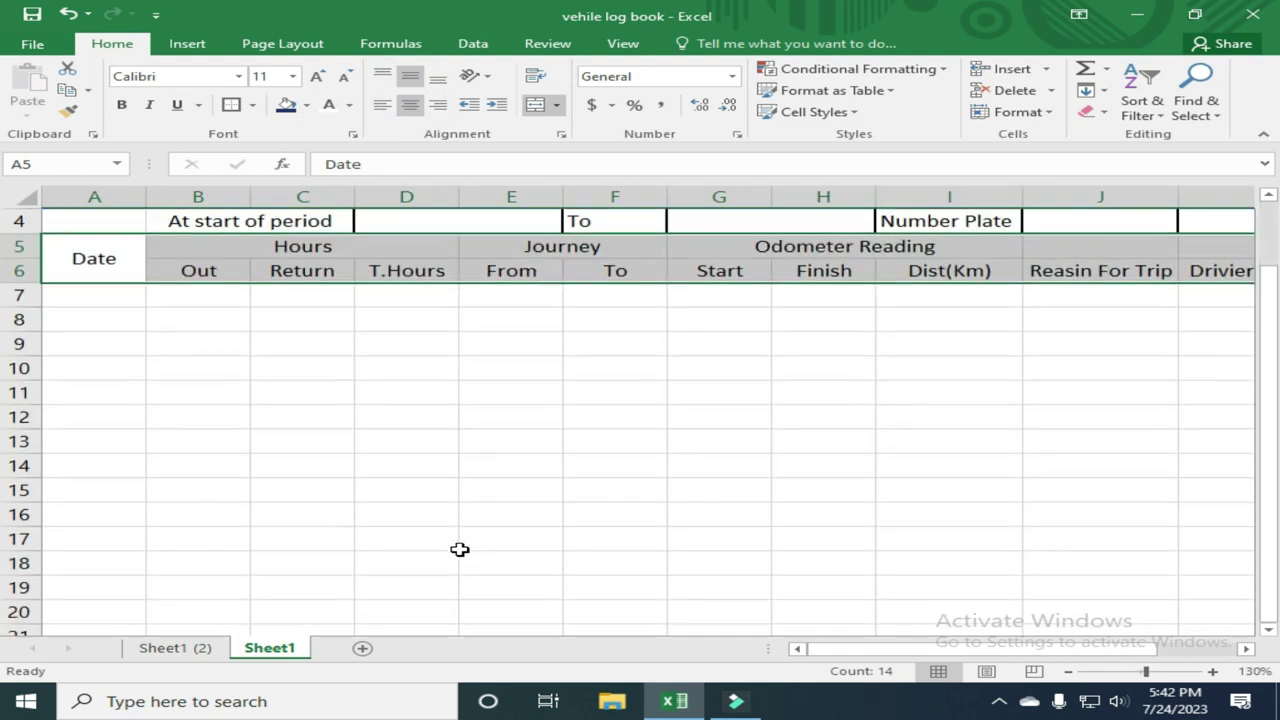
{"action": "scroll", "coordinate": [459, 549], "scroll_direction": "up", "scroll_amount": 1}
{"action": "scroll", "coordinate": [459, 549], "scroll_direction": "down", "scroll_amount": 1, "text": "ctrl"}
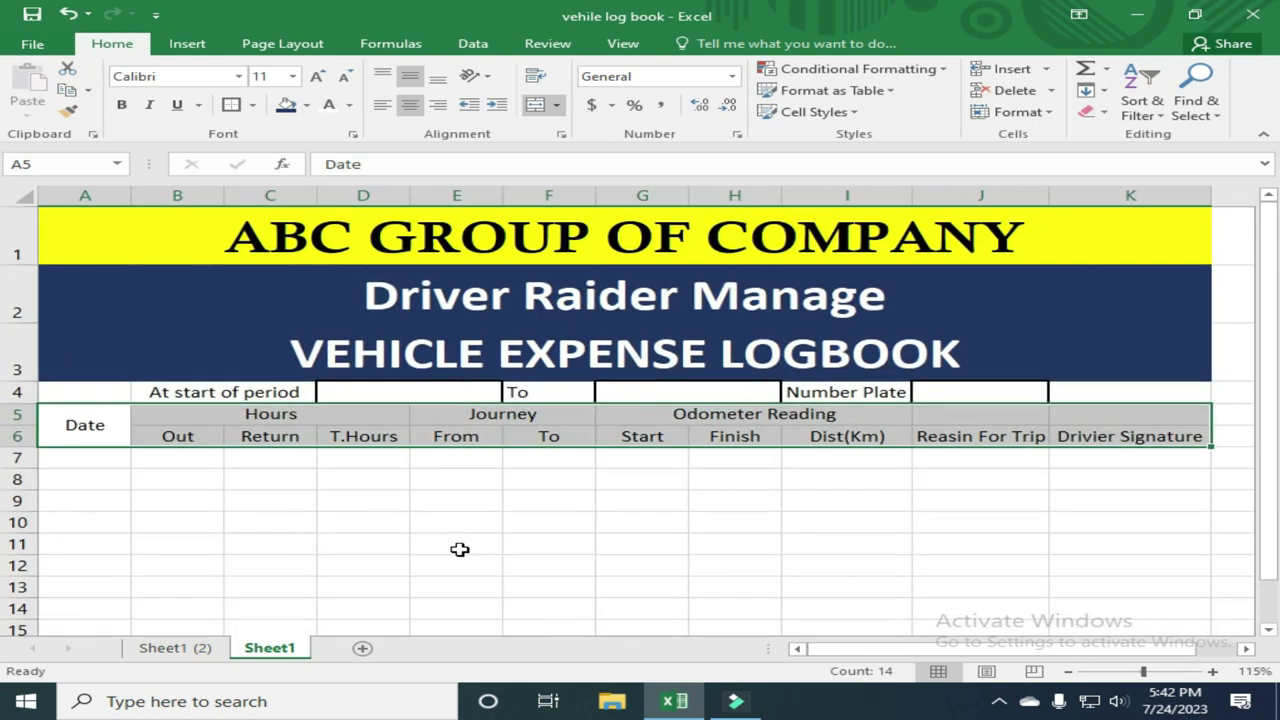
{"action": "key", "text": "shift+Down"}
{"action": "key", "text": "shift+Down"}
{"action": "key", "text": "shift+Down"}
{"action": "key", "text": "shift+Down"}
{"action": "key", "text": "shift+Down"}
{"action": "key", "text": "shift+Down"}
{"action": "key", "text": "shift+Down"}
{"action": "key", "text": "shift+Down"}
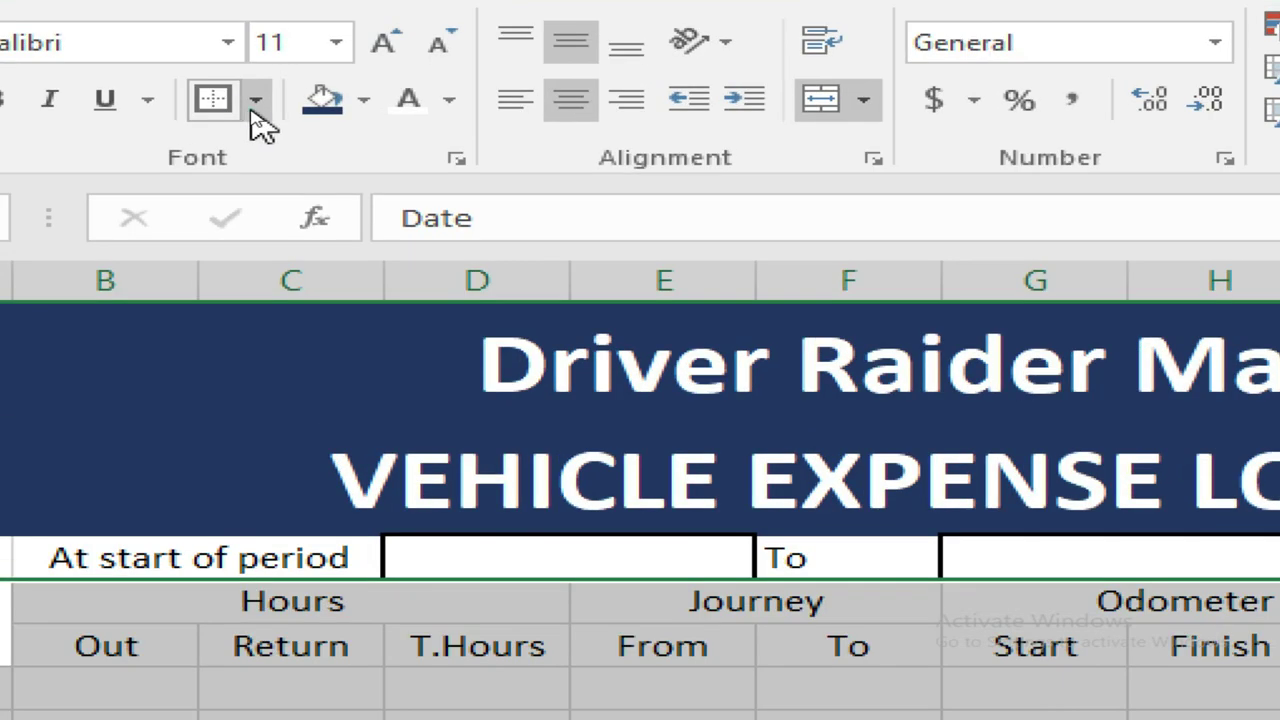
Apply All Borders to A5:K15 so every logbook cell is ruled.
{"action": "left_click", "coordinate": [252, 110]}
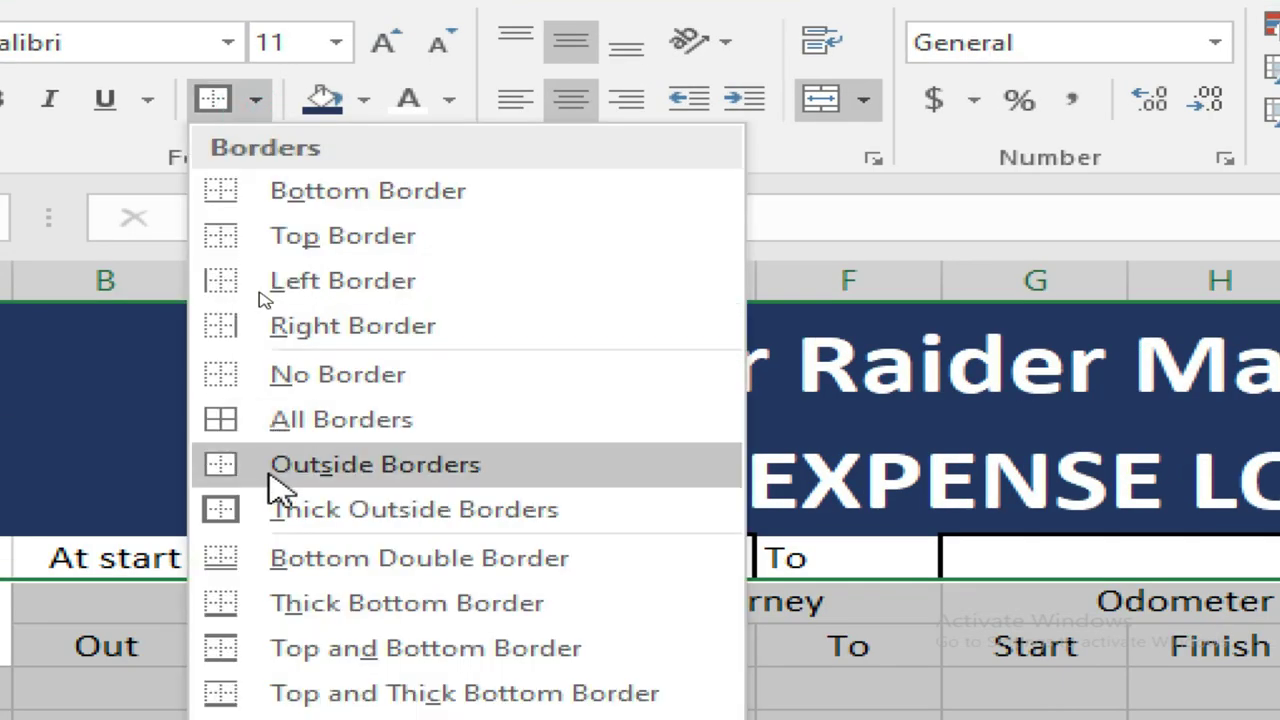
{"action": "left_click", "coordinate": [275, 424]}
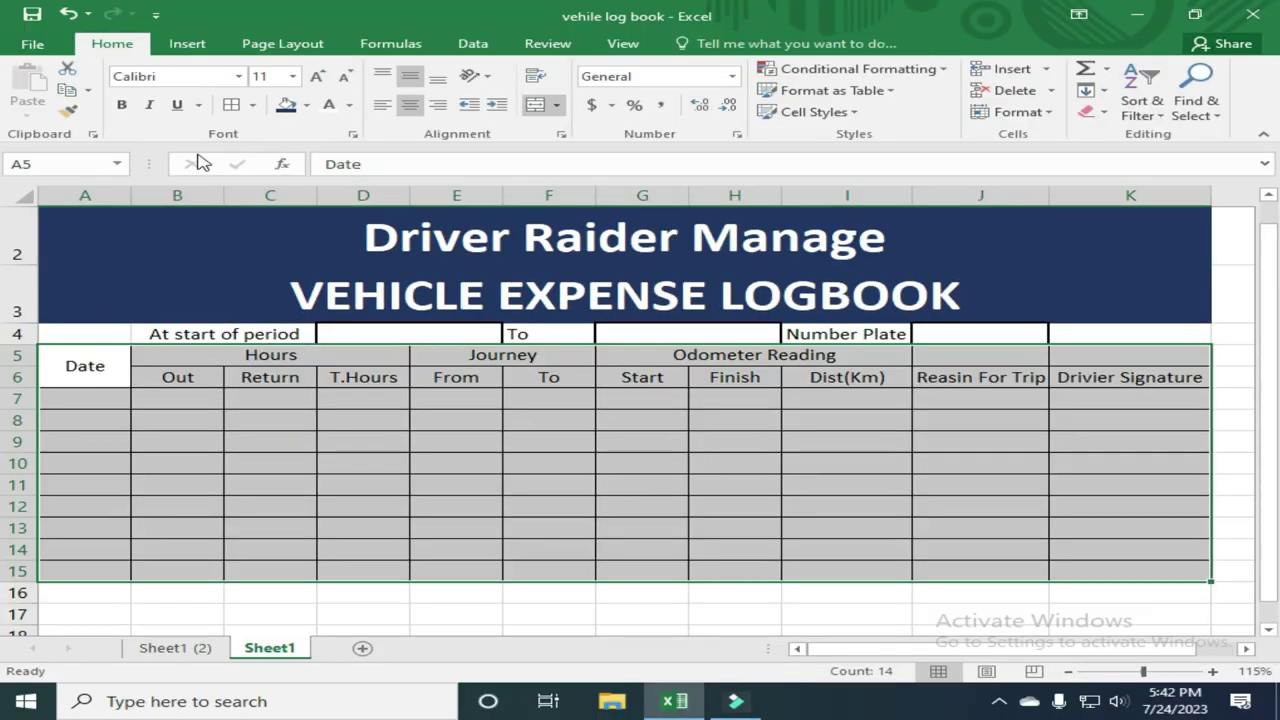
{"action": "left_click", "coordinate": [411, 78]}
{"action": "left_click", "coordinate": [411, 78]}
{"action": "left_click", "coordinate": [345, 423]}
{"action": "left_click", "coordinate": [94, 367]}
Extend the selection across header rows 5–6 to column K and fill them grey.
{"action": "key", "text": "shift+Right"}
{"action": "key", "text": "shift+Right"}
{"action": "key", "text": "shift+Right"}
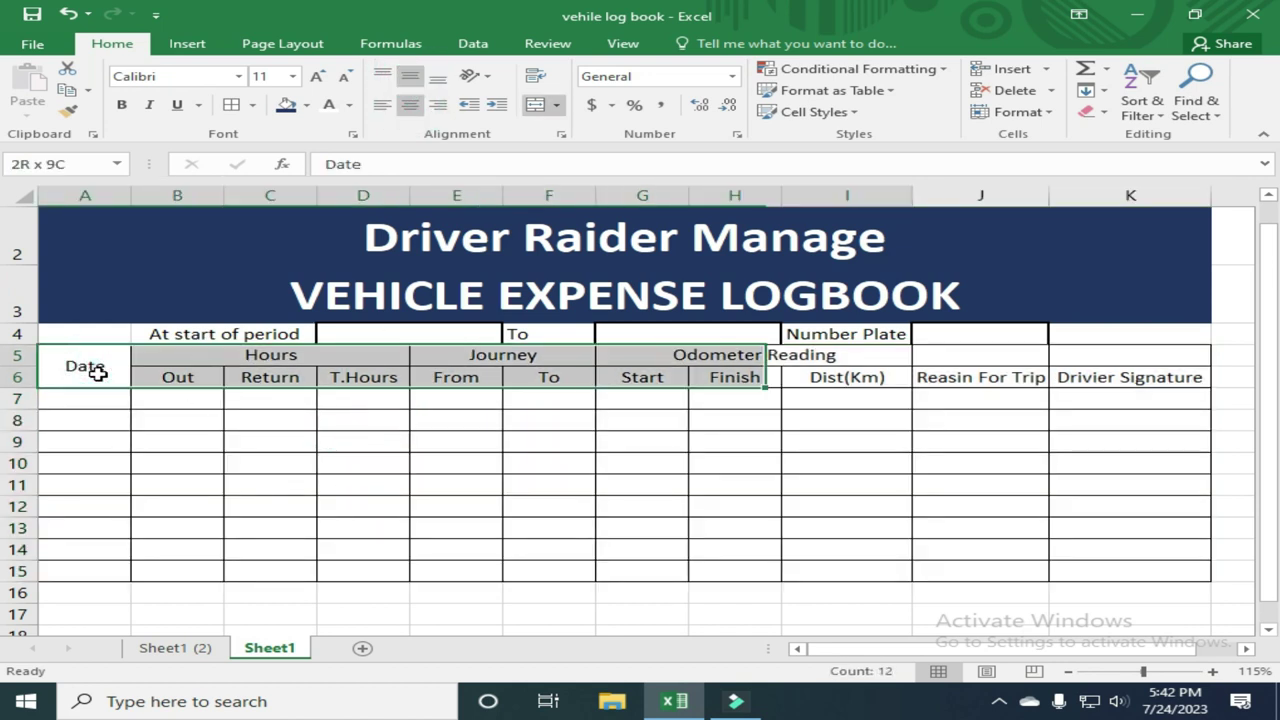
{"action": "key", "text": "shift+Right"}
{"action": "key", "text": "shift+Right"}
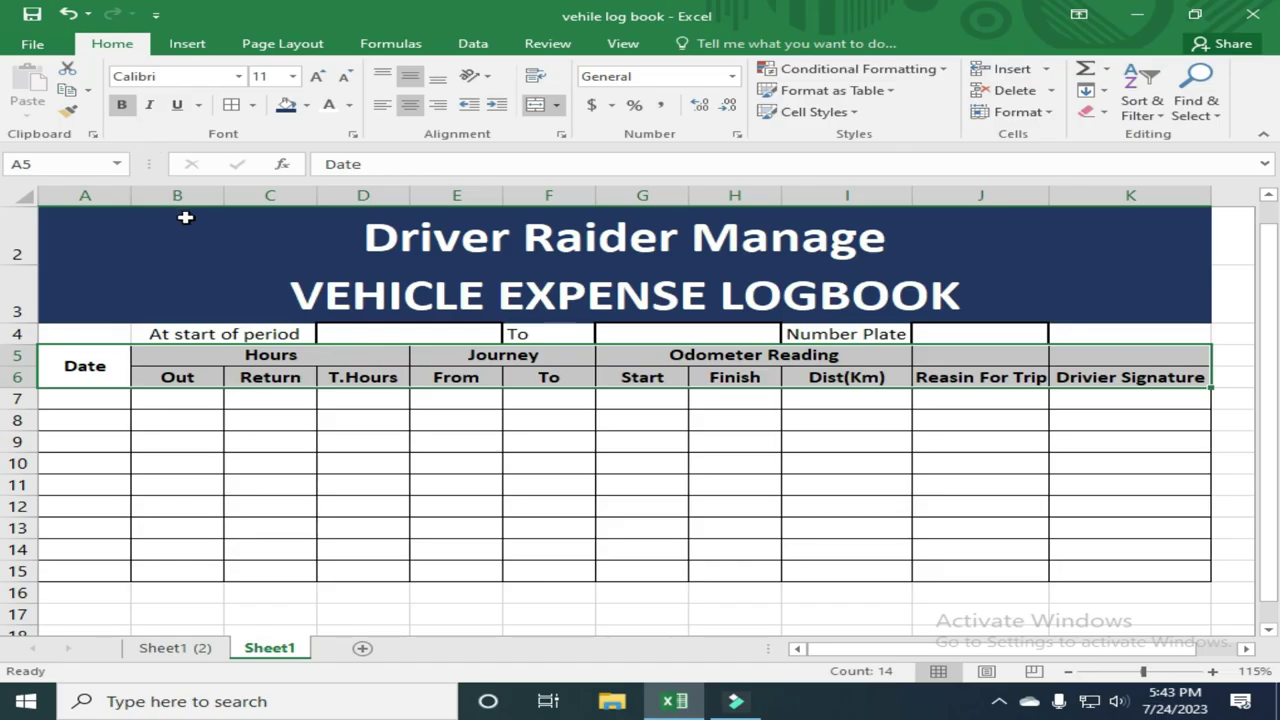
{"action": "left_click", "coordinate": [306, 107]}
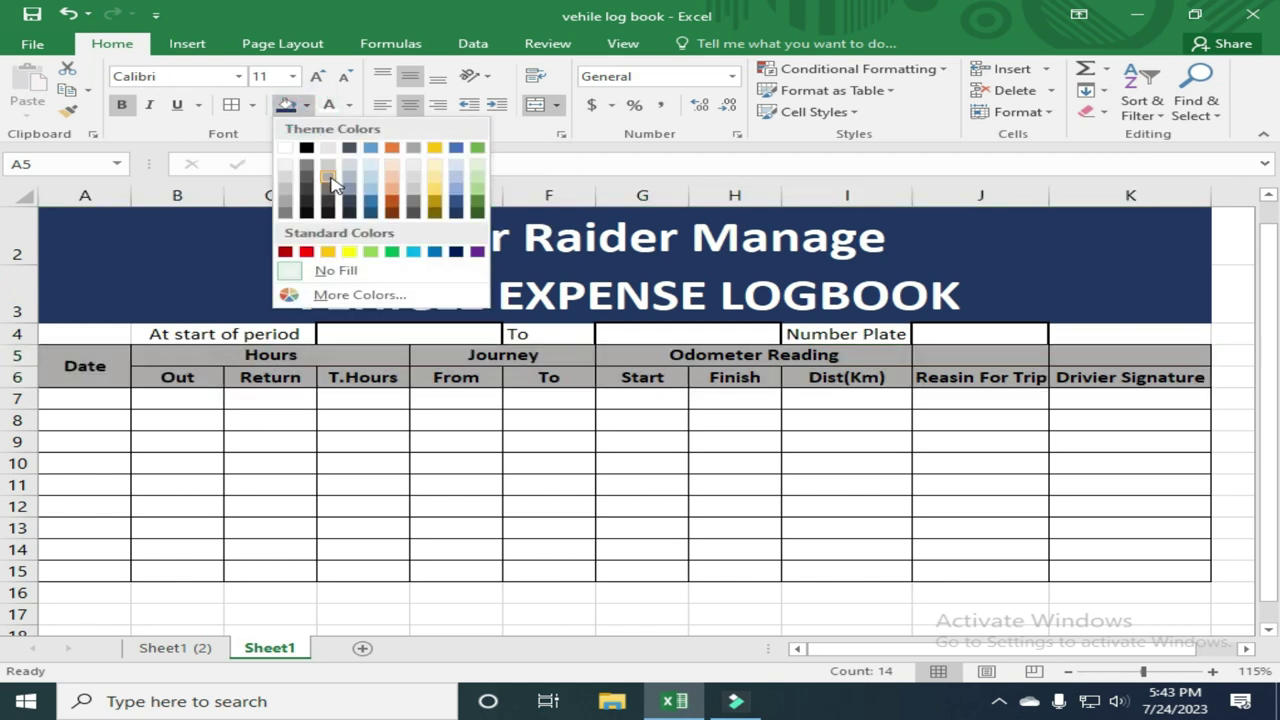
{"action": "left_click", "coordinate": [331, 181]}
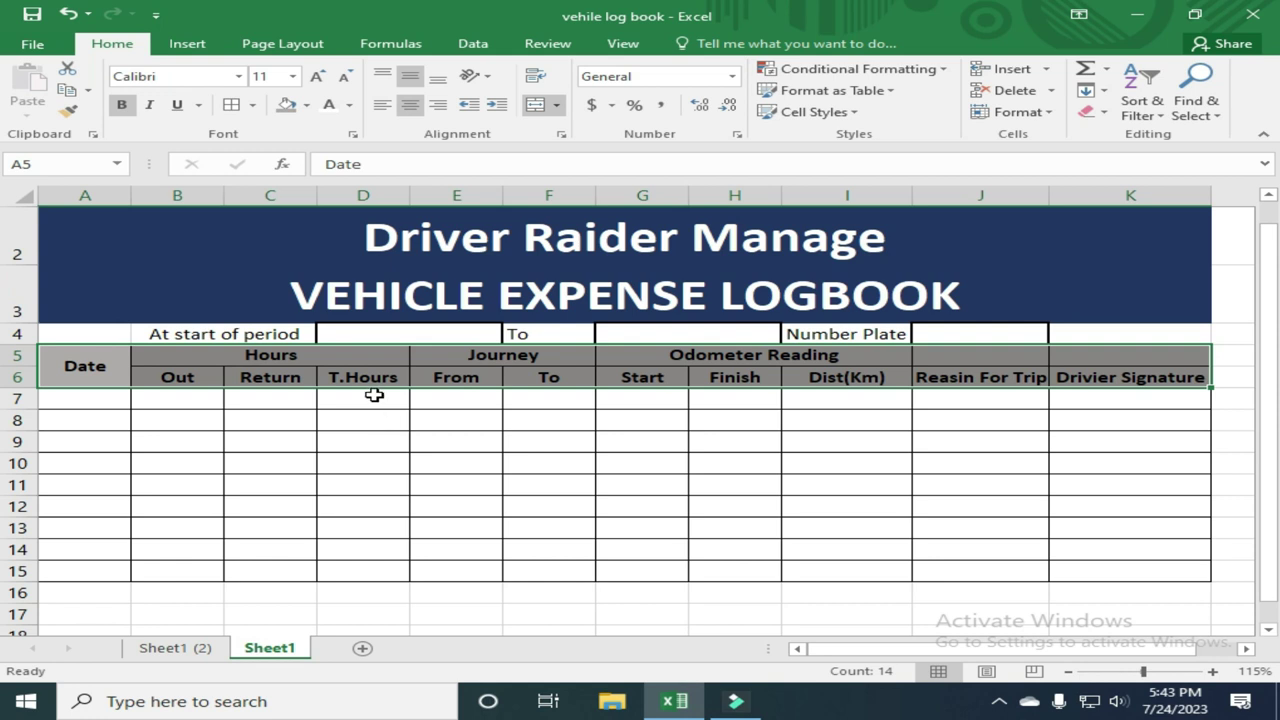
{"action": "left_click", "coordinate": [374, 395]}
Bold the row 4 labels from A4 to K4, then select cell A7.
{"action": "left_click_drag", "start_coordinate": [193, 333], "coordinate": [182, 354]}
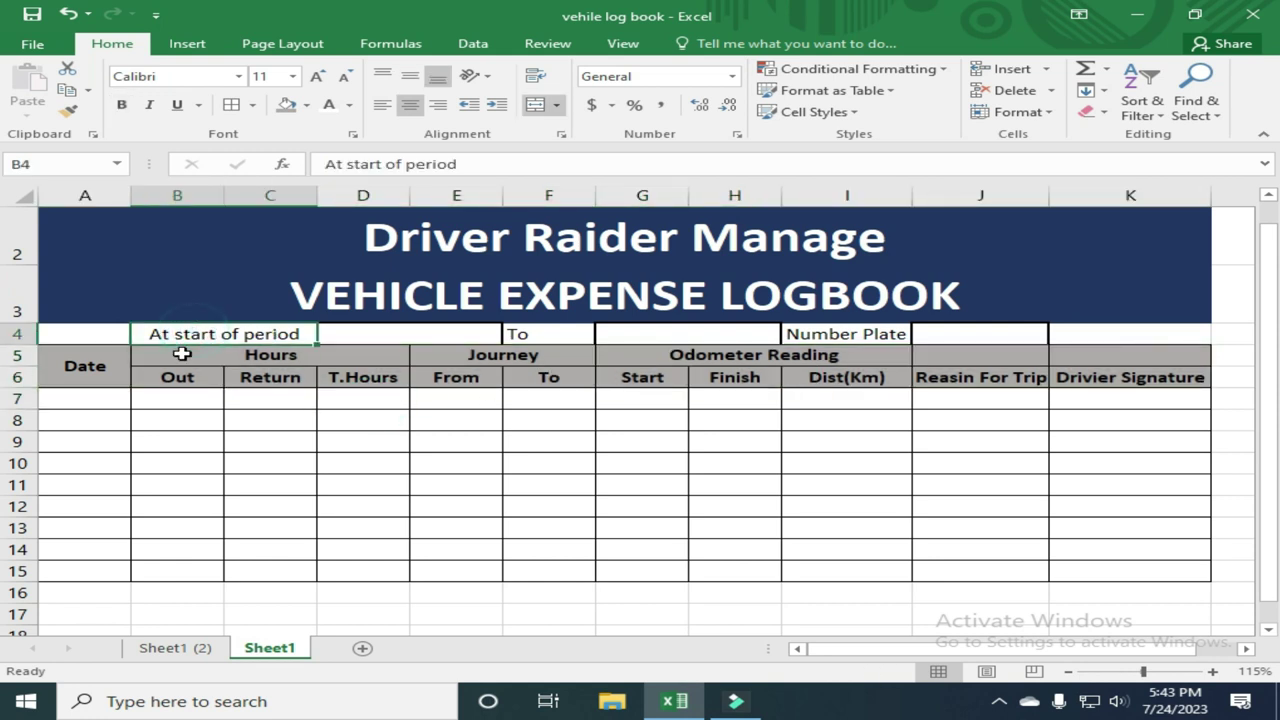
{"action": "key", "text": "ctrl+shift+Right"}
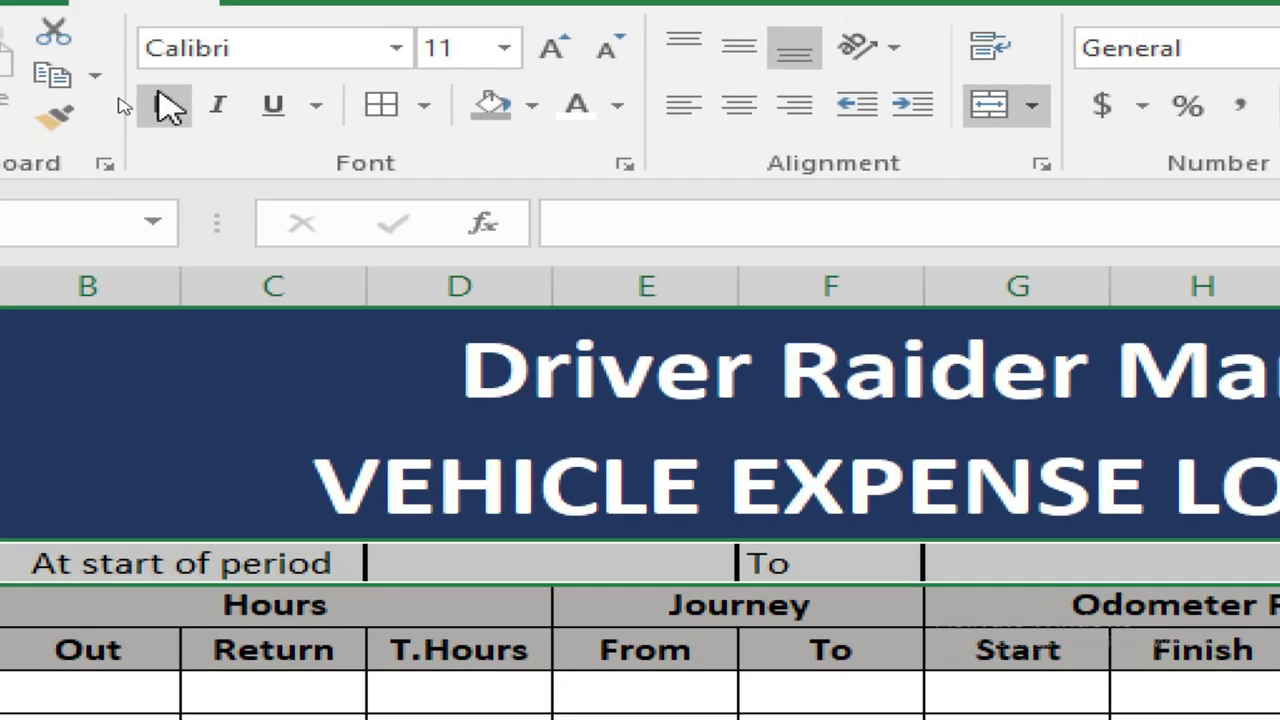
{"action": "left_click", "coordinate": [121, 104]}
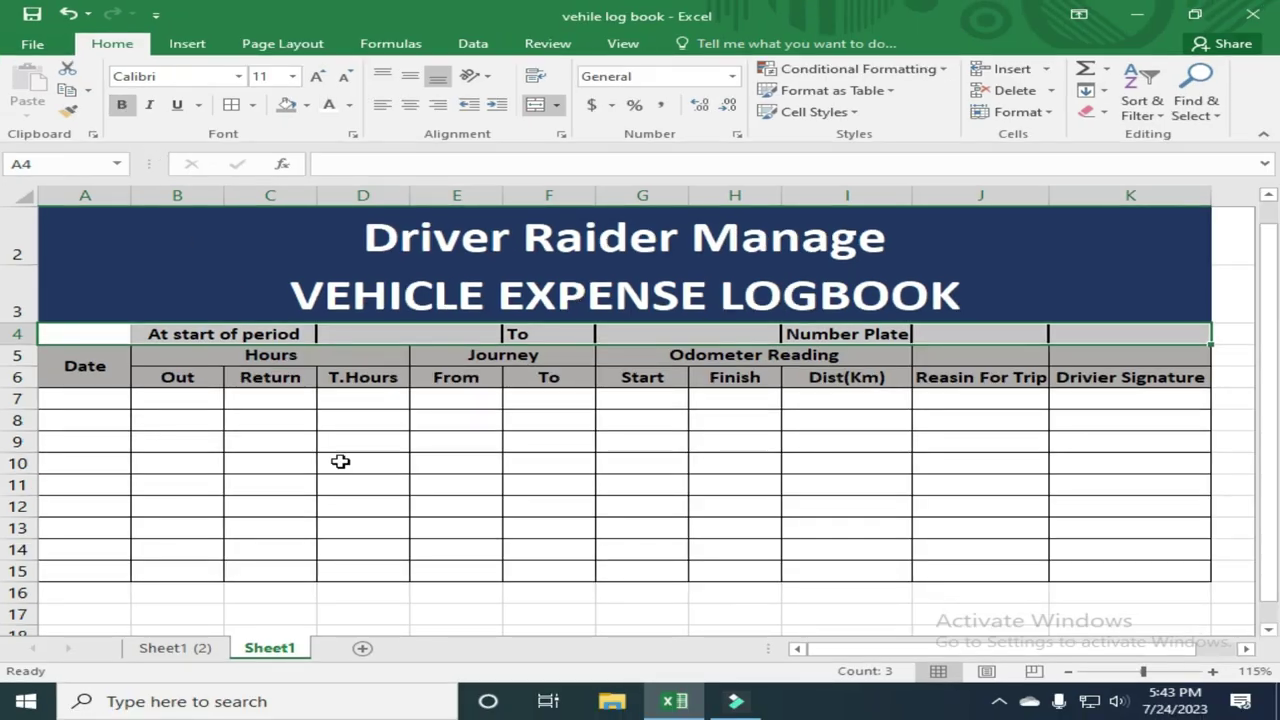
{"action": "key", "text": "Up"}
{"action": "scroll", "coordinate": [310, 400], "scroll_direction": "down", "scroll_amount": 1}
{"action": "left_click", "coordinate": [156, 285]}
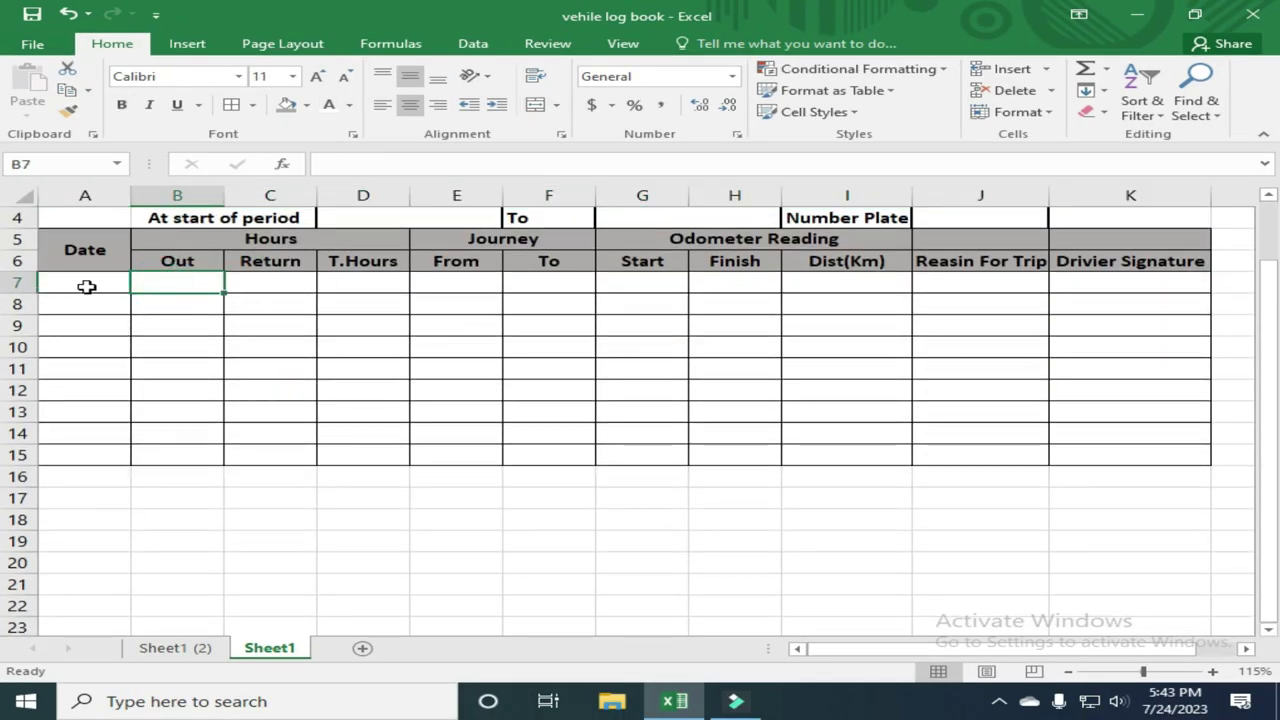
{"action": "left_click", "coordinate": [86, 287]}
{"action": "scroll", "coordinate": [100, 351], "scroll_direction": "up", "scroll_amount": 1}
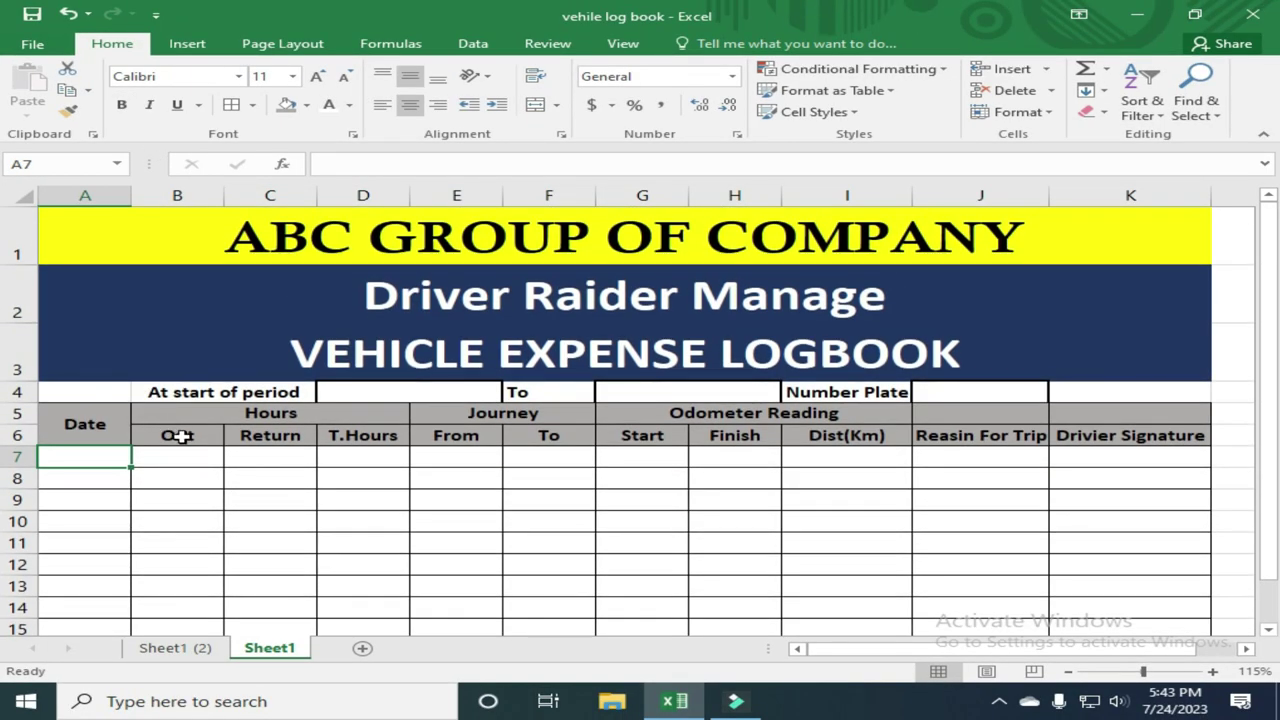
{"action": "scroll", "coordinate": [181, 436], "scroll_direction": "down", "scroll_amount": 1}
{"action": "scroll", "coordinate": [181, 436], "scroll_direction": "up", "scroll_amount": 1, "text": "ctrl"}
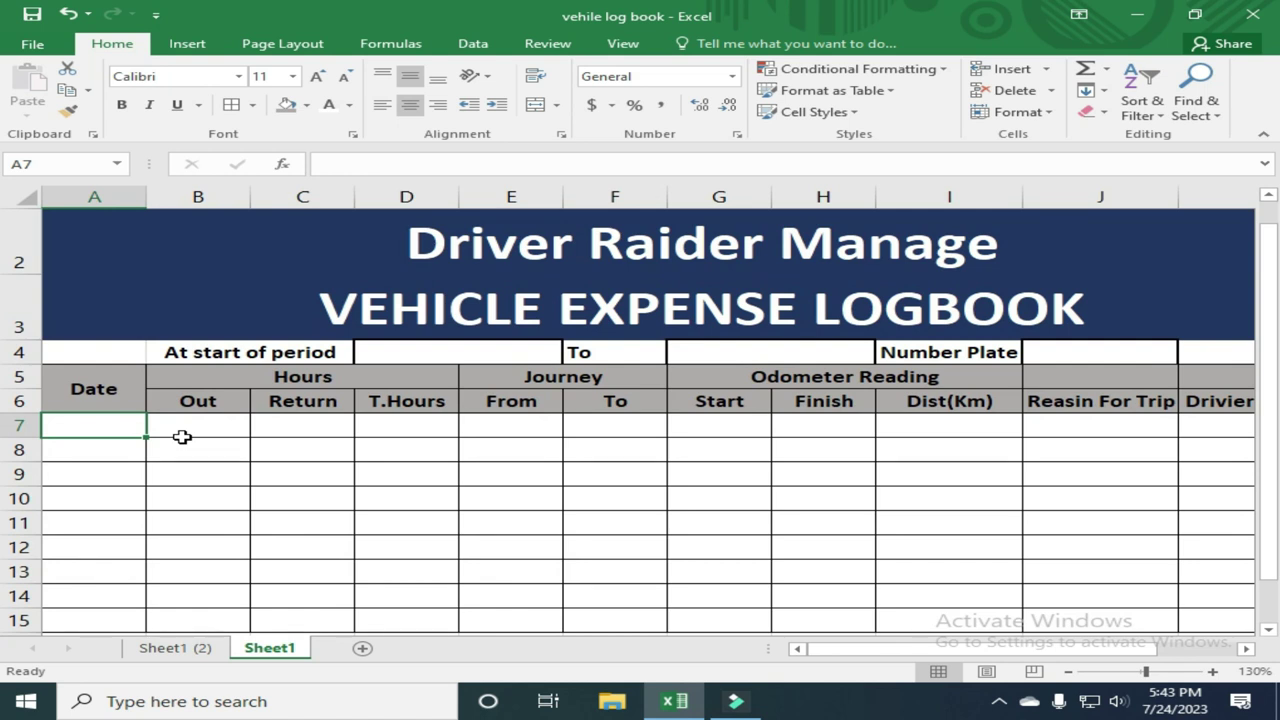
{"action": "scroll", "coordinate": [181, 436], "scroll_direction": "down", "scroll_amount": 1}
{"action": "scroll", "coordinate": [181, 436], "scroll_direction": "up", "scroll_amount": 1, "text": "ctrl"}
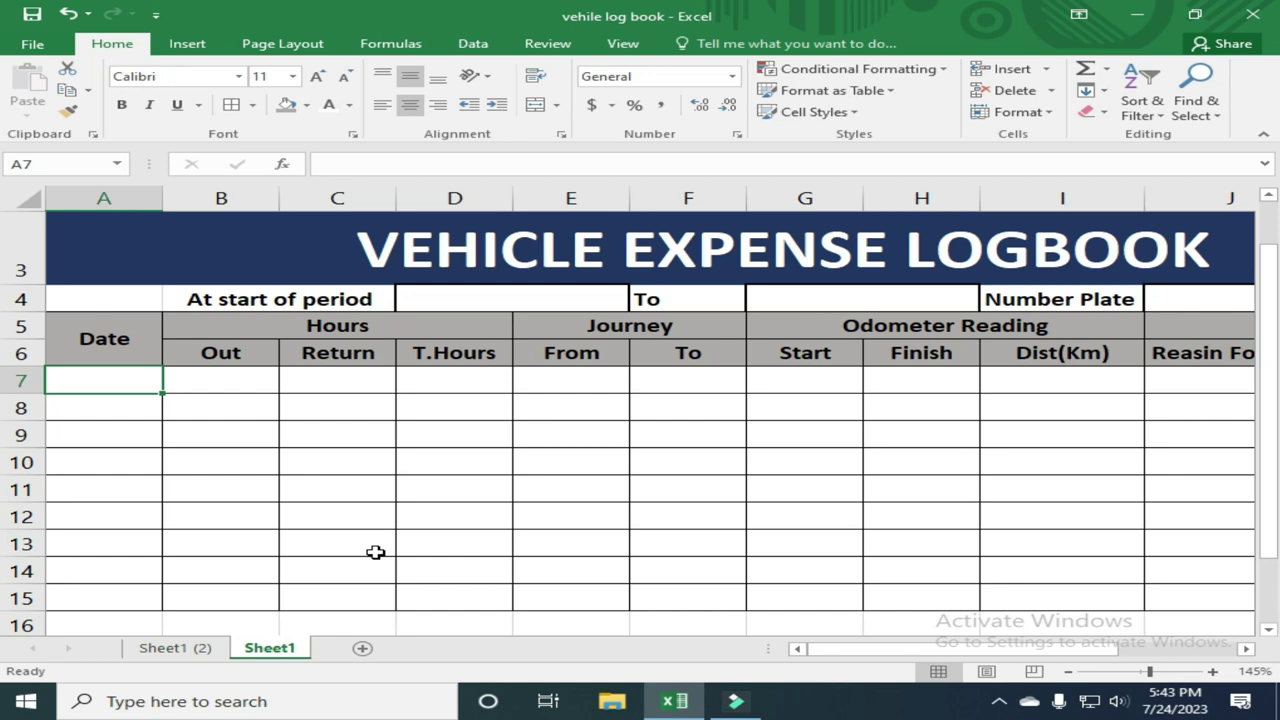
Enter =TODAY() in A7 as the first trip's date.
{"action": "type", "text": "="}
{"action": "type", "text": "toda"}
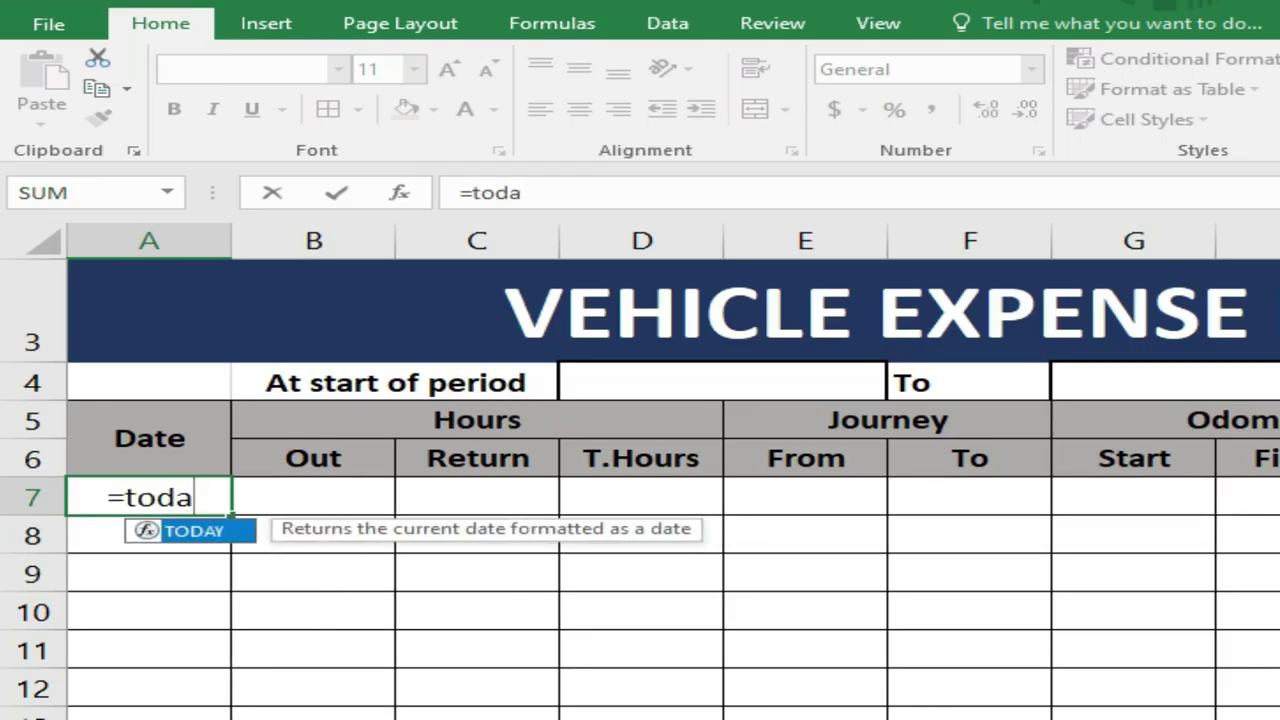
{"action": "key", "text": "Tab"}
{"action": "type", "text": ")"}
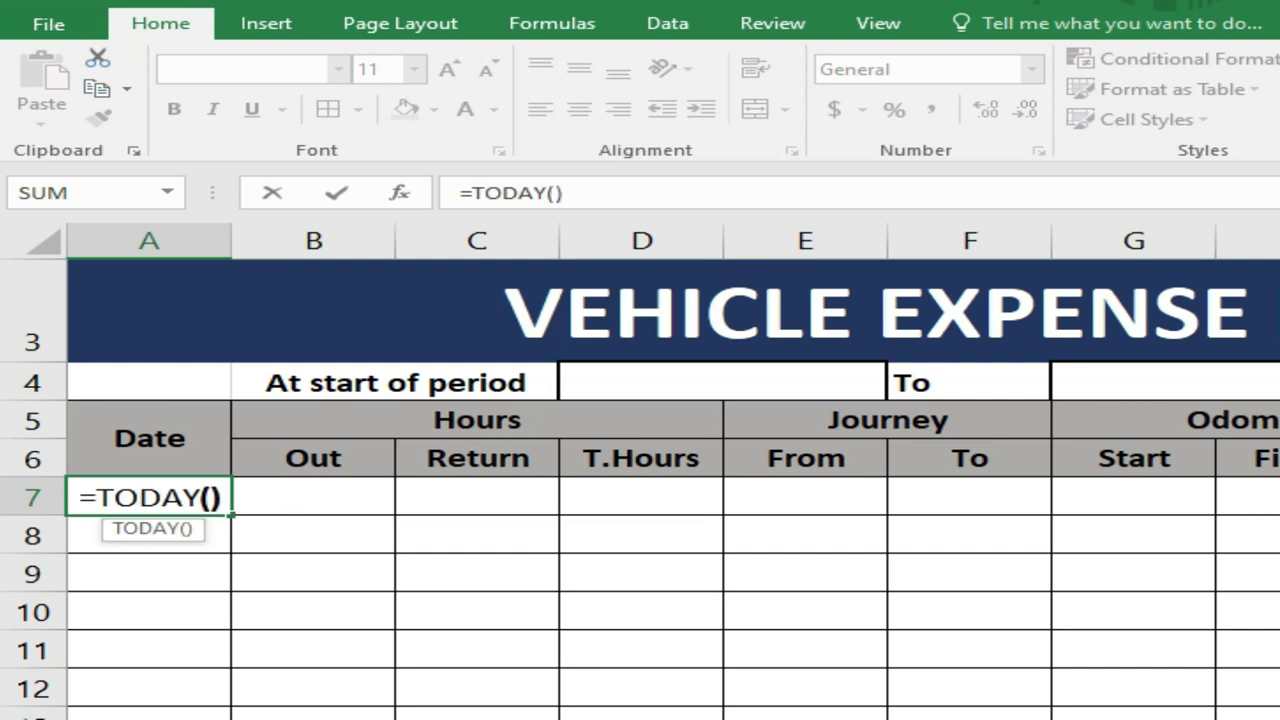
{"action": "key", "text": "Tab"}
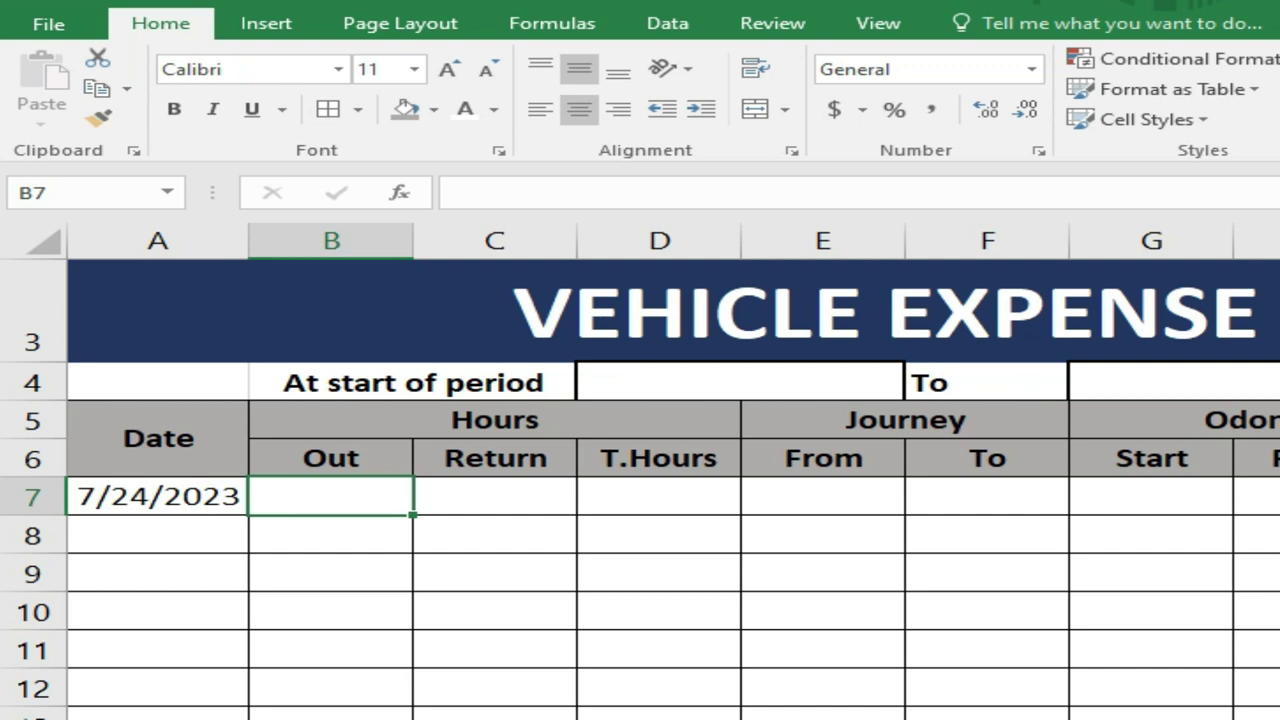
Enter Out time 13:00 in B7 and Return time 21:00 in C7.
{"action": "type", "text": "13-"}
{"action": "key", "text": "BackSpace"}
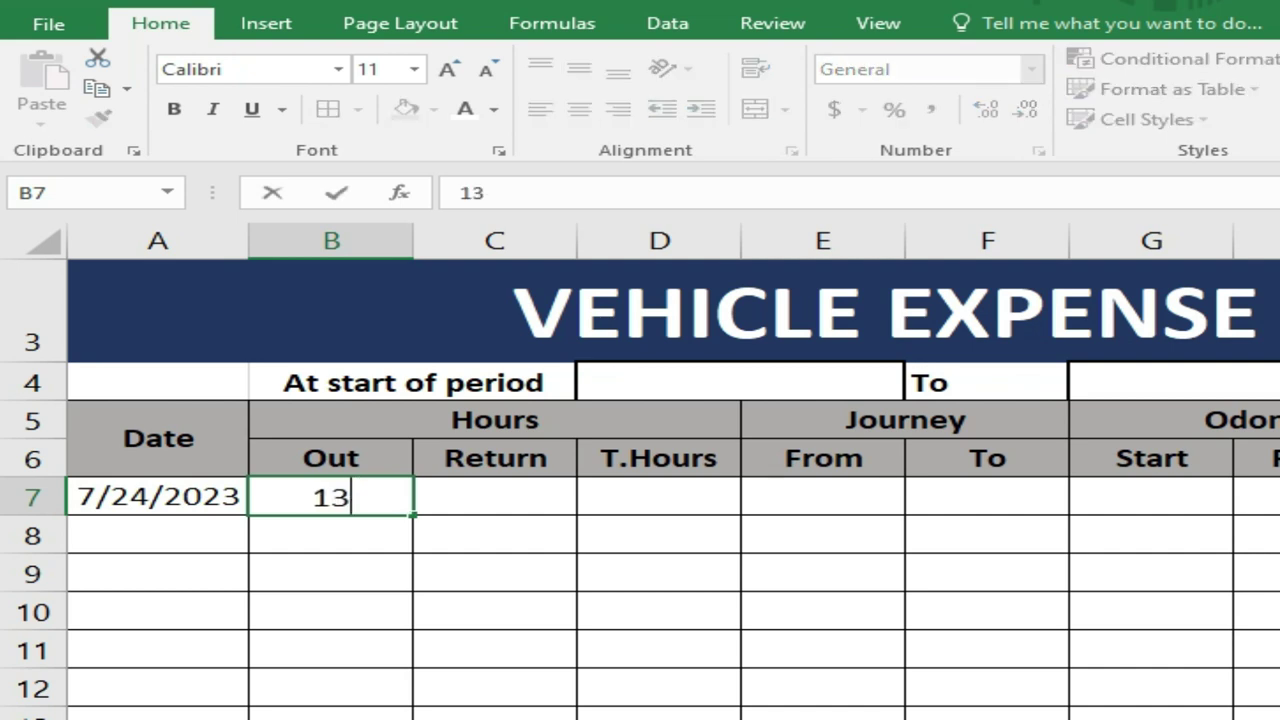
{"action": "type", "text": ":00"}
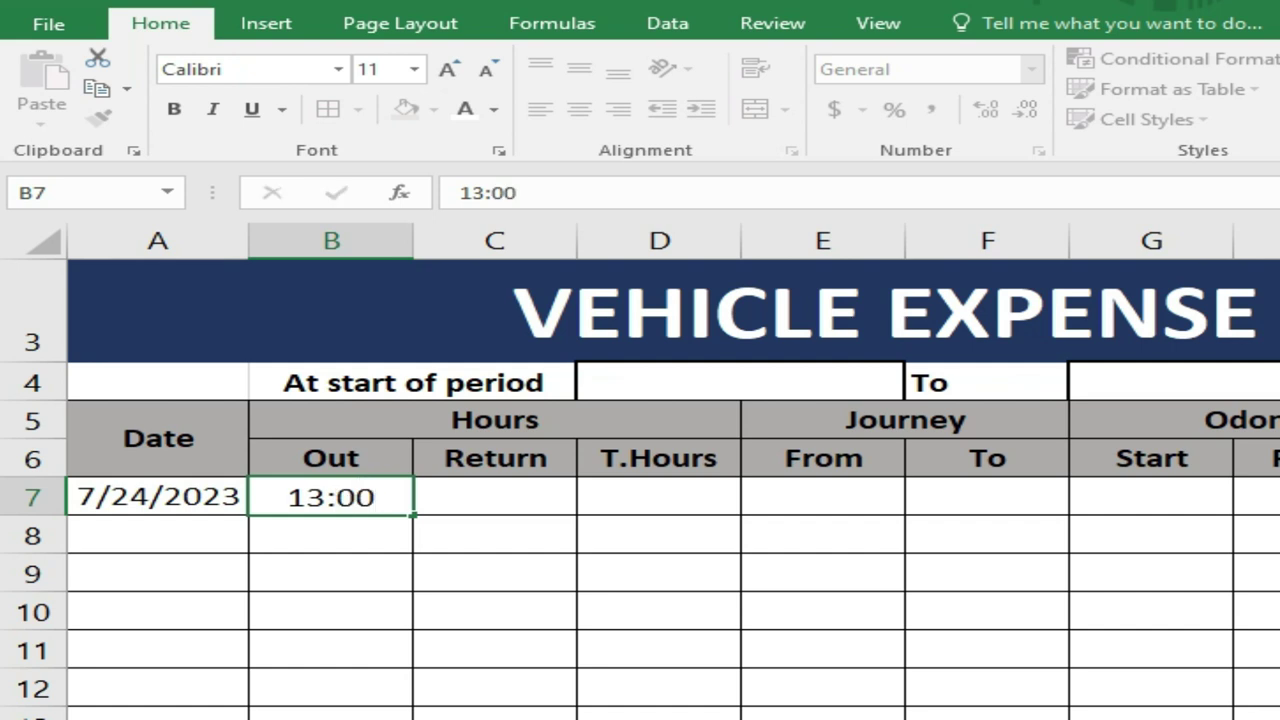
{"action": "key", "text": "Tab"}
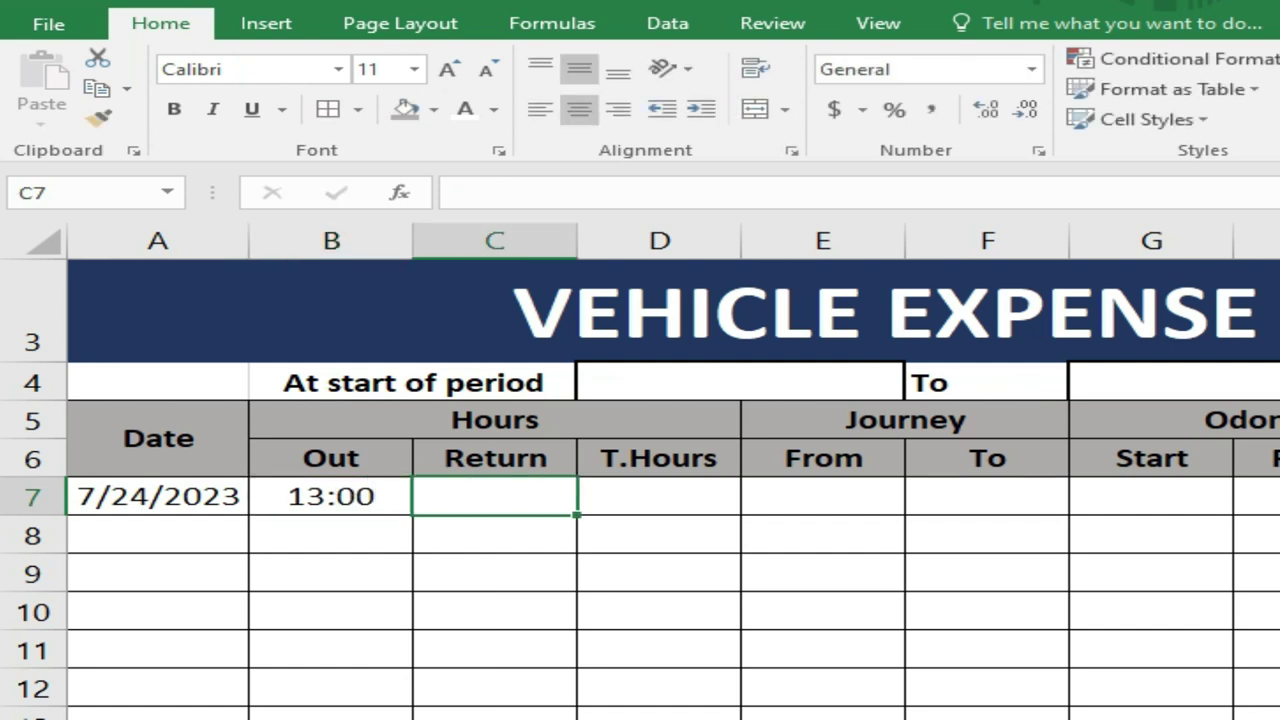
{"action": "type", "text": "21:00"}
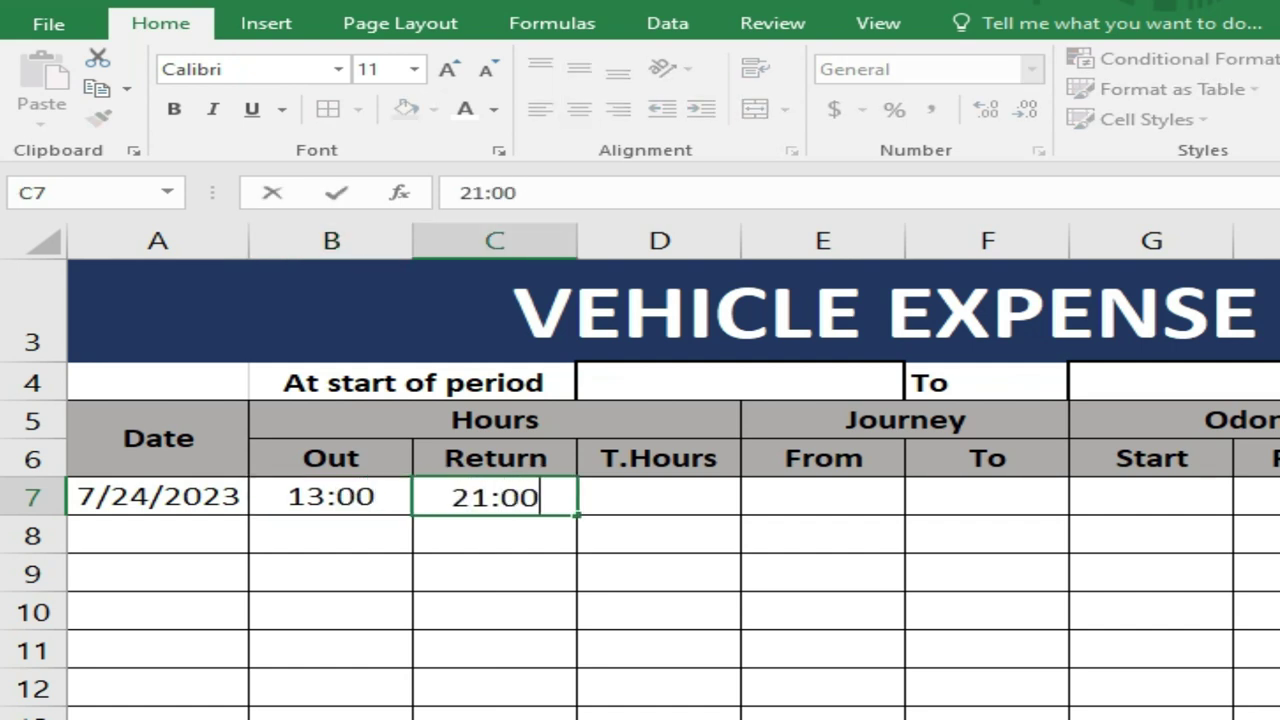
{"action": "key", "text": "Tab"}
Select the Out and Return time range B7:C15.
{"action": "left_click", "coordinate": [331, 496]}
{"action": "key", "text": "shift+Right"}
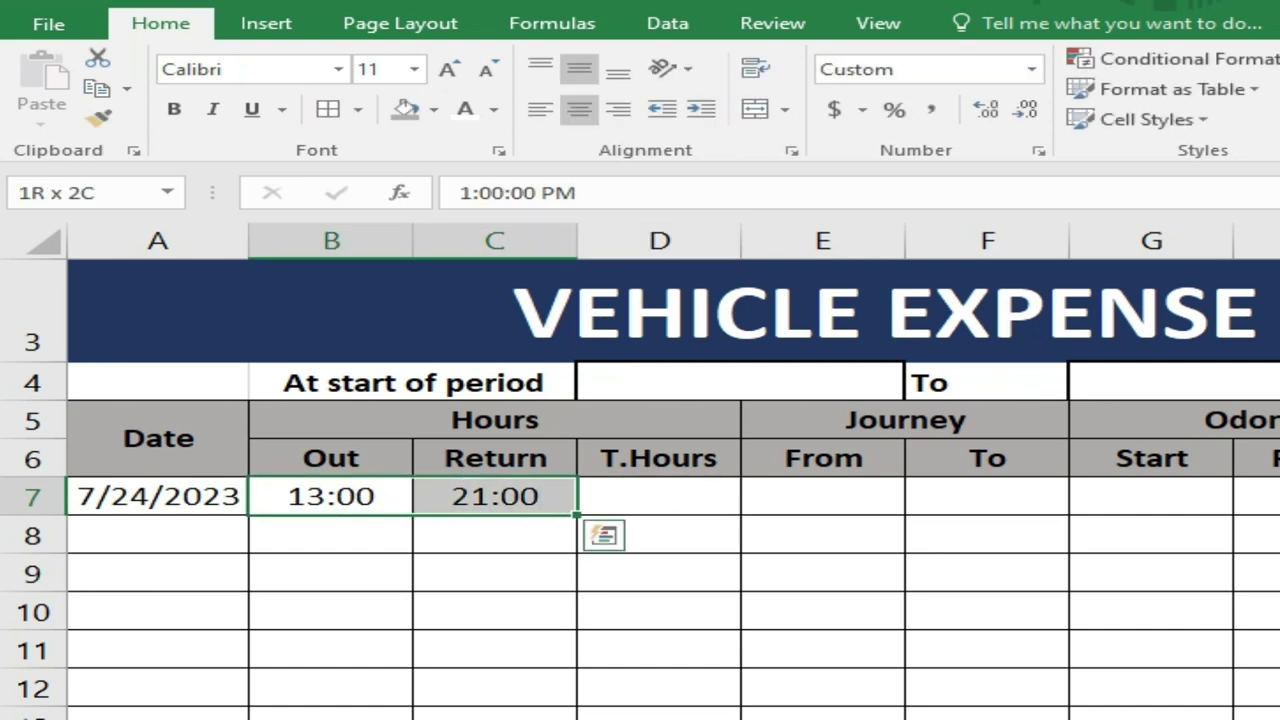
{"action": "key", "text": "shift+Down"}
{"action": "key", "text": "shift+Down"}
{"action": "key", "text": "shift+Down"}
{"action": "key", "text": "shift+Down"}
{"action": "key", "text": "shift+Down"}
{"action": "key", "text": "shift+Down"}
{"action": "key", "text": "shift+Down"}
{"action": "key", "text": "shift+Down"}
{"action": "key", "text": "shift+Down"}
{"action": "key", "text": "shift+Up"}
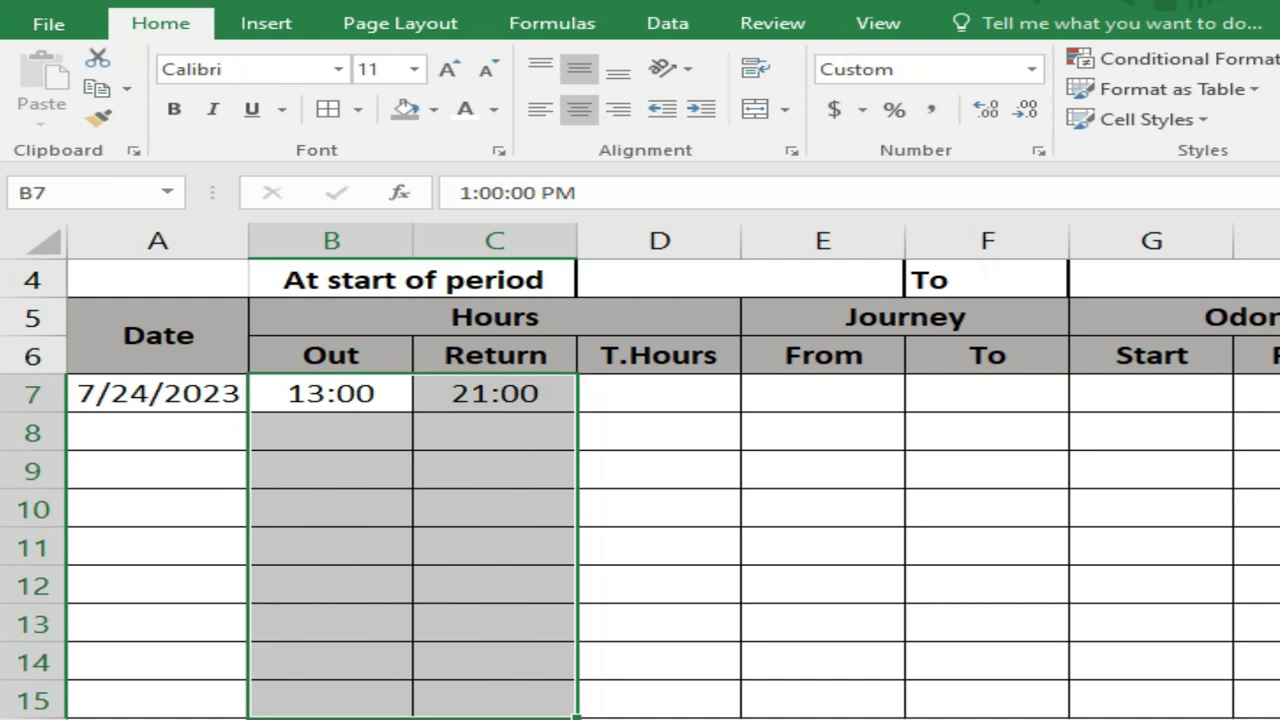
{"action": "key", "text": "ctrl+q"}
{"action": "left_click", "coordinate": [1038, 152]}
{"action": "key", "text": "ctrl+q"}
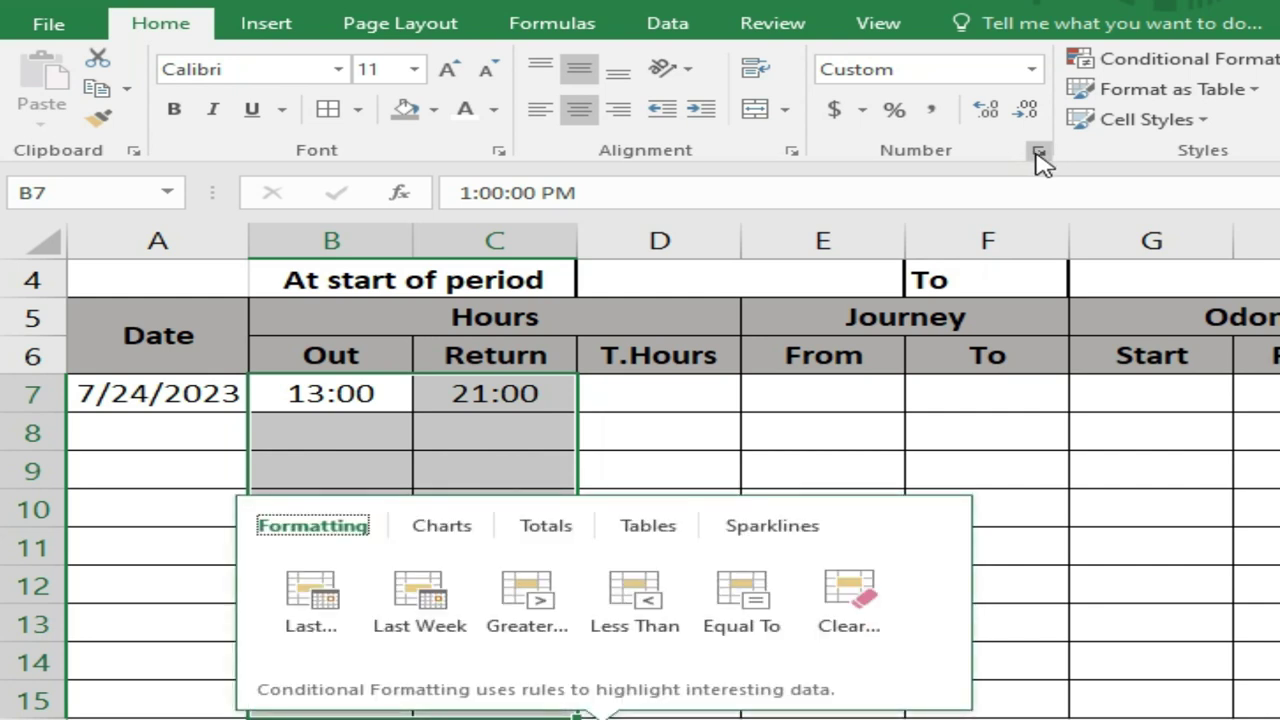
Apply the custom h:mm AM/PM number format to the selected Out and Return times.
{"action": "left_click", "coordinate": [1038, 152]}
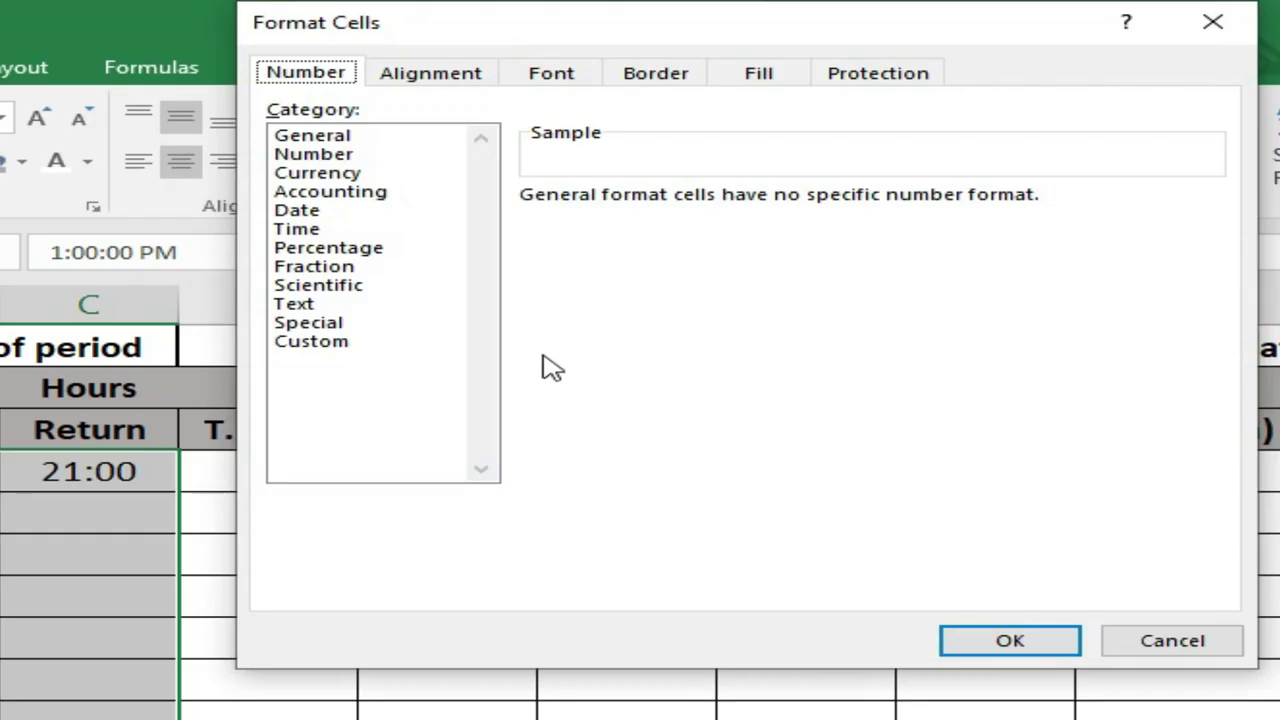
{"action": "left_click", "coordinate": [341, 348]}
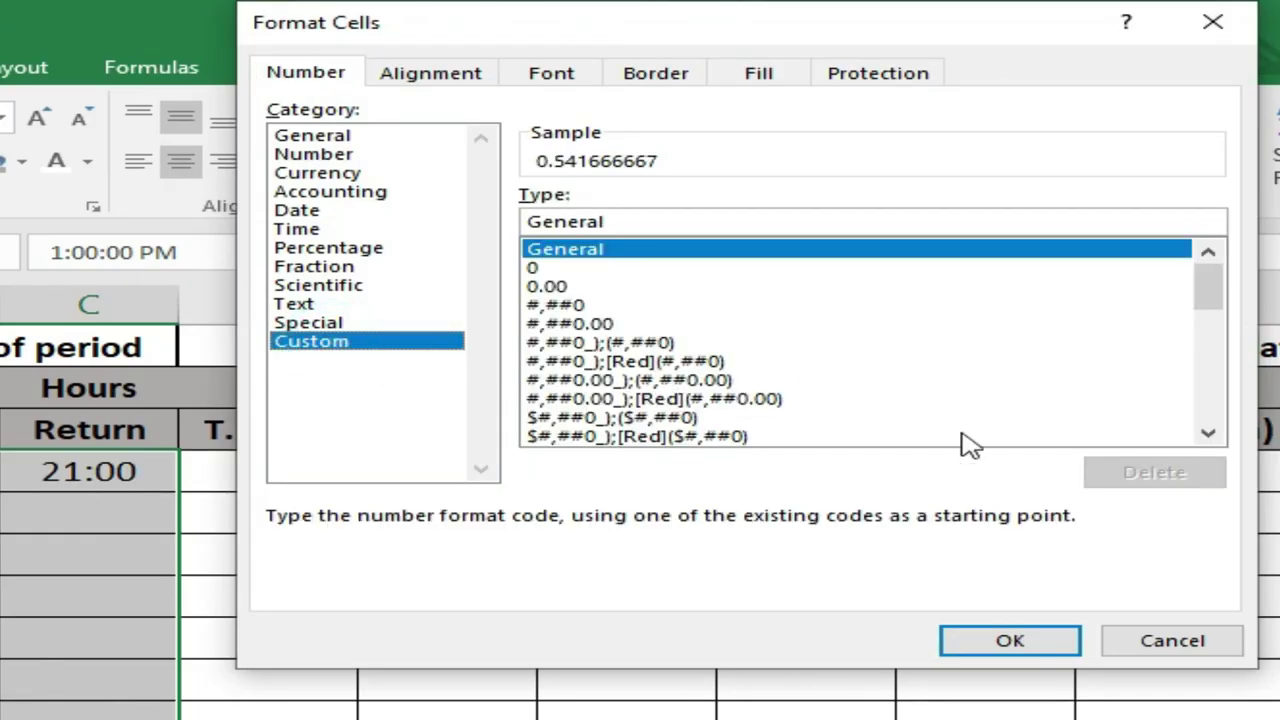
{"action": "left_click_drag", "start_coordinate": [1206, 292], "coordinate": [1228, 382]}
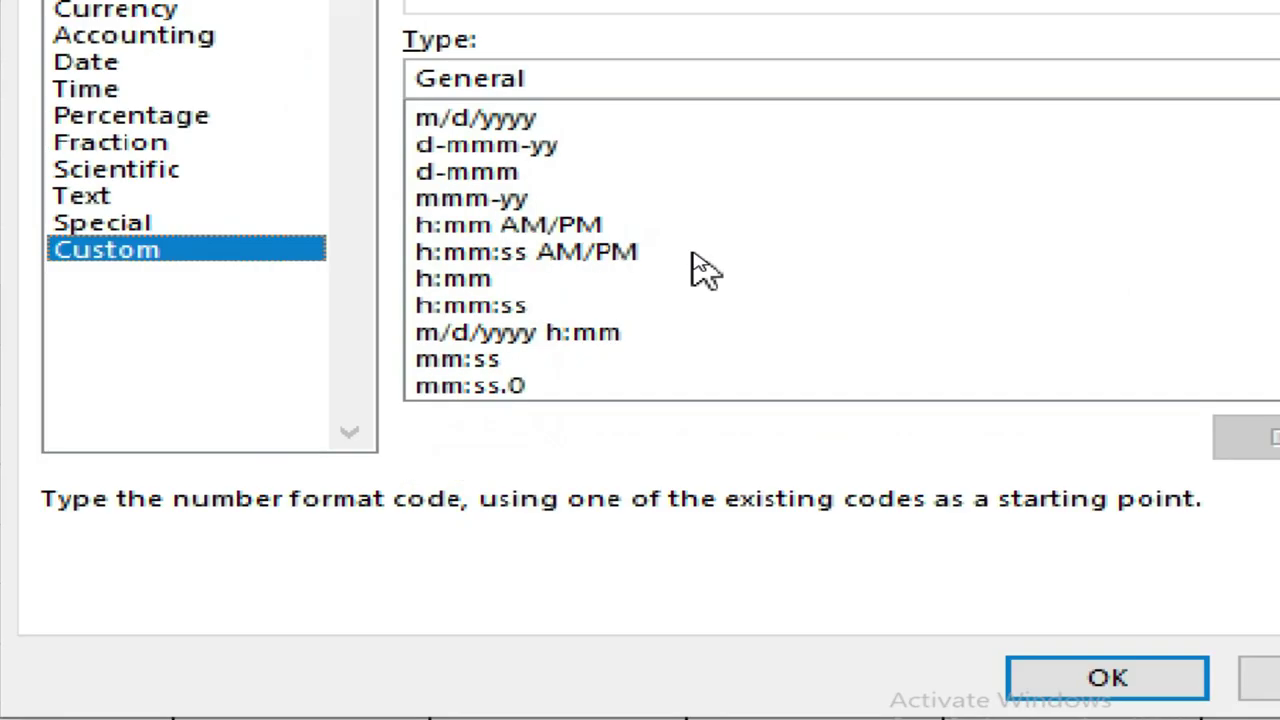
{"action": "left_click", "coordinate": [580, 226]}
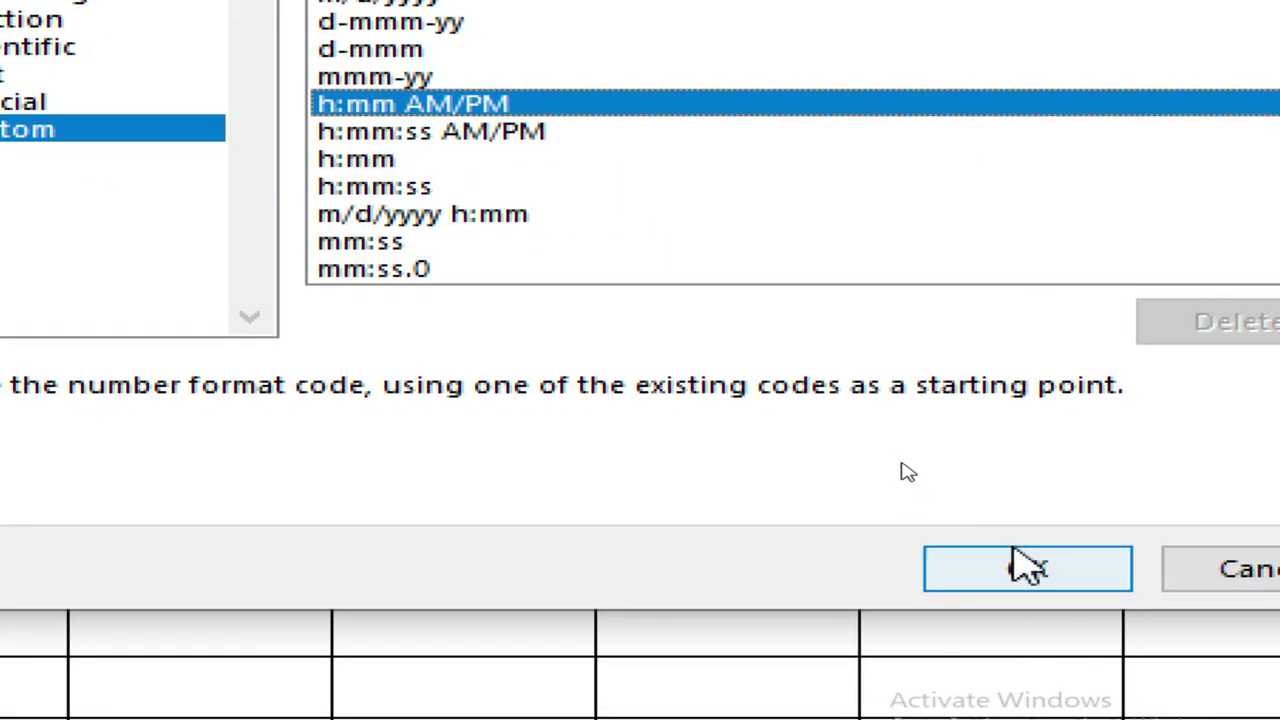
{"action": "left_click", "coordinate": [1028, 568]}
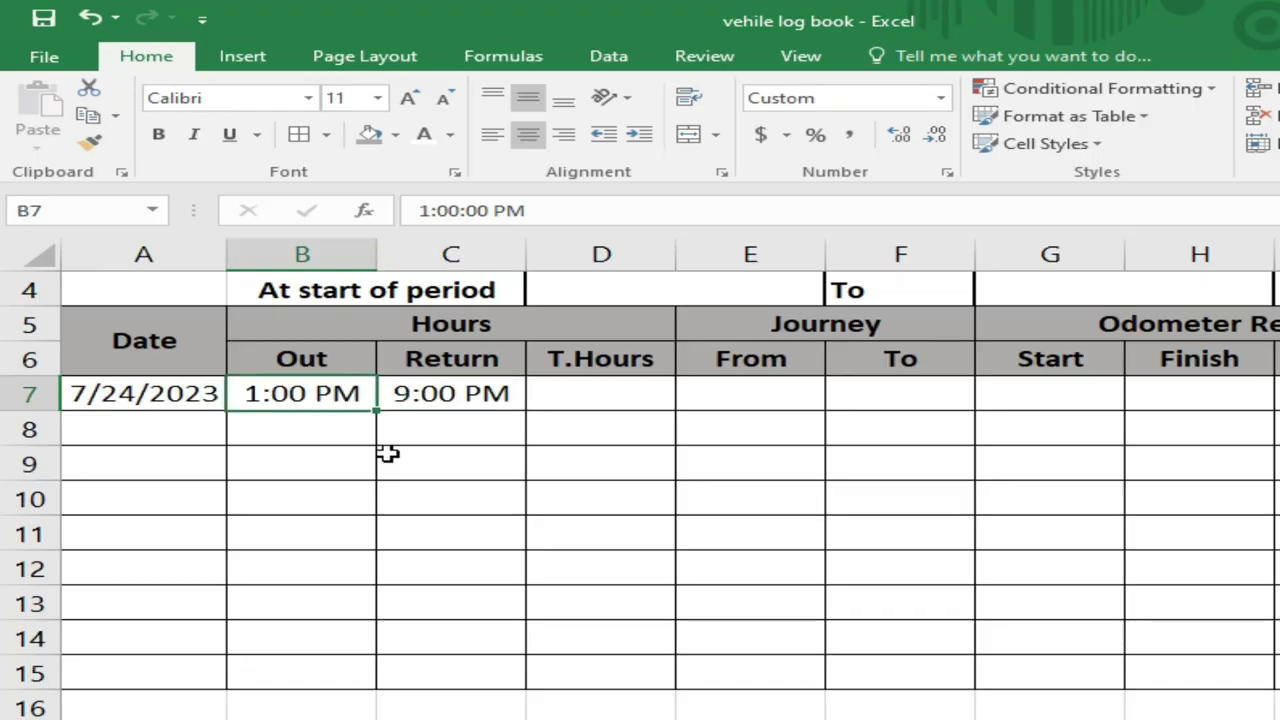
Enter =C7-B7 in D7 to calculate the first trip's T.Hours.
{"action": "key", "text": "Right"}
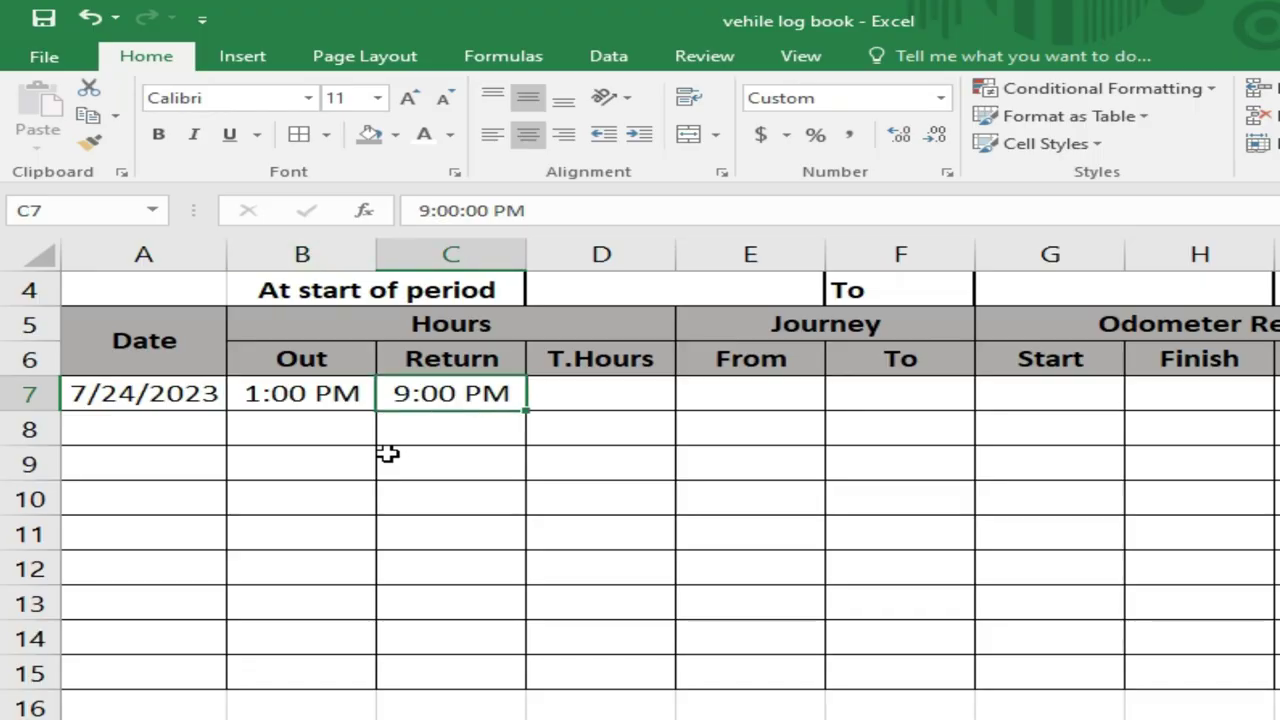
{"action": "key", "text": "Right"}
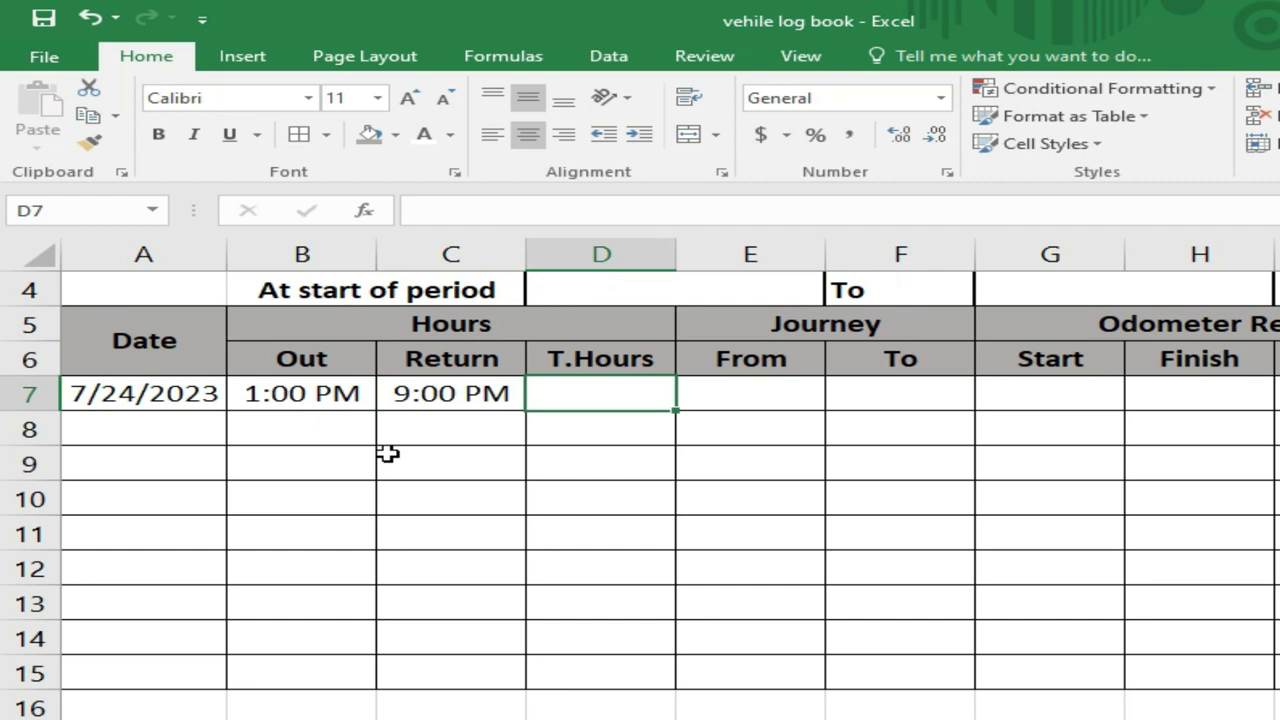
{"action": "type", "text": "="}
{"action": "key", "text": "Left"}
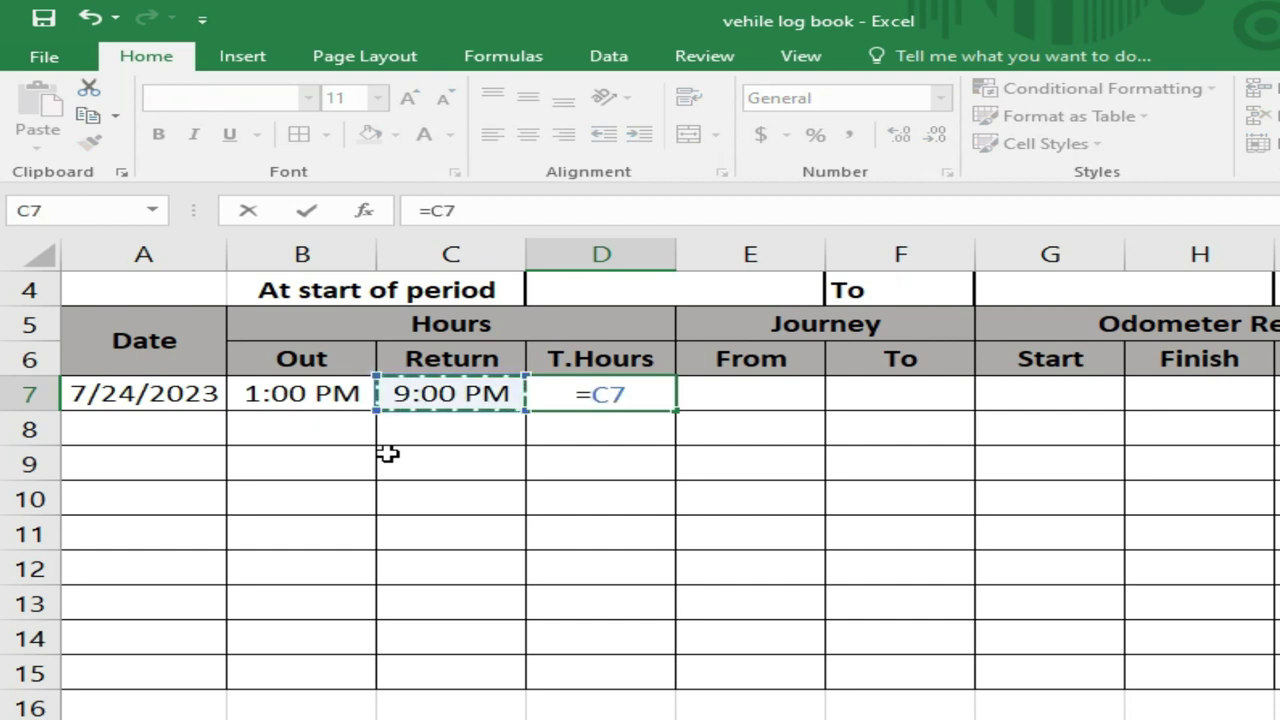
{"action": "type", "text": "-"}
{"action": "key", "text": "Left"}
{"action": "key", "text": "Left"}
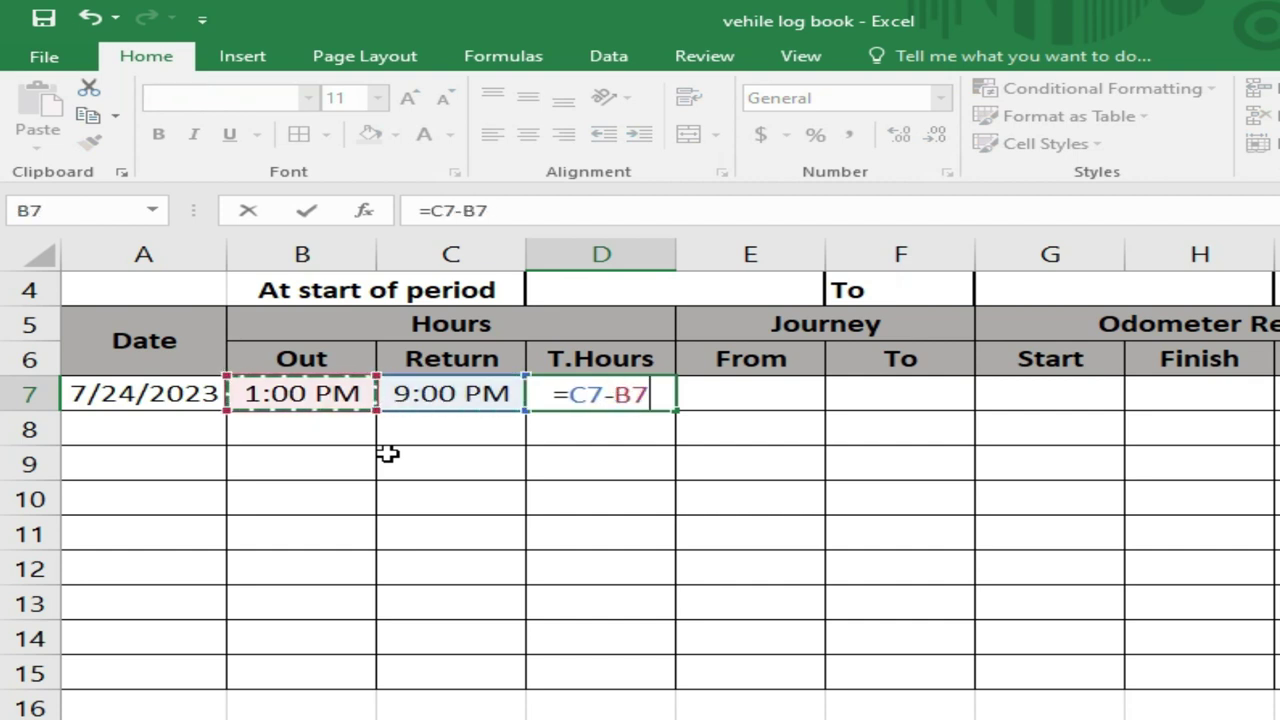
{"action": "key", "text": "Return"}
{"action": "key", "text": "Up"}
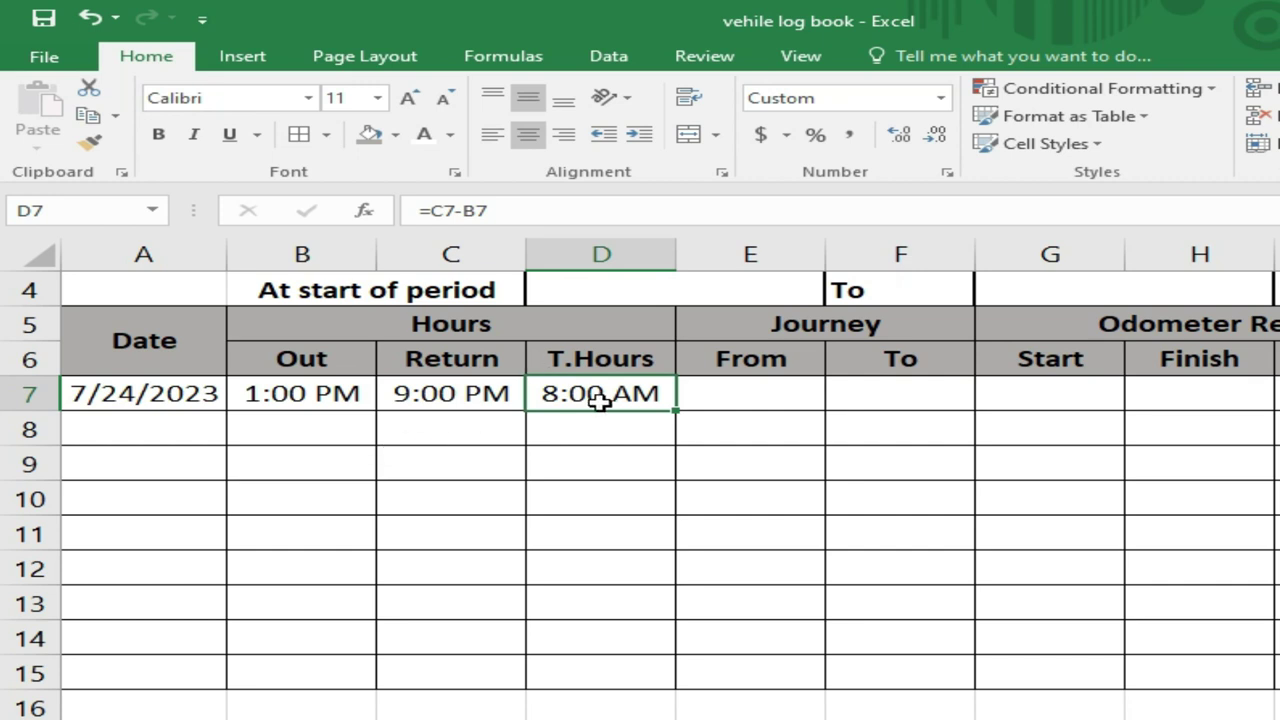
Format D7 with the custom h:mm format so it reads 8:00.
{"action": "left_click", "coordinate": [946, 172]}
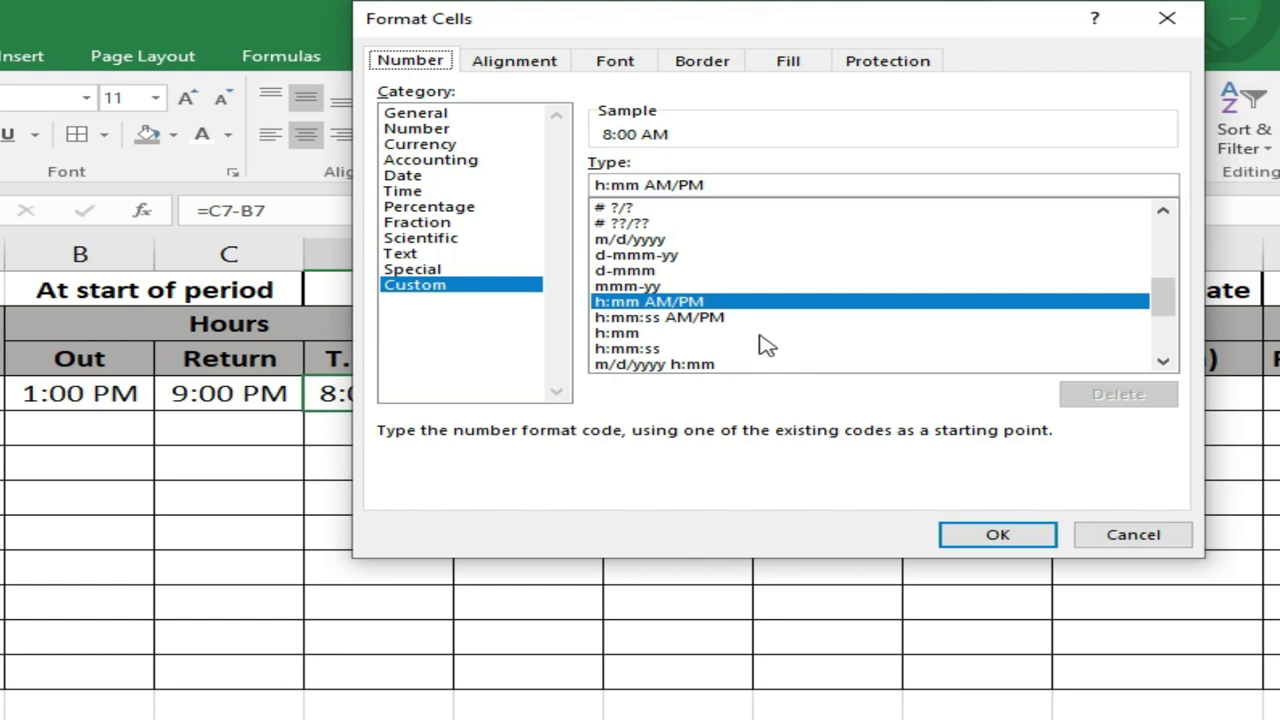
{"action": "left_click", "coordinate": [648, 334]}
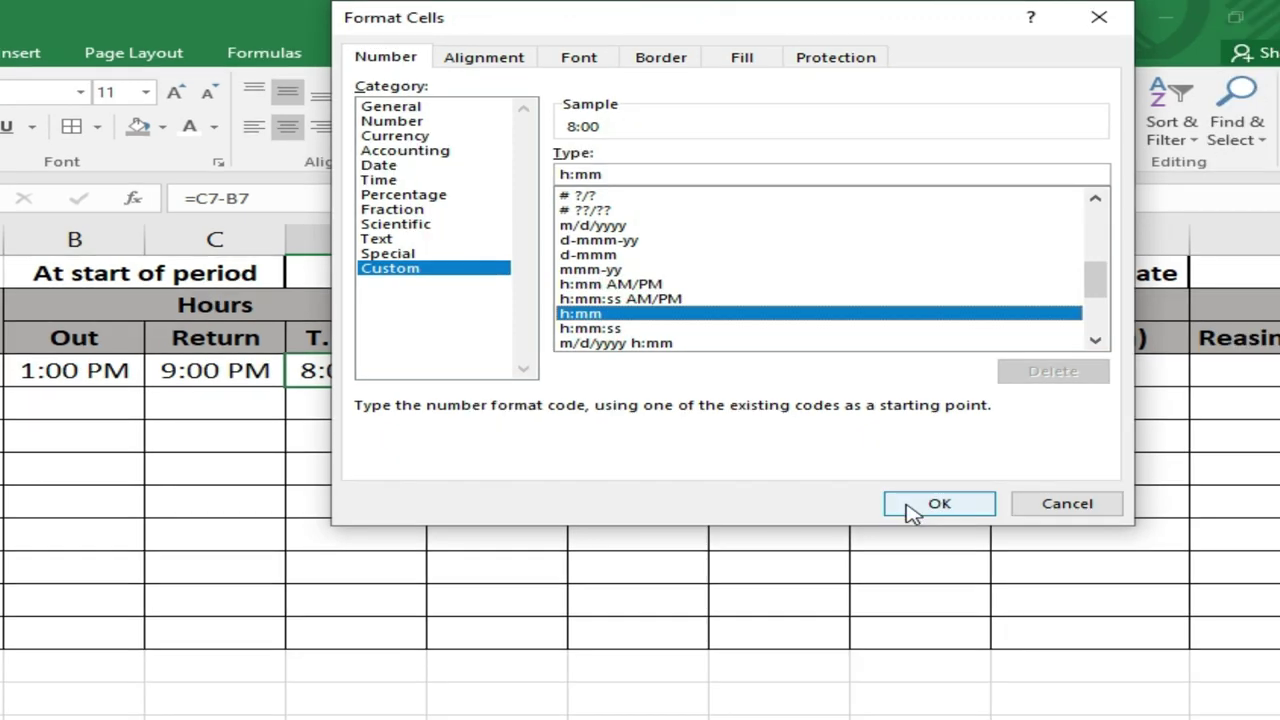
{"action": "left_click", "coordinate": [912, 508]}
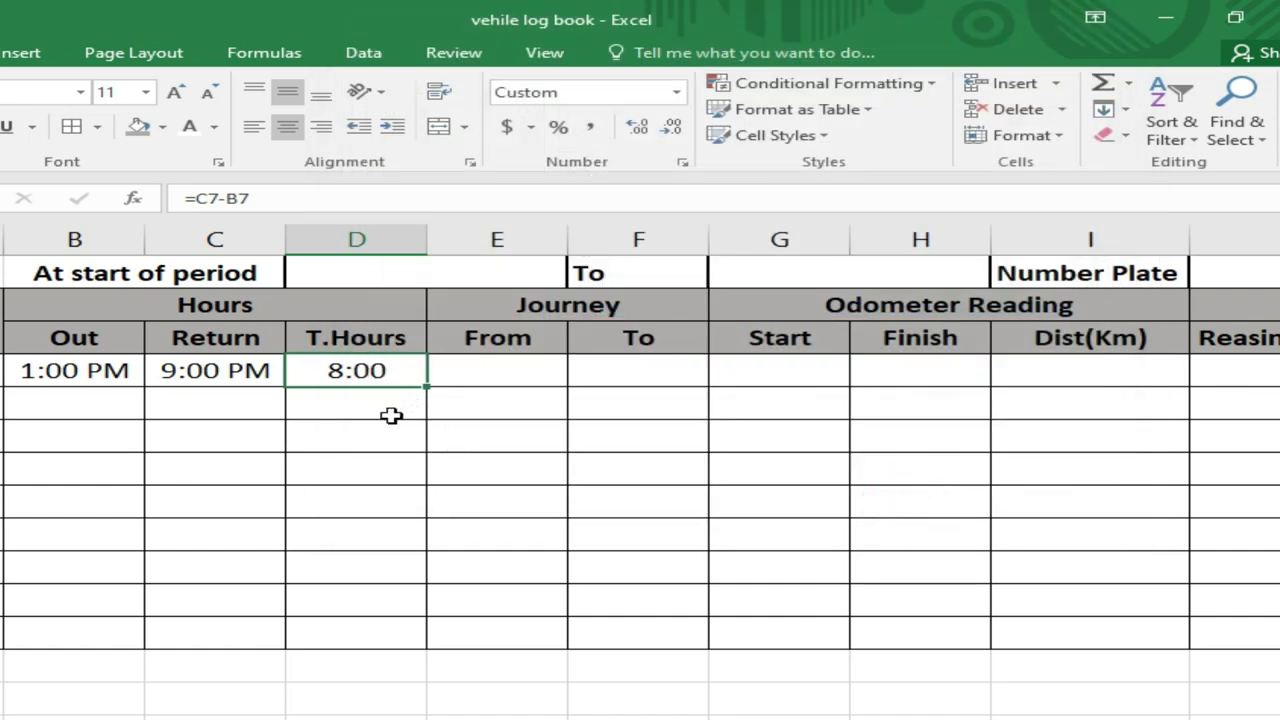
Fill the T.Hours formula from D7 down to D15 with Ctrl+D.
{"action": "key", "text": "shift+Down"}
{"action": "key", "text": "shift+Down"}
{"action": "key", "text": "shift+Down"}
{"action": "key", "text": "shift+Down"}
{"action": "key", "text": "shift+Down"}
{"action": "key", "text": "shift+Down"}
{"action": "key", "text": "shift+Down"}
{"action": "key", "text": "shift+Down"}
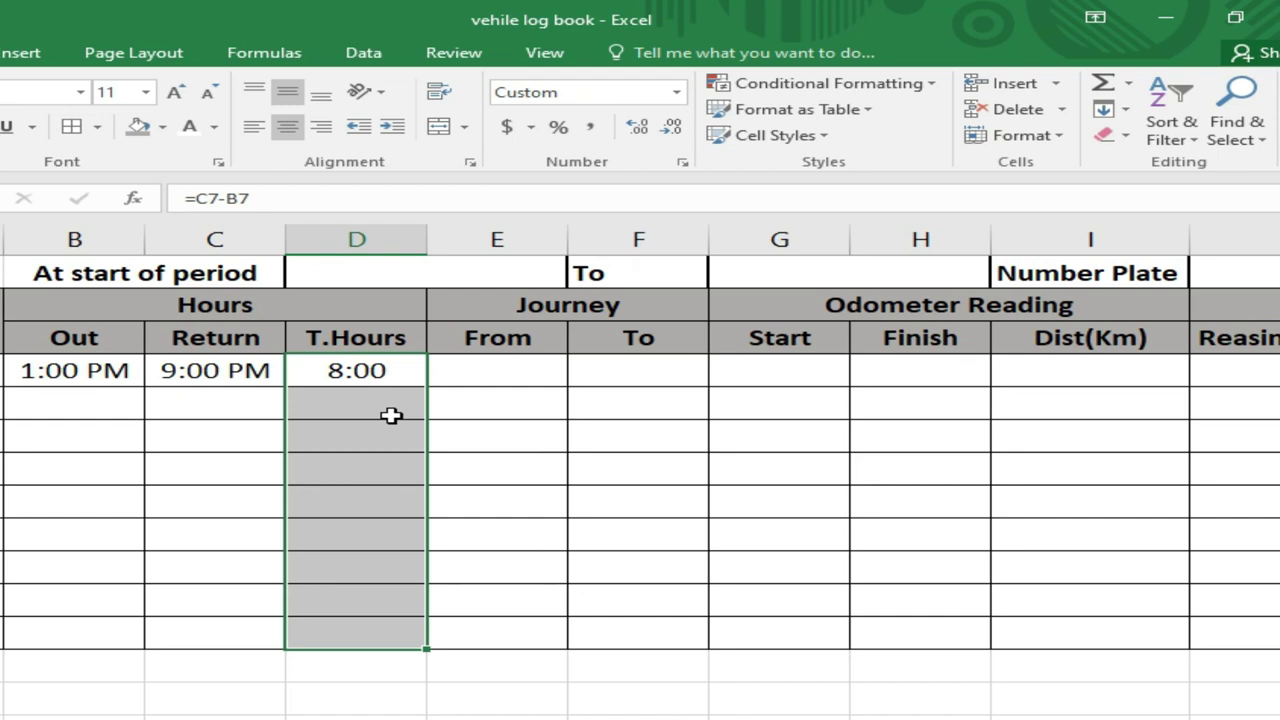
{"action": "key", "text": "ctrl+d"}
{"action": "left_click", "coordinate": [390, 415]}
Check the copied T.Hours formulas in D8 and D12, ending back on D7.
{"action": "key", "text": "Up"}
{"action": "key", "text": "Down"}
{"action": "key", "text": "Down"}
{"action": "key", "text": "Down"}
{"action": "key", "text": "Down"}
{"action": "key", "text": "Down"}
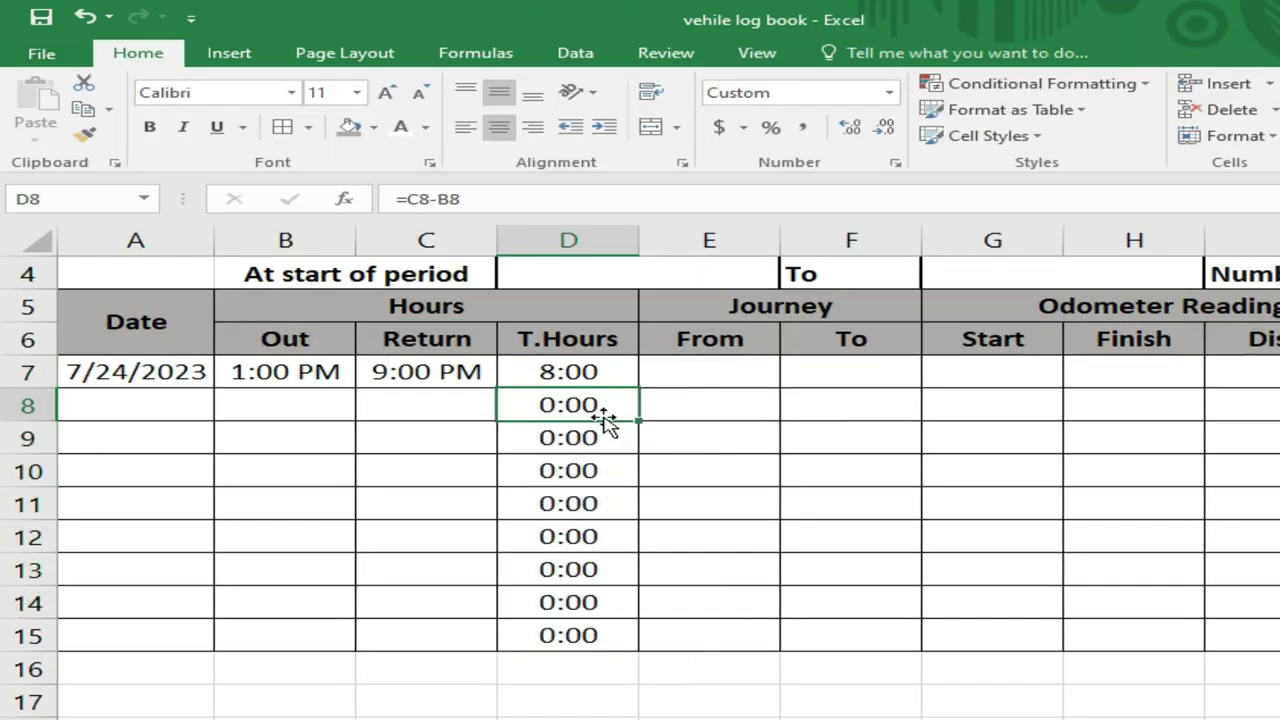
{"action": "key", "text": "Down"}
{"action": "key", "text": "Down"}
{"action": "key", "text": "Down"}
{"action": "key", "text": "Up"}
{"action": "key", "text": "Up"}
{"action": "key", "text": "Up"}
{"action": "key", "text": "Up"}
{"action": "key", "text": "Up"}
{"action": "key", "text": "Up"}
{"action": "key", "text": "Up"}
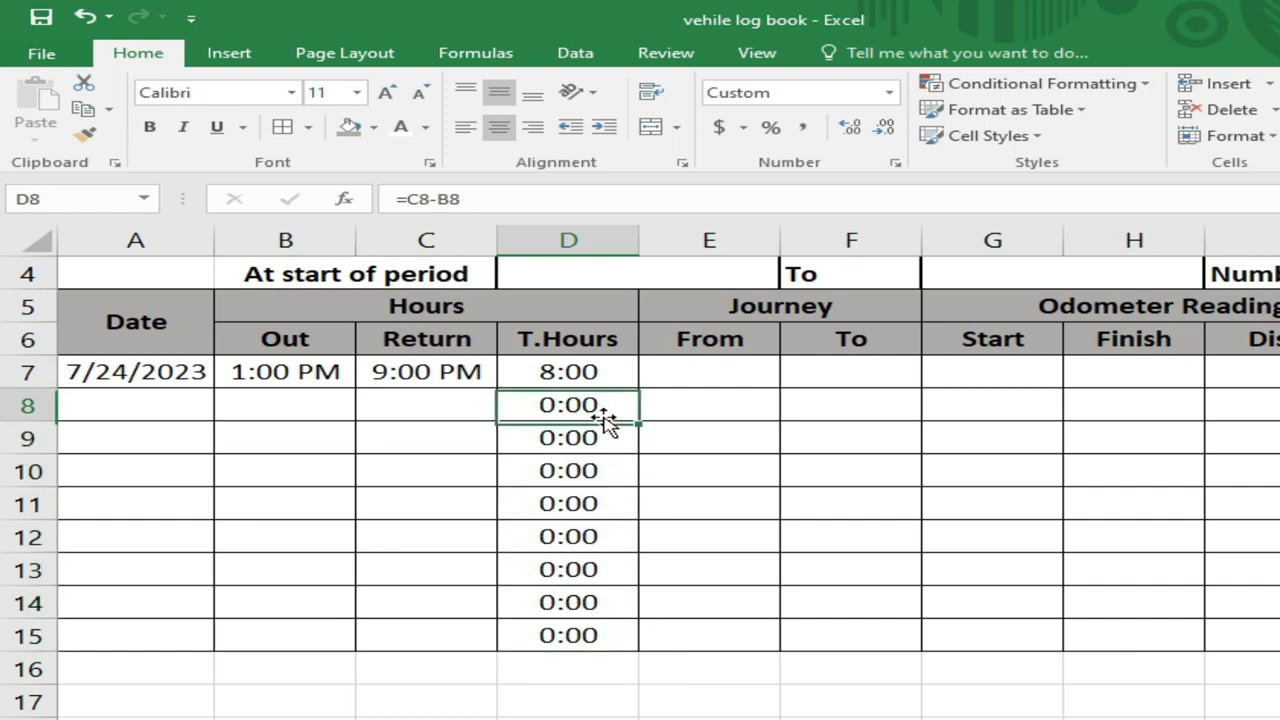
{"action": "key", "text": "Left"}
{"action": "key", "text": "Left"}
{"action": "key", "text": "Left"}
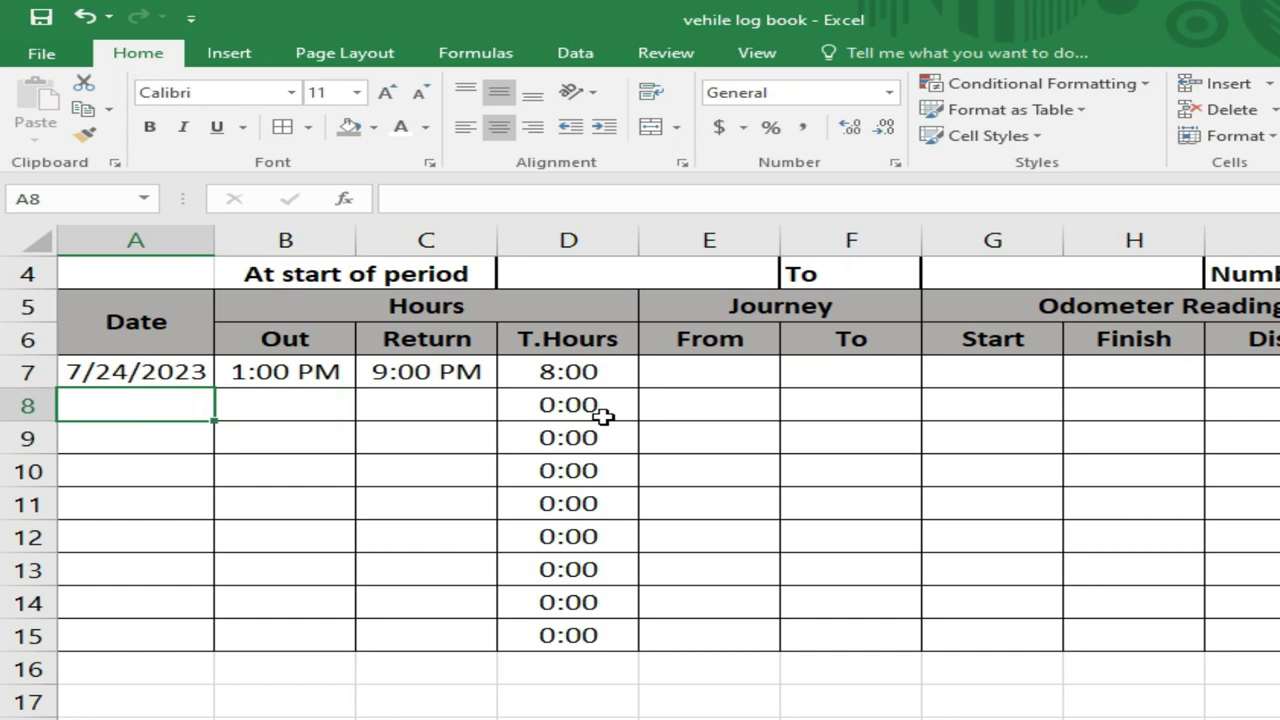
{"action": "key", "text": "Right"}
{"action": "key", "text": "Right"}
{"action": "key", "text": "Right"}
{"action": "key", "text": "Left"}
{"action": "key", "text": "Right"}
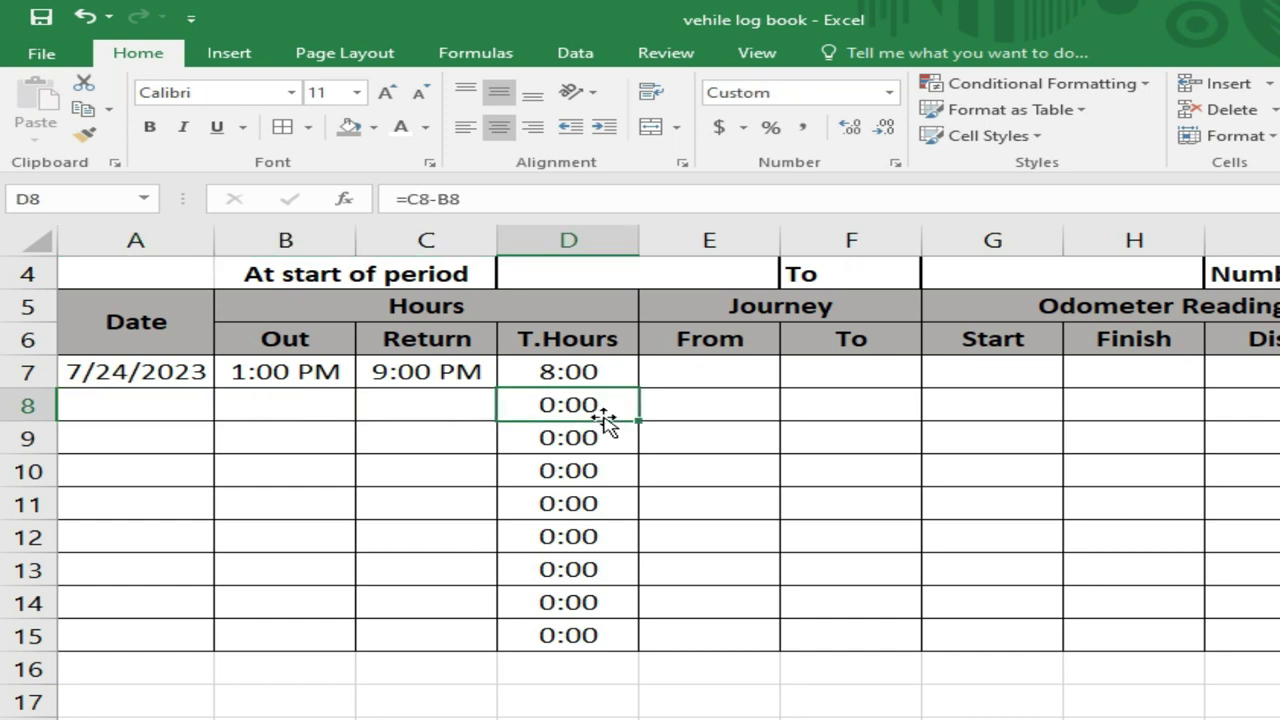
{"action": "key", "text": "Down"}
{"action": "key", "text": "Down"}
{"action": "key", "text": "Down"}
{"action": "key", "text": "Down"}
{"action": "key", "text": "Down"}
{"action": "key", "text": "Down"}
{"action": "key", "text": "Up"}
{"action": "key", "text": "Up"}
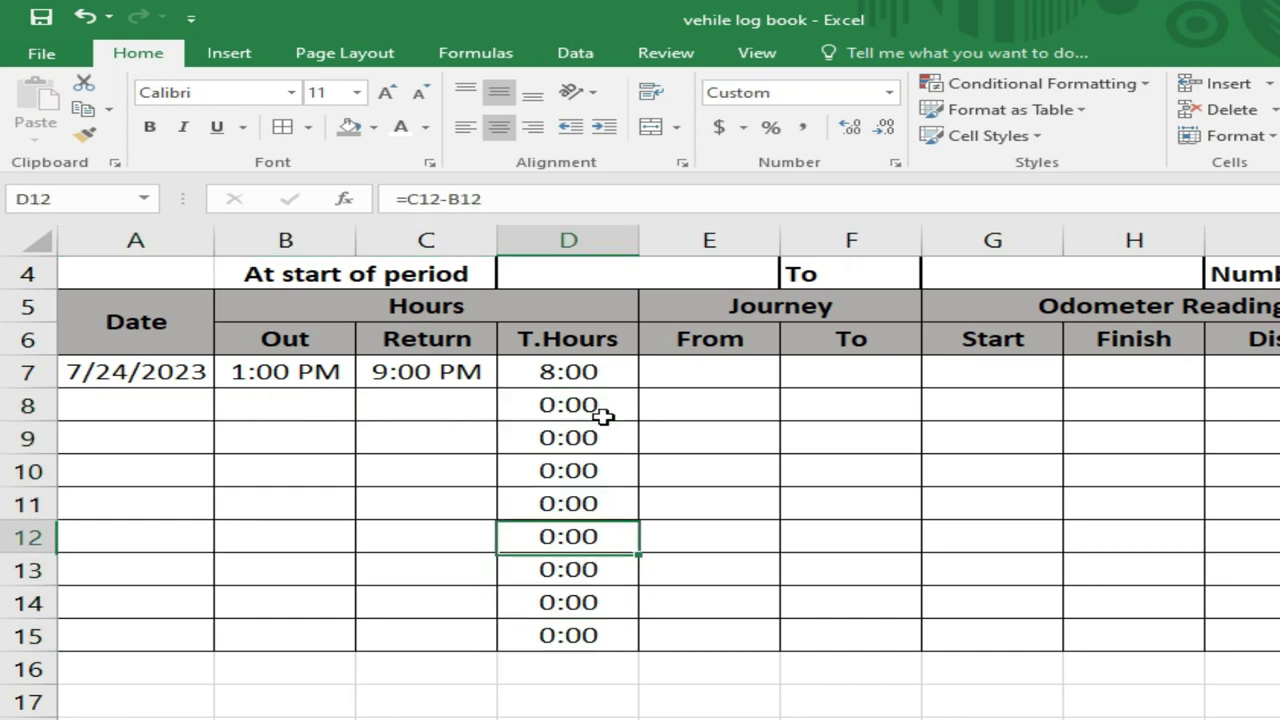
{"action": "key", "text": "Left"}
{"action": "key", "text": "Left"}
{"action": "key", "text": "Left"}
{"action": "key", "text": "Right"}
{"action": "key", "text": "Right"}
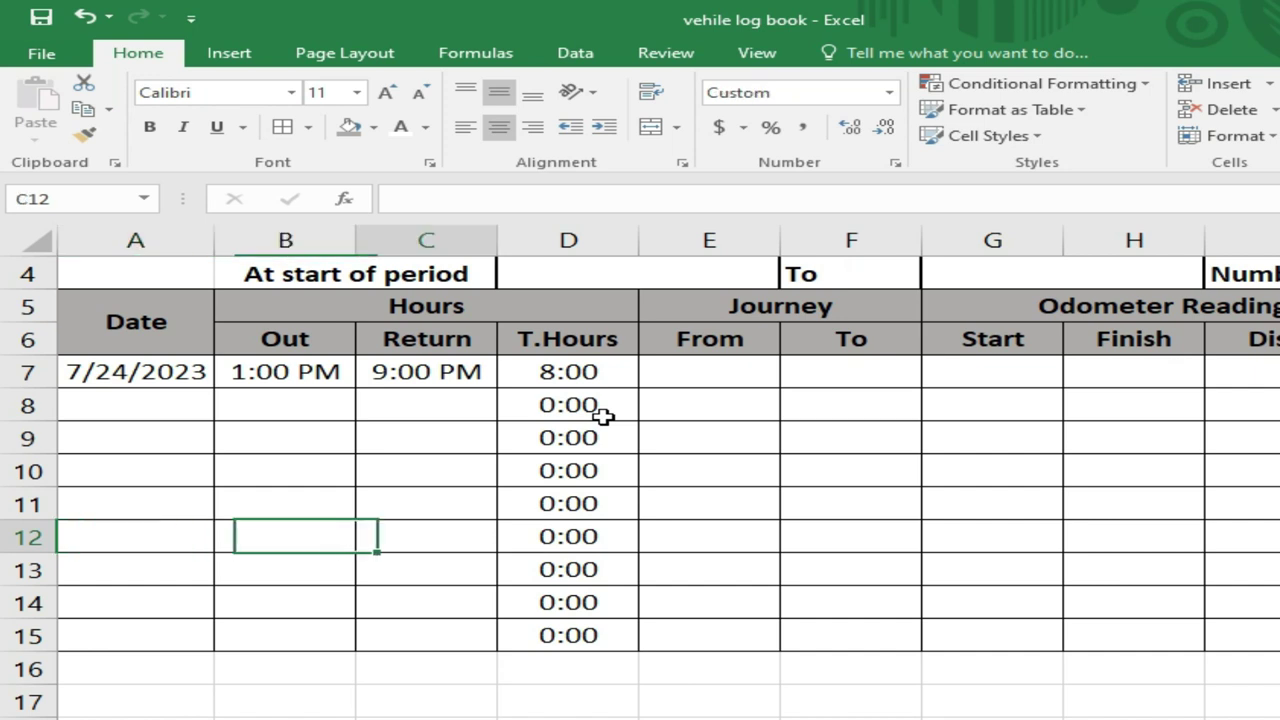
{"action": "key", "text": "Right"}
{"action": "key", "text": "Up"}
{"action": "key", "text": "Up"}
{"action": "key", "text": "Up"}
{"action": "key", "text": "Up"}
{"action": "key", "text": "Up"}
{"action": "key", "text": "Down"}
{"action": "key", "text": "Up"}
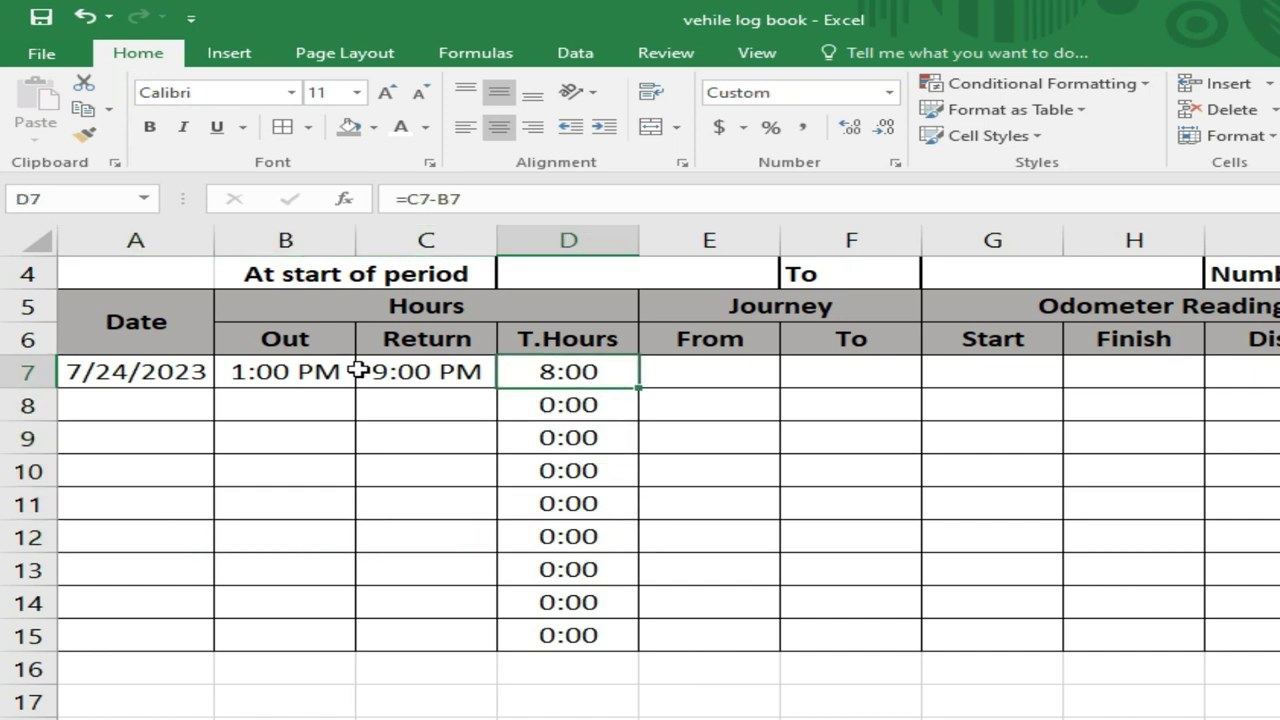
Change D7's formula to =IF(A7="","",C7-B7), then select D7:D15.
{"action": "key", "text": "F2"}
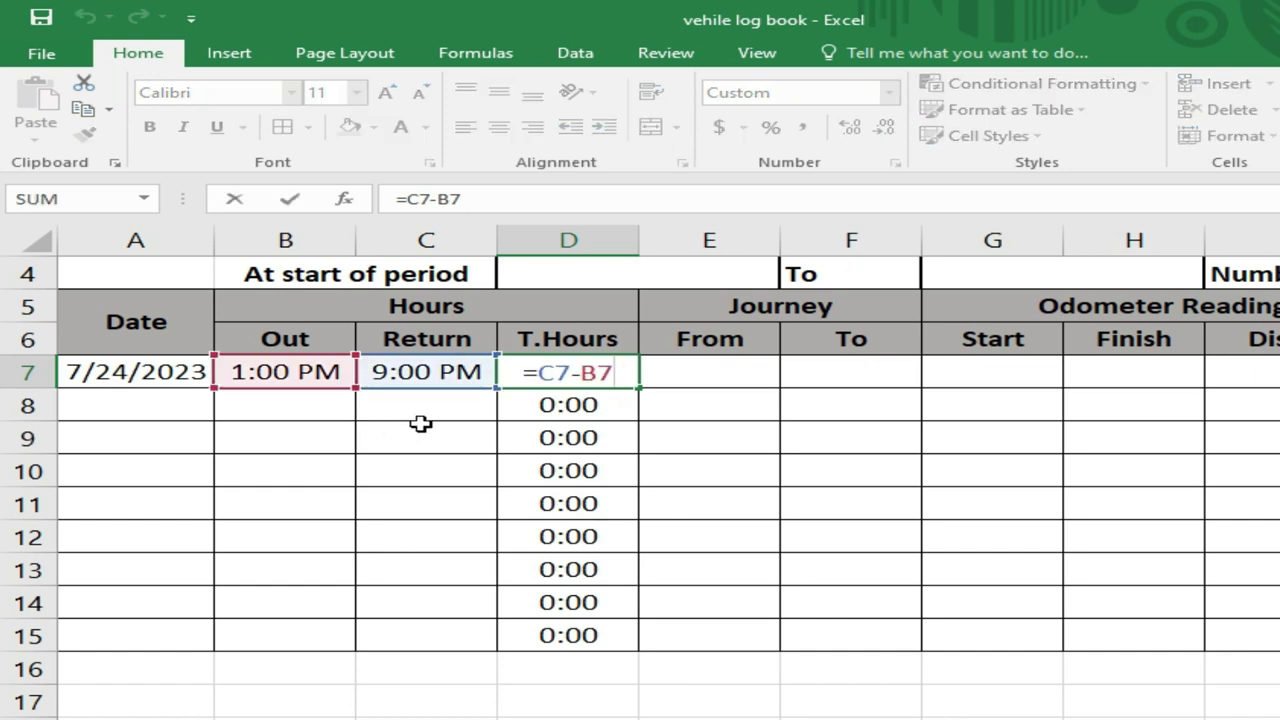
{"action": "left_click", "coordinate": [533, 373]}
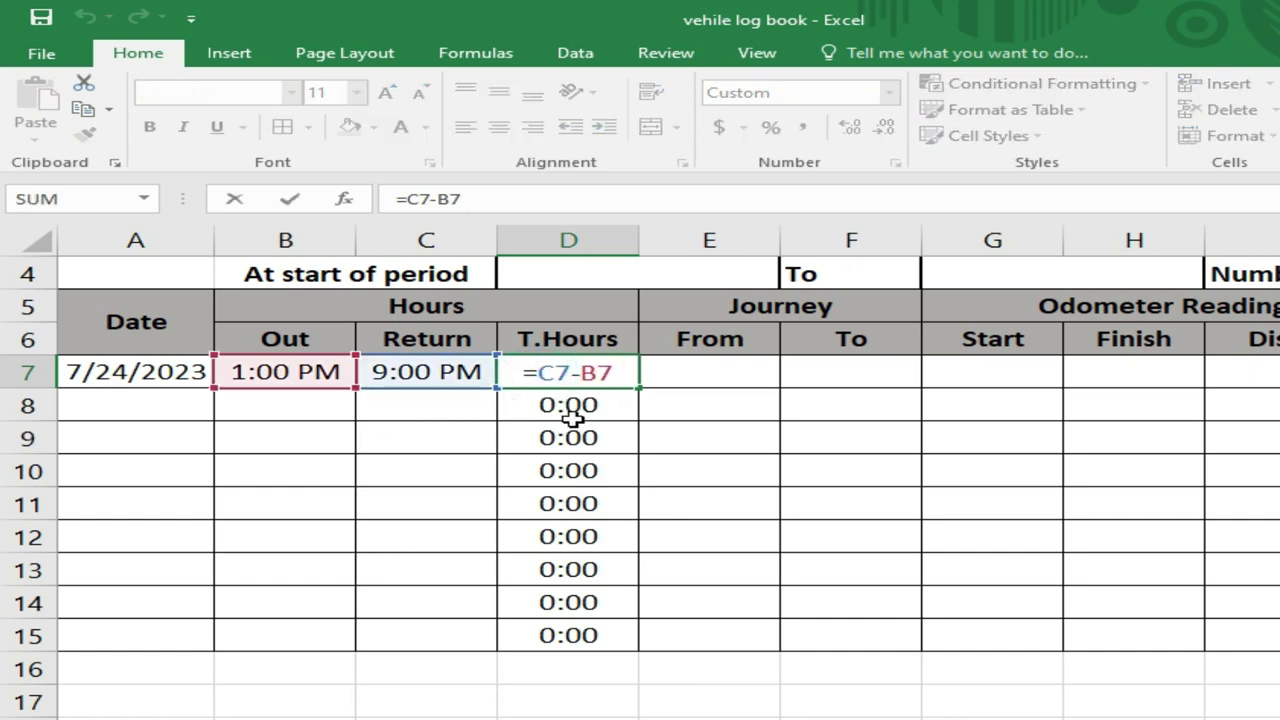
{"action": "type", "text": "if"}
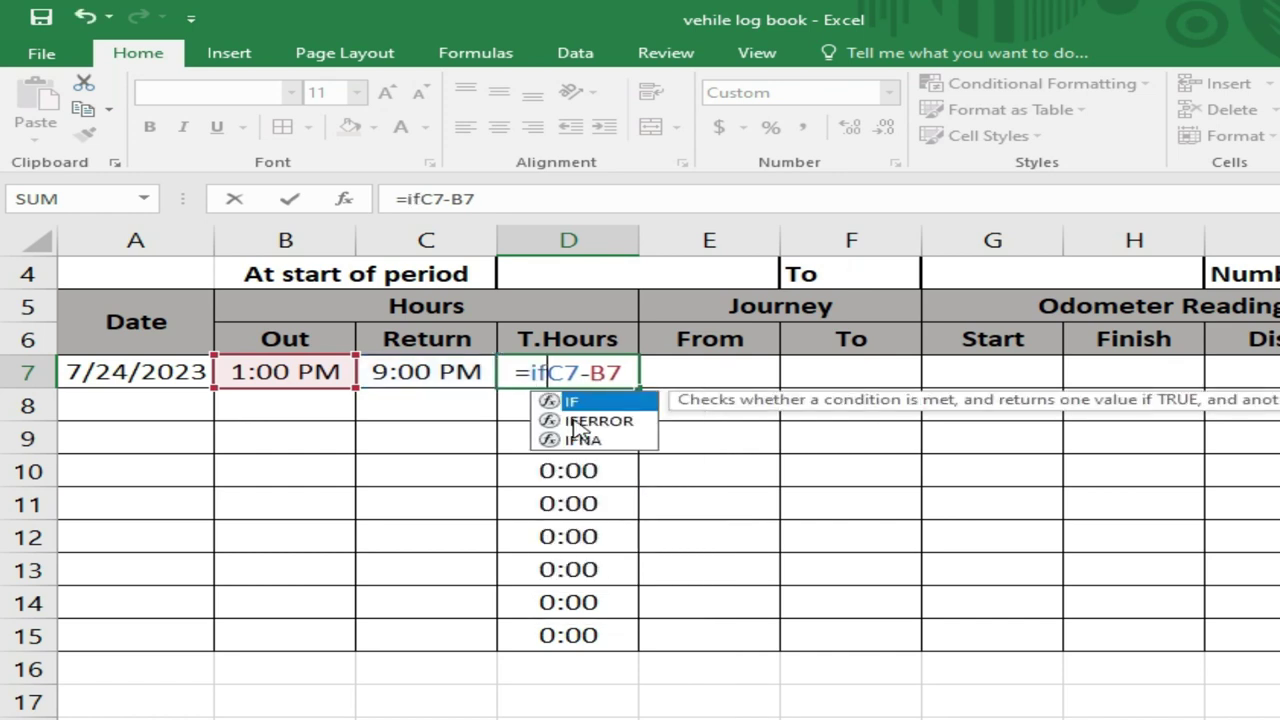
{"action": "key", "text": "Tab"}
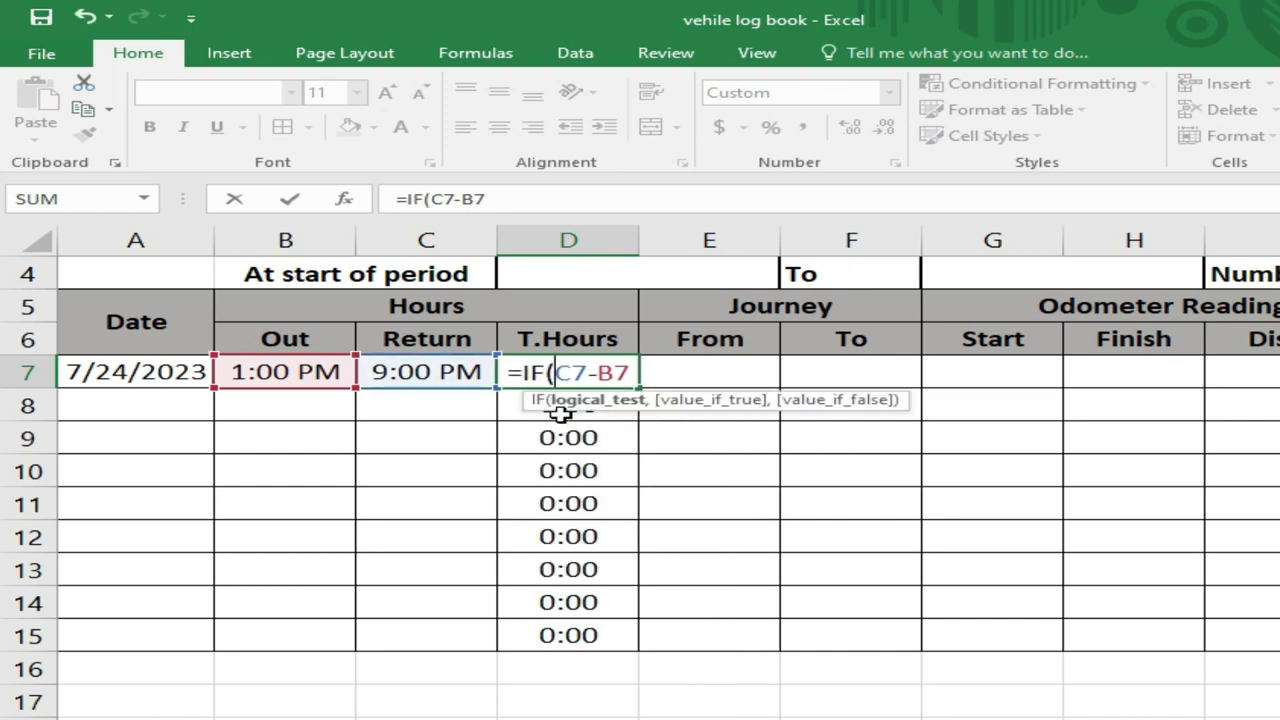
{"action": "left_click", "coordinate": [130, 372]}
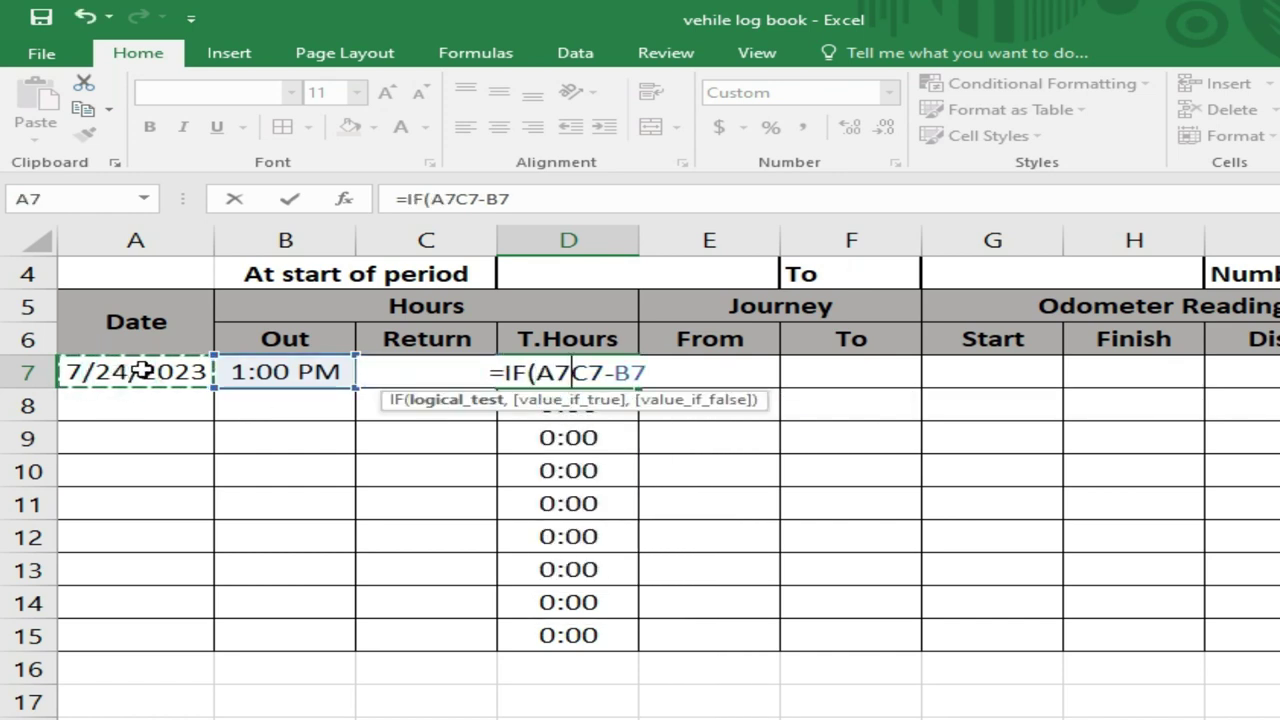
{"action": "type", "text": "="}
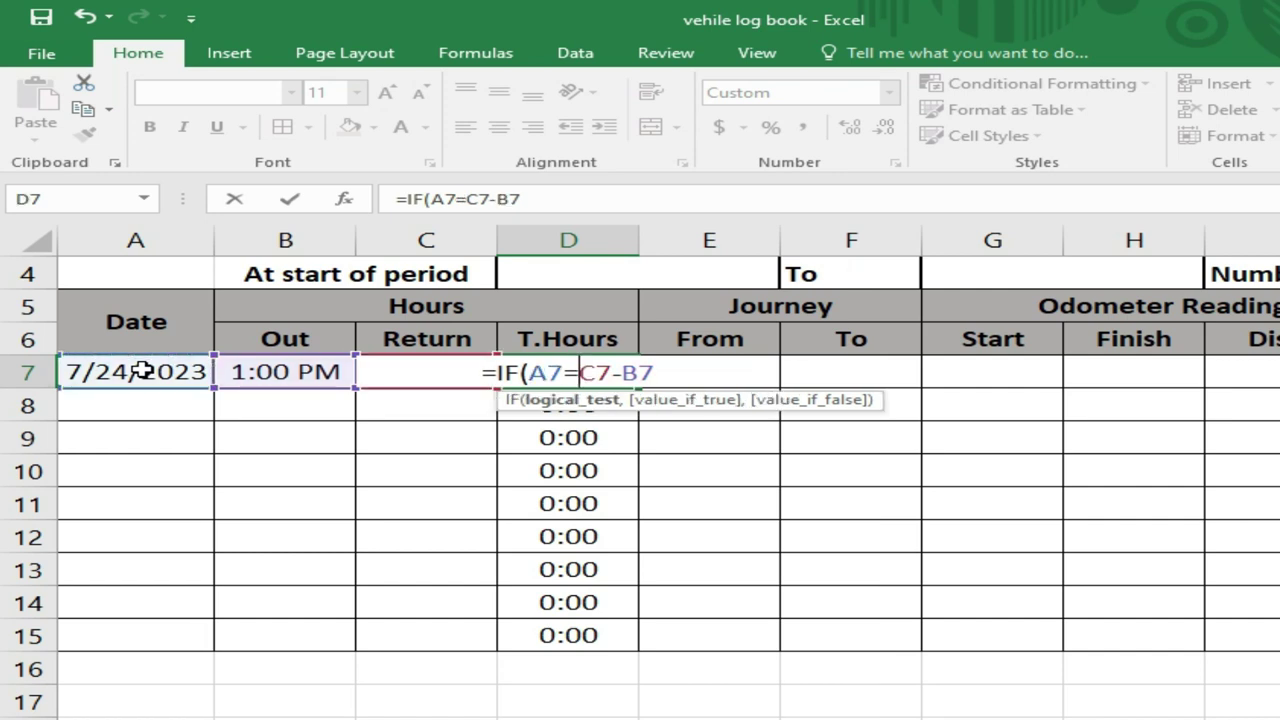
{"action": "type", "text": "\"\""}
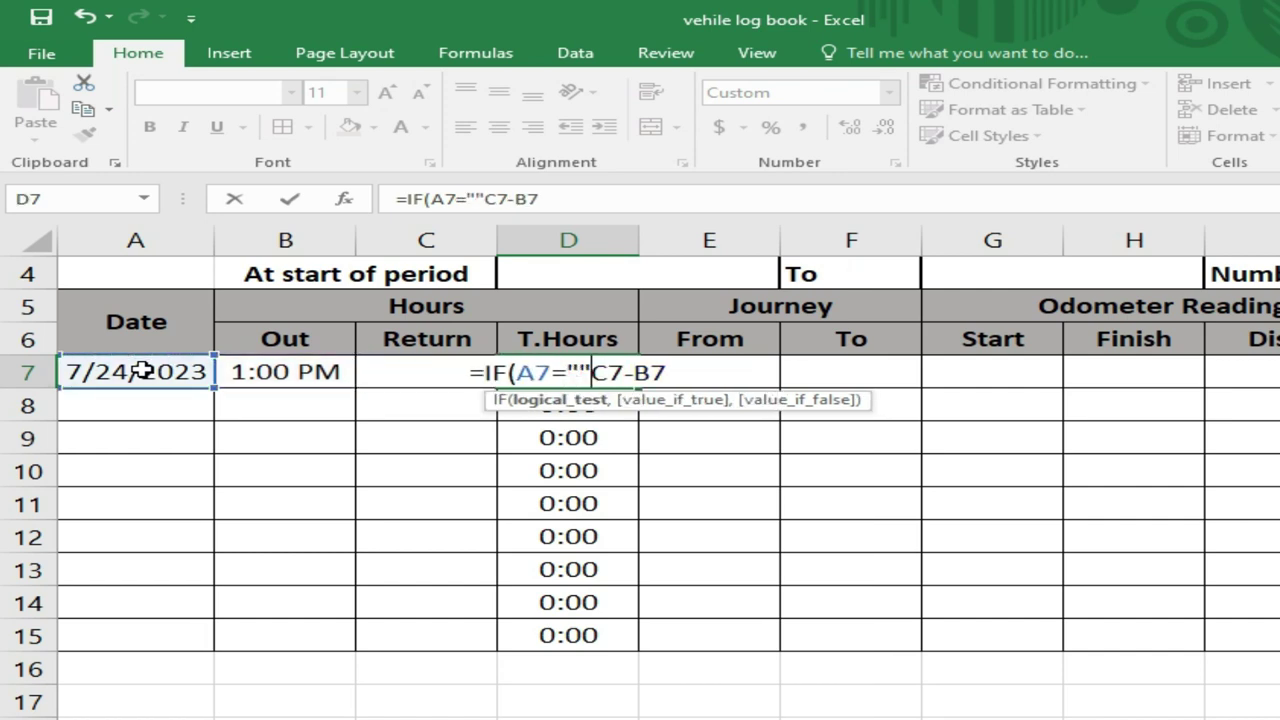
{"action": "type", "text": ",\"\""}
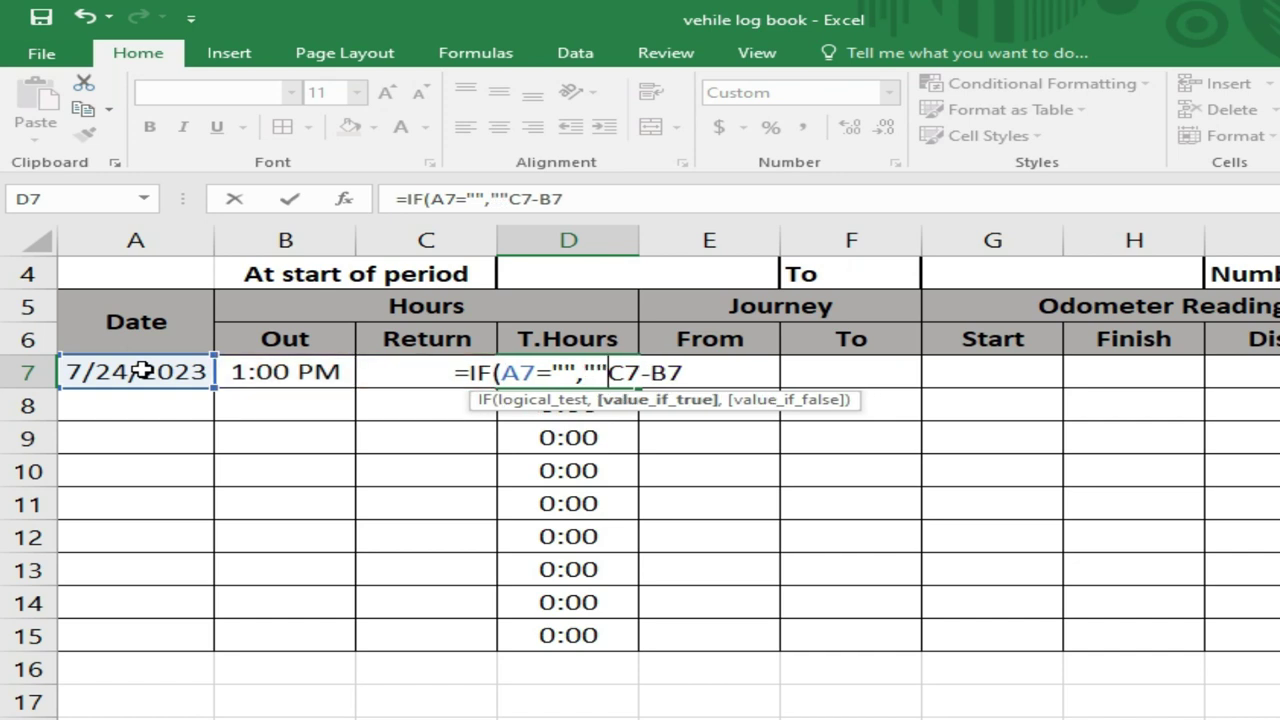
{"action": "type", "text": ","}
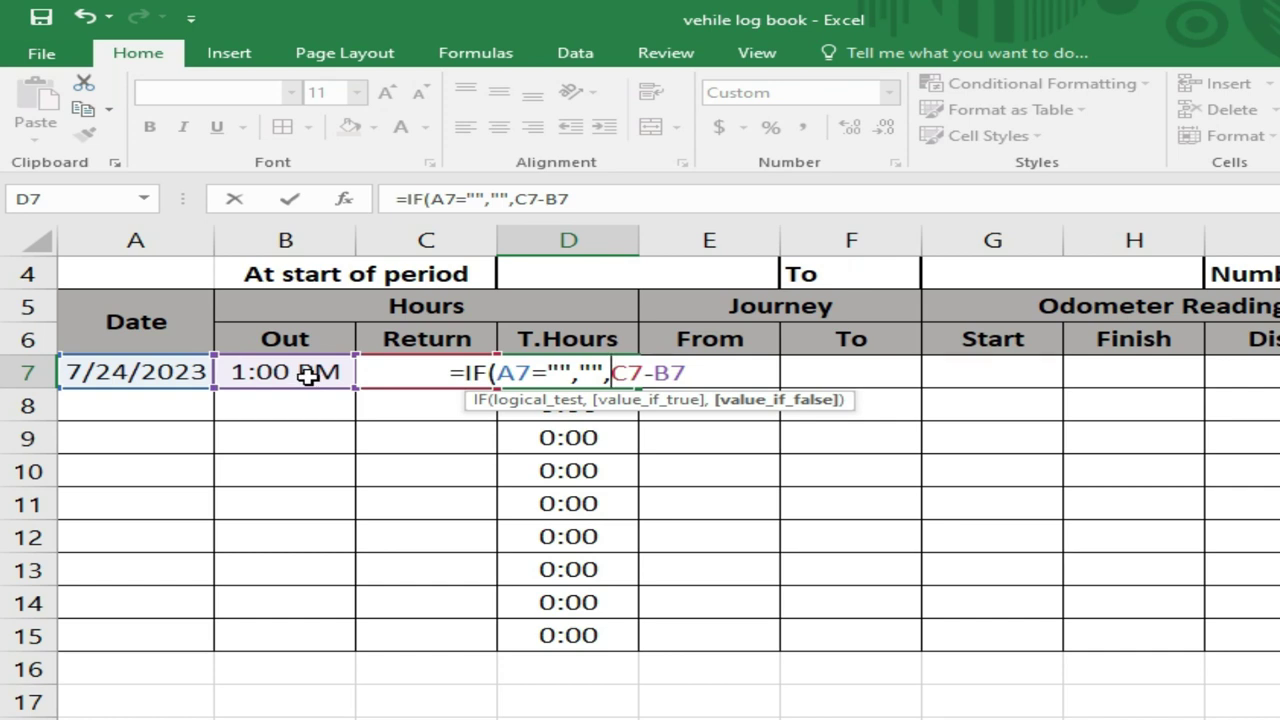
{"action": "key", "text": "Return"}
{"action": "key", "text": "Up"}
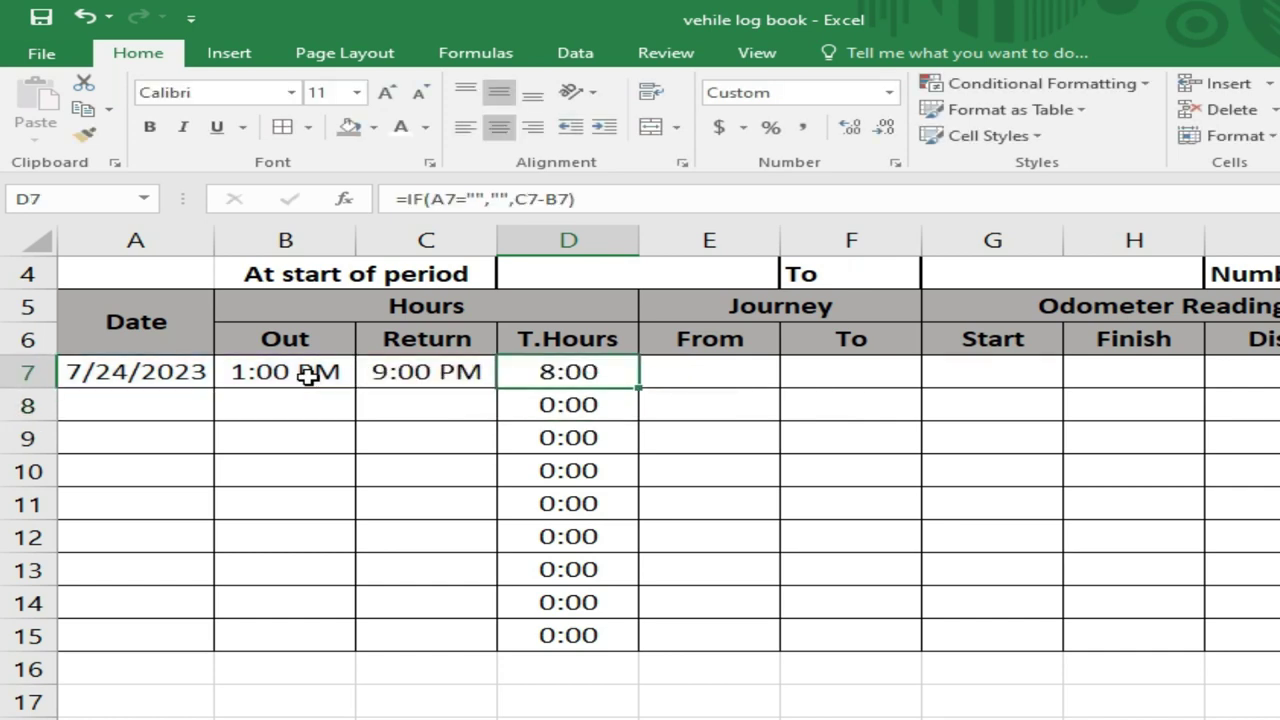
{"action": "key", "text": "shift+Down"}
{"action": "key", "text": "shift+Down"}
{"action": "key", "text": "shift+Down"}
{"action": "key", "text": "shift+Down"}
{"action": "key", "text": "shift+Down"}
{"action": "key", "text": "shift+Down"}
{"action": "key", "text": "shift+Down"}
{"action": "key", "text": "shift+Down"}
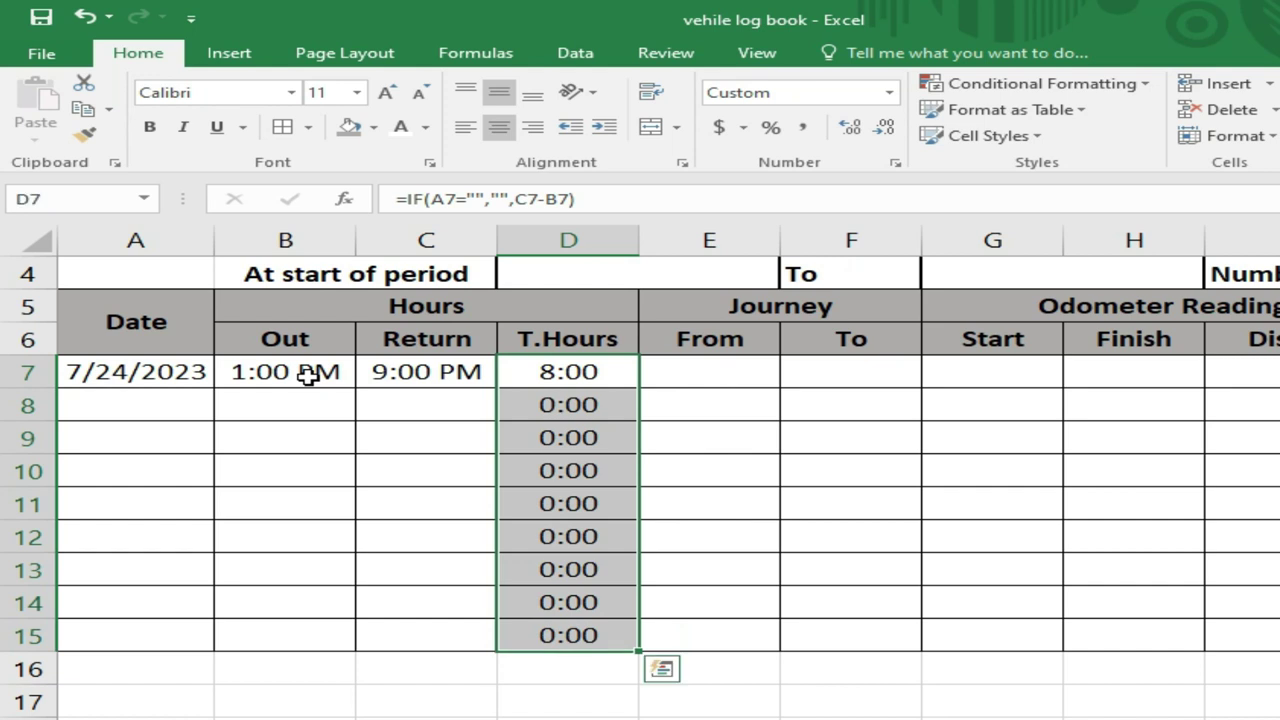
Fill the T.Hours formula down to D15, test it with a temporary date in A8, and widen the From column.
{"action": "key", "text": "Down"}
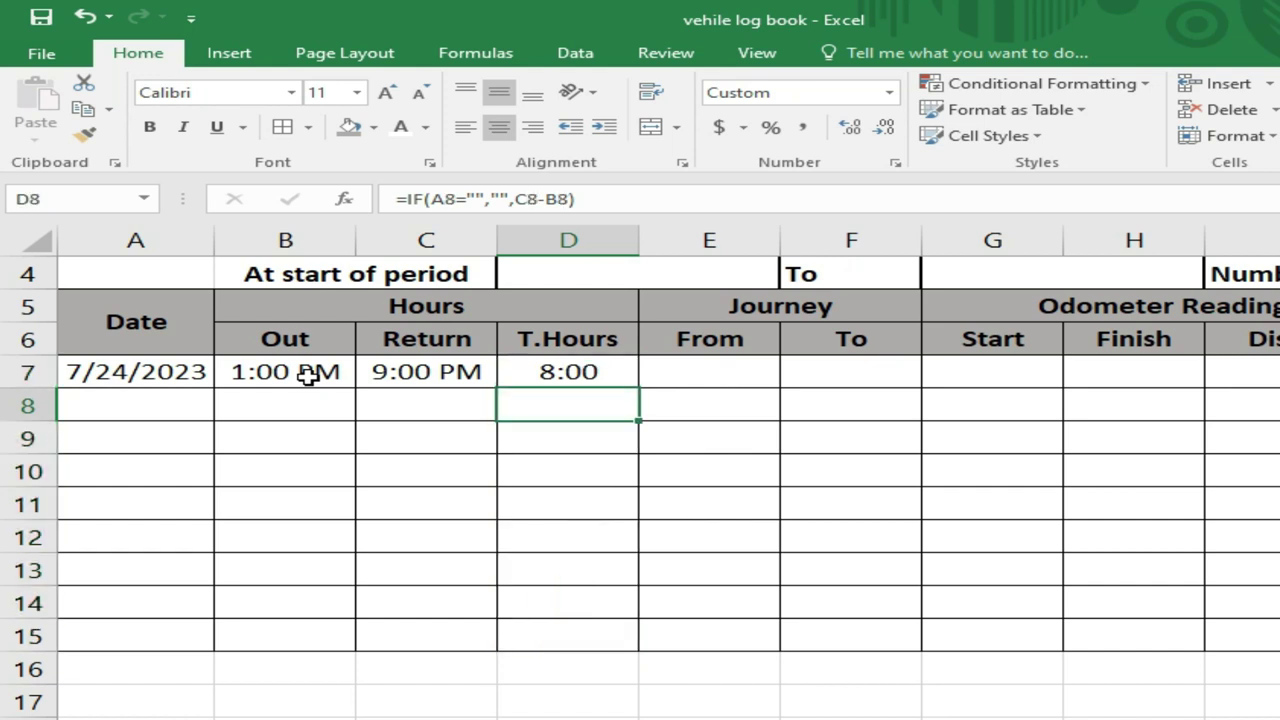
{"action": "key", "text": "Left"}
{"action": "key", "text": "Left"}
{"action": "key", "text": "Left"}
{"action": "key", "text": "ctrl+d"}
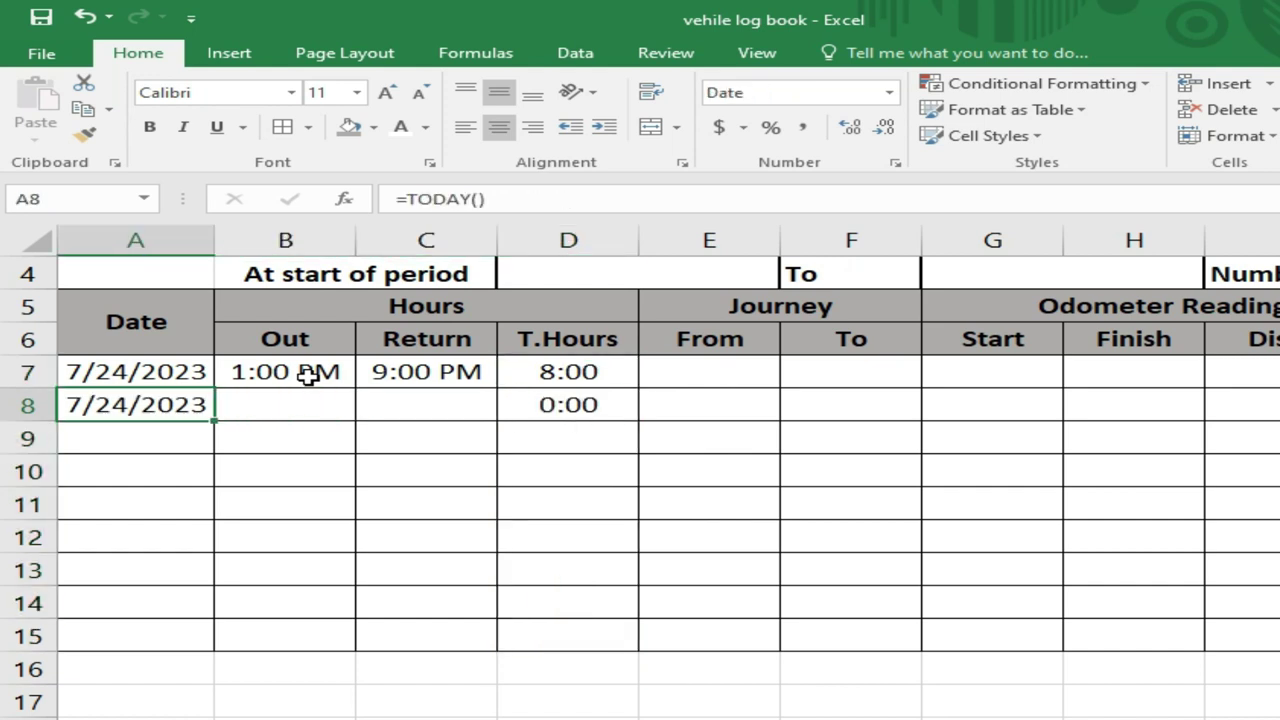
{"action": "key", "text": "Right"}
{"action": "key", "text": "Right"}
{"action": "key", "text": "Left"}
{"action": "key", "text": "Left"}
{"action": "key", "text": "Delete"}
{"action": "key", "text": "Up"}
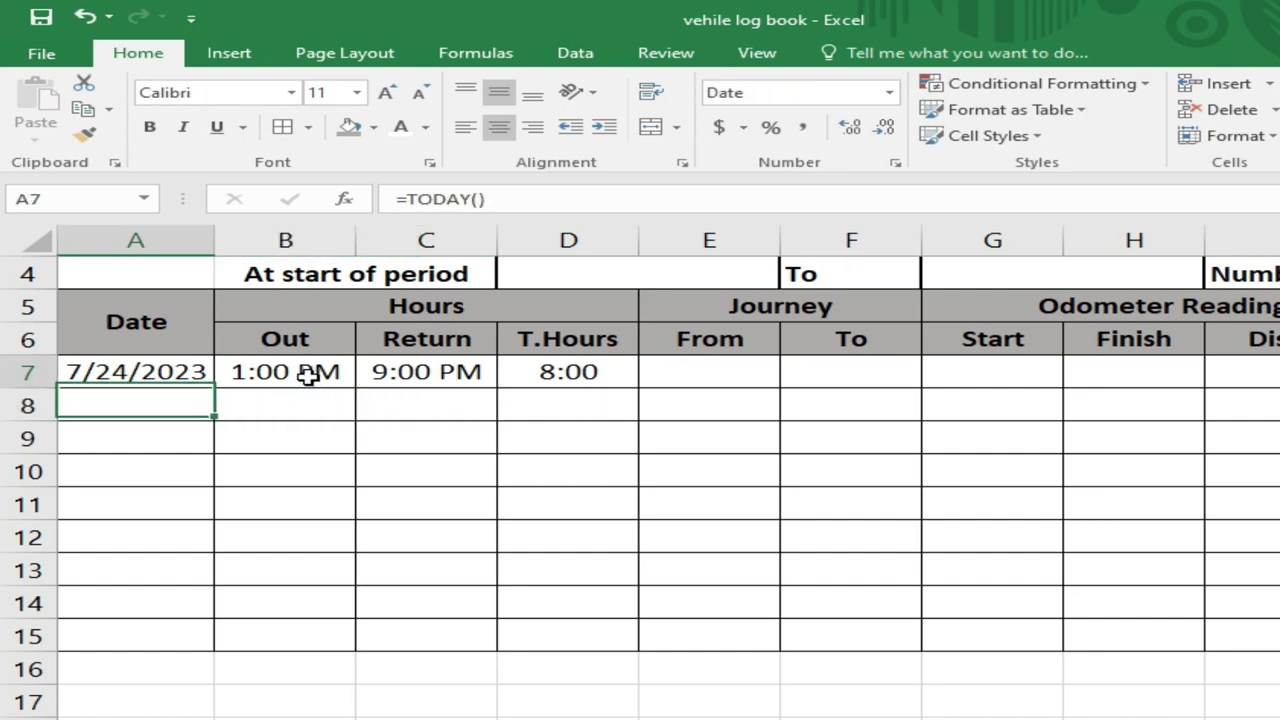
{"action": "key", "text": "Right"}
{"action": "key", "text": "Right"}
{"action": "key", "text": "Right"}
{"action": "key", "text": "Right"}
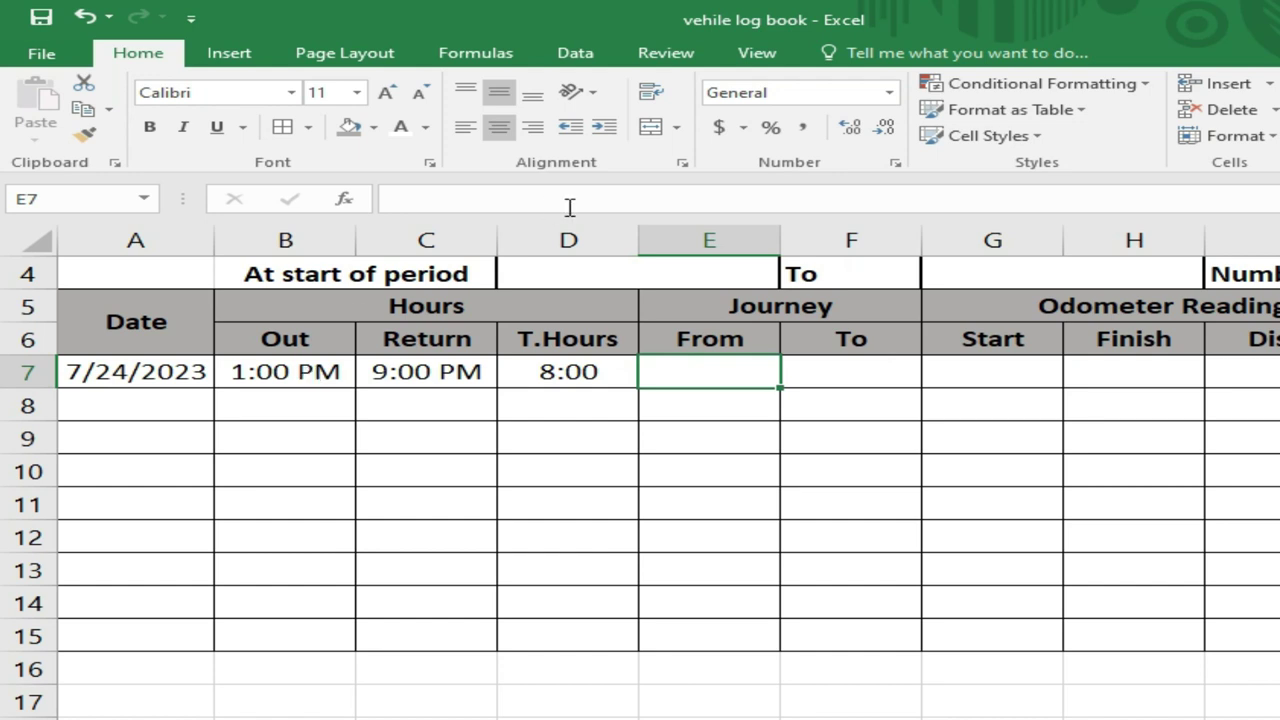
{"action": "left_click_drag", "start_coordinate": [780, 238], "coordinate": [800, 238]}
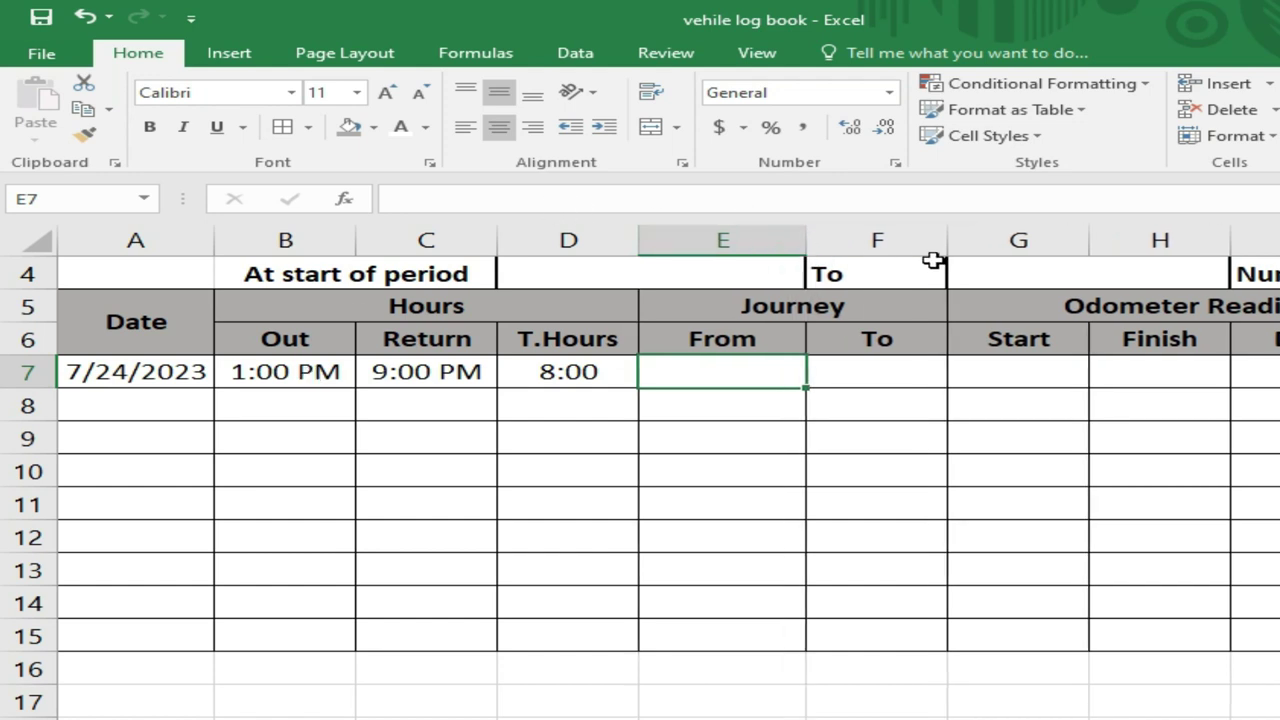
Widen the To column and enter Faisalabad as From and Lahore as To for the first trip.
{"action": "left_click", "coordinate": [948, 248]}
{"action": "left_click_drag", "start_coordinate": [957, 252], "coordinate": [961, 252]}
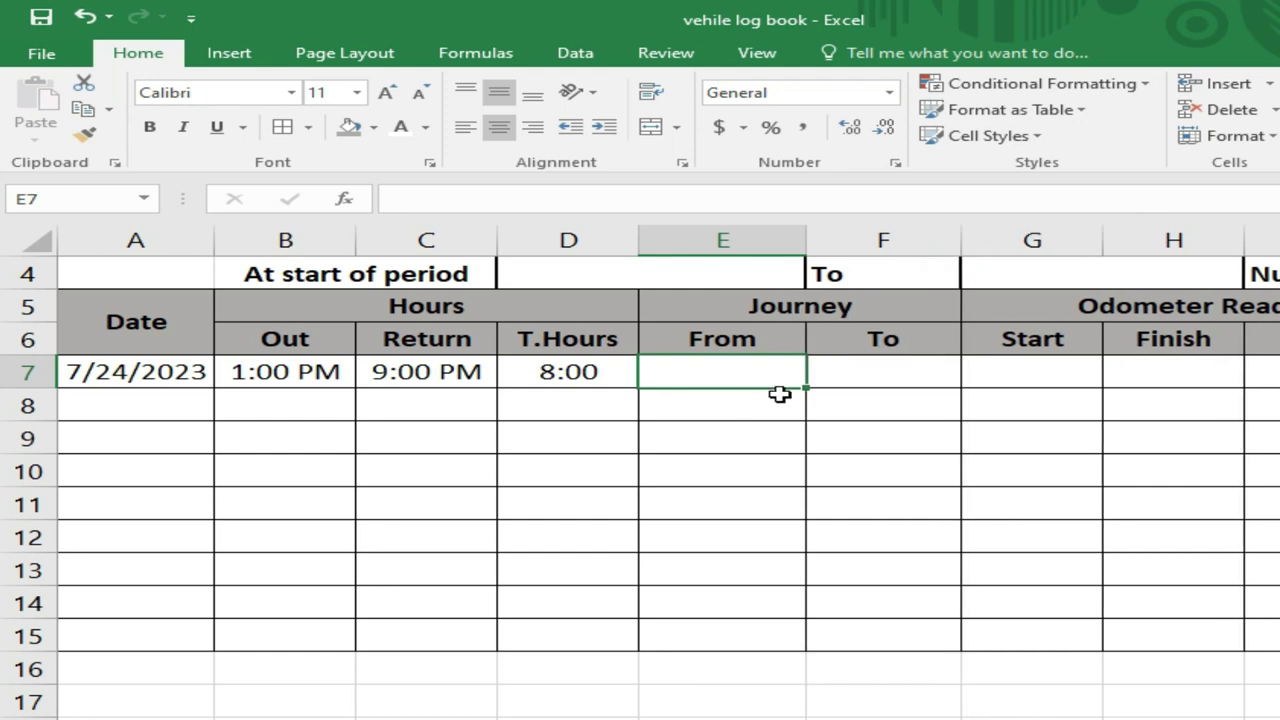
{"action": "type", "text": "Faisalabad"}
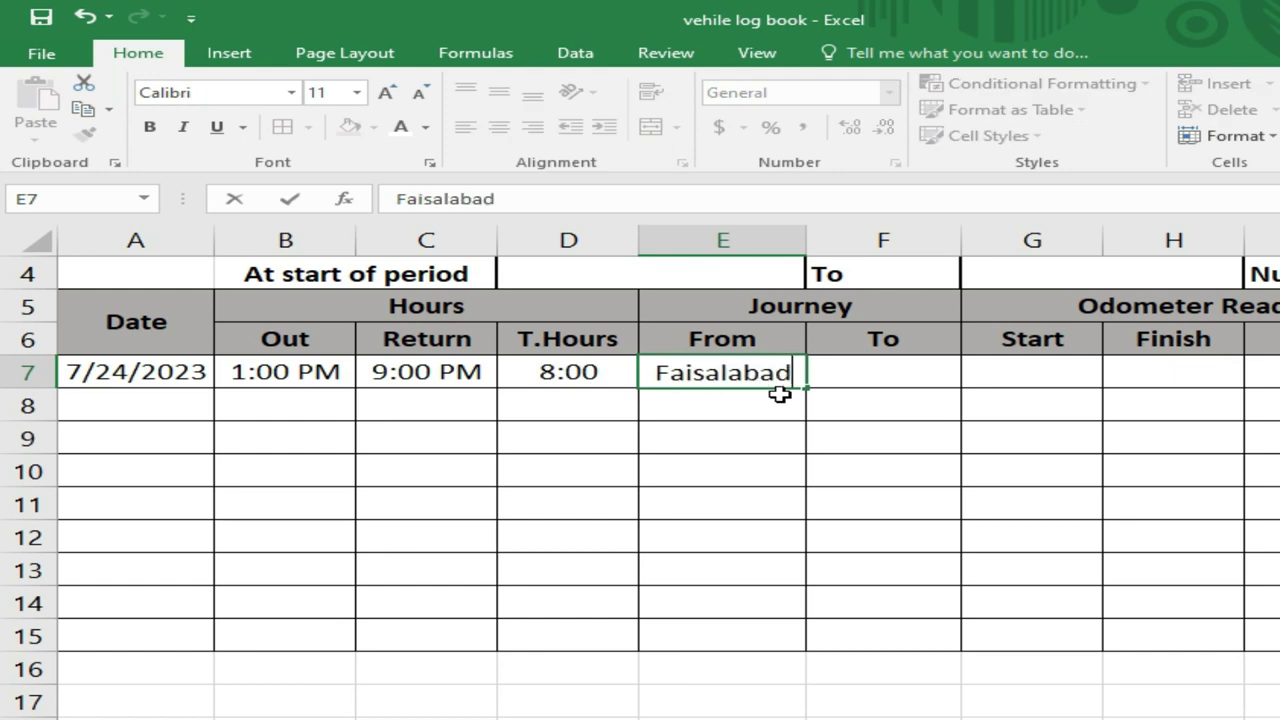
{"action": "key", "text": "Tab"}
{"action": "type", "text": "Lahore"}
{"action": "key", "text": "Tab"}
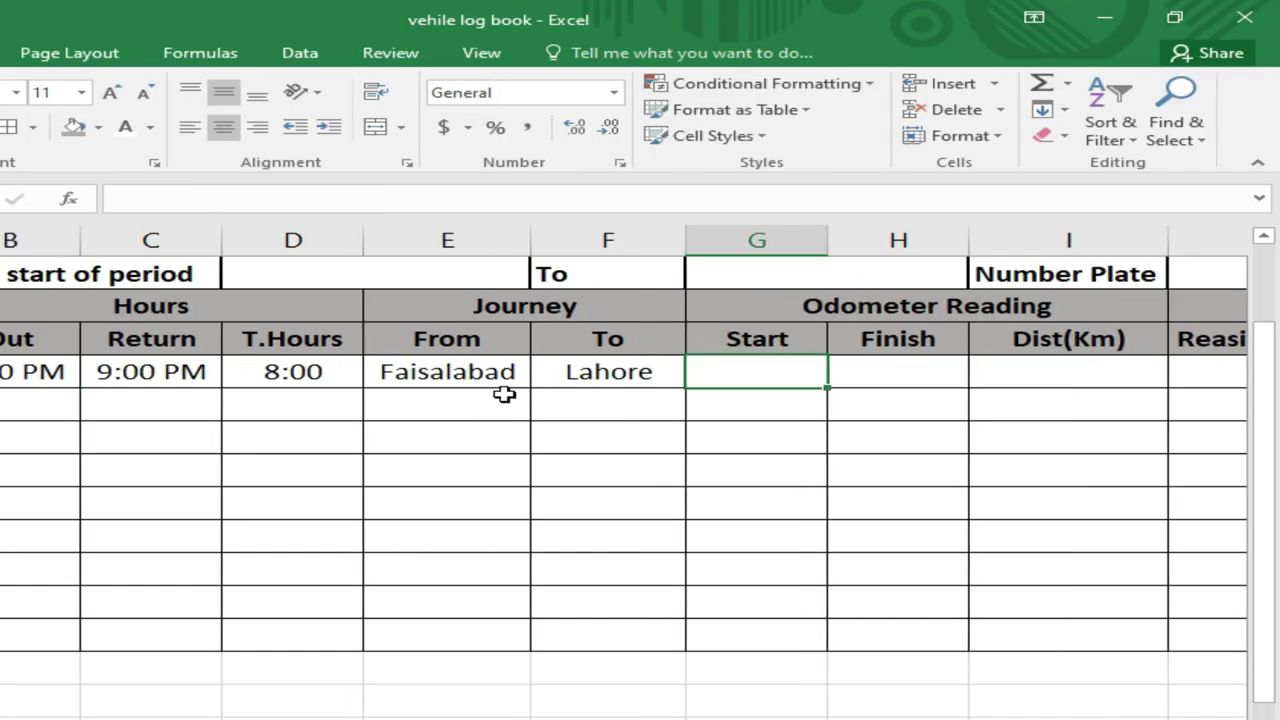
Enter the first trip's odometer readings: Start 50012 and Finish 50200.
{"action": "key", "text": "Tab"}
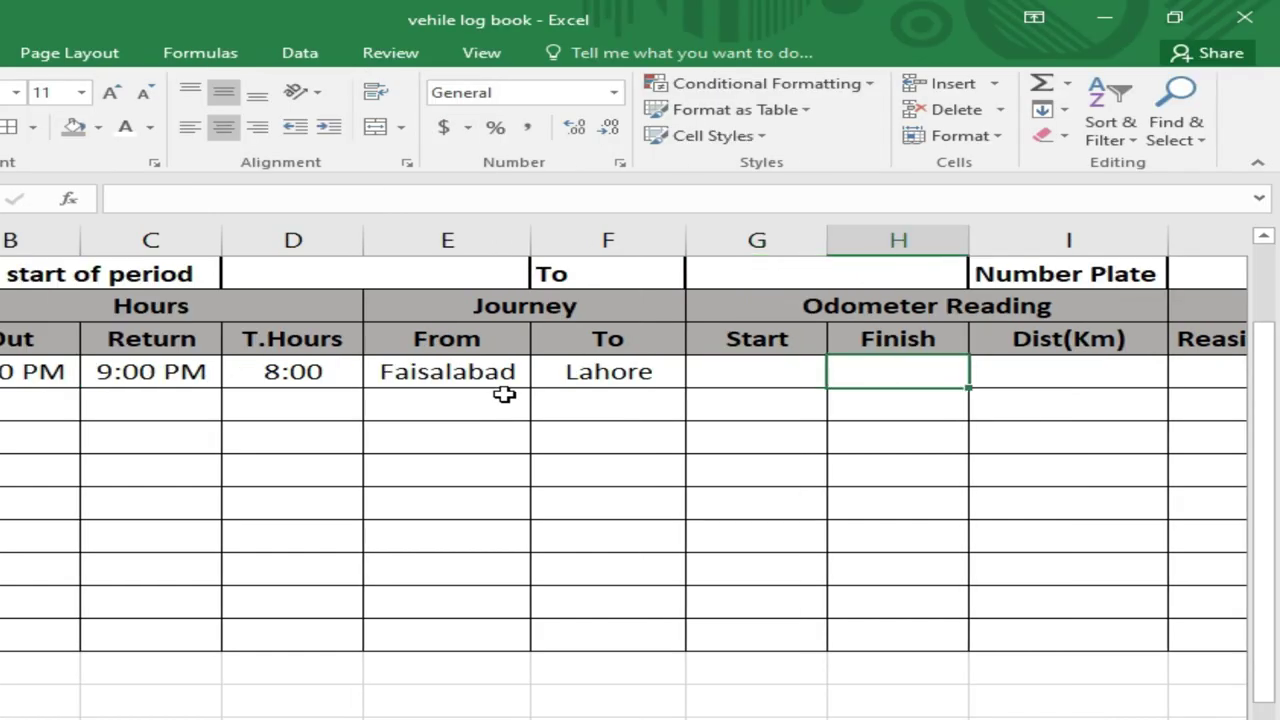
{"action": "key", "text": "Left"}
{"action": "key", "text": "Left"}
{"action": "key", "text": "Right"}
{"action": "type", "text": "50012"}
{"action": "key", "text": "Tab"}
{"action": "key", "text": "Left"}
{"action": "key", "text": "Right"}
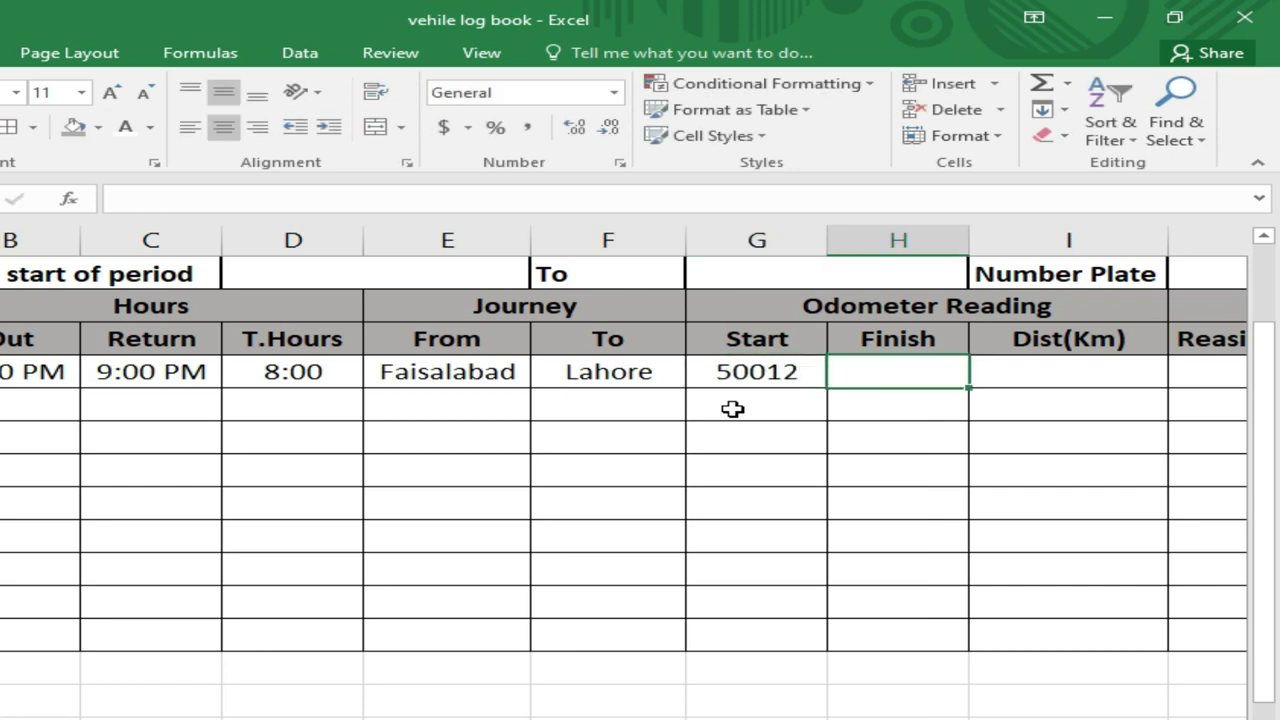
{"action": "type", "text": "5020"}
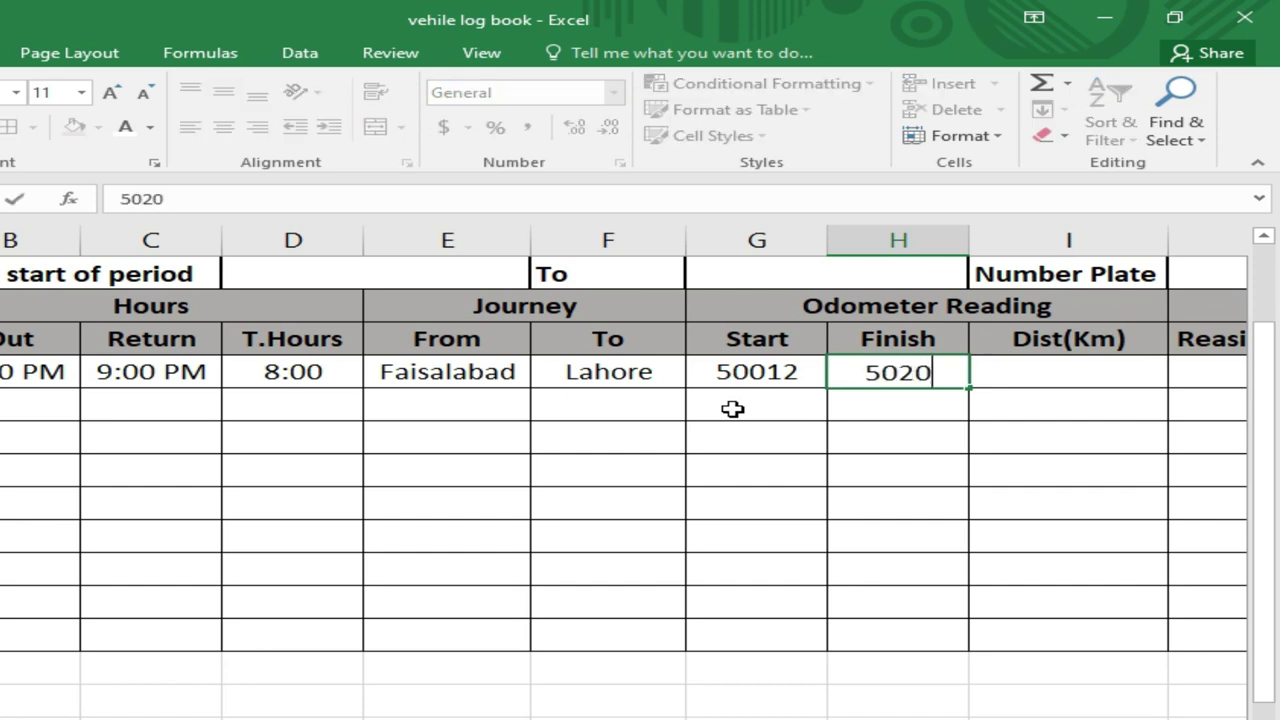
{"action": "type", "text": "0"}
{"action": "key", "text": "Right"}
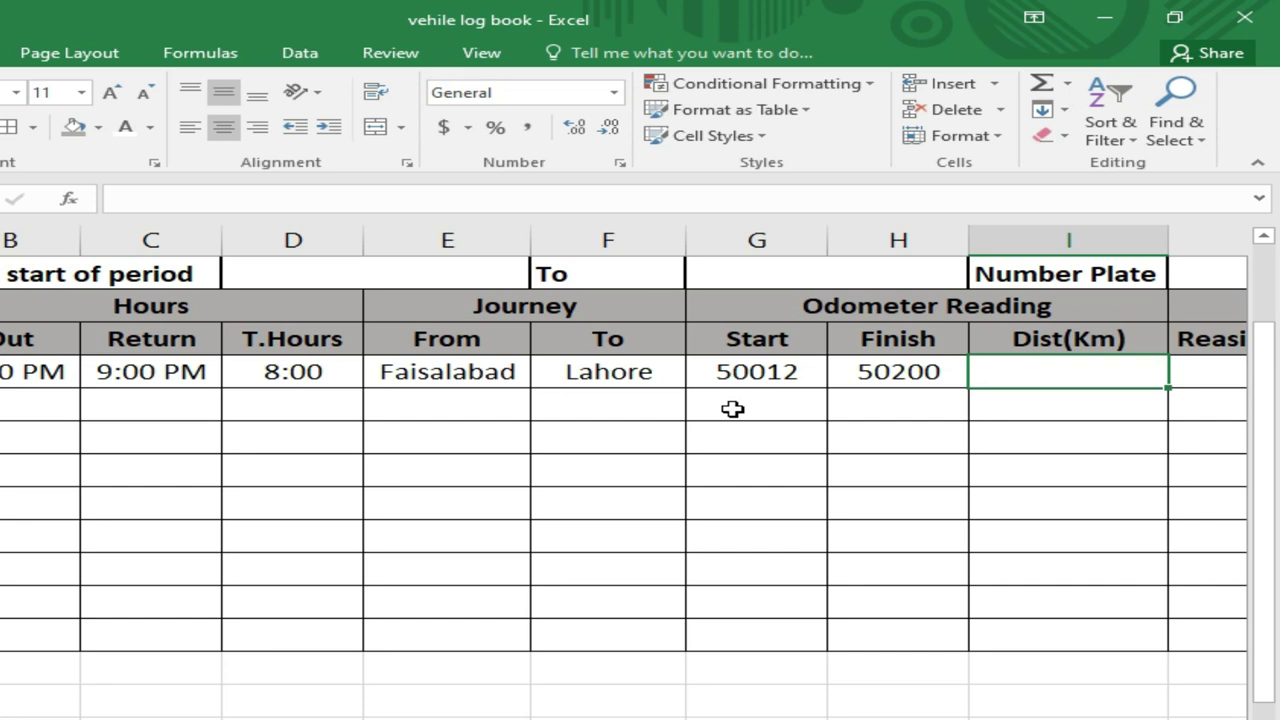
Enter =H7-G7 in I7 so the first trip's distance shows 188.
{"action": "type", "text": "="}
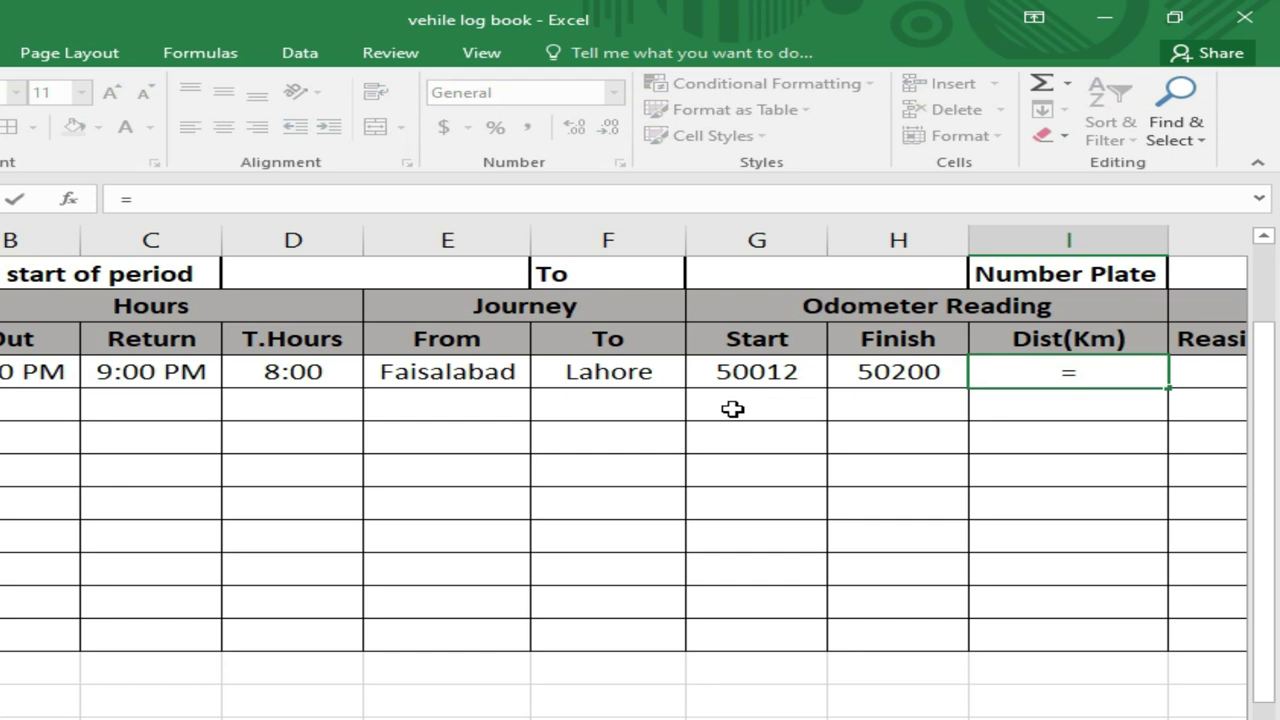
{"action": "scroll", "coordinate": [624, 472], "scroll_direction": "right", "scroll_amount": 1}
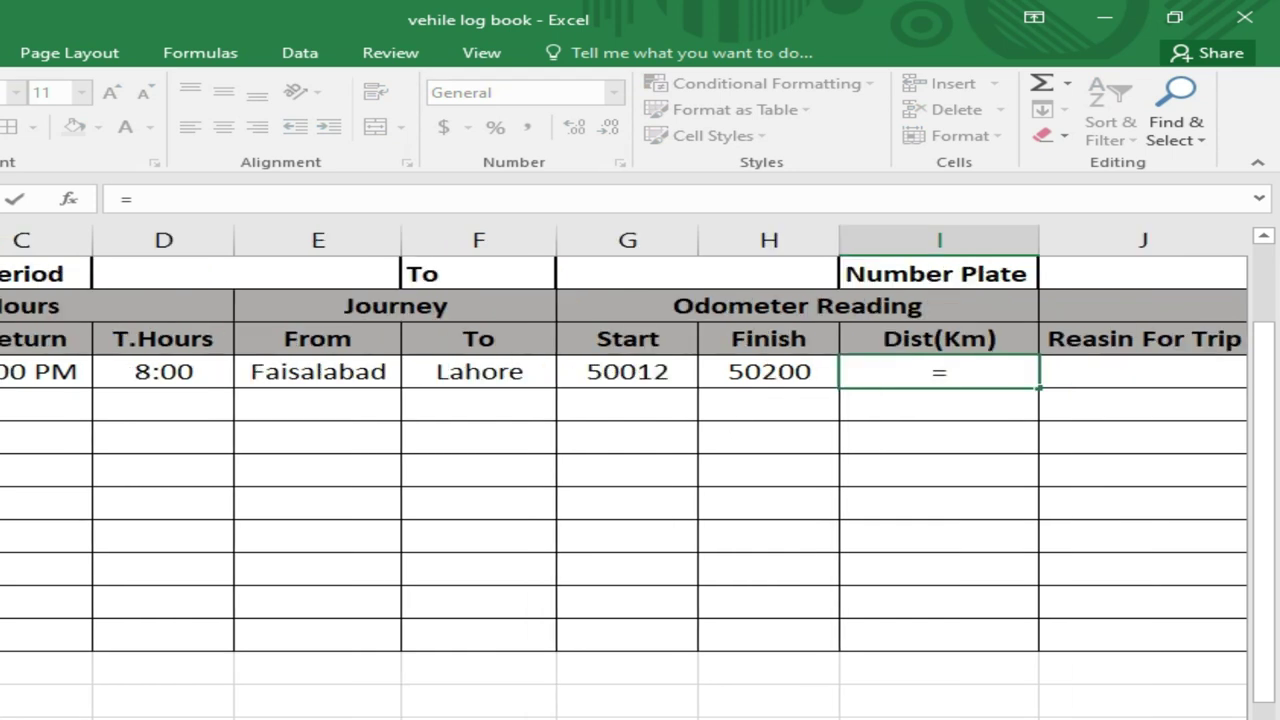
{"action": "scroll", "coordinate": [624, 472], "scroll_direction": "right", "scroll_amount": 1}
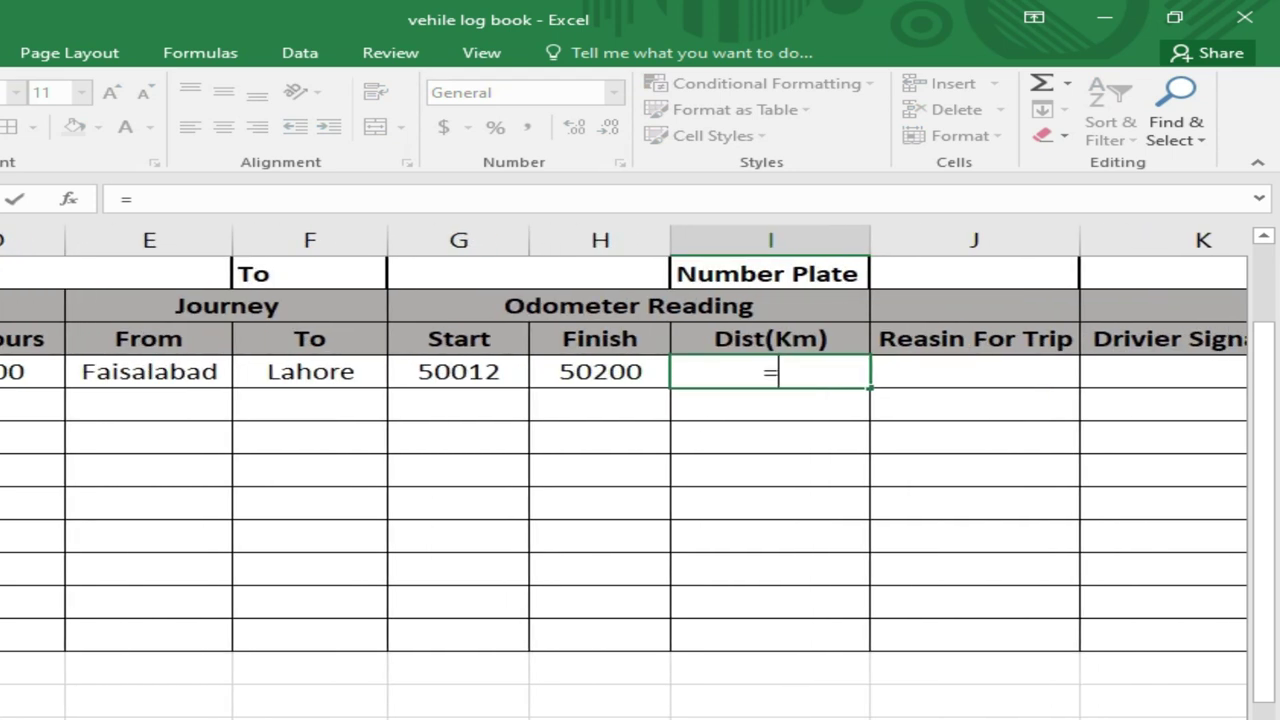
{"action": "left_click", "coordinate": [603, 378]}
{"action": "type", "text": "-"}
{"action": "left_click", "coordinate": [480, 373]}
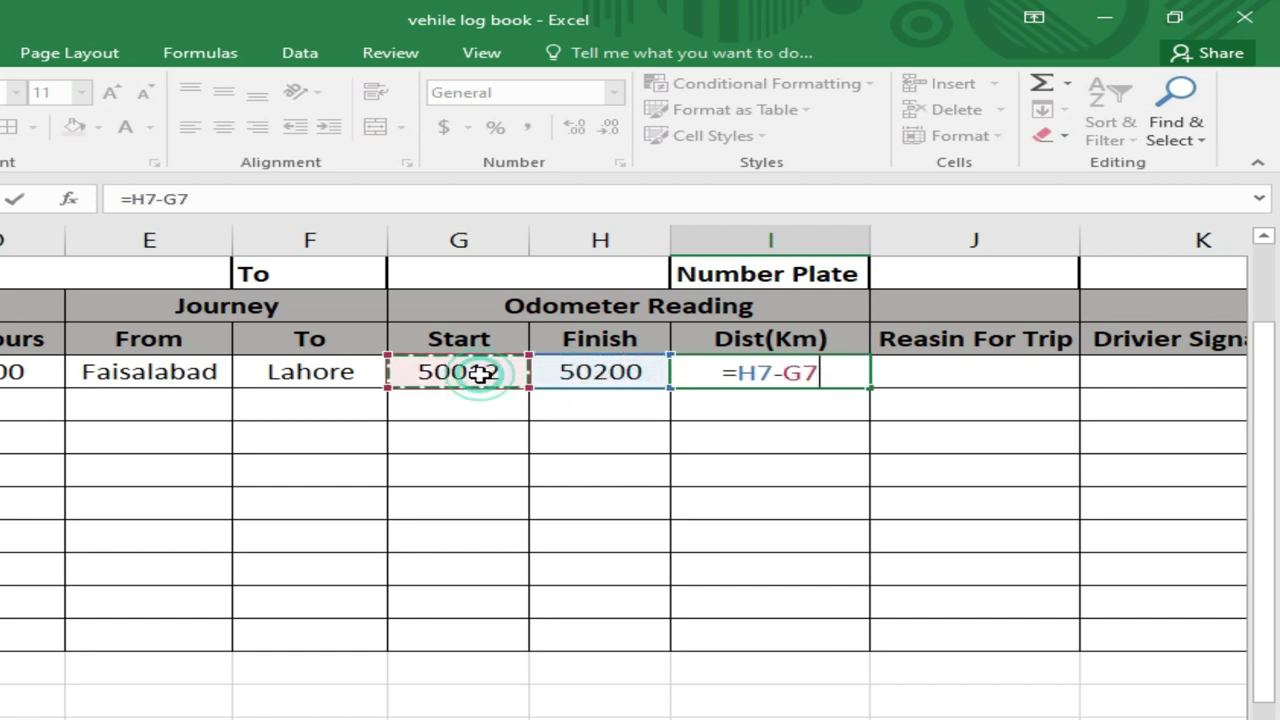
{"action": "key", "text": "Return"}
Fill the distance formula down to I15 and check the copied formula in row 8.
{"action": "key", "text": "Left"}
{"action": "key", "text": "Up"}
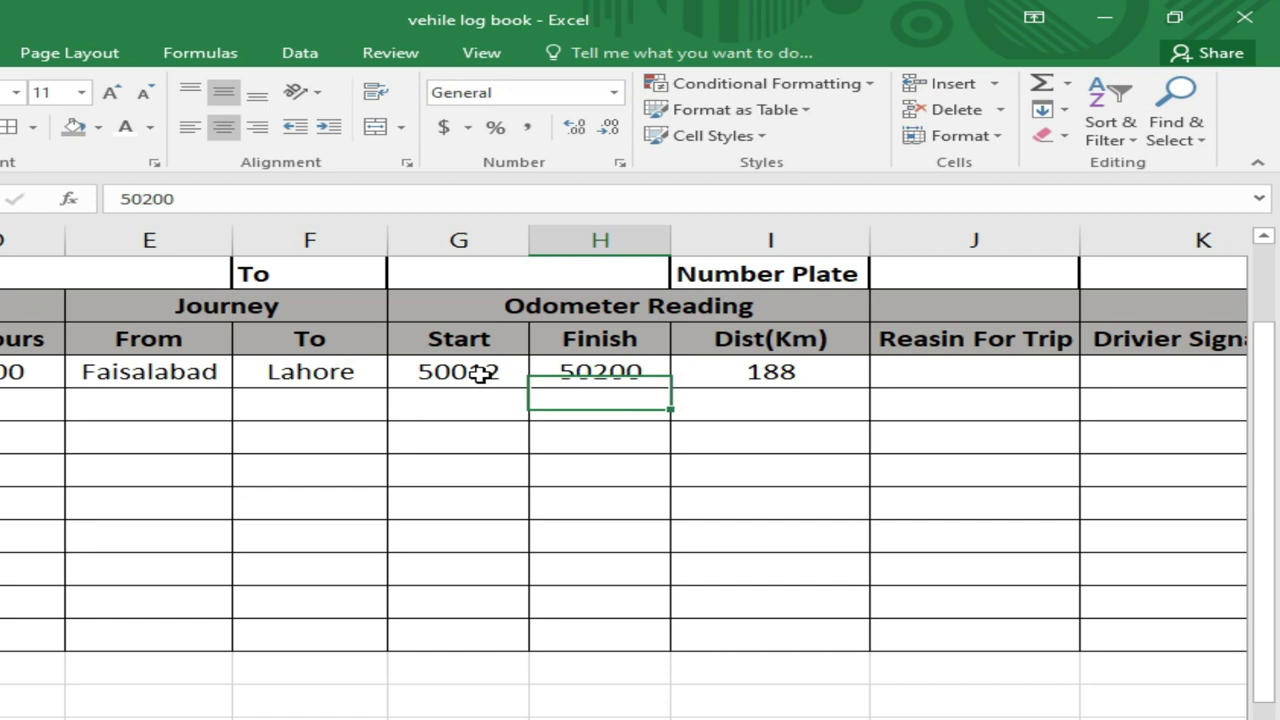
{"action": "key", "text": "Right"}
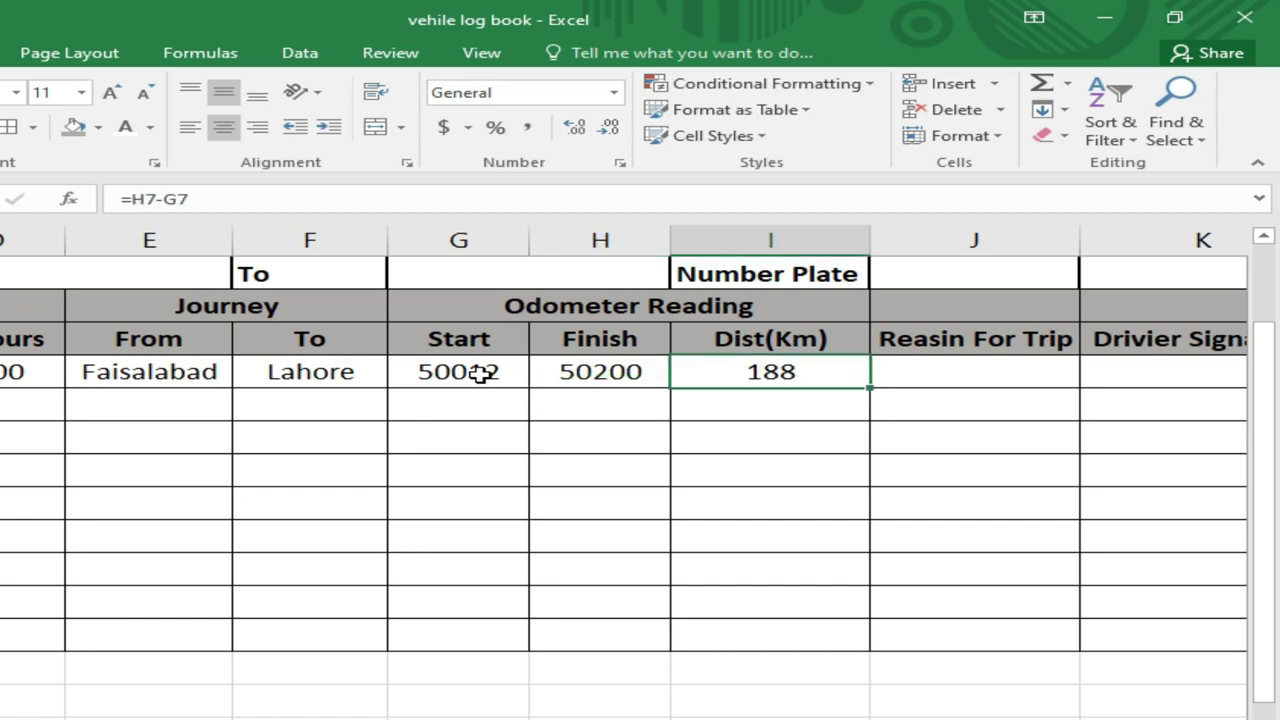
{"action": "key", "text": "shift+Down"}
{"action": "key", "text": "shift+Down"}
{"action": "key", "text": "shift+Down"}
{"action": "key", "text": "shift+Down"}
{"action": "key", "text": "shift+Down"}
{"action": "key", "text": "shift+Down"}
{"action": "key", "text": "shift+Down"}
{"action": "key", "text": "shift+Down"}
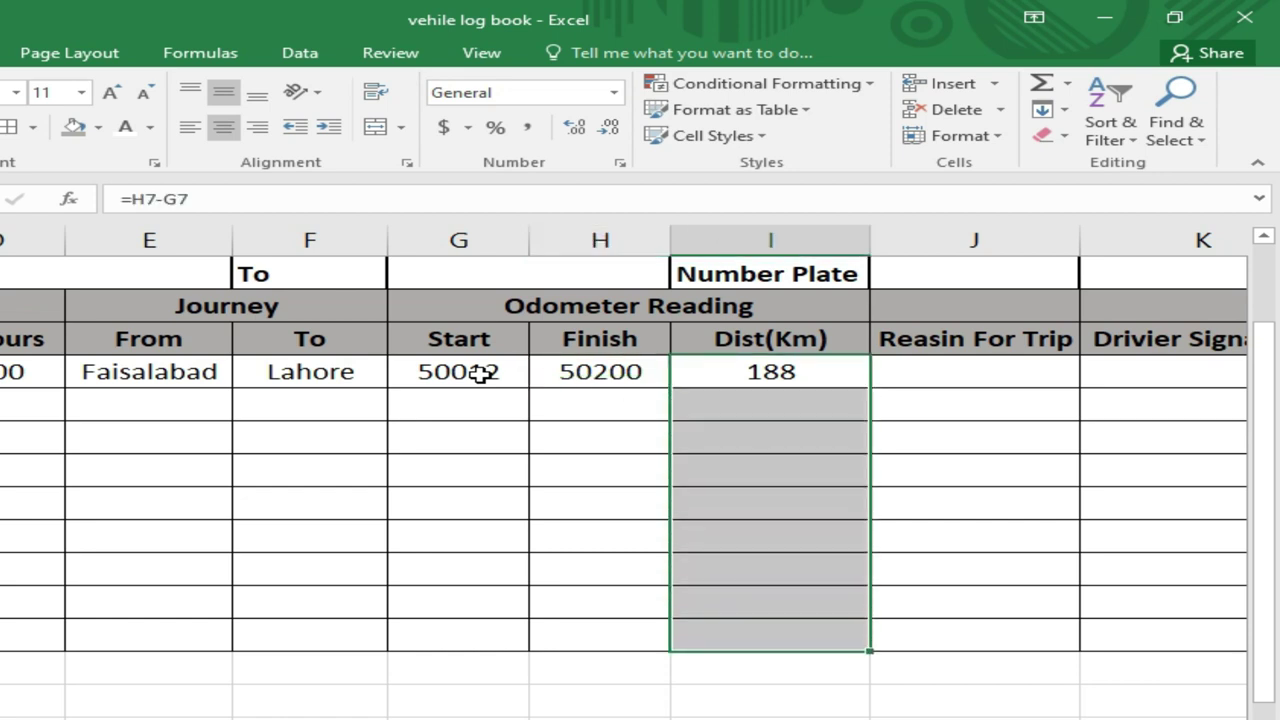
{"action": "key", "text": "ctrl+d"}
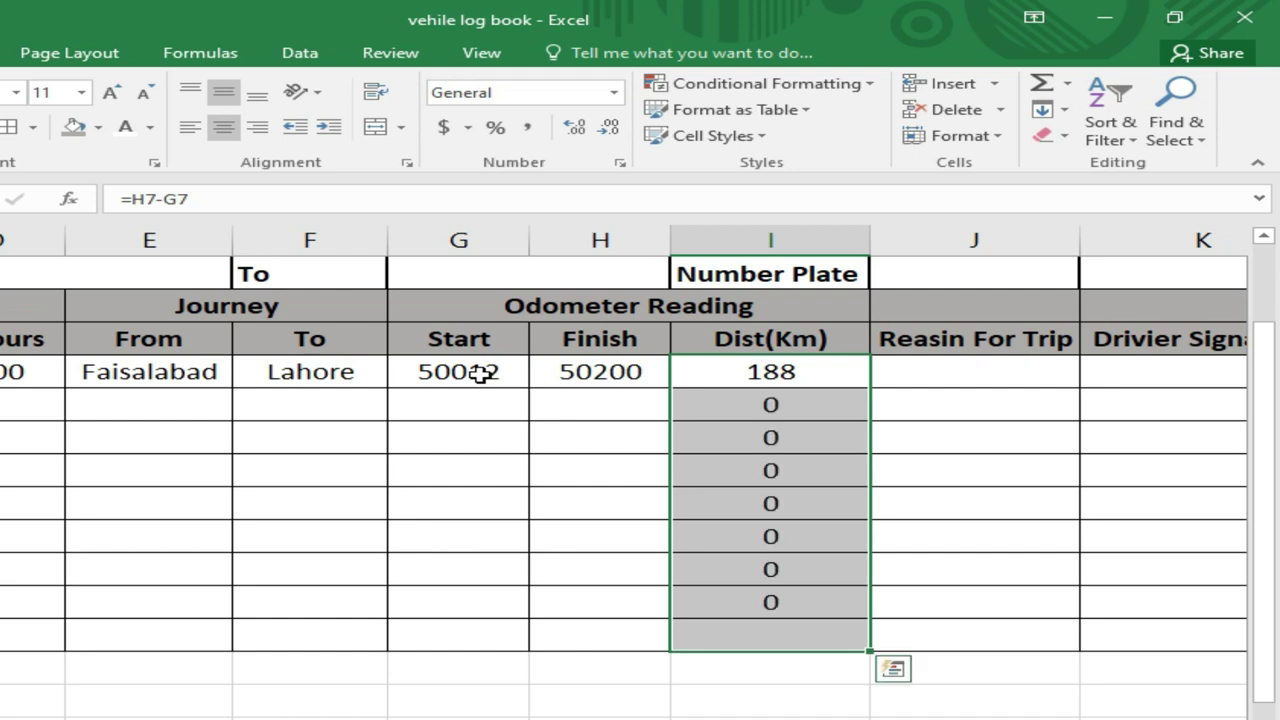
{"action": "key", "text": "Down"}
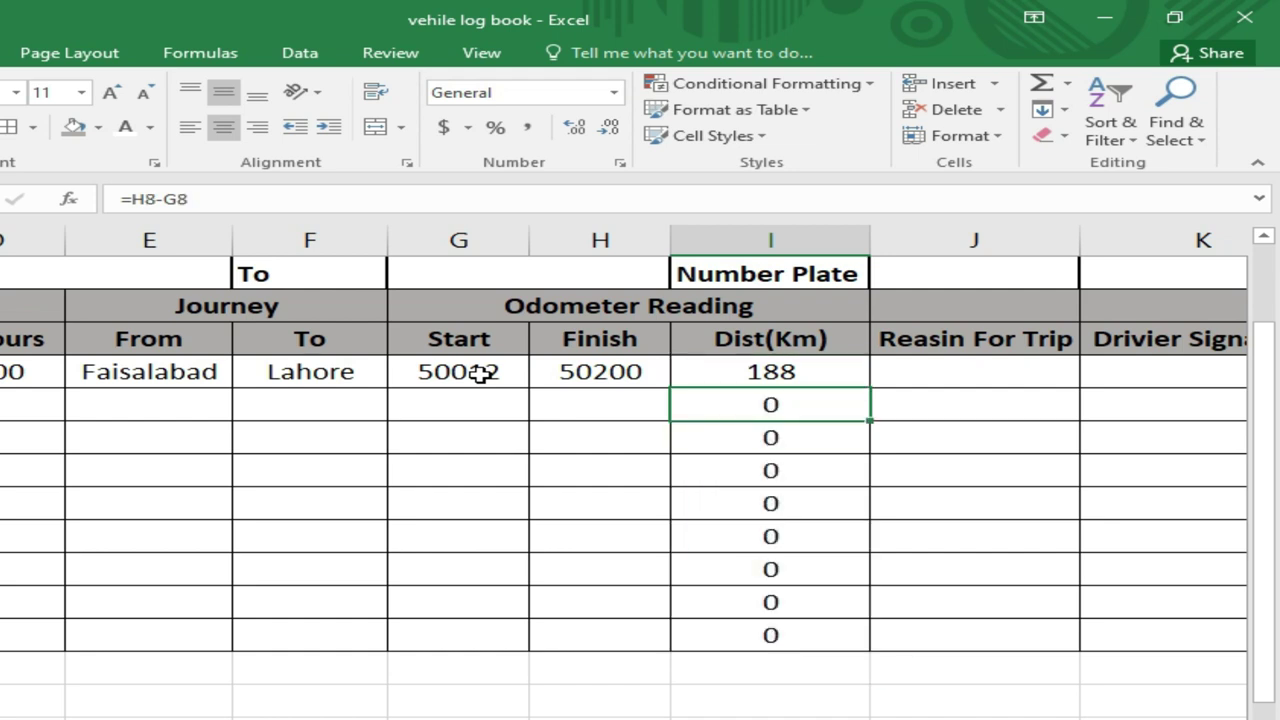
{"action": "key", "text": "Left"}
{"action": "key", "text": "Left"}
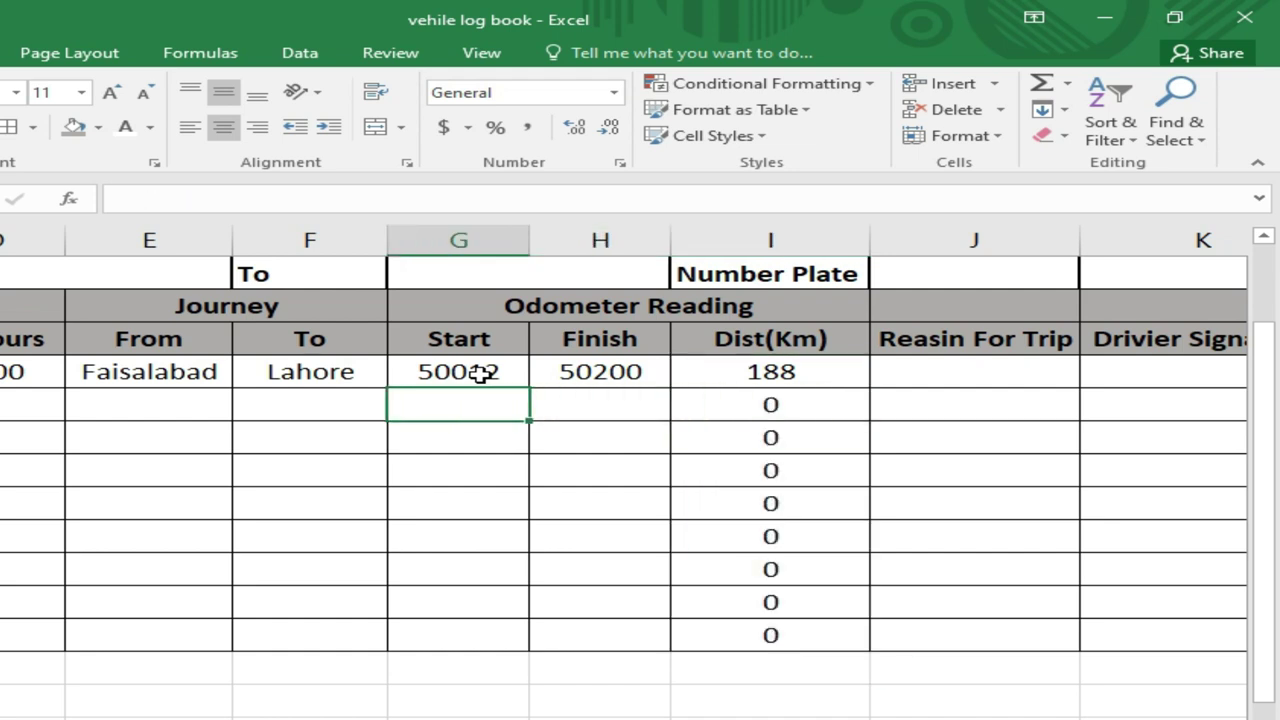
{"action": "key", "text": "Left"}
{"action": "key", "text": "Right"}
{"action": "key", "text": "Right"}
{"action": "key", "text": "Right"}
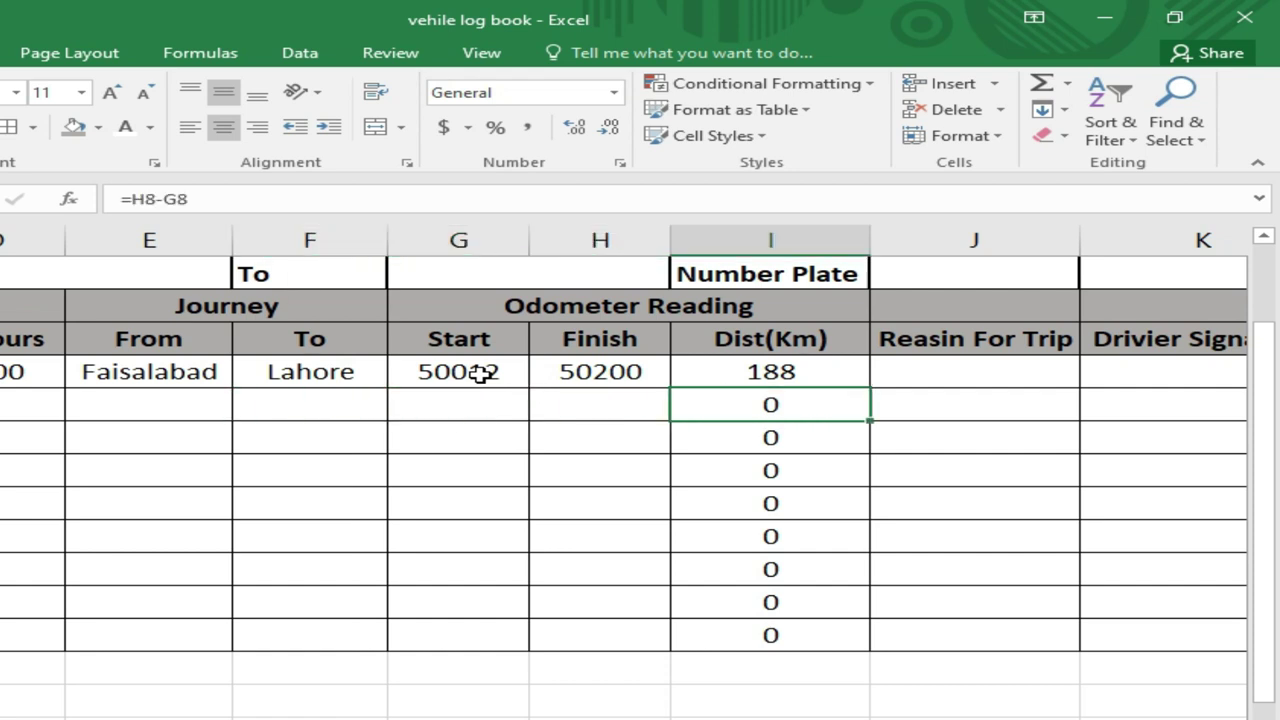
{"action": "left_click", "coordinate": [722, 371]}
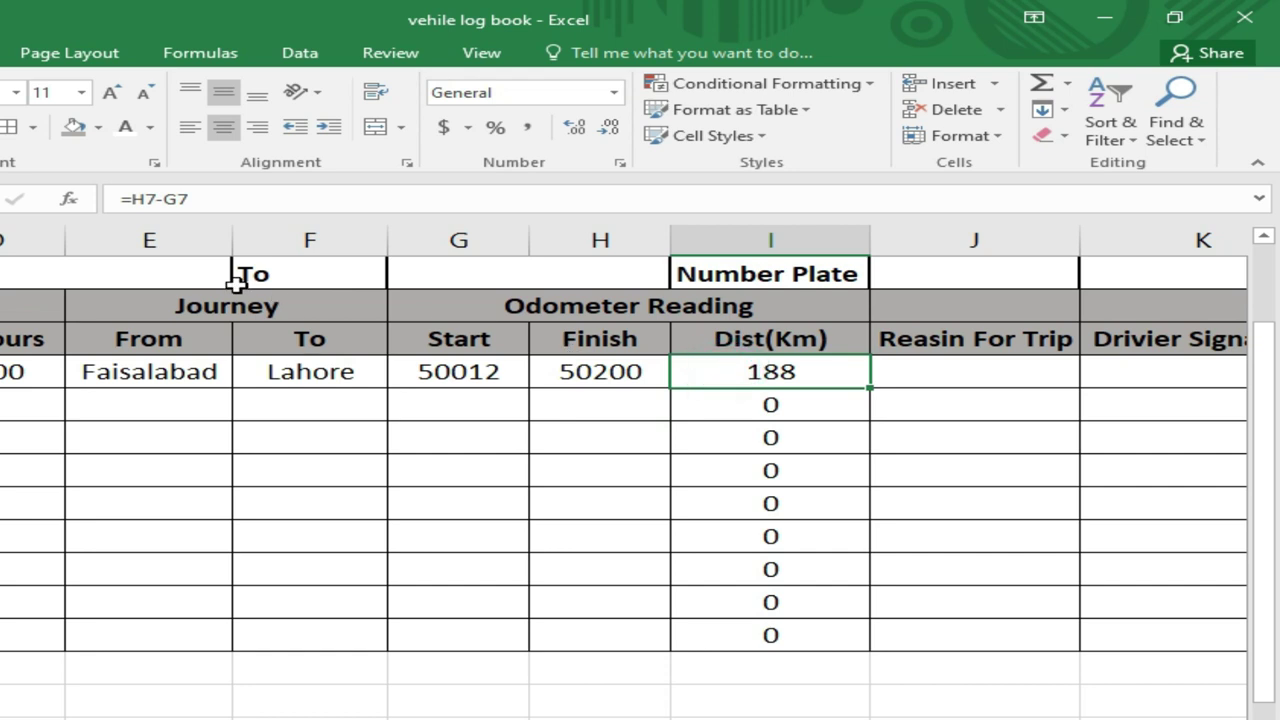
Change I7's formula to =IF(A7="","",H7-G7) so undated rows stay blank.
{"action": "left_click", "coordinate": [125, 198]}
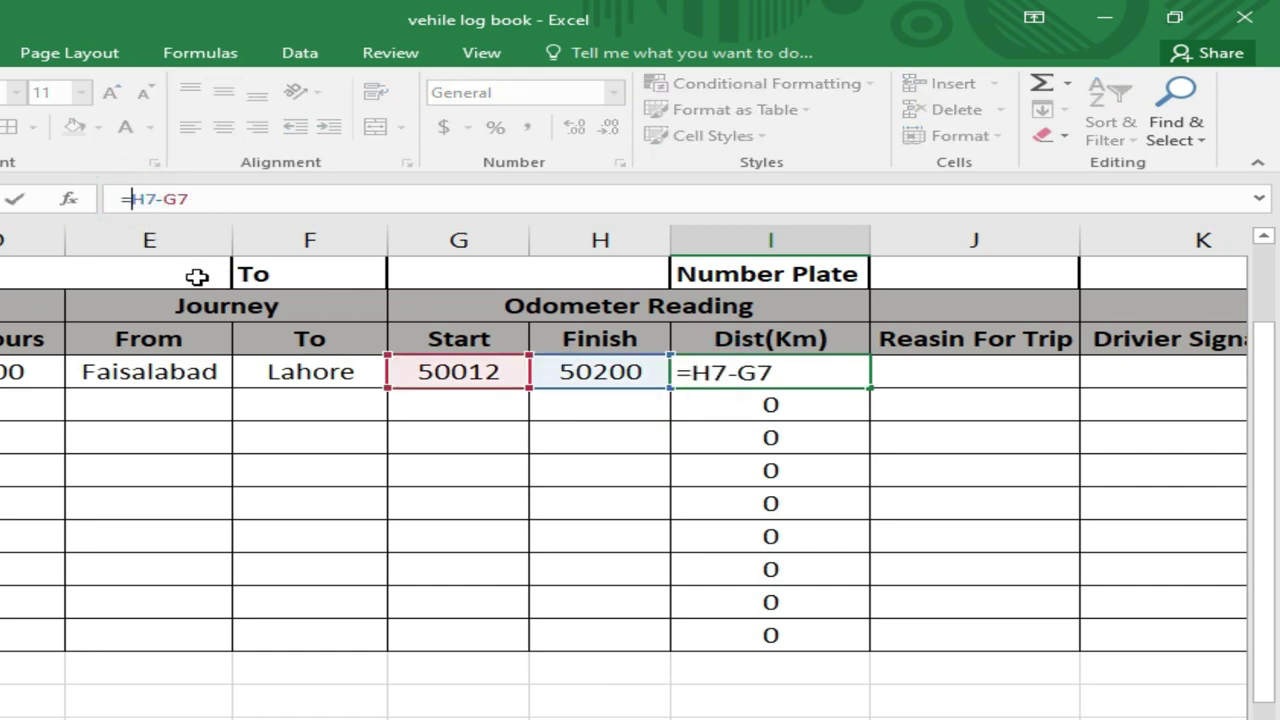
{"action": "type", "text": "if"}
{"action": "key", "text": "Tab"}
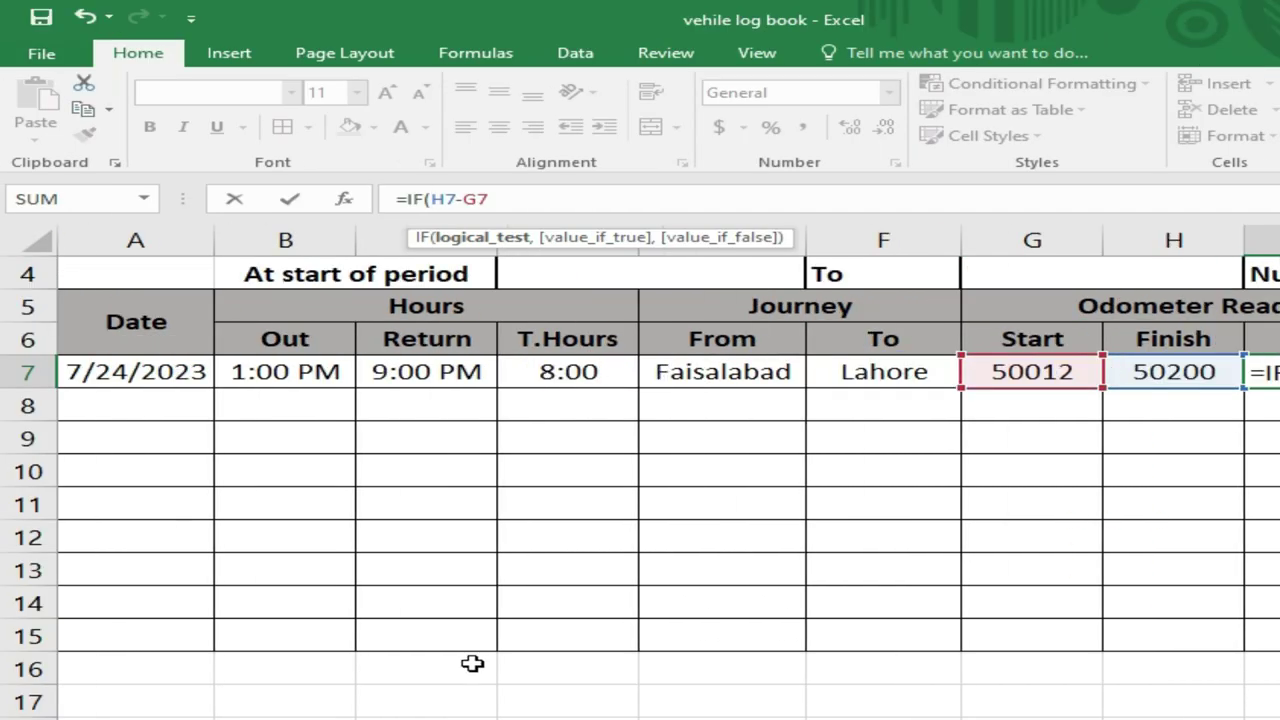
{"action": "left_click", "coordinate": [130, 371]}
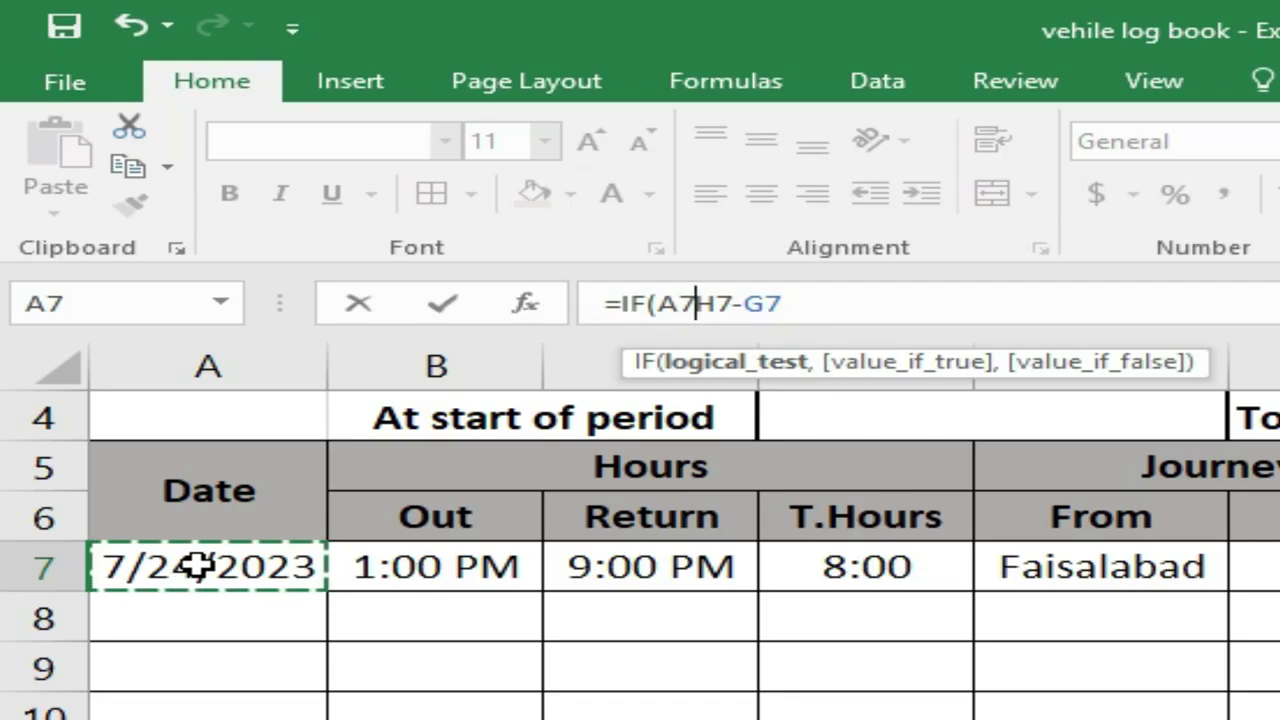
{"action": "type", "text": "+"}
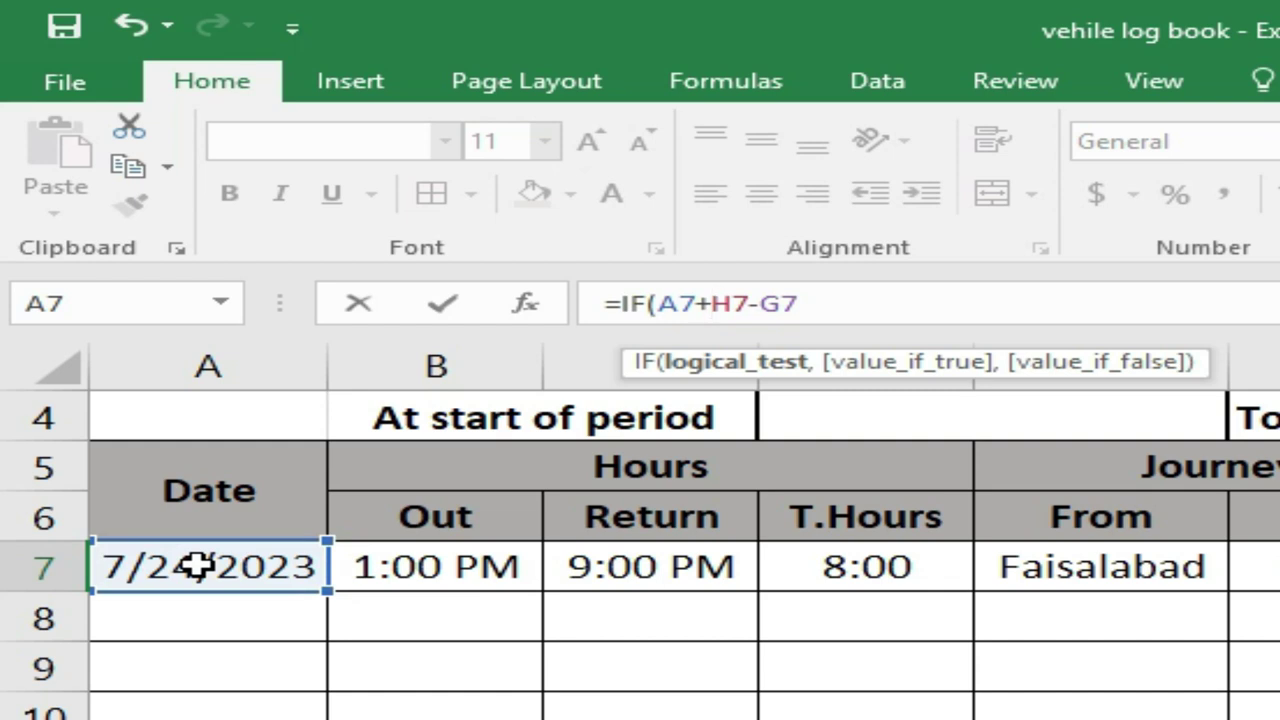
{"action": "key", "text": "BackSpace"}
{"action": "type", "text": "="}
{"action": "type", "text": "\"\",\""}
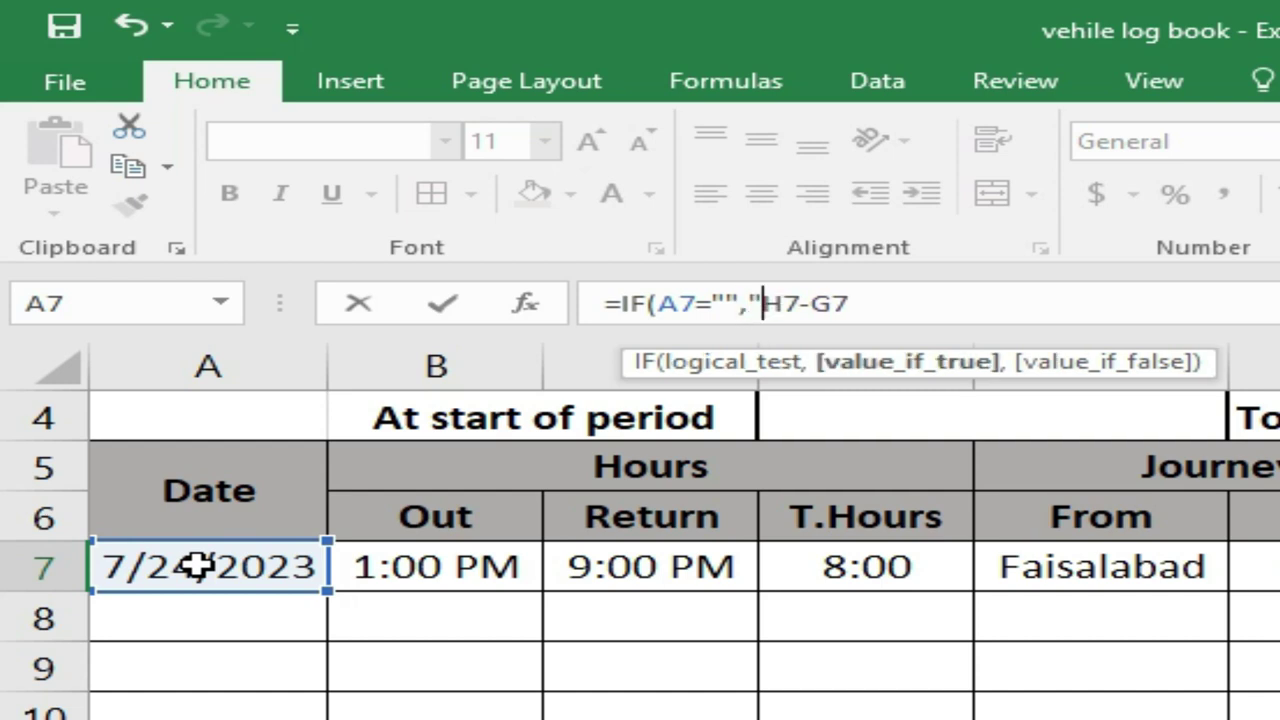
{"action": "type", "text": "\","}
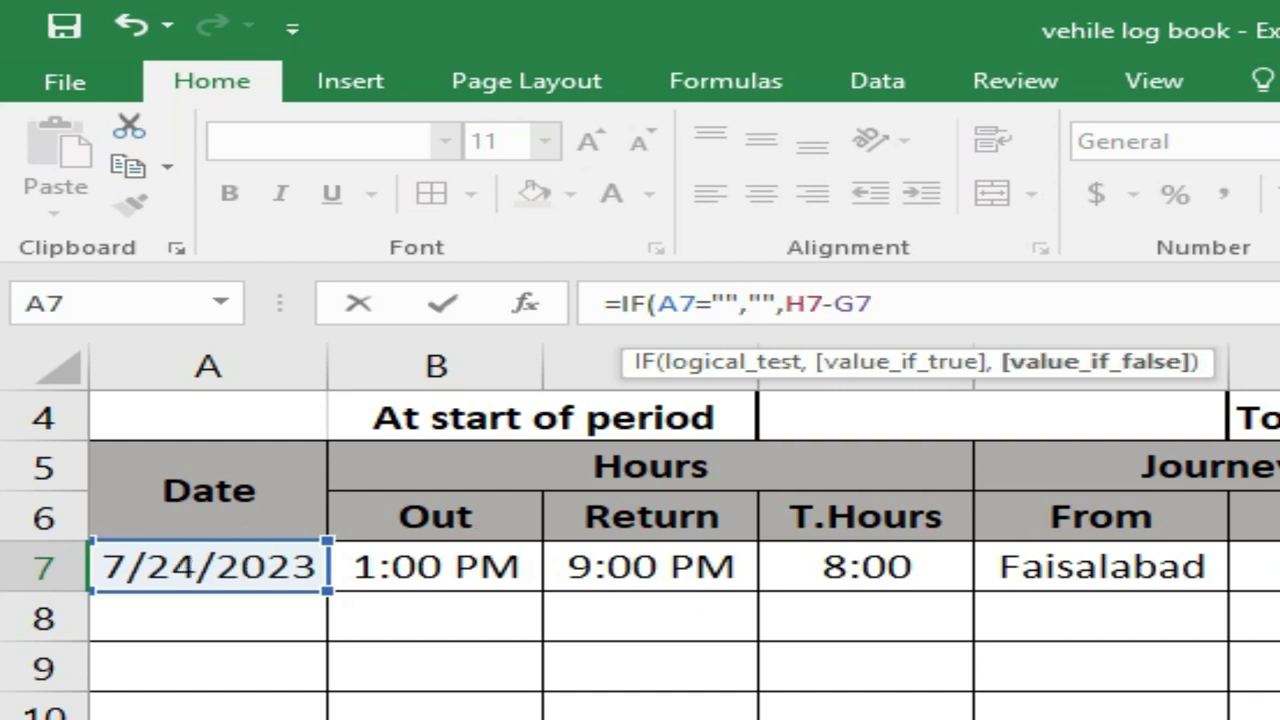
{"action": "left_click", "coordinate": [958, 314]}
{"action": "type", "text": ")"}
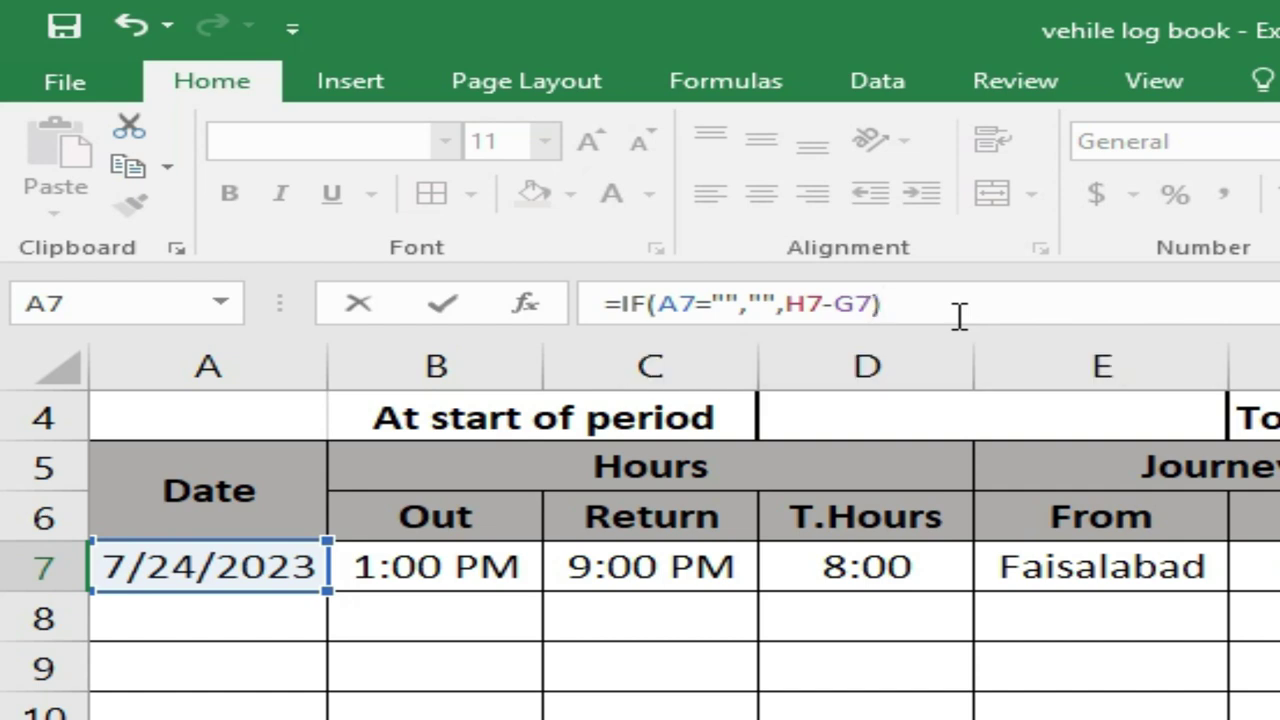
{"action": "key", "text": "Return"}
Fill the IF-based Dist(Km) formula from I7 down to I15.
{"action": "key", "text": "Up"}
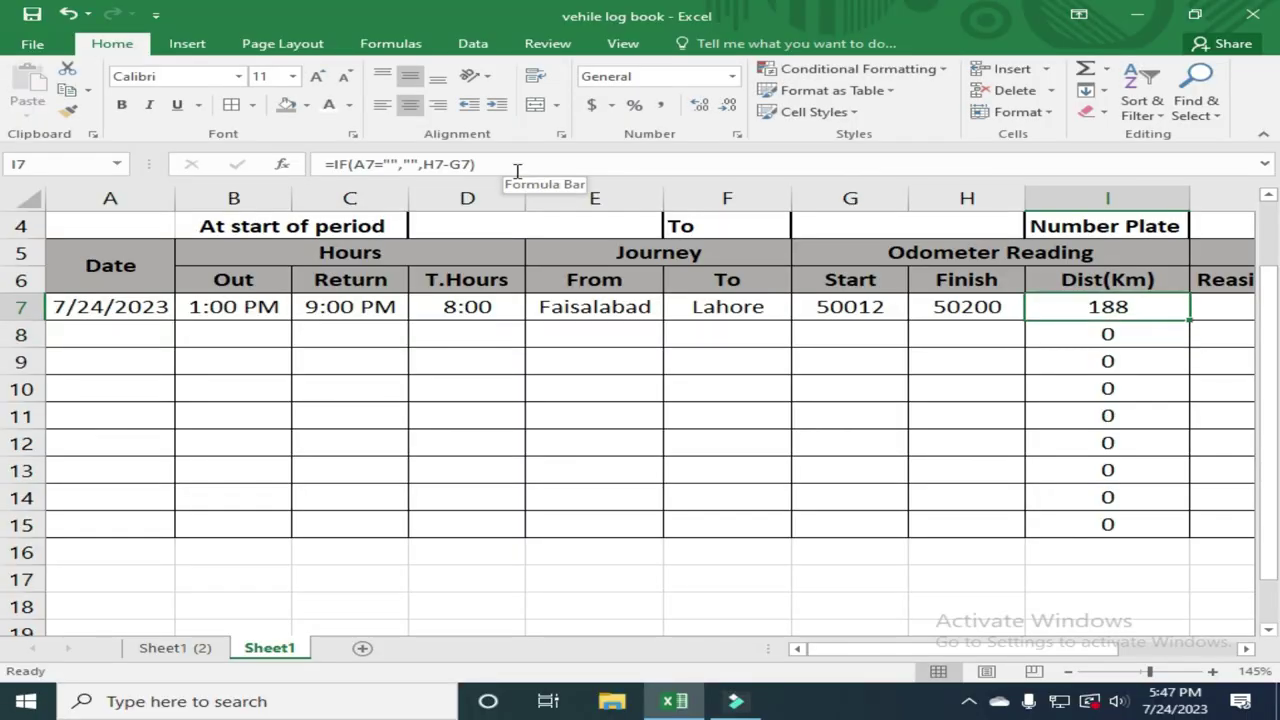
{"action": "key", "text": "shift+Down"}
{"action": "key", "text": "shift+Down"}
{"action": "key", "text": "shift+Down"}
{"action": "key", "text": "shift+Down"}
{"action": "key", "text": "shift+Down"}
{"action": "key", "text": "shift+Down"}
{"action": "key", "text": "shift+Down"}
{"action": "key", "text": "ctrl+d"}
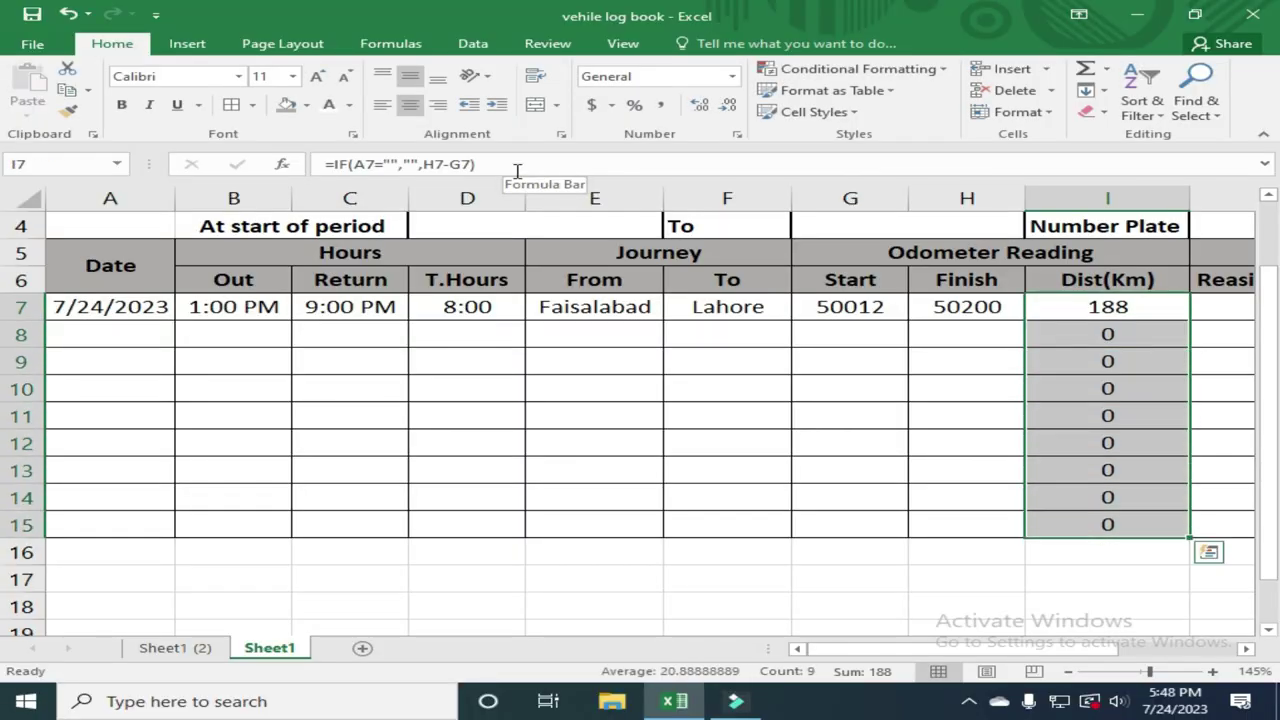
Enter Business Trip as the first trip's reason in J7.
{"action": "key", "text": "Right"}
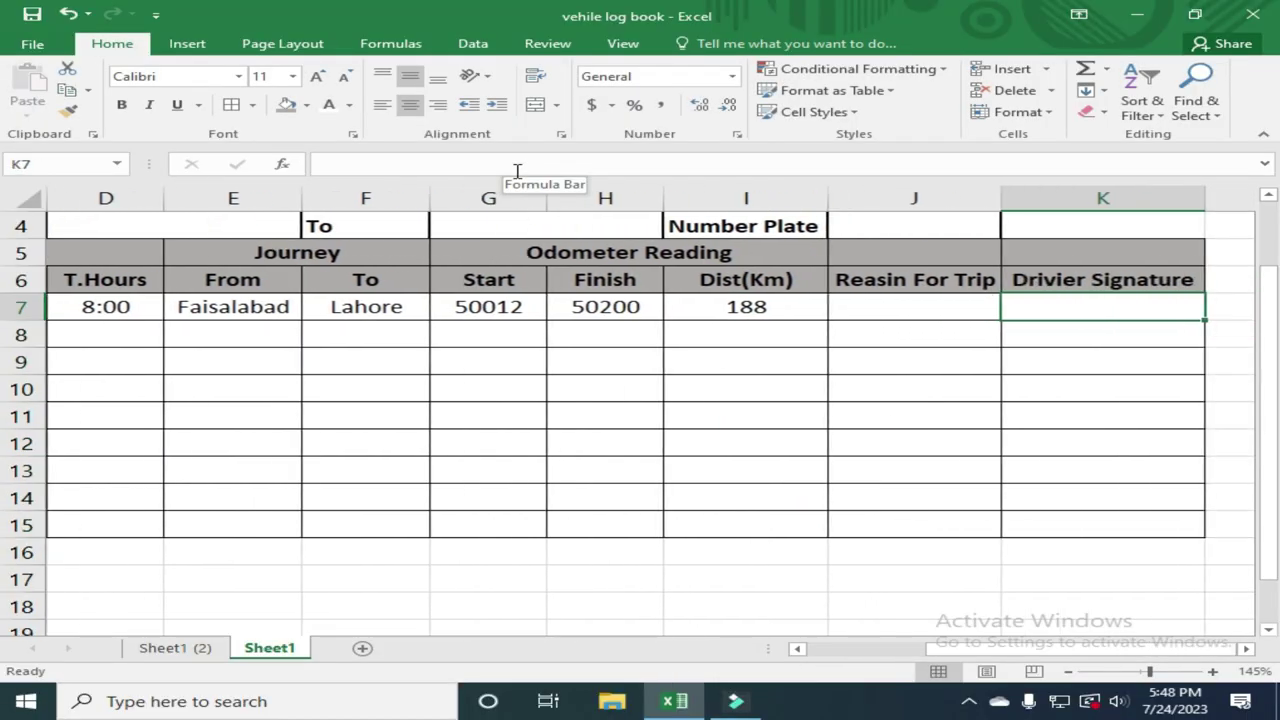
{"action": "key", "text": "Right"}
{"action": "key", "text": "Left"}
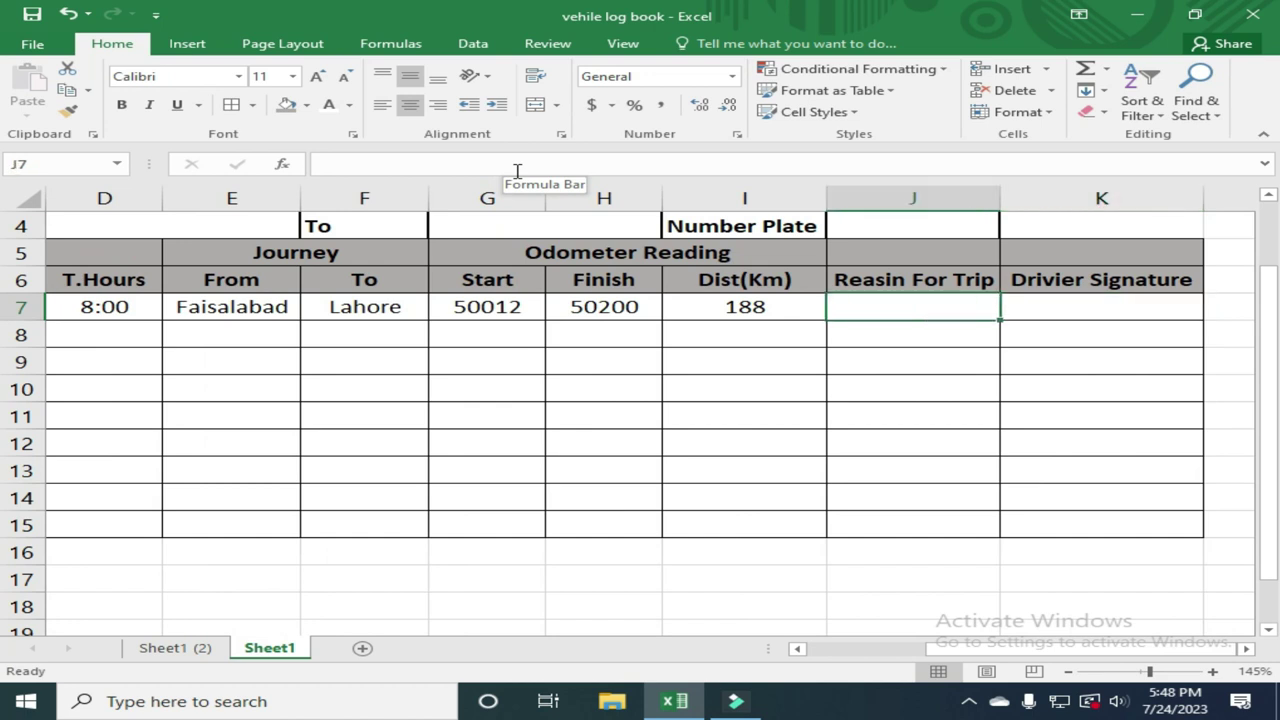
{"action": "type", "text": "Business Trip"}
{"action": "key", "text": "Tab"}
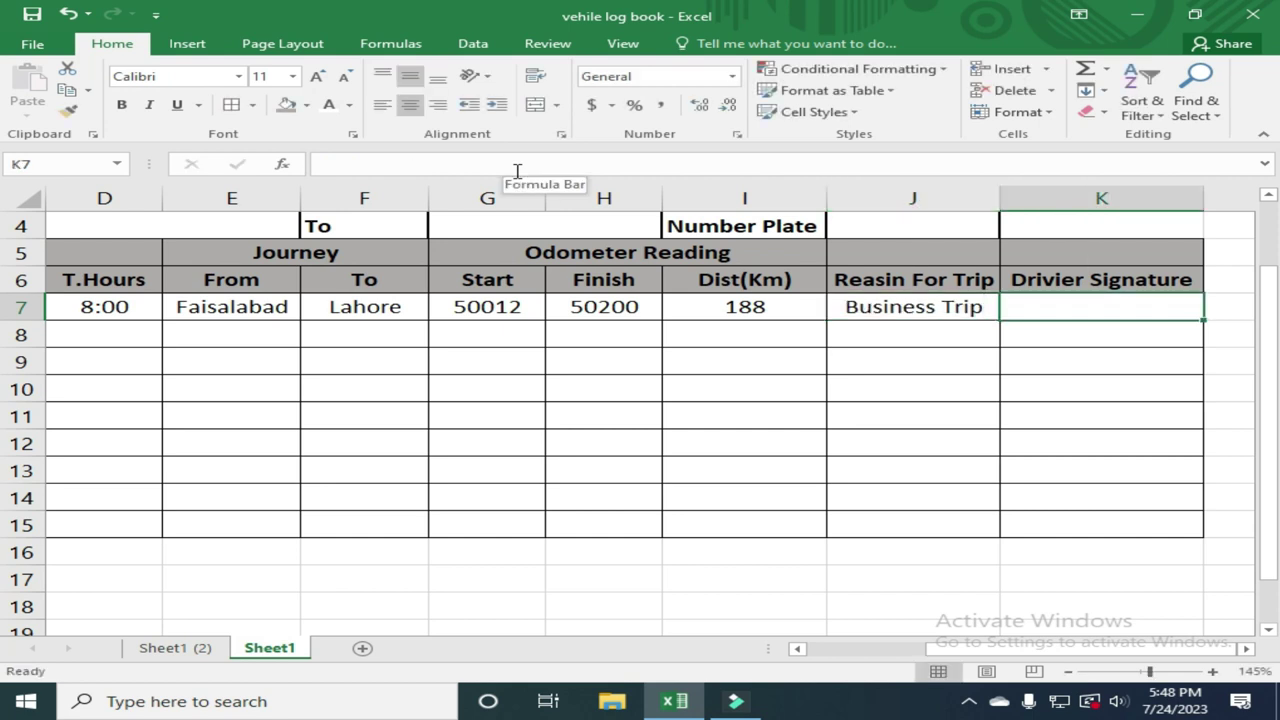
{"action": "key", "text": "Return"}
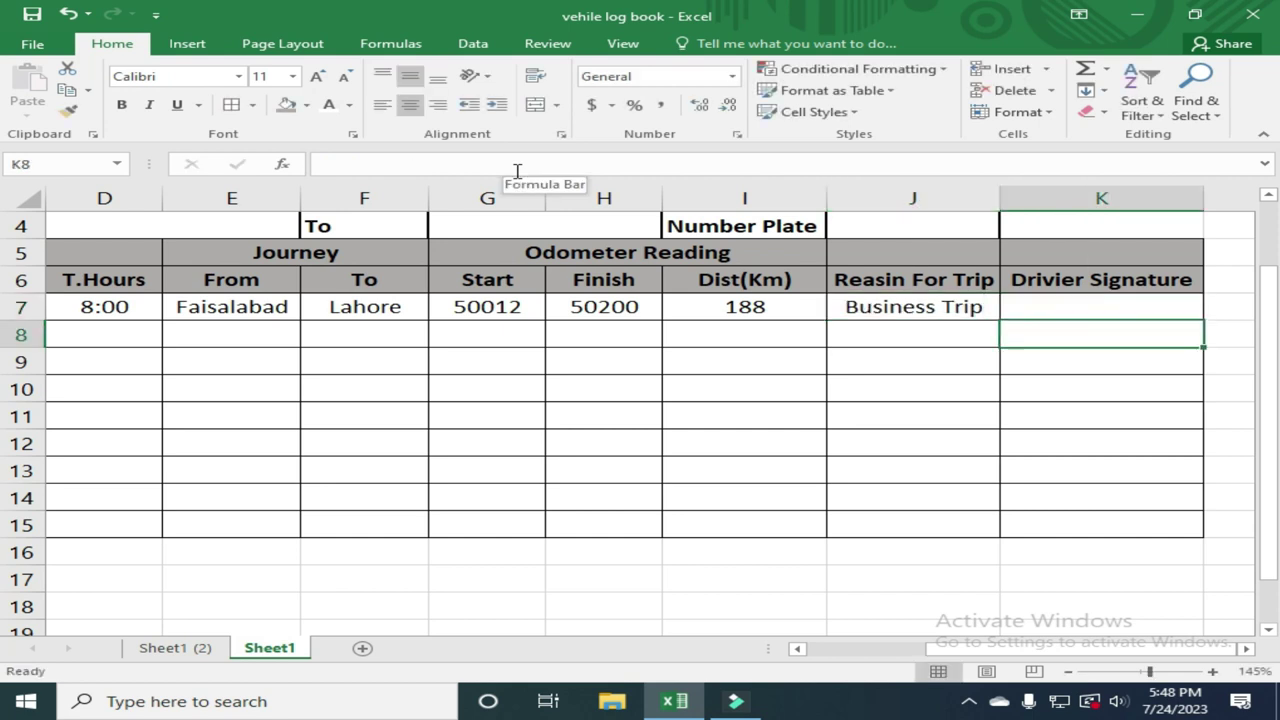
{"action": "key", "text": "Left"}
{"action": "key", "text": "Left"}
{"action": "key", "text": "Left"}
{"action": "key", "text": "Left"}
{"action": "key", "text": "Left"}
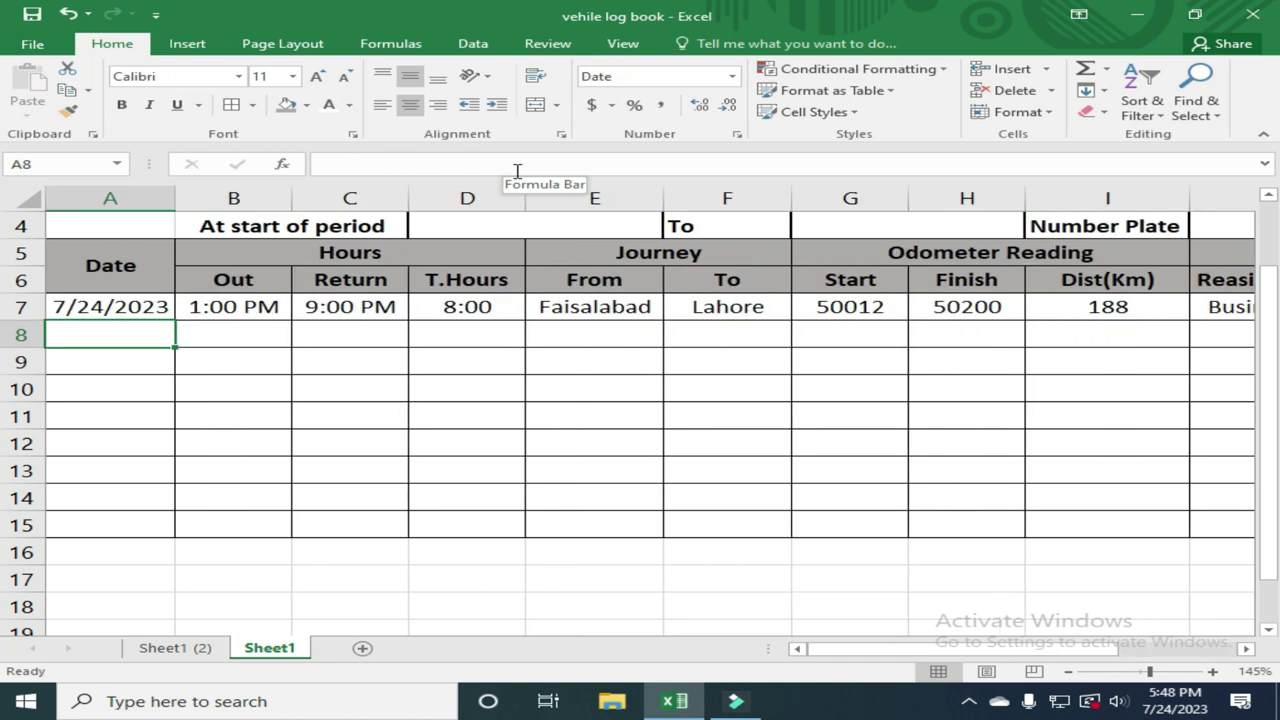
Give the T.Hours cells D7:D15 a grey fill.
{"action": "key", "text": "Up"}
{"action": "key", "text": "Up"}
{"action": "key", "text": "Right"}
{"action": "key", "text": "Right"}
{"action": "key", "text": "Right"}
{"action": "key", "text": "Down"}
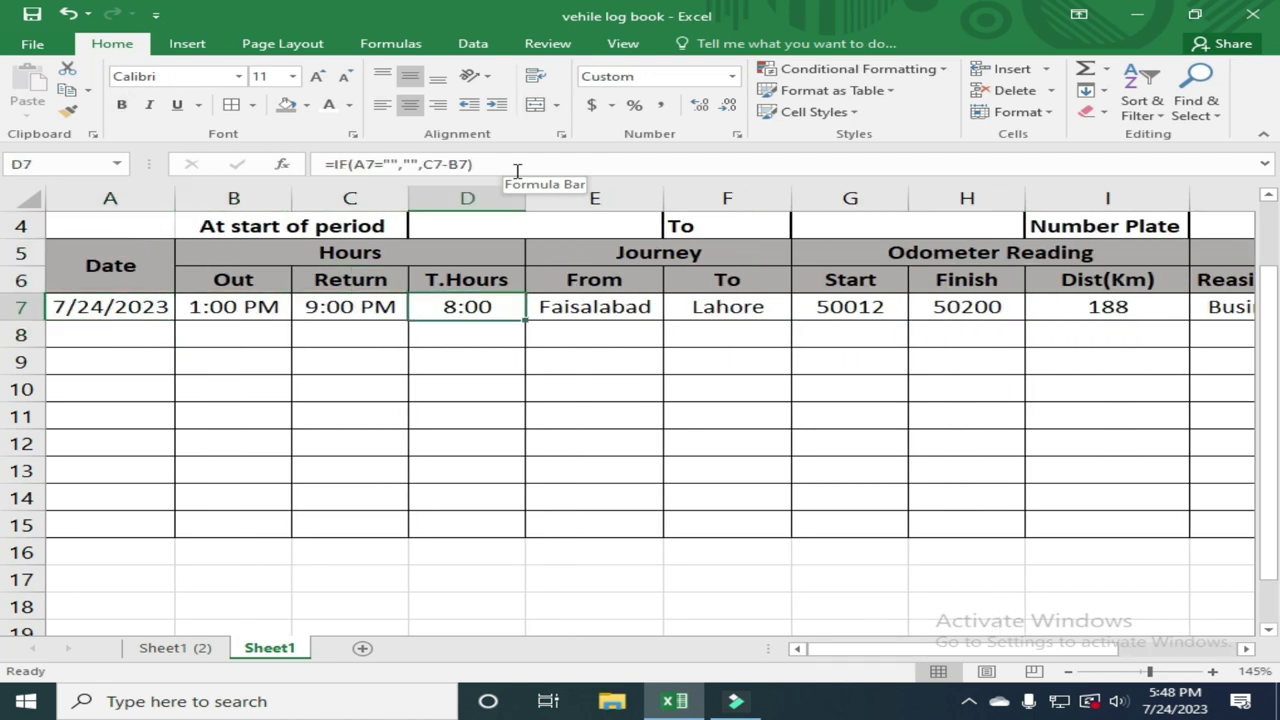
{"action": "key", "text": "shift+Down"}
{"action": "key", "text": "shift+Down"}
{"action": "key", "text": "shift+Down"}
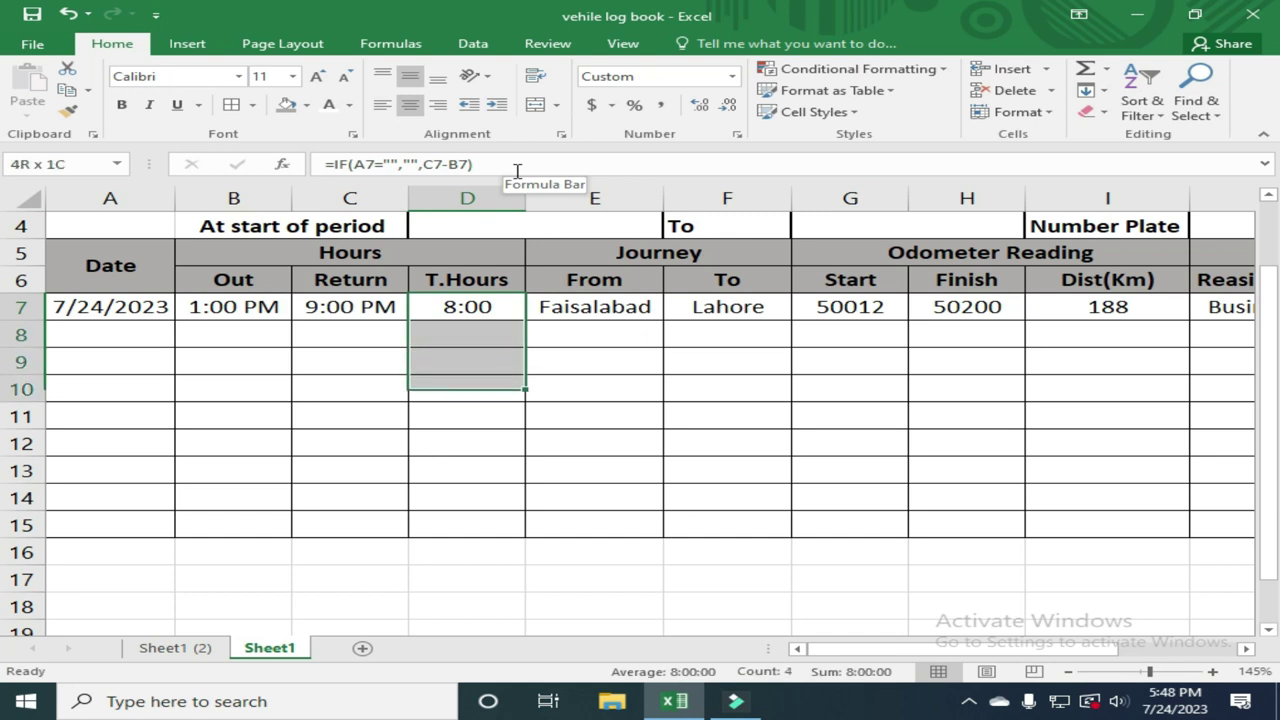
{"action": "key", "text": "shift+Down"}
{"action": "key", "text": "shift+Down"}
{"action": "key", "text": "shift+Down"}
{"action": "key", "text": "shift+Down"}
{"action": "key", "text": "shift+Down"}
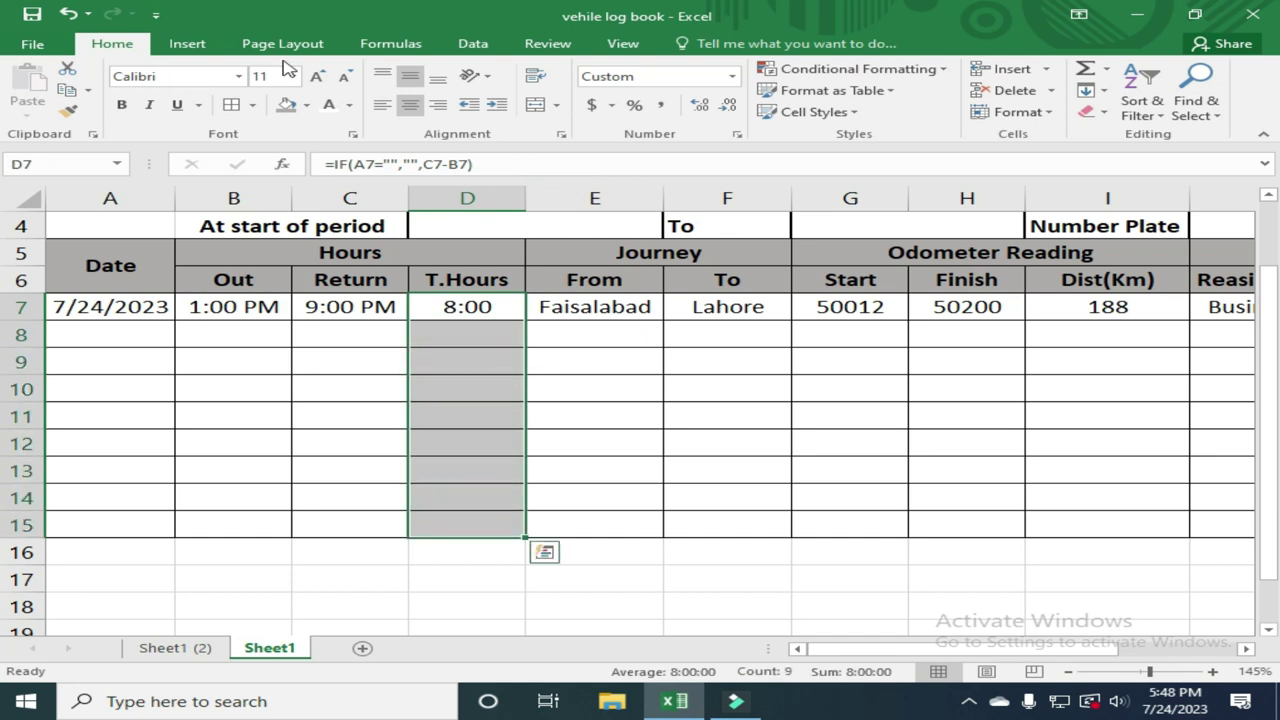
{"action": "left_click", "coordinate": [287, 104]}
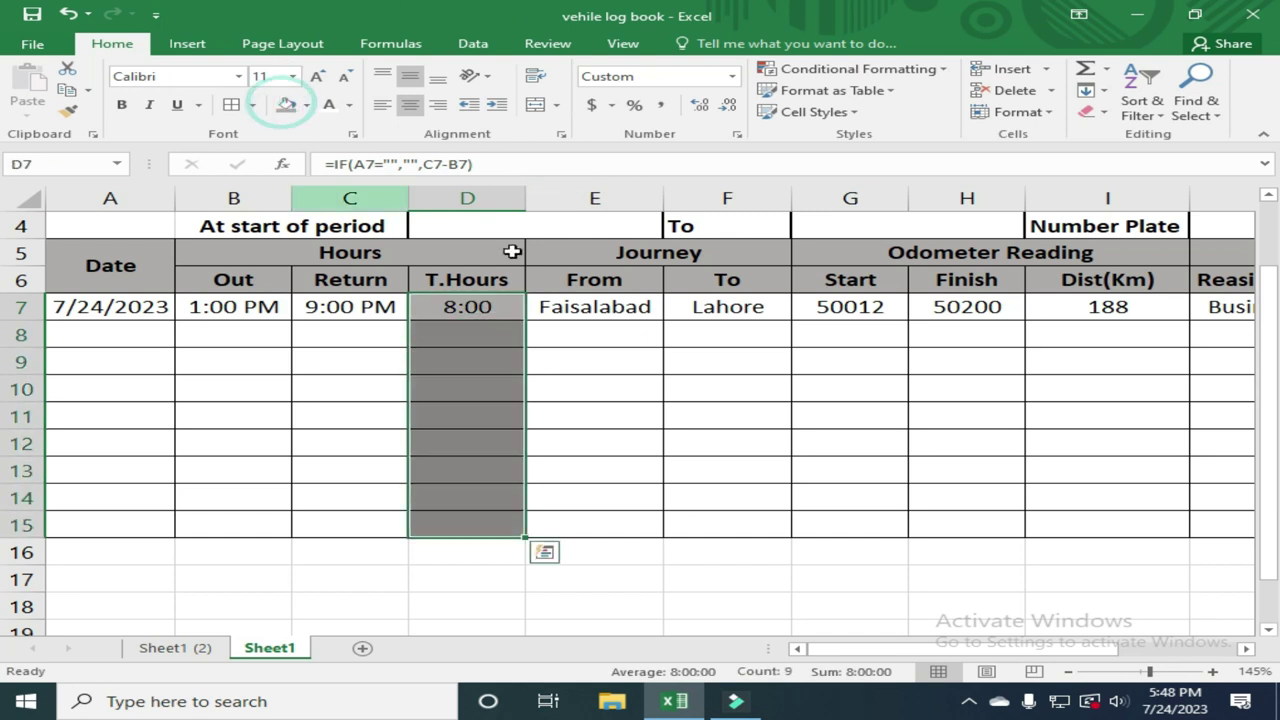
Give the Dist(Km) column I6:I15 the same grey fill.
{"action": "left_click", "coordinate": [1067, 319]}
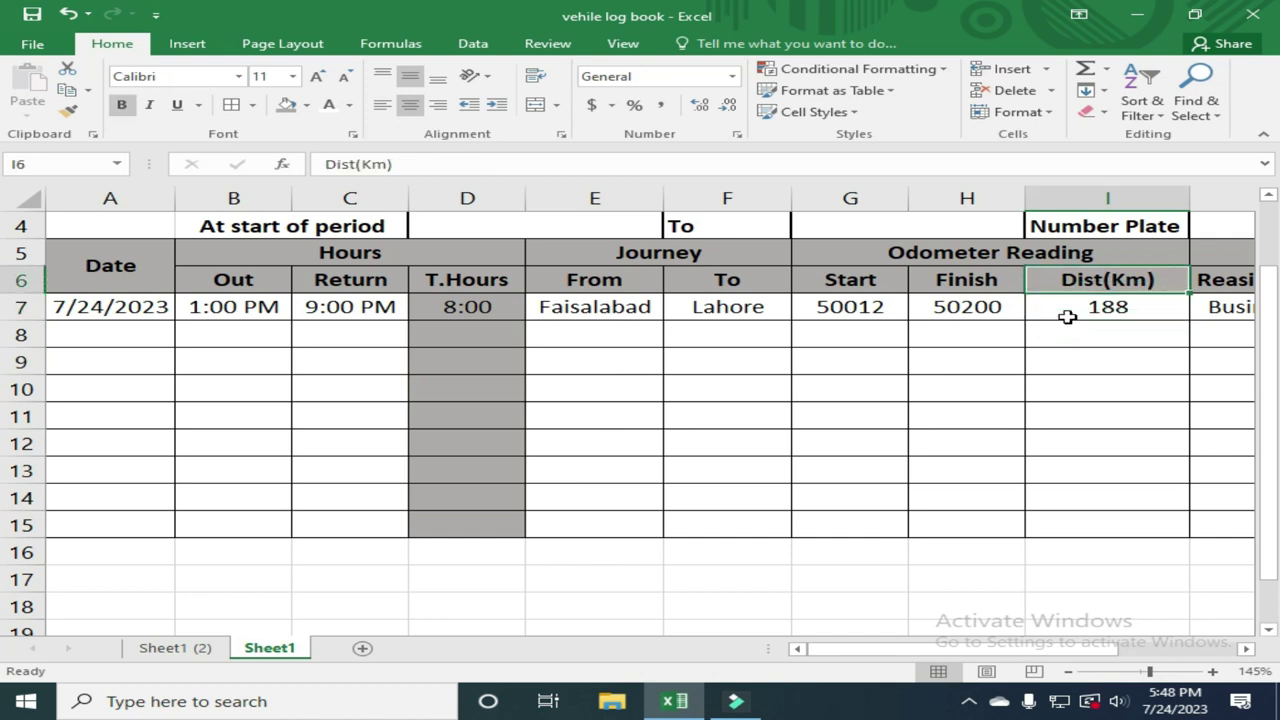
{"action": "left_click", "coordinate": [1067, 317]}
{"action": "key", "text": "Up"}
{"action": "key", "text": "shift+Down"}
{"action": "key", "text": "shift+Down"}
{"action": "key", "text": "shift+Down"}
{"action": "key", "text": "shift+Down"}
{"action": "key", "text": "shift+Down"}
{"action": "key", "text": "shift+Down"}
{"action": "key", "text": "shift+Down"}
{"action": "key", "text": "shift+Down"}
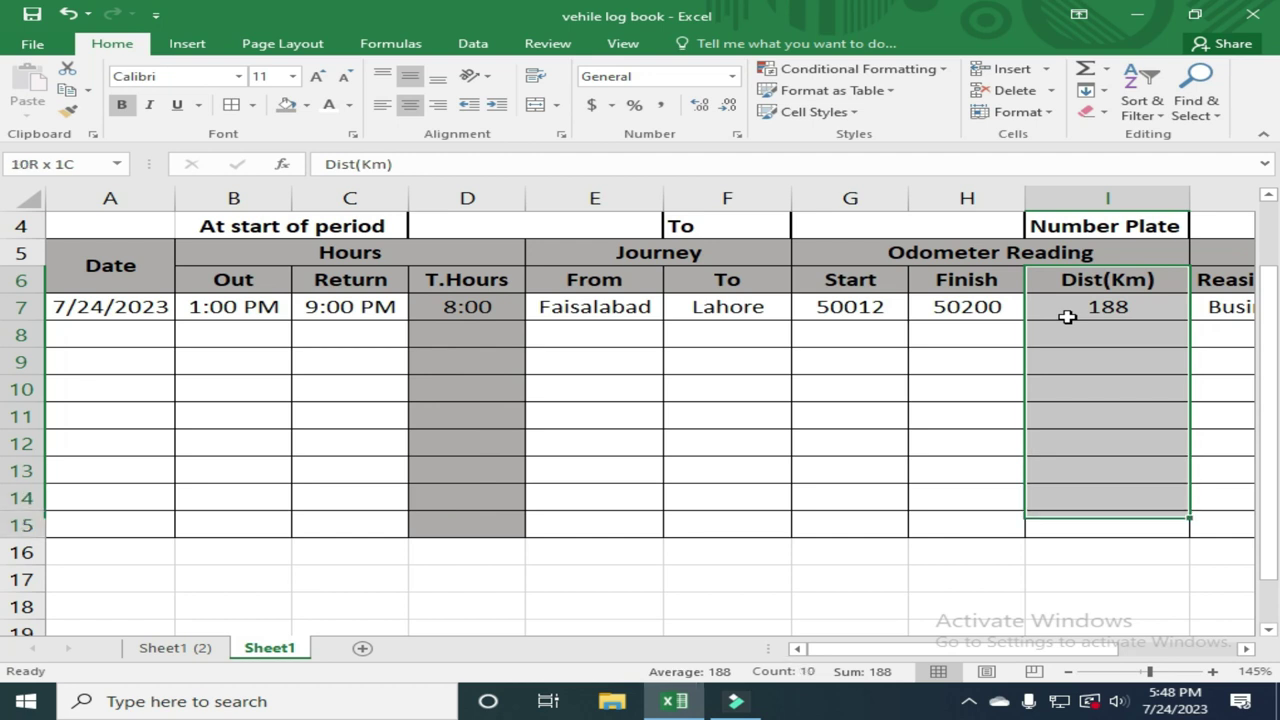
{"action": "key", "text": "shift+Down"}
{"action": "left_click", "coordinate": [286, 104]}
{"action": "left_click", "coordinate": [537, 369]}
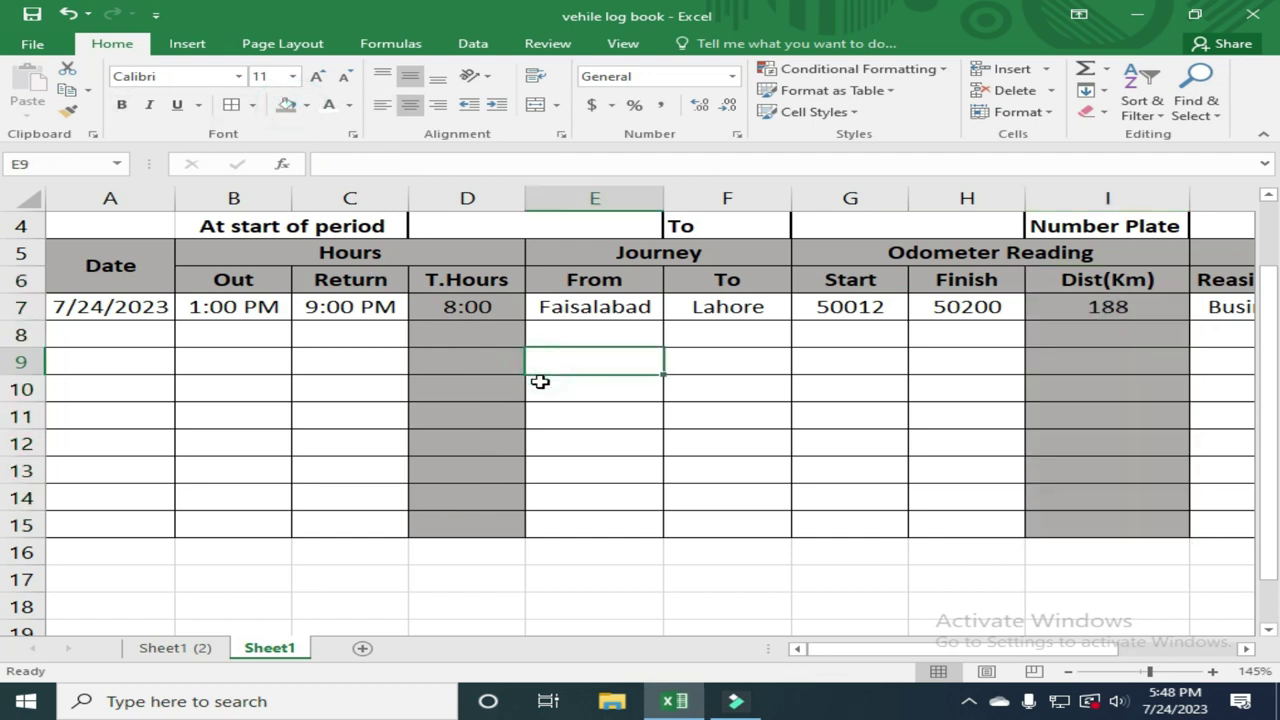
{"action": "scroll", "coordinate": [540, 381], "scroll_direction": "down", "scroll_amount": 3}
{"action": "scroll", "coordinate": [540, 383], "scroll_direction": "down", "scroll_amount": 1}
Widen column A so the first trip's date displays as 7/24/2023 instead of ########.
{"action": "scroll", "coordinate": [540, 383], "scroll_direction": "up", "scroll_amount": 2}
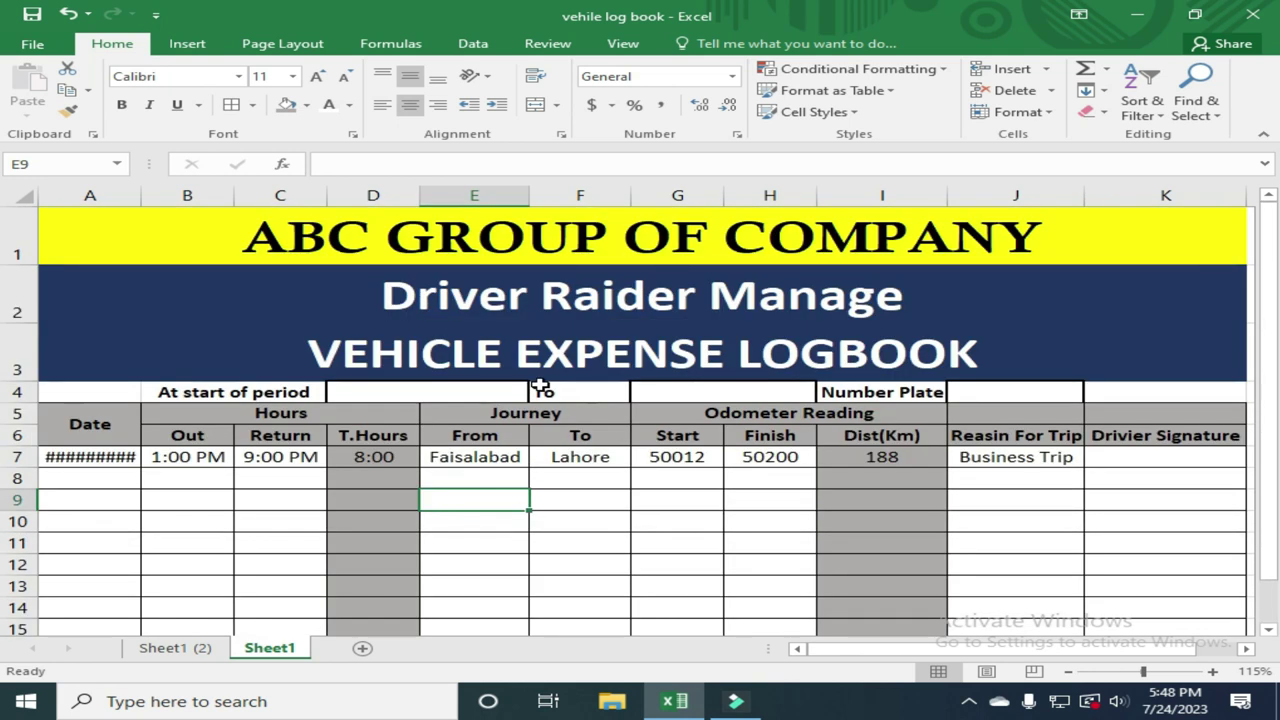
{"action": "left_click", "coordinate": [386, 476]}
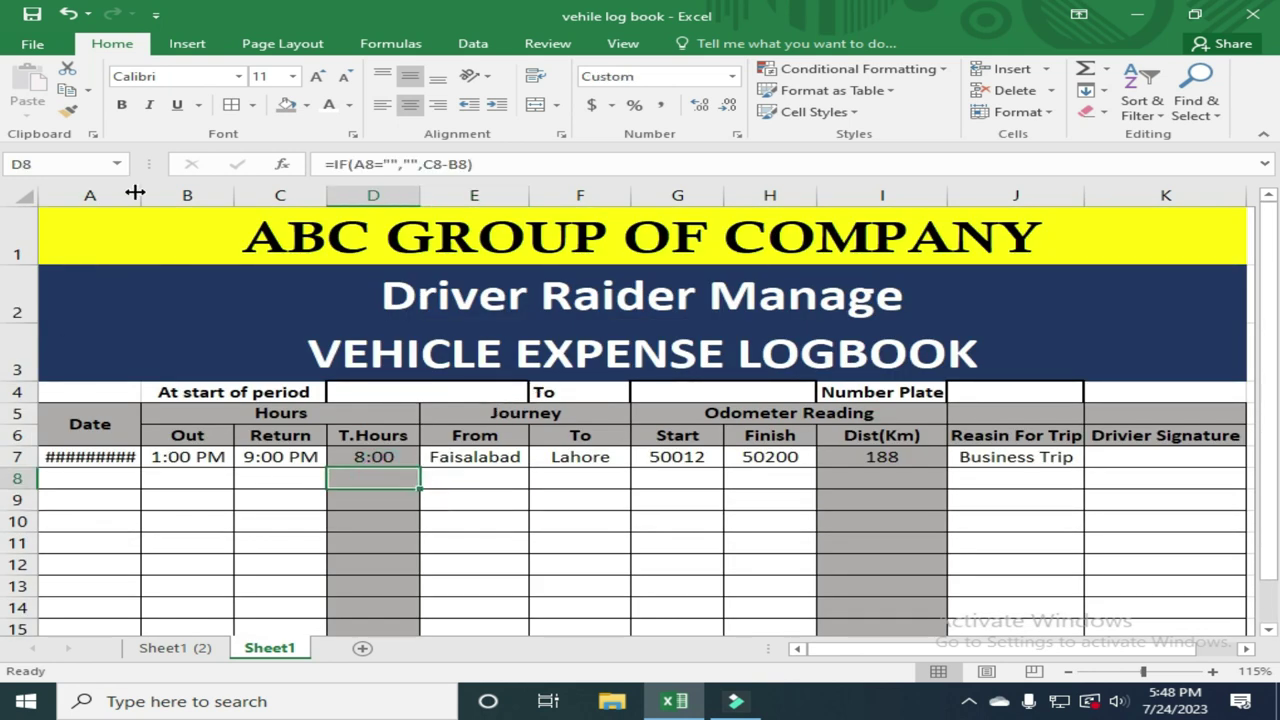
{"action": "left_click_drag", "start_coordinate": [137, 193], "coordinate": [152, 193]}
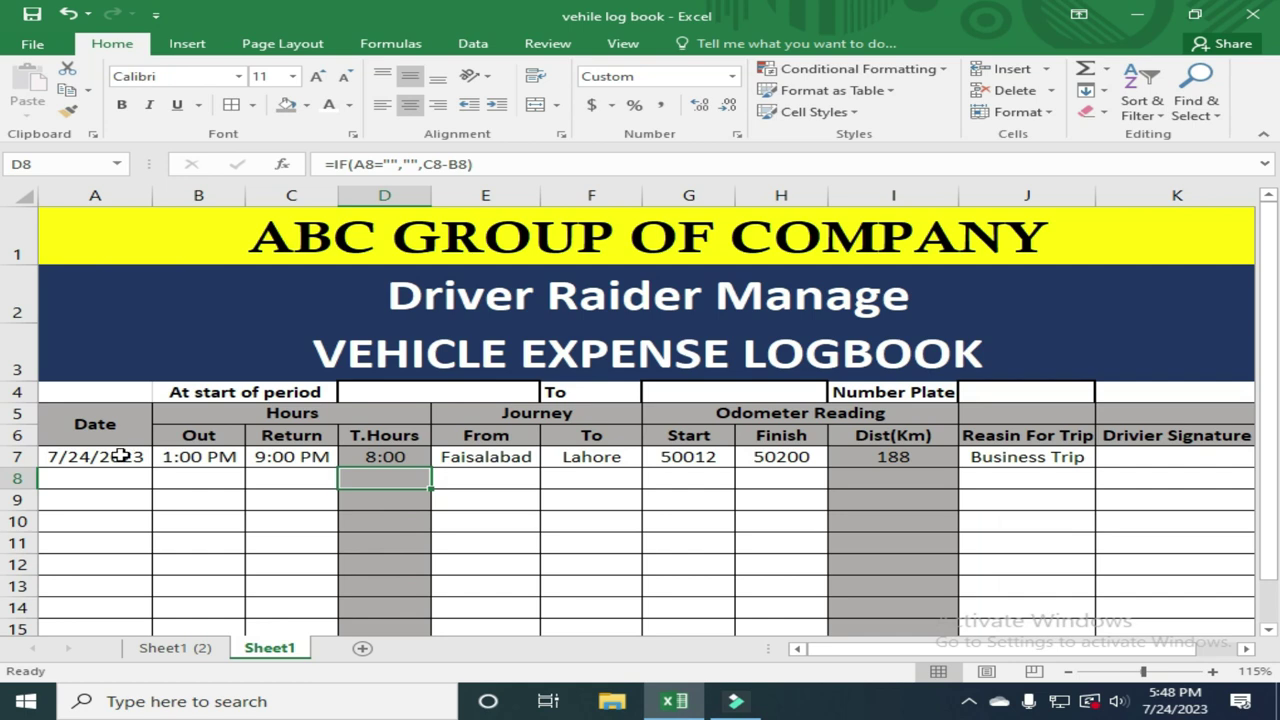
{"action": "left_click", "coordinate": [100, 479]}
{"action": "scroll", "coordinate": [143, 471], "scroll_direction": "down", "scroll_amount": 1}
{"action": "scroll", "coordinate": [145, 472], "scroll_direction": "up", "scroll_amount": 1}
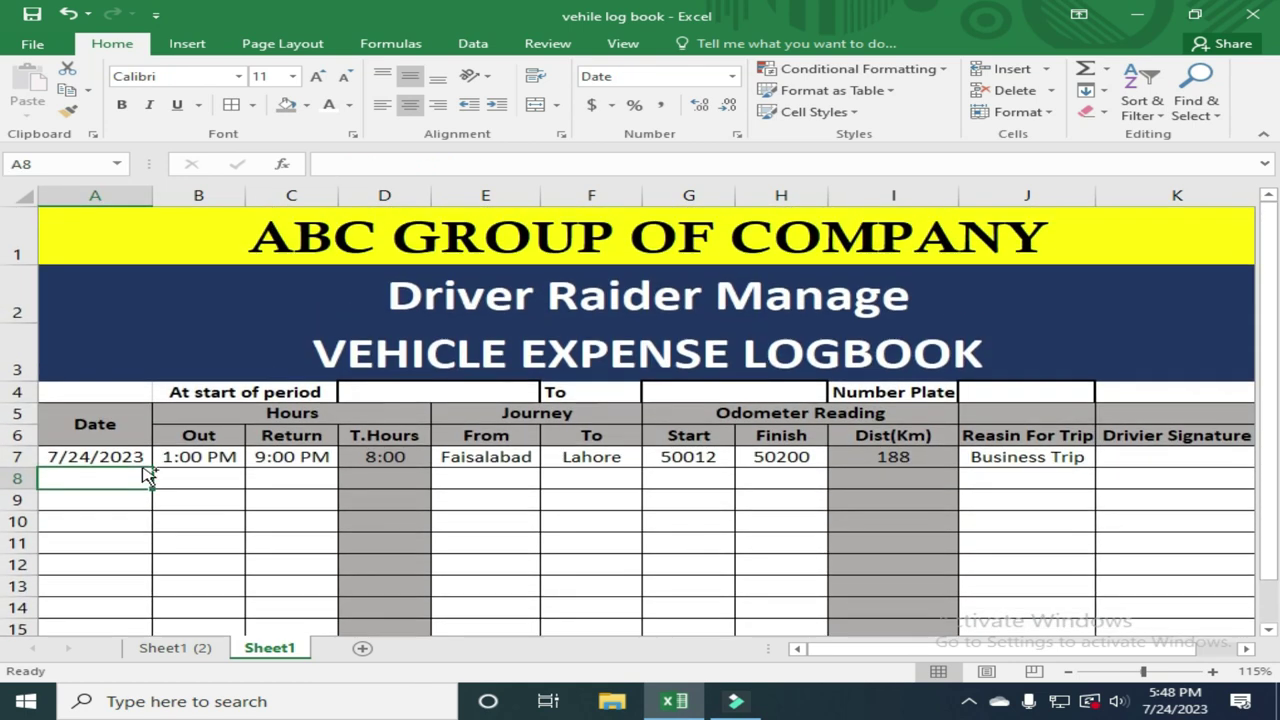
{"action": "scroll", "coordinate": [147, 474], "scroll_direction": "up", "scroll_amount": 1, "text": "ctrl"}
{"action": "scroll", "coordinate": [147, 472], "scroll_direction": "up", "scroll_amount": 1, "text": "ctrl"}
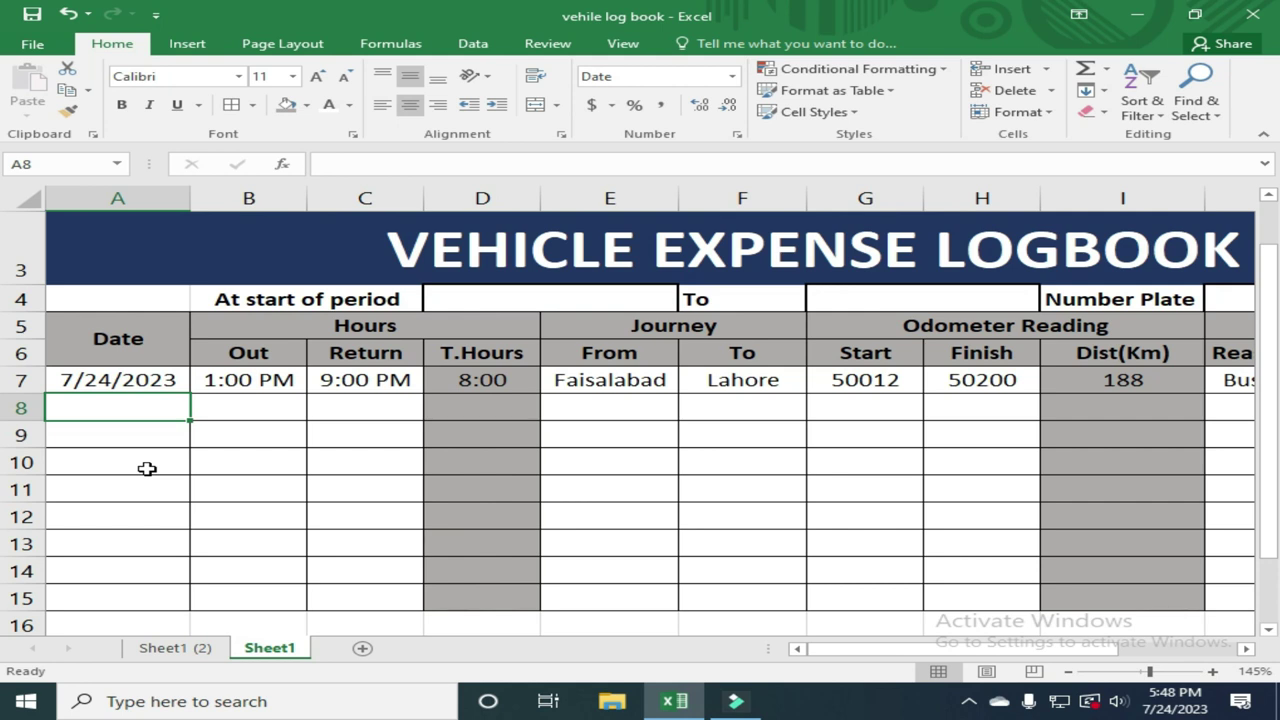
Fill row 8 with date 7/24/2023, Out 1:00 PM and Return 22:00, giving 9:00 hours.
{"action": "type", "text": "=TODAY()"}
{"action": "key", "text": "Tab"}
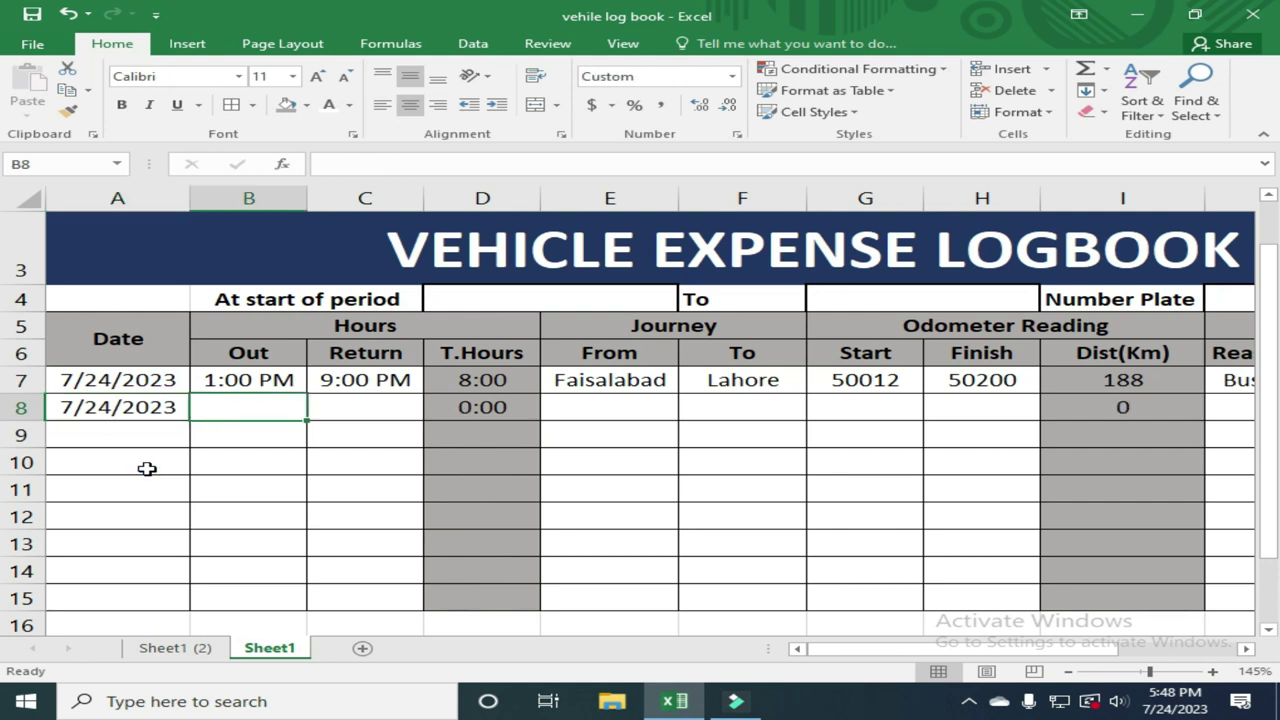
{"action": "key", "text": "shift+Right"}
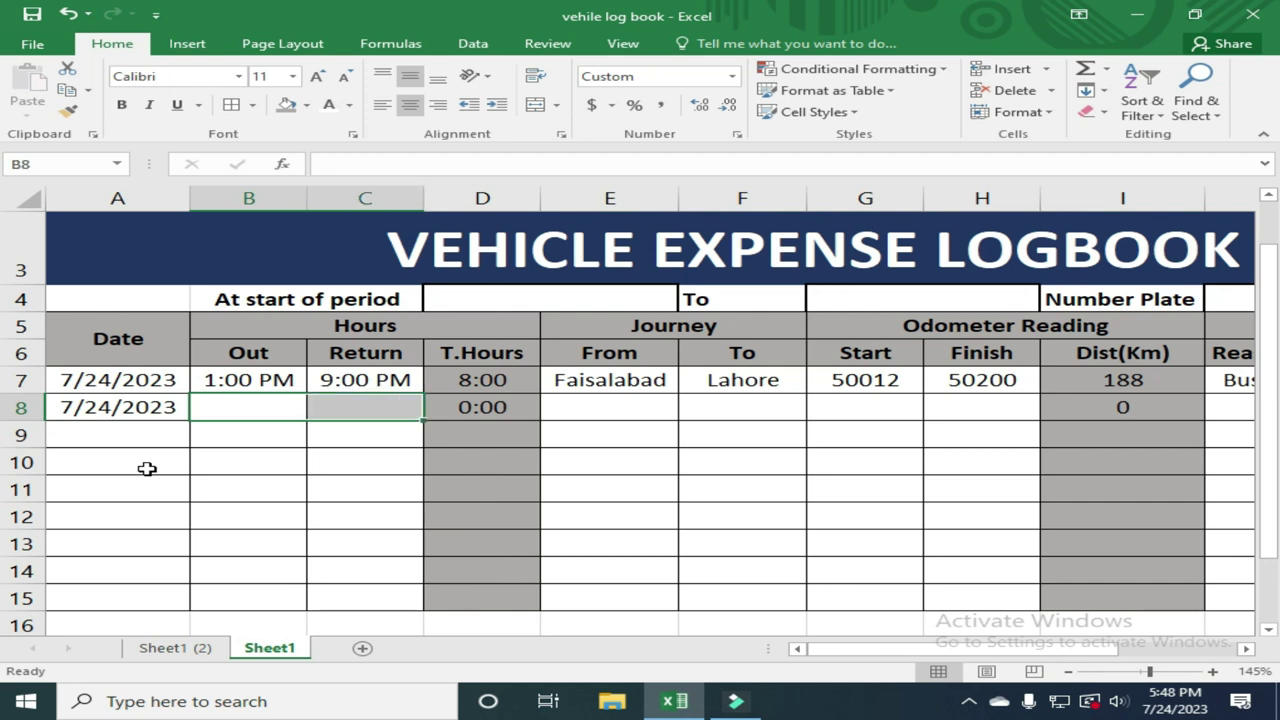
{"action": "type", "text": "1:00 PM\t9:00 PM"}
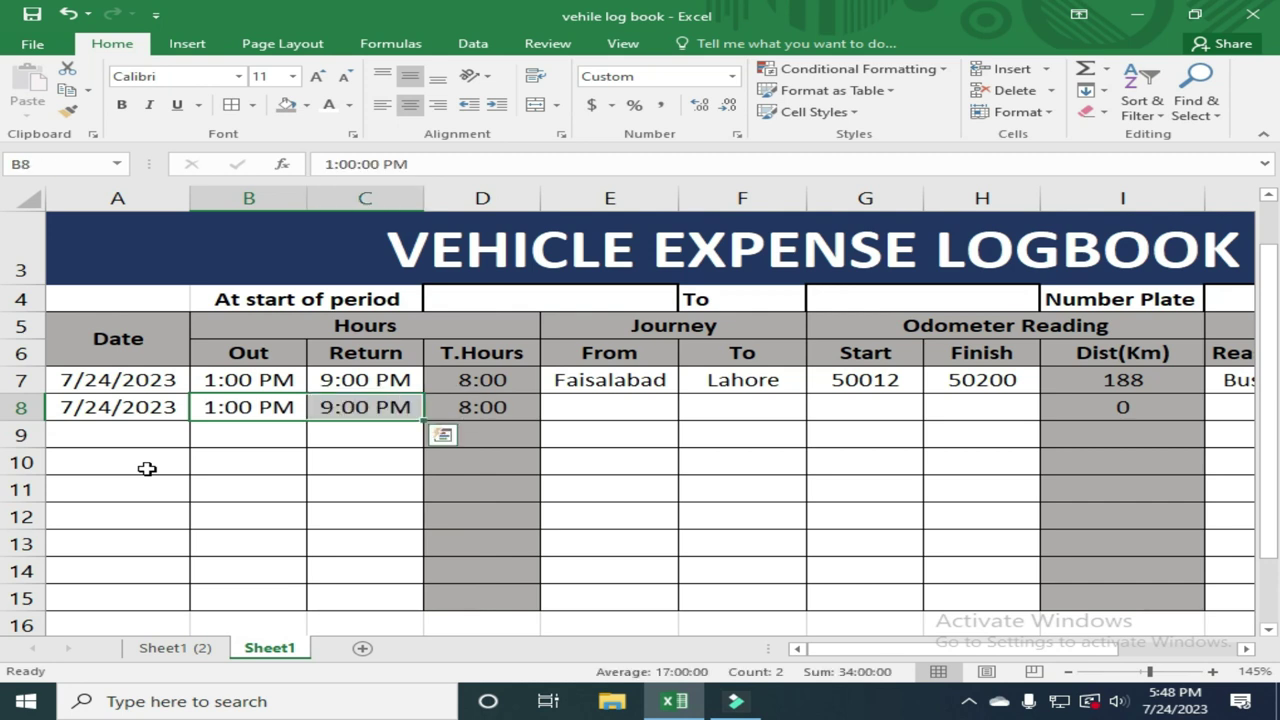
{"action": "key", "text": "Right"}
{"action": "key", "text": "Right"}
{"action": "key", "text": "Left"}
{"action": "key", "text": "Left"}
{"action": "key", "text": "Right"}
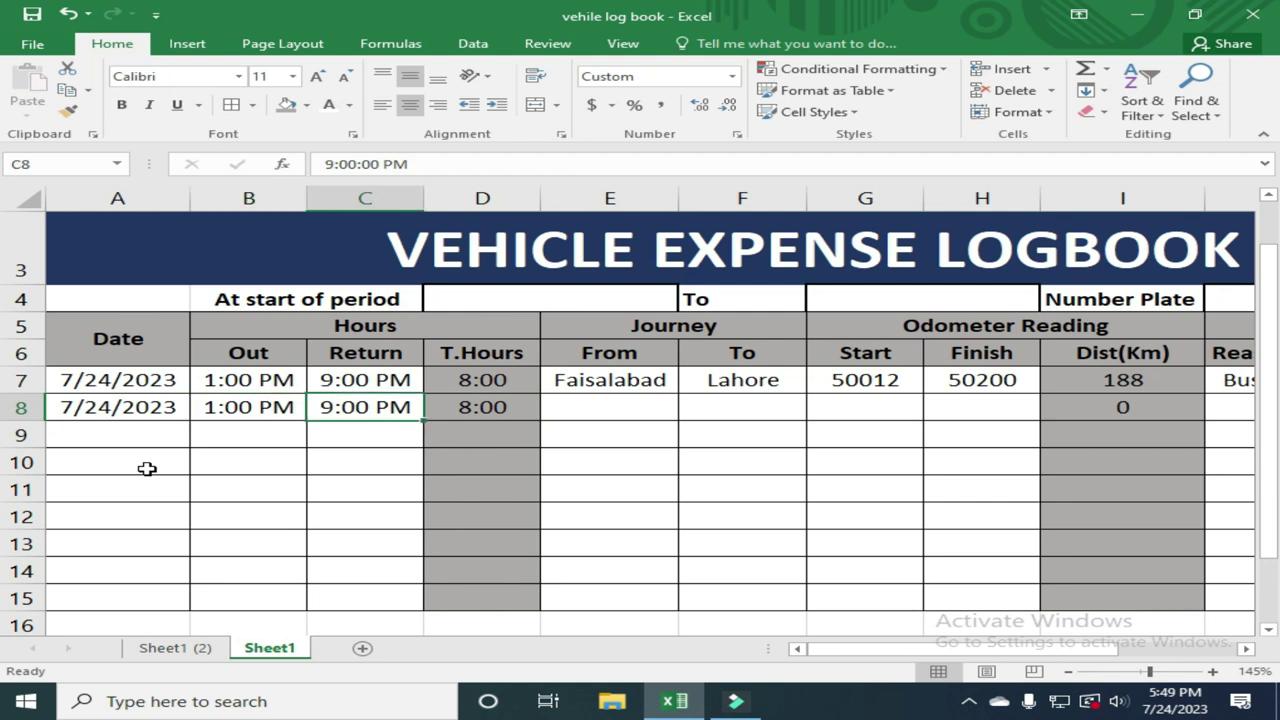
{"action": "type", "text": "22:"}
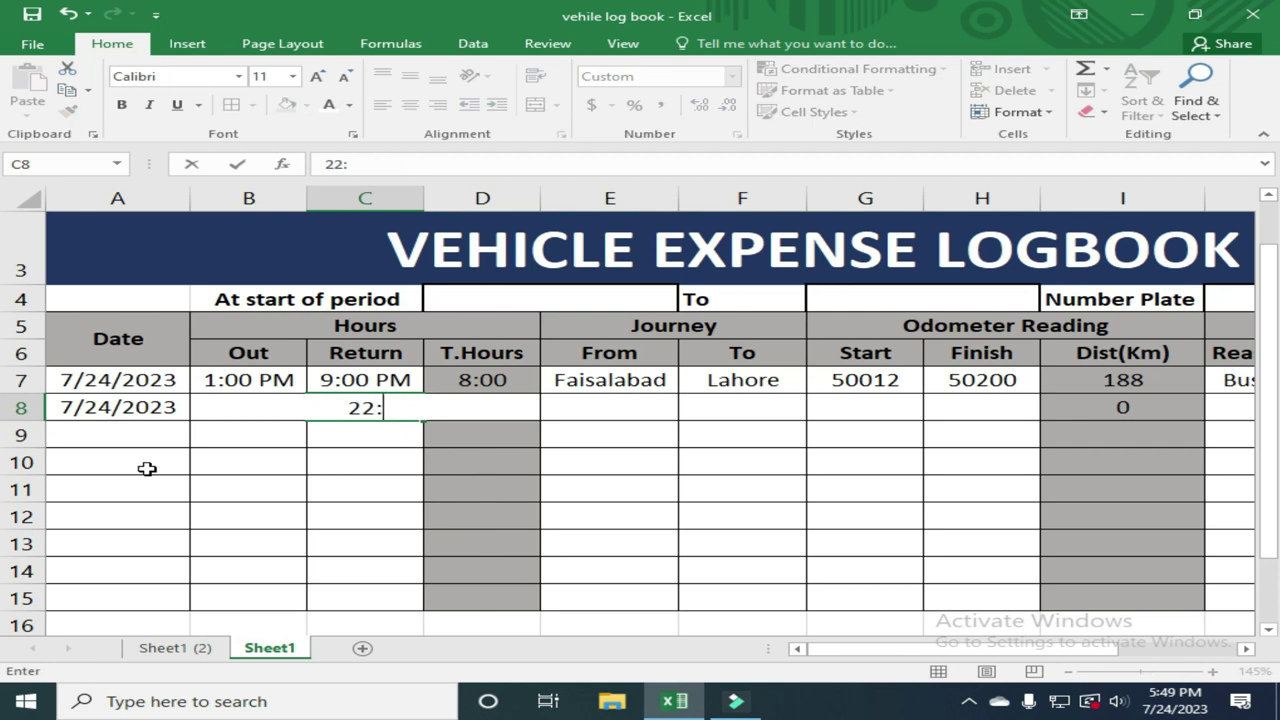
{"action": "type", "text": "00"}
{"action": "key", "text": "Return"}
{"action": "key", "text": "Up"}
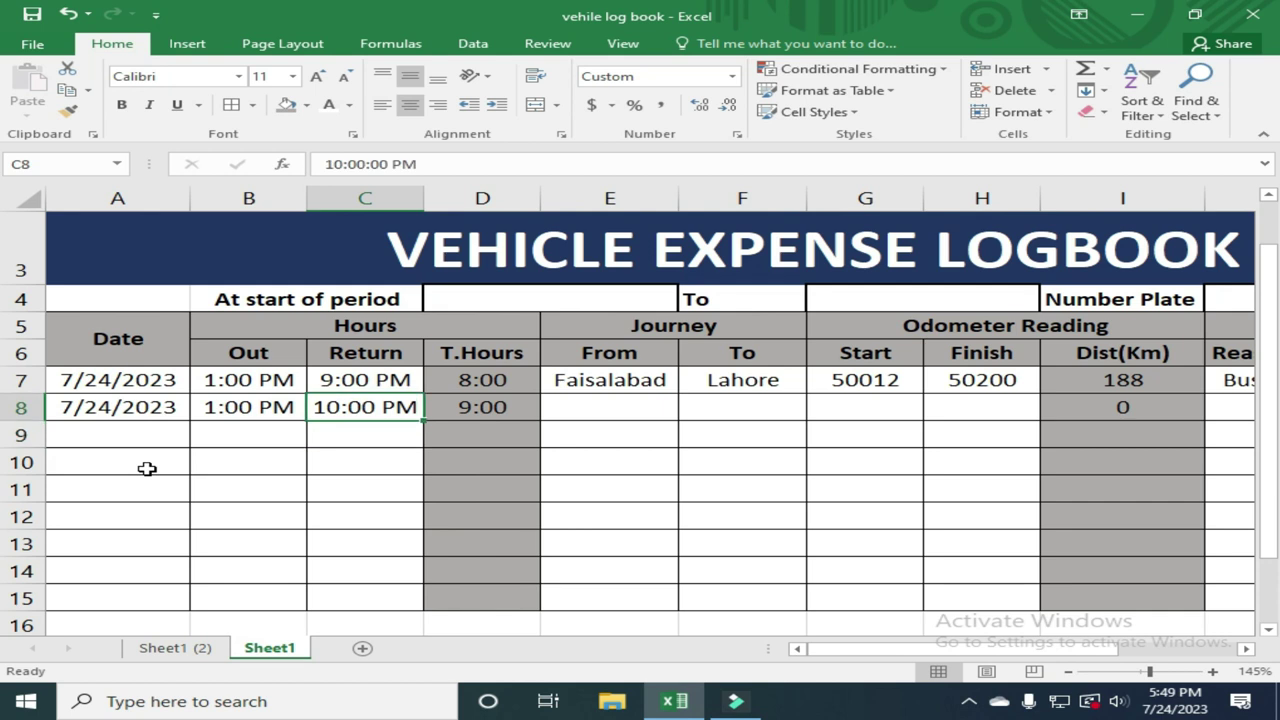
{"action": "key", "text": "Right"}
{"action": "key", "text": "Right"}
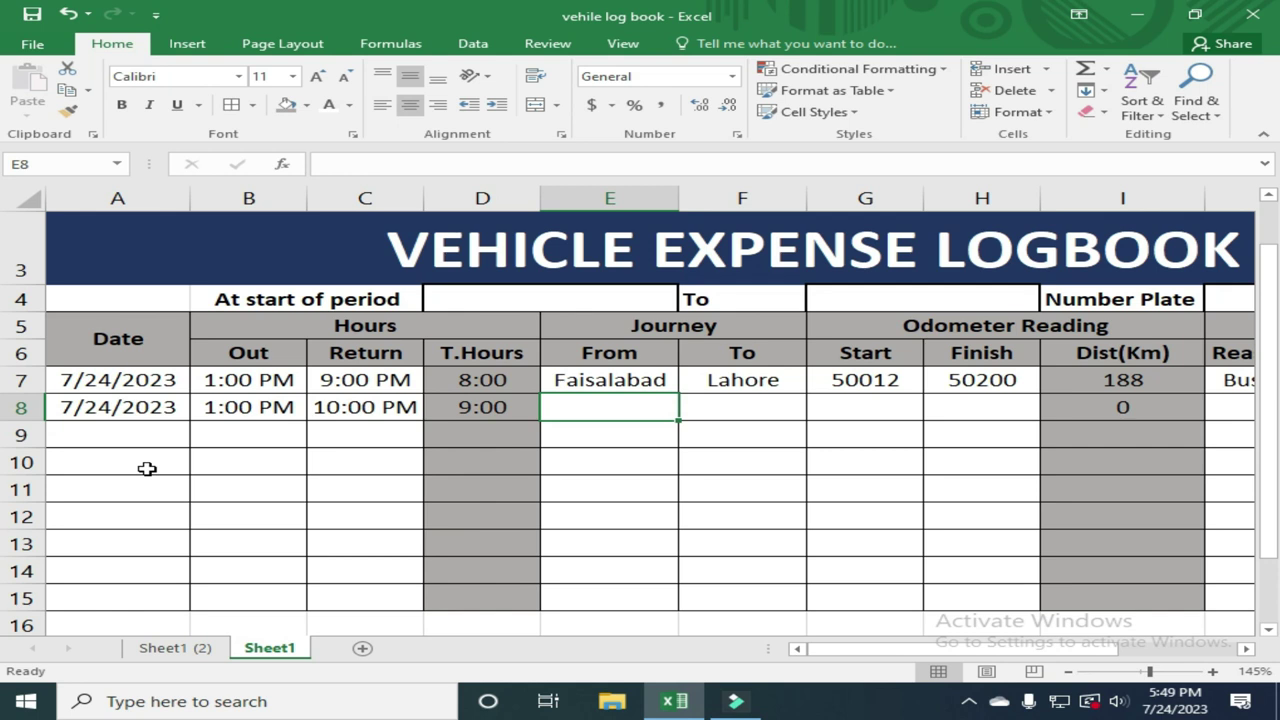
Enter lahore to sahiwal for the second trip, with Start reading linked to =H7 (50200).
{"action": "type", "text": "lahore"}
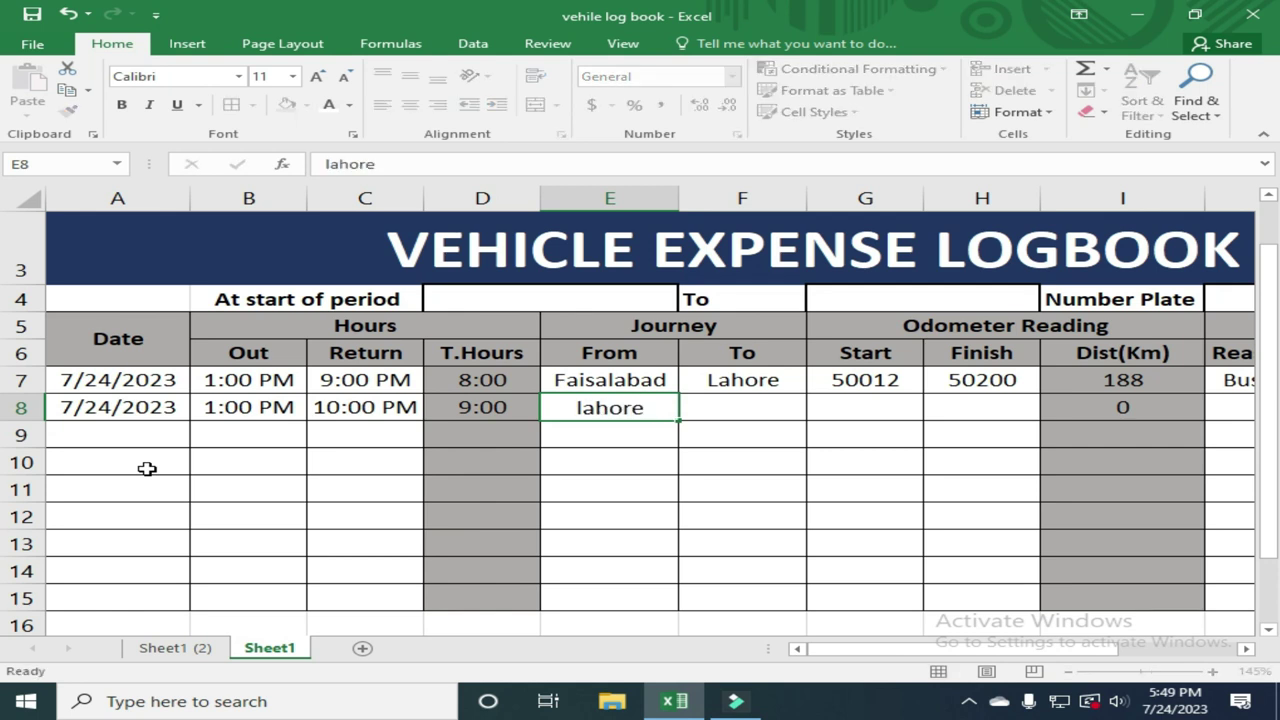
{"action": "key", "text": "Tab"}
{"action": "type", "text": "sahiwal"}
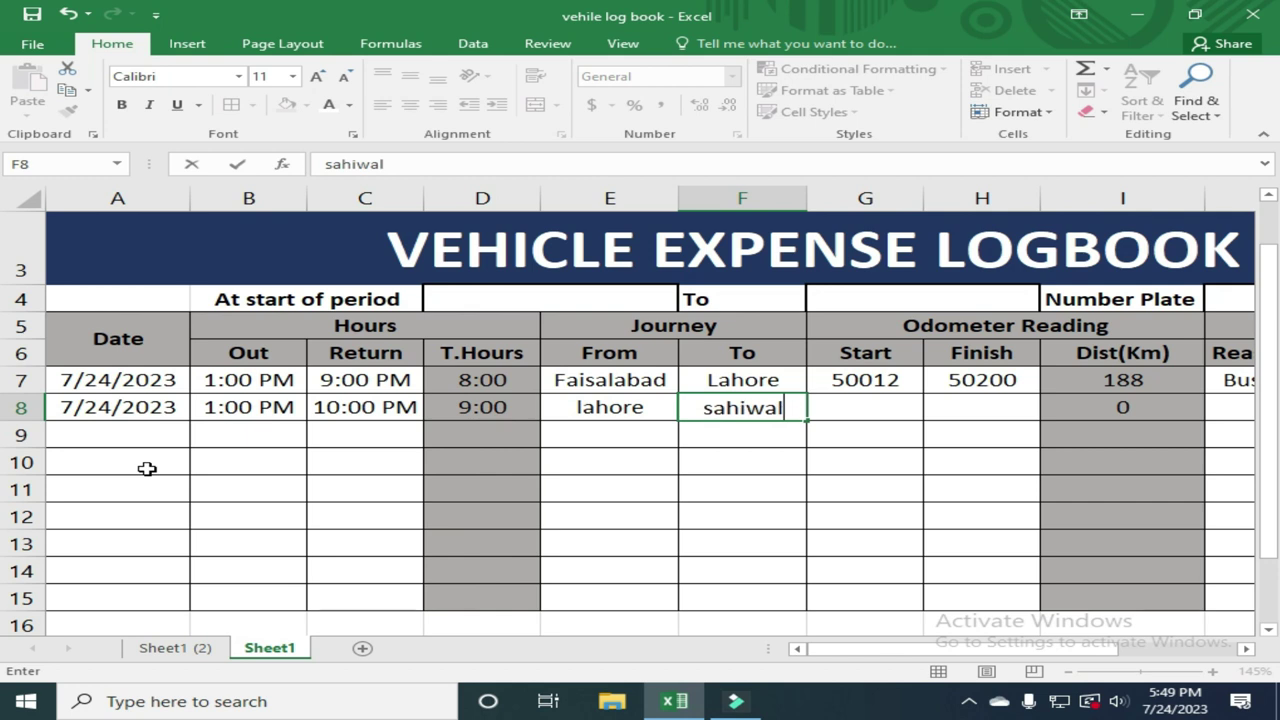
{"action": "key", "text": "Tab"}
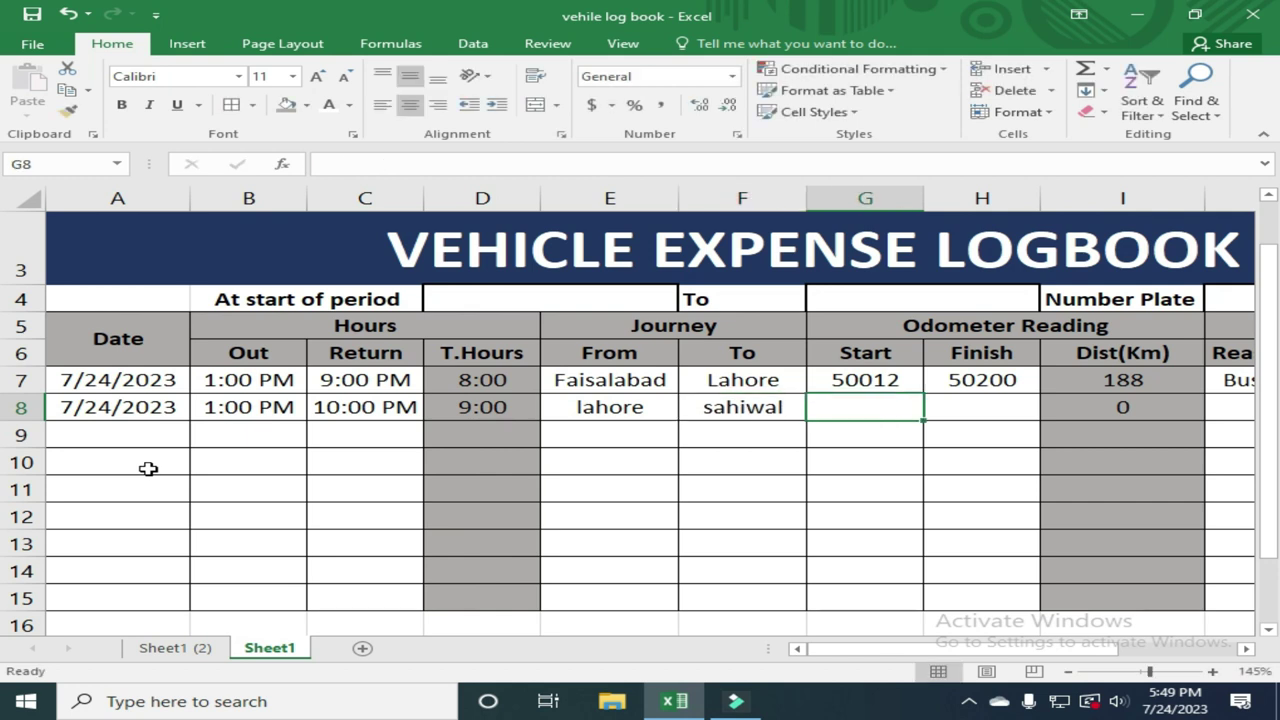
{"action": "type", "text": "="}
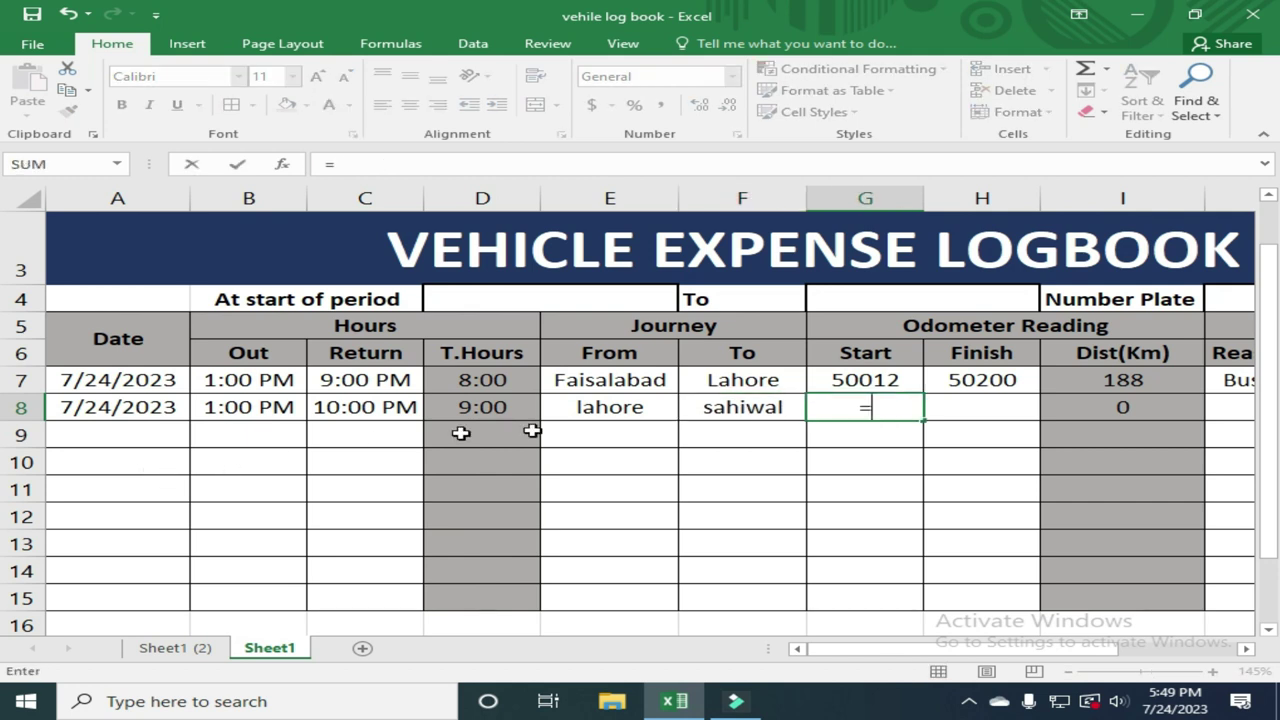
{"action": "left_click", "coordinate": [968, 386]}
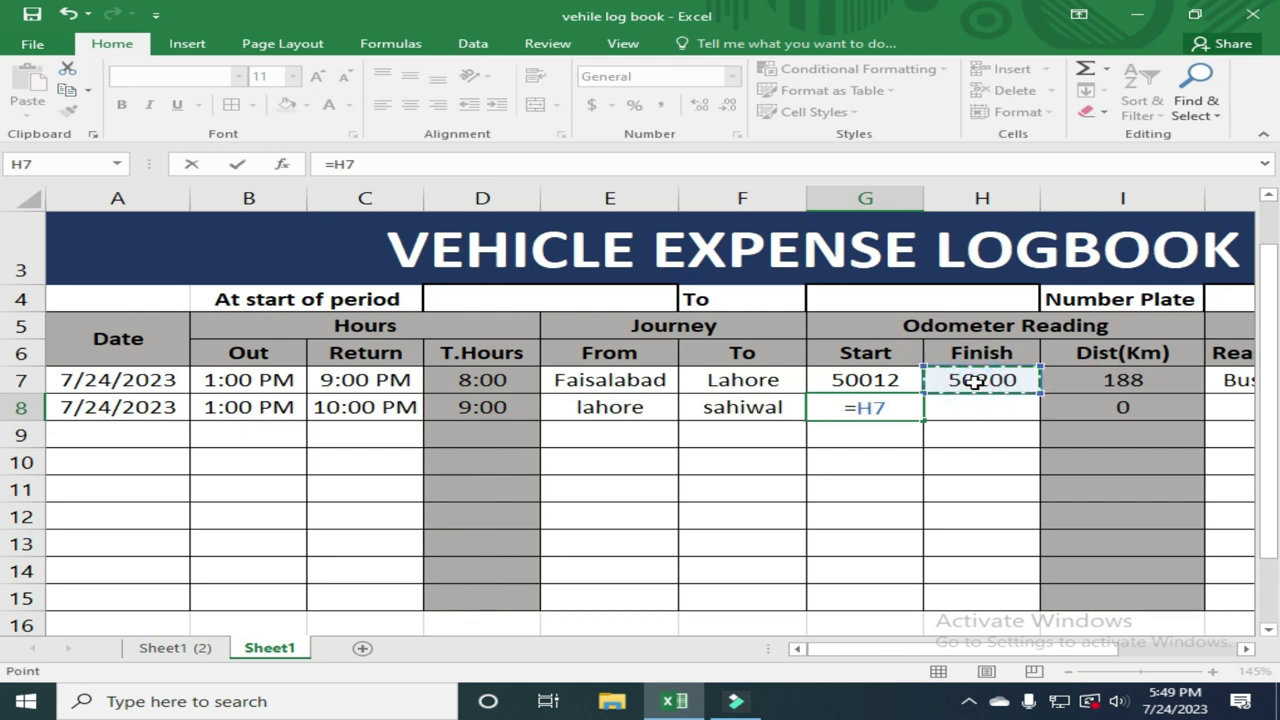
{"action": "key", "text": "Return"}
Enter the Finish reading 50400 so Dist(Km) in I8 shows 200.
{"action": "key", "text": "Up"}
{"action": "key", "text": "Right"}
{"action": "key", "text": "Right"}
{"action": "key", "text": "Right"}
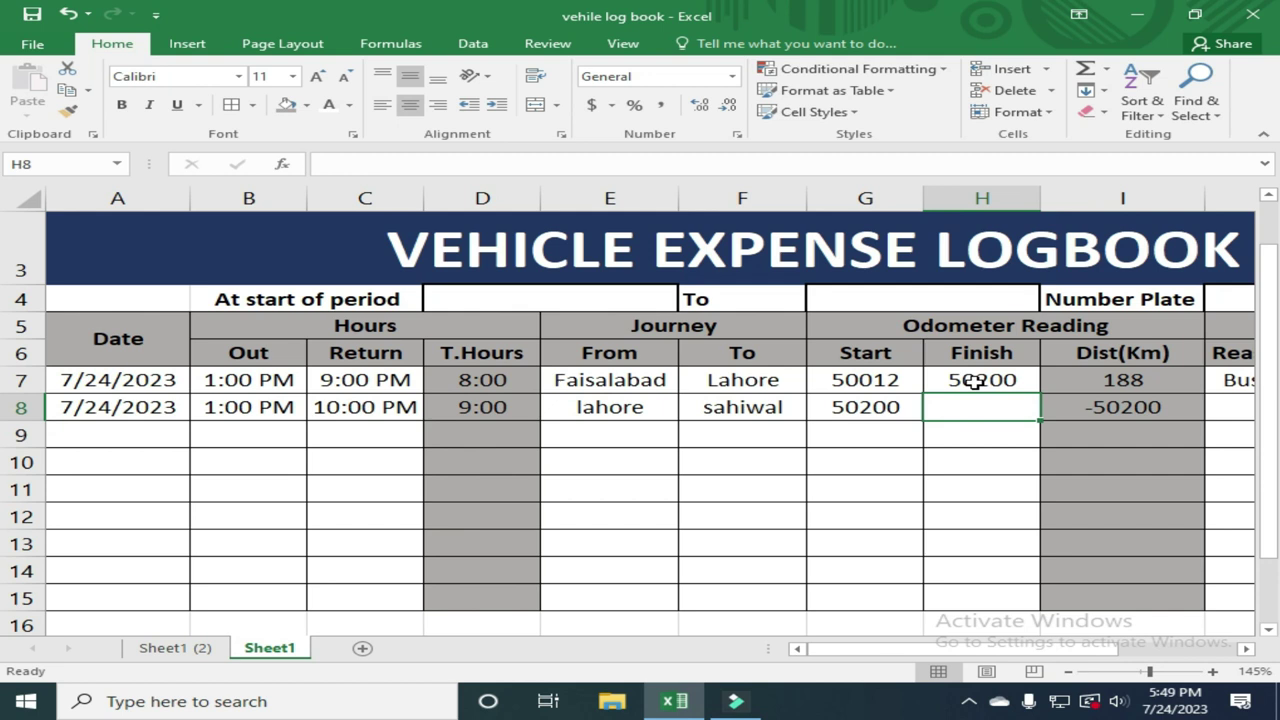
{"action": "type", "text": "500"}
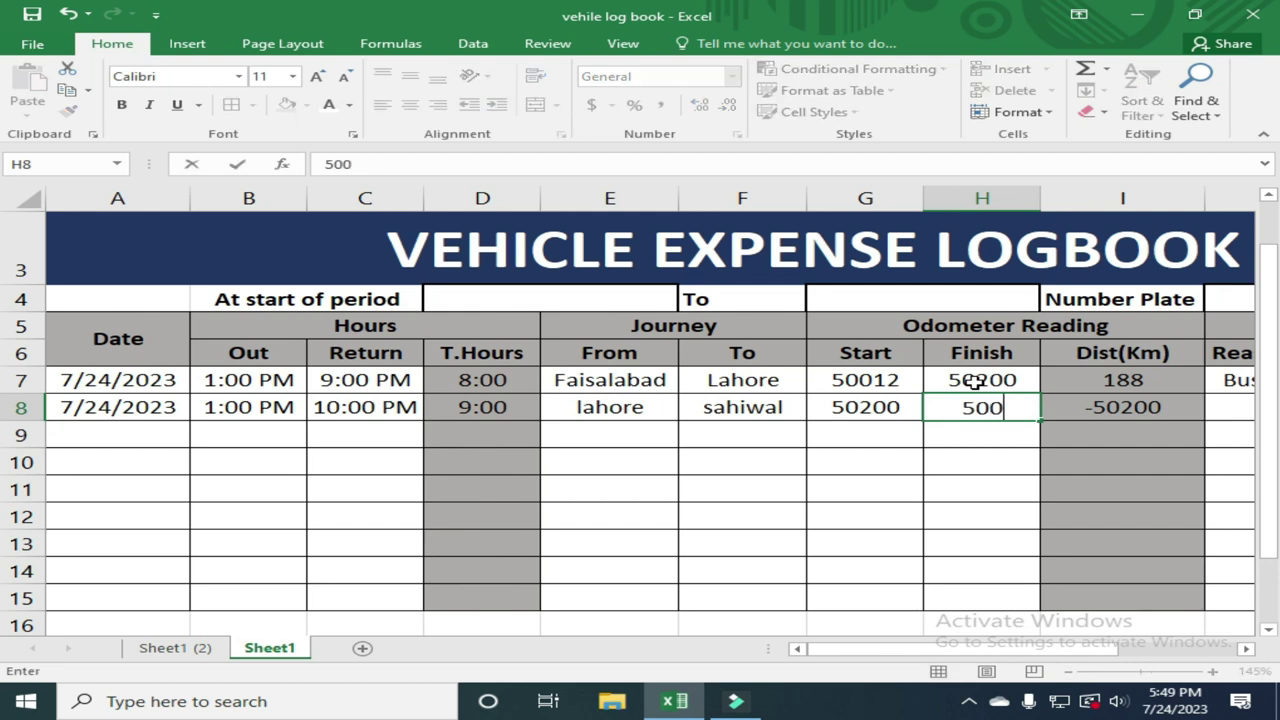
{"action": "key", "text": "BackSpace"}
{"action": "type", "text": "400"}
{"action": "key", "text": "Return"}
{"action": "key", "text": "Up"}
{"action": "key", "text": "Right"}
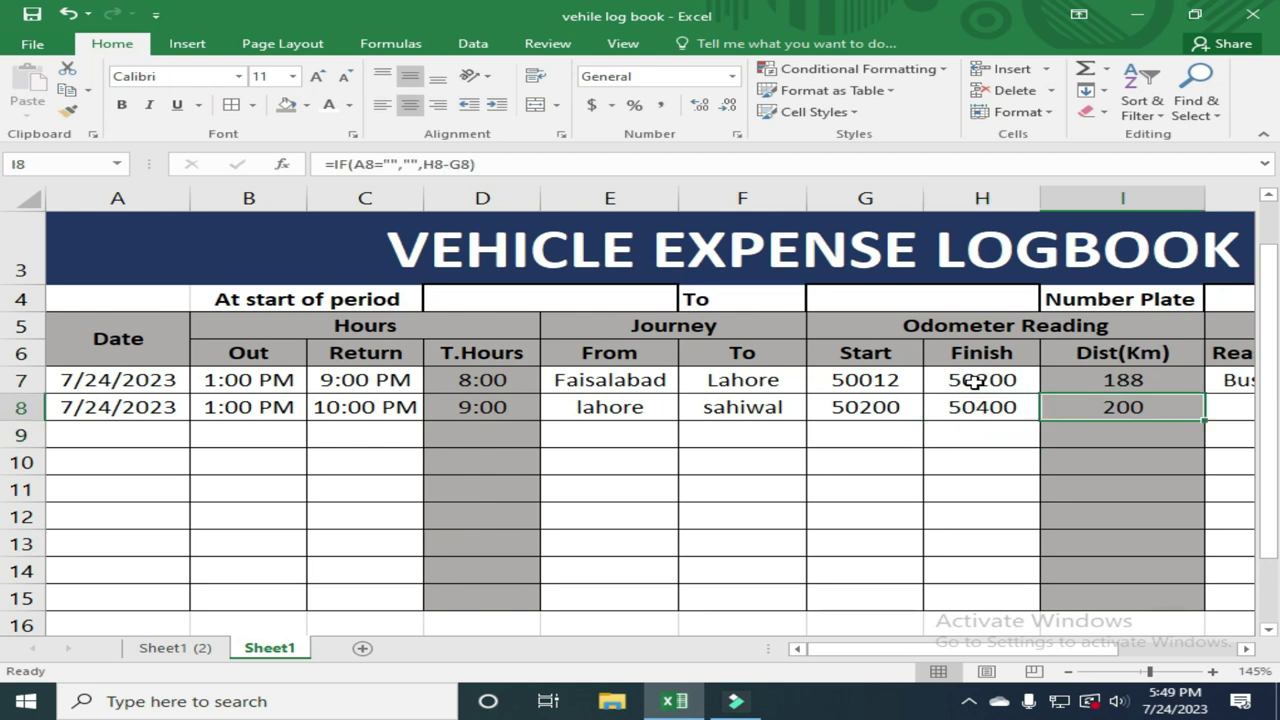
{"action": "key", "text": "Right"}
{"action": "key", "text": "Left"}
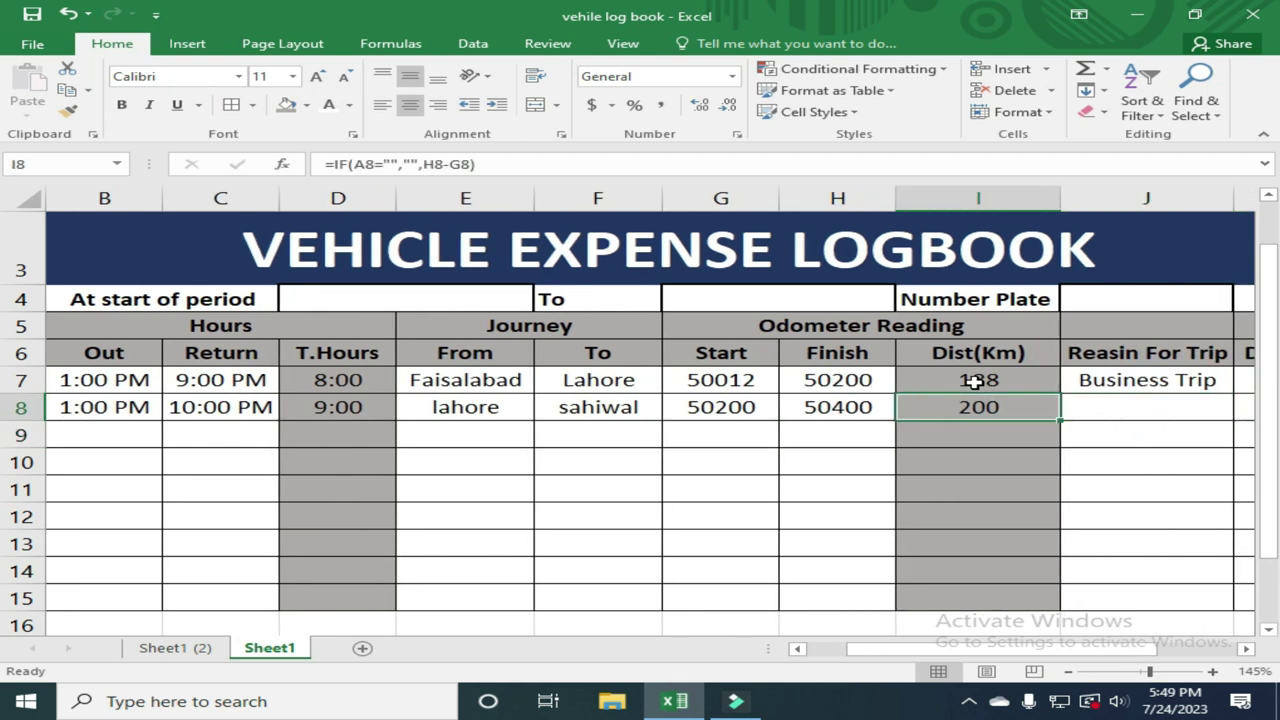
{"action": "key", "text": "Right"}
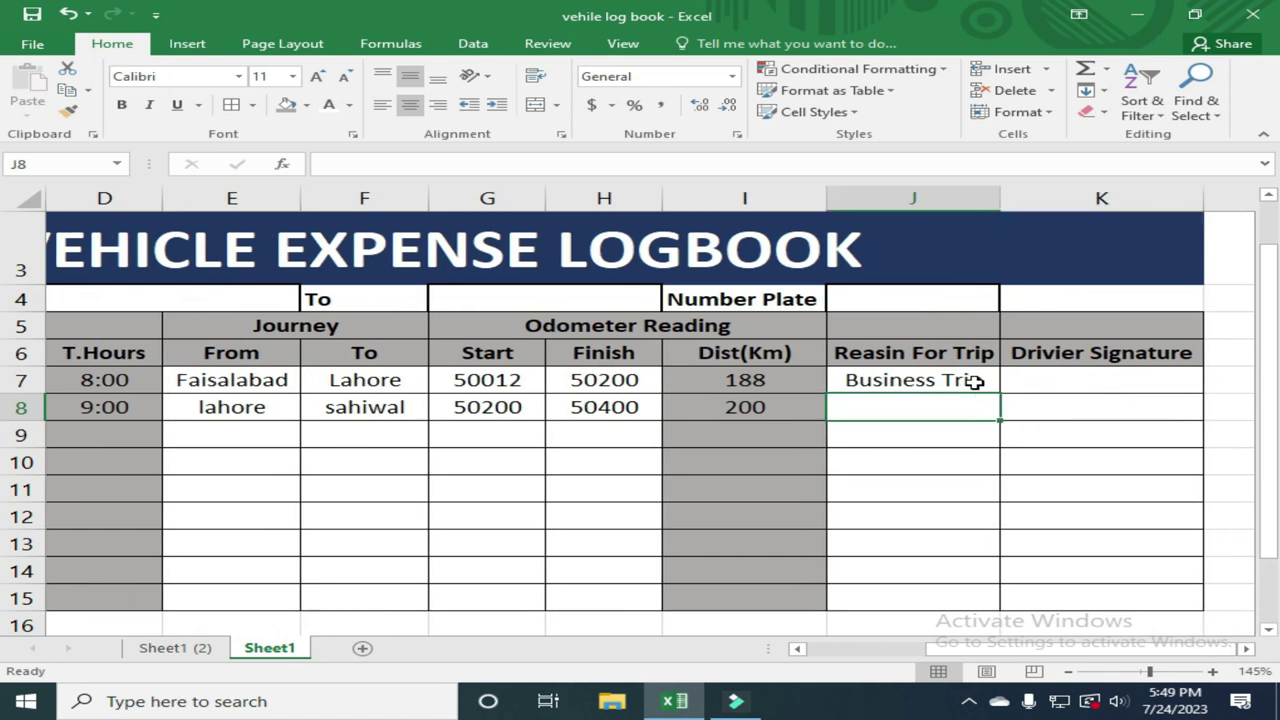
Copy Business Trip into J8 as the second trip's reason, then bring up print preview.
{"action": "key", "text": "ctrl+d"}
{"action": "key", "text": "Left"}
{"action": "key", "text": "Left"}
{"action": "key", "text": "Left"}
{"action": "key", "text": "Left"}
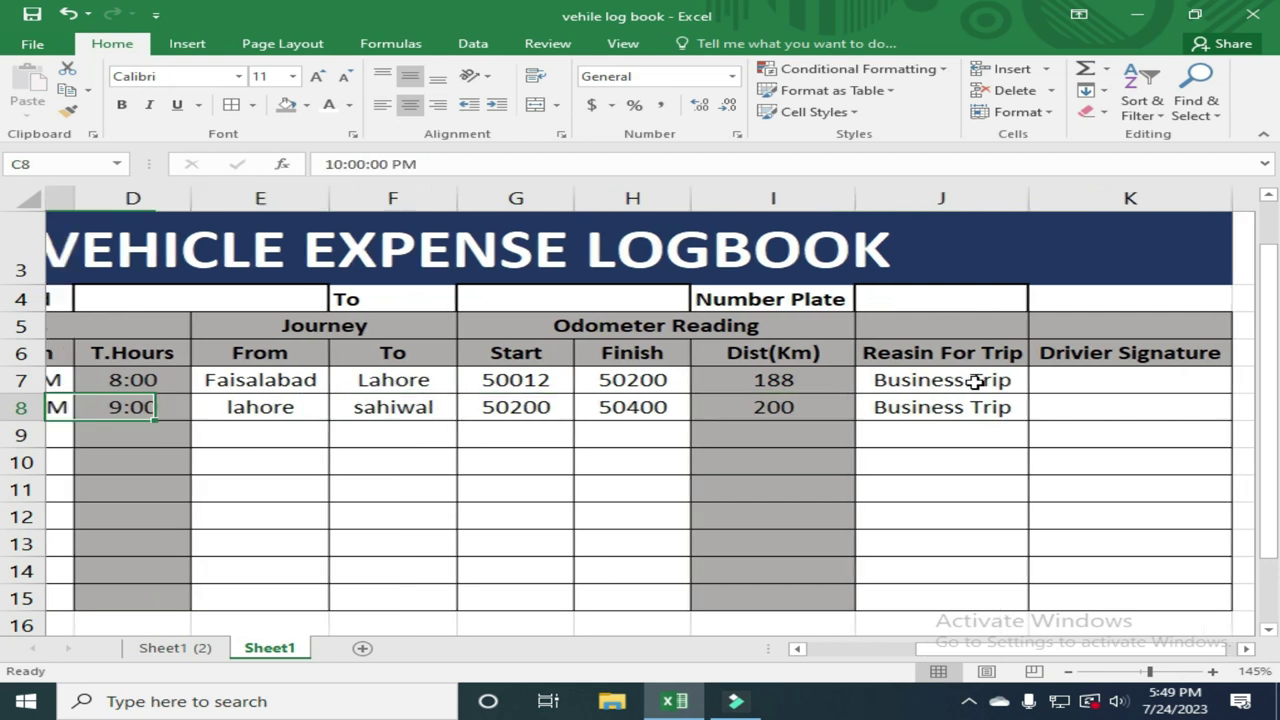
{"action": "key", "text": "Left"}
{"action": "key", "text": "Left"}
{"action": "key", "text": "Right"}
{"action": "key", "text": "Right"}
{"action": "key", "text": "Right"}
{"action": "key", "text": "Right"}
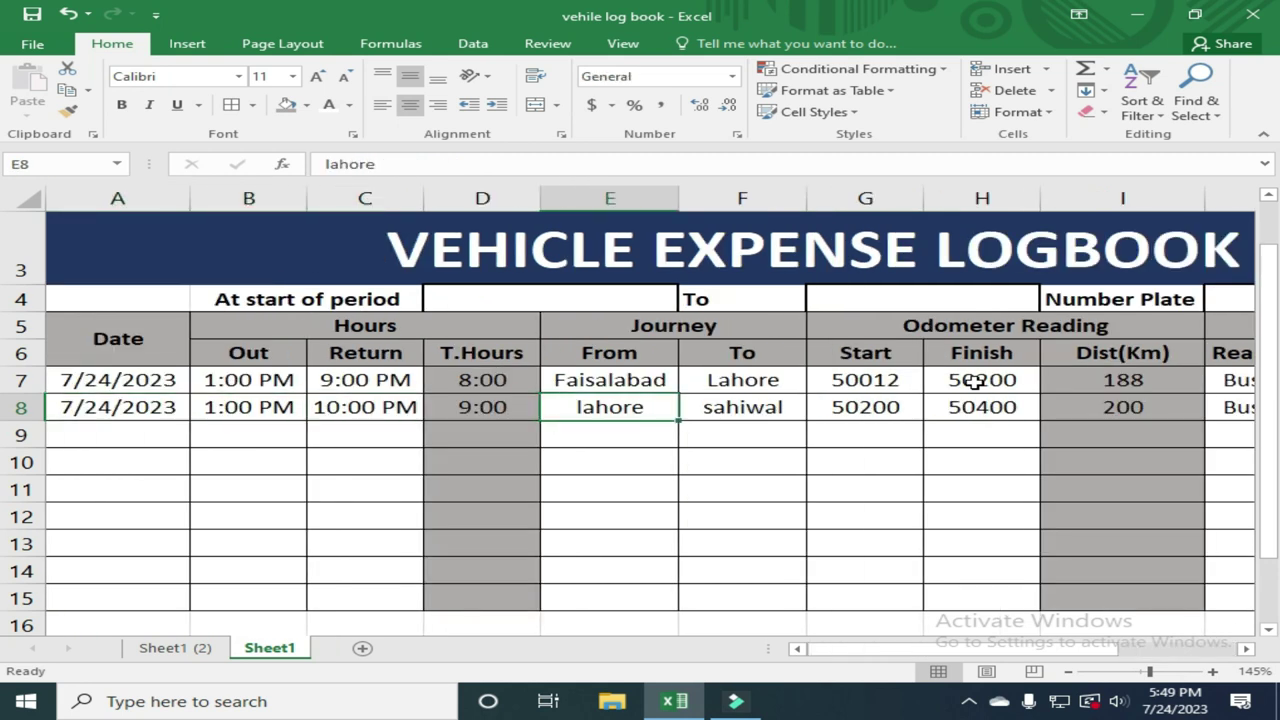
{"action": "key", "text": "Right"}
{"action": "key", "text": "Right"}
{"action": "key", "text": "Right"}
{"action": "key", "text": "Right"}
{"action": "key", "text": "Left"}
{"action": "key", "text": "Left"}
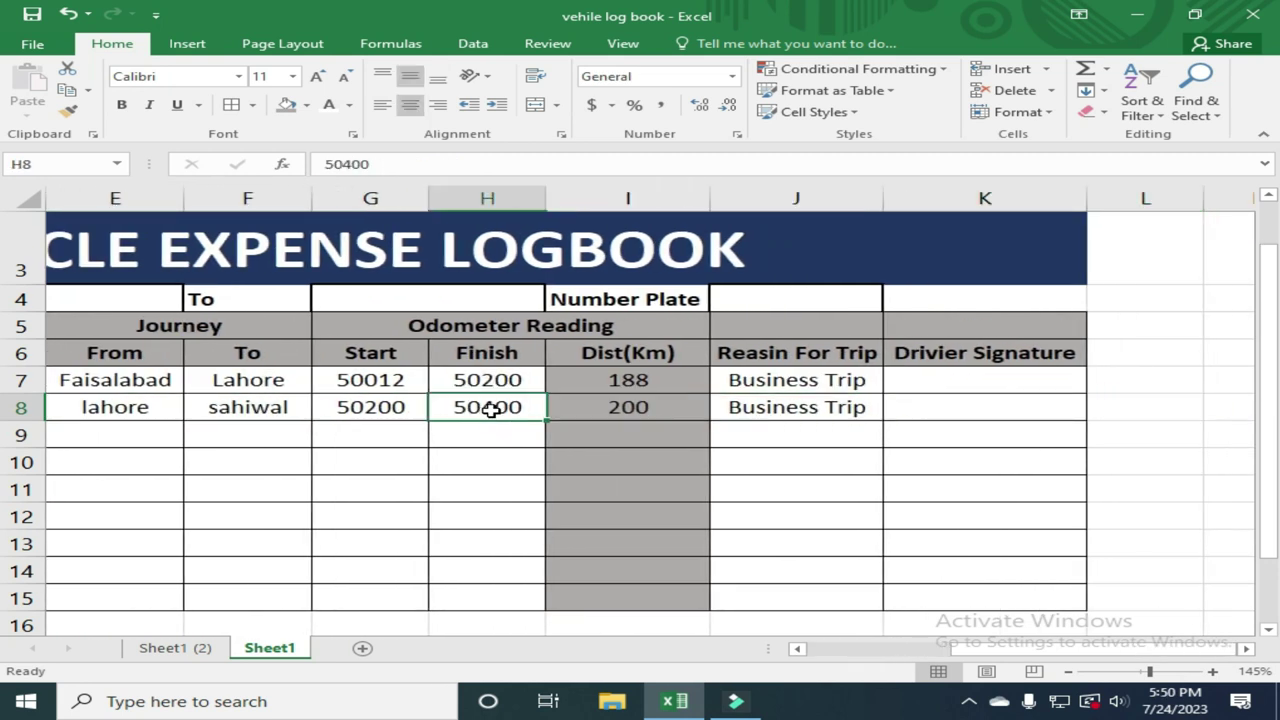
{"action": "key", "text": "Left"}
{"action": "key", "text": "Left"}
{"action": "key", "text": "Left"}
{"action": "key", "text": "Left"}
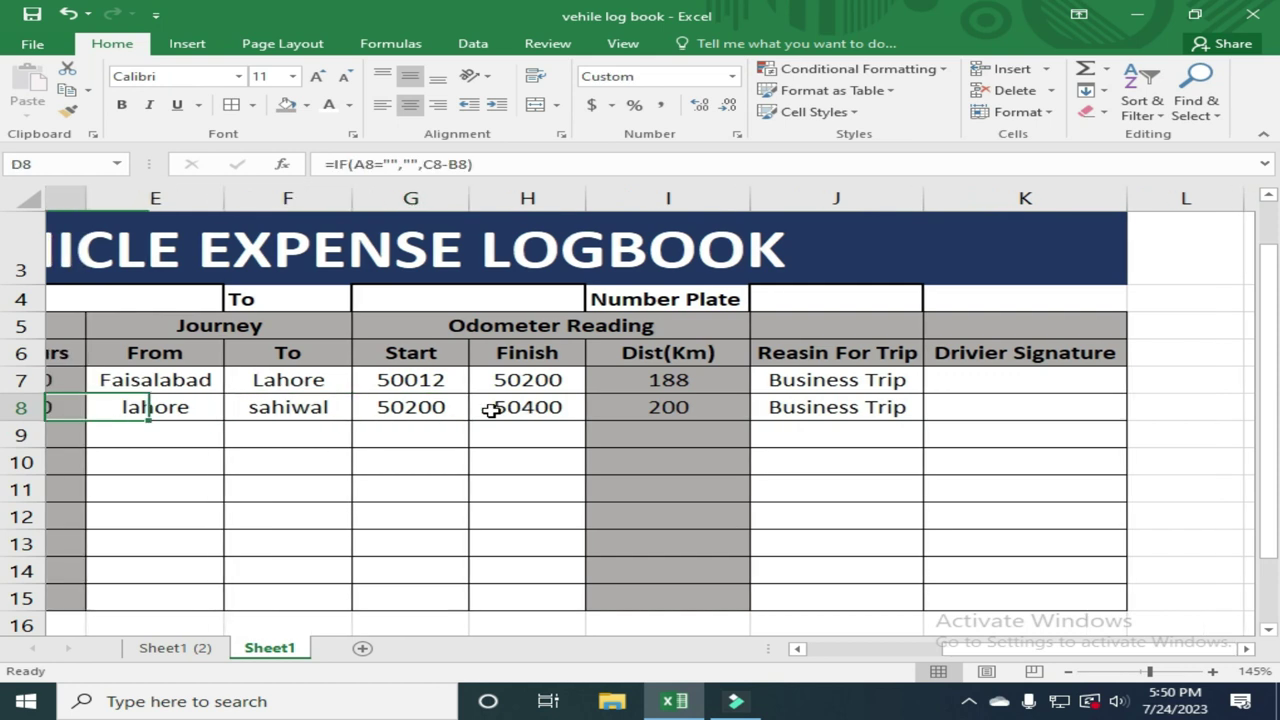
{"action": "key", "text": "Left"}
{"action": "key", "text": "Left"}
{"action": "key", "text": "Left"}
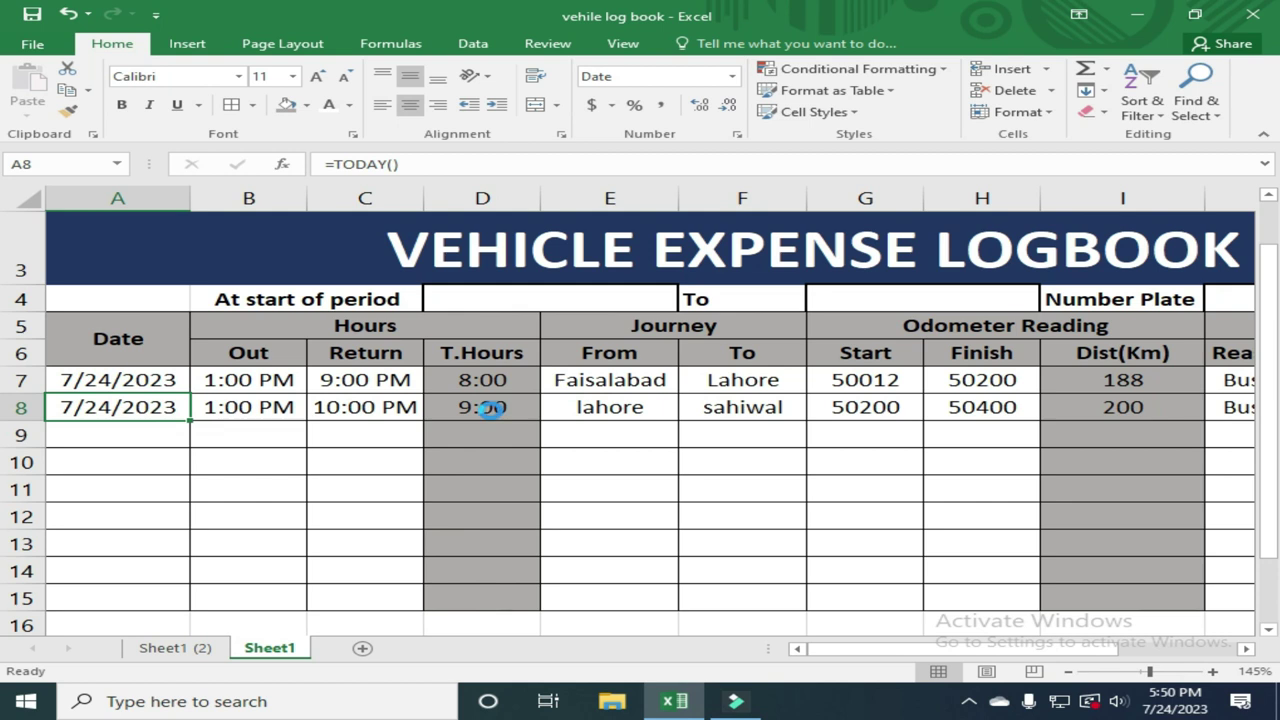
{"action": "key", "text": "ctrl+p"}
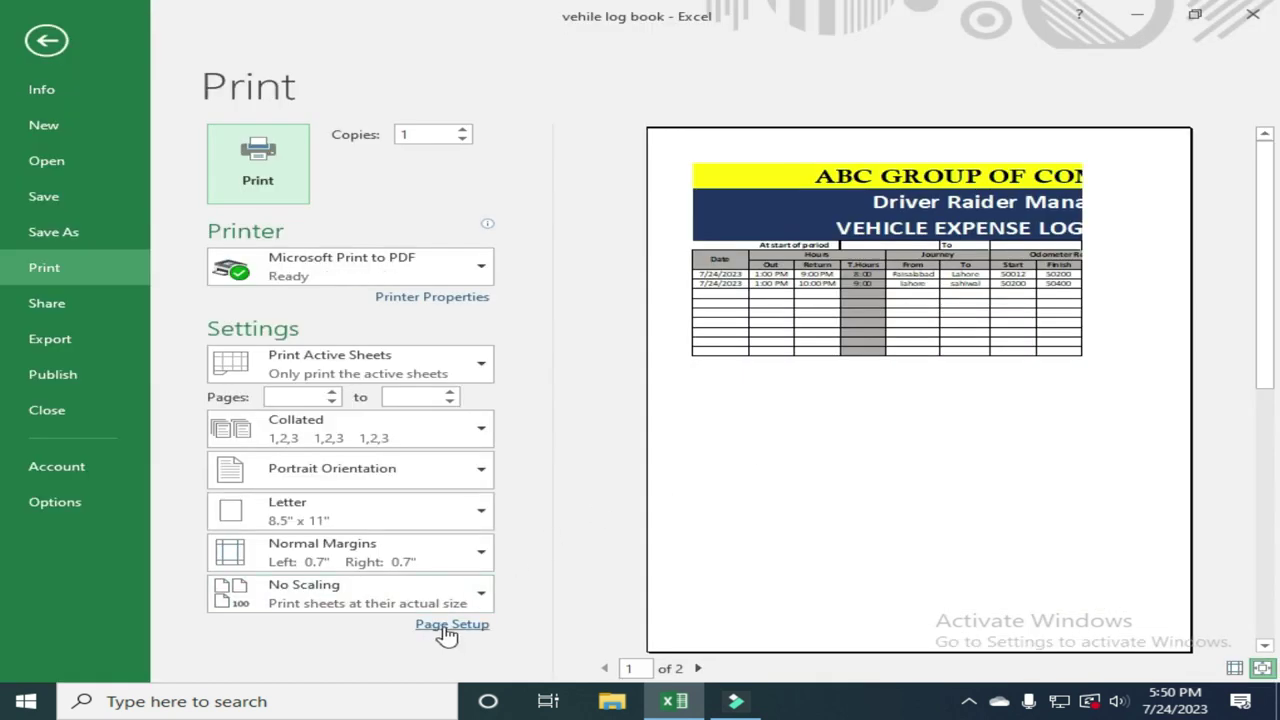
Set the page to Landscape with Center Horizontally ticked, then exit back to the sheet.
{"action": "left_click", "coordinate": [445, 628]}
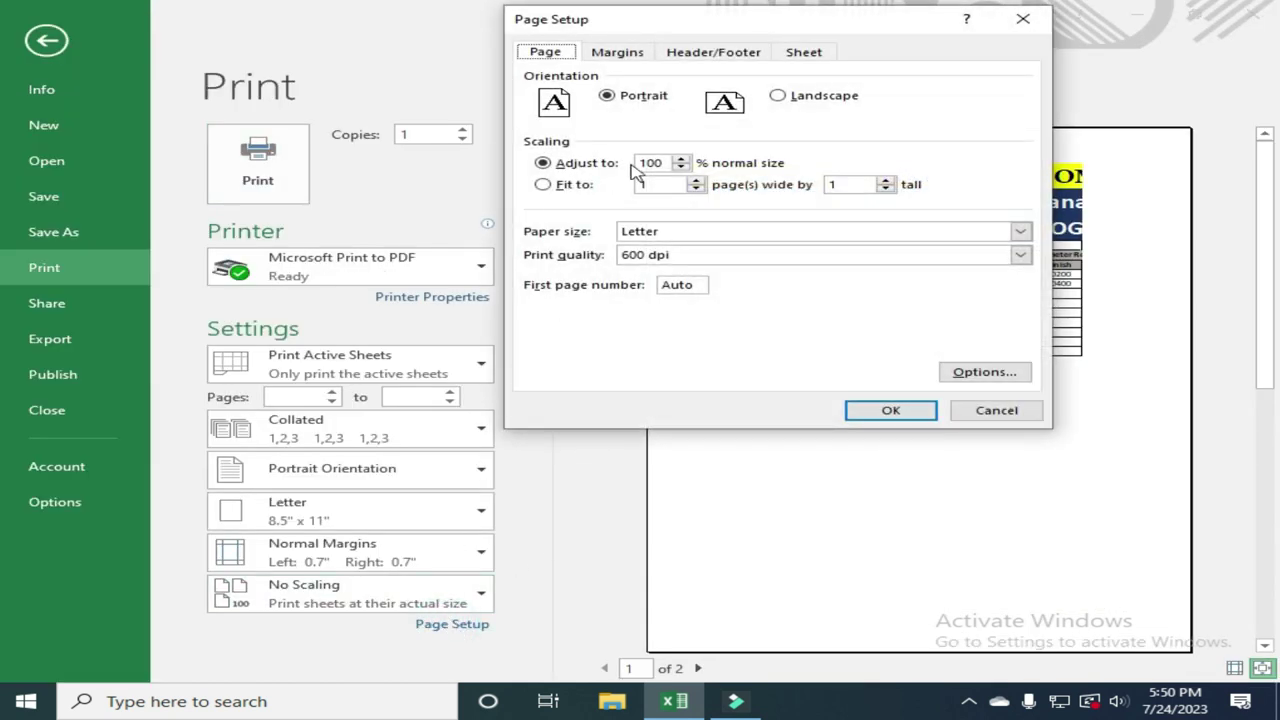
{"action": "left_click", "coordinate": [786, 102]}
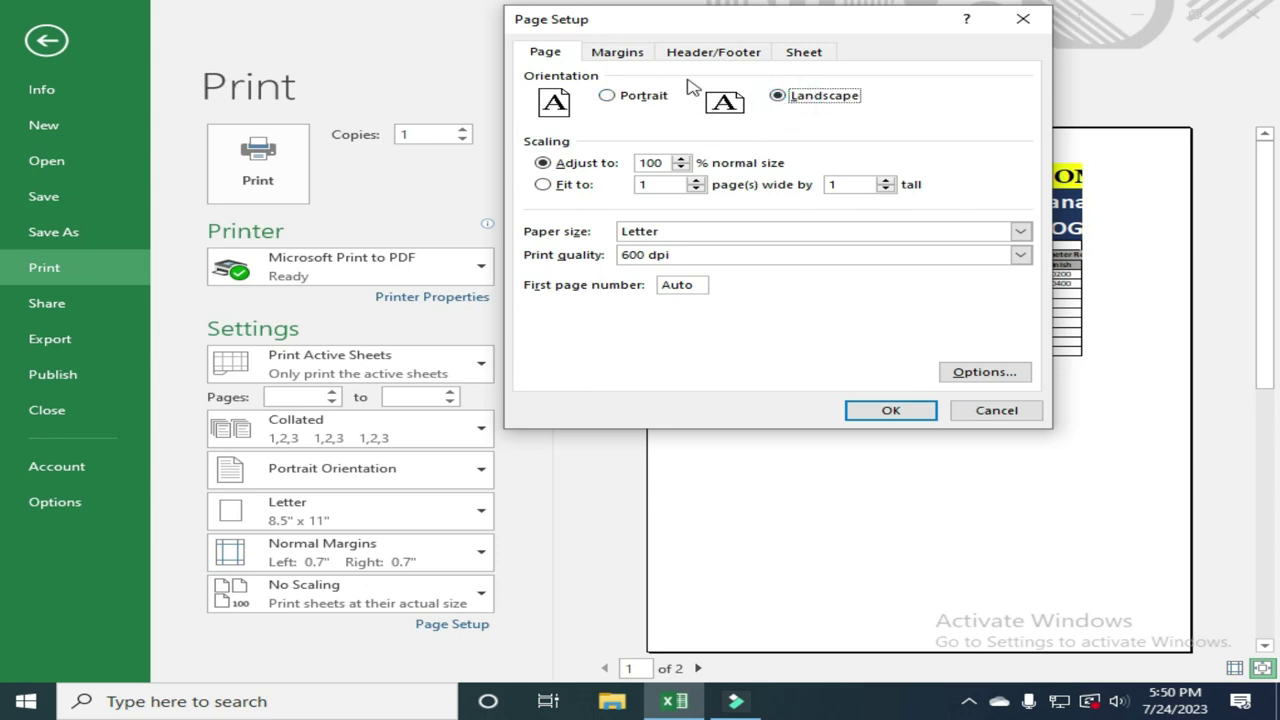
{"action": "left_click_drag", "start_coordinate": [690, 22], "coordinate": [440, 84]}
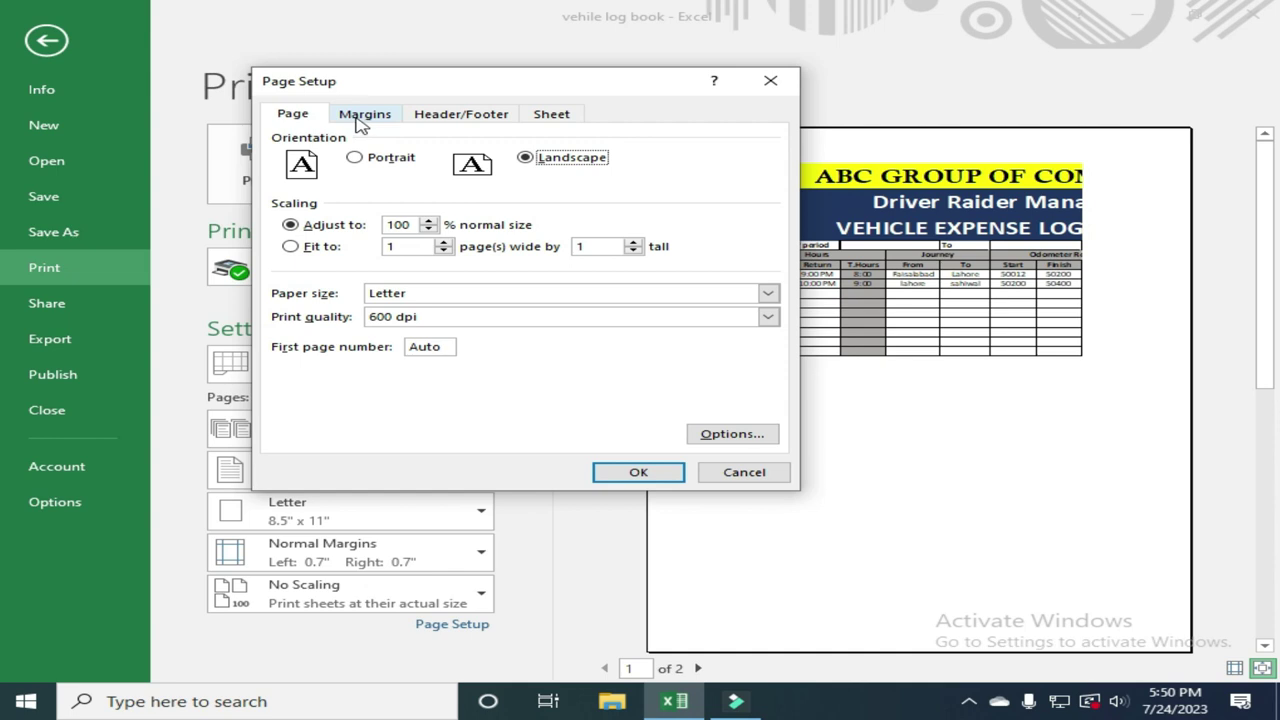
{"action": "left_click", "coordinate": [362, 115]}
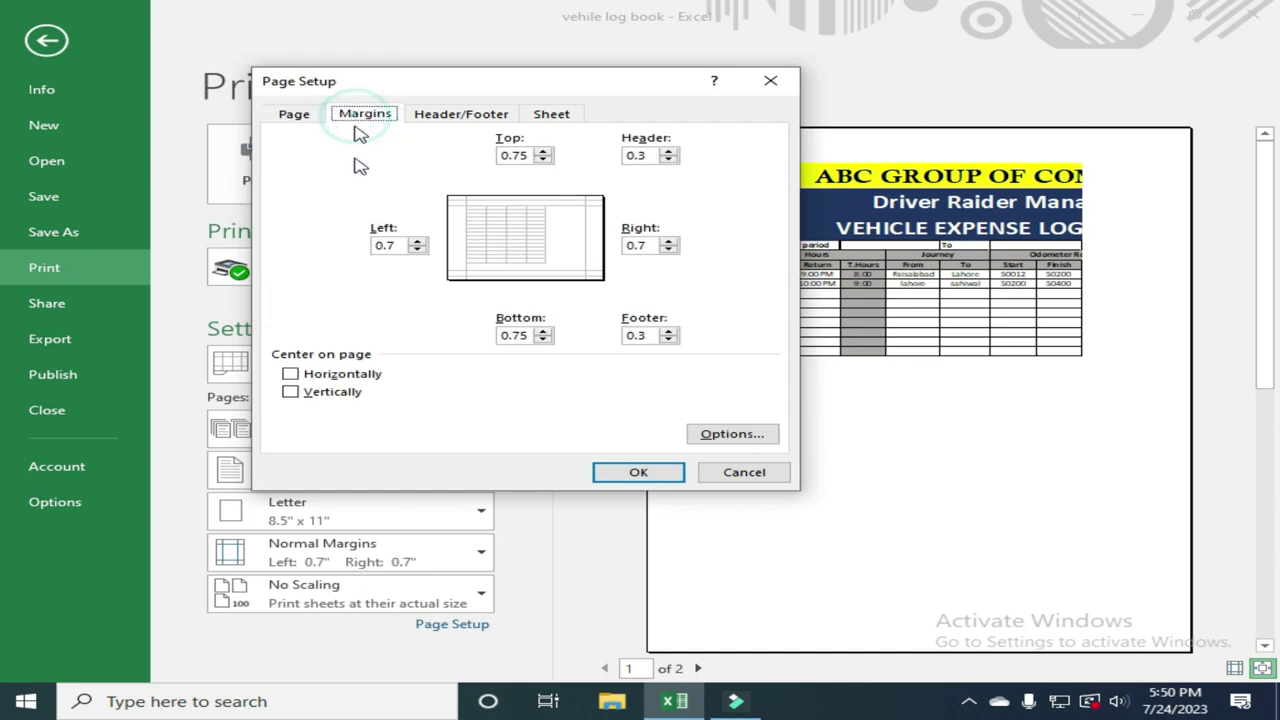
{"action": "left_click", "coordinate": [346, 376]}
{"action": "left_click", "coordinate": [630, 478]}
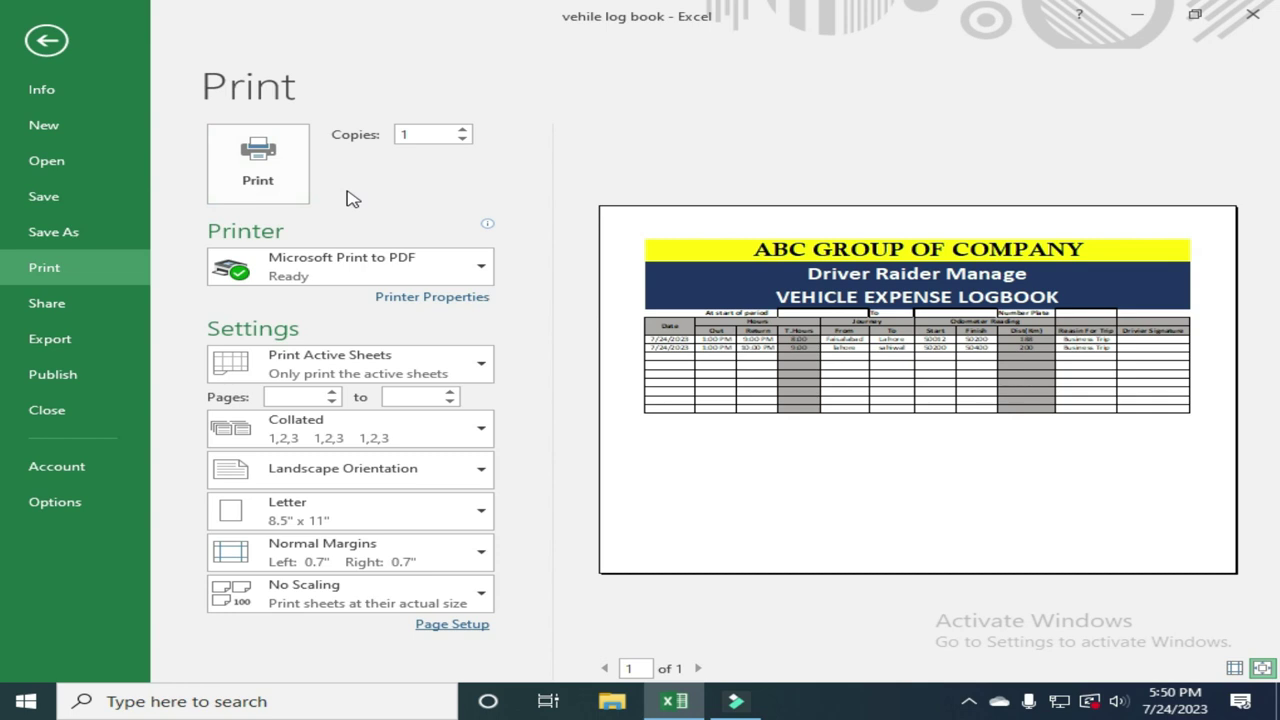
{"action": "left_click", "coordinate": [46, 40]}
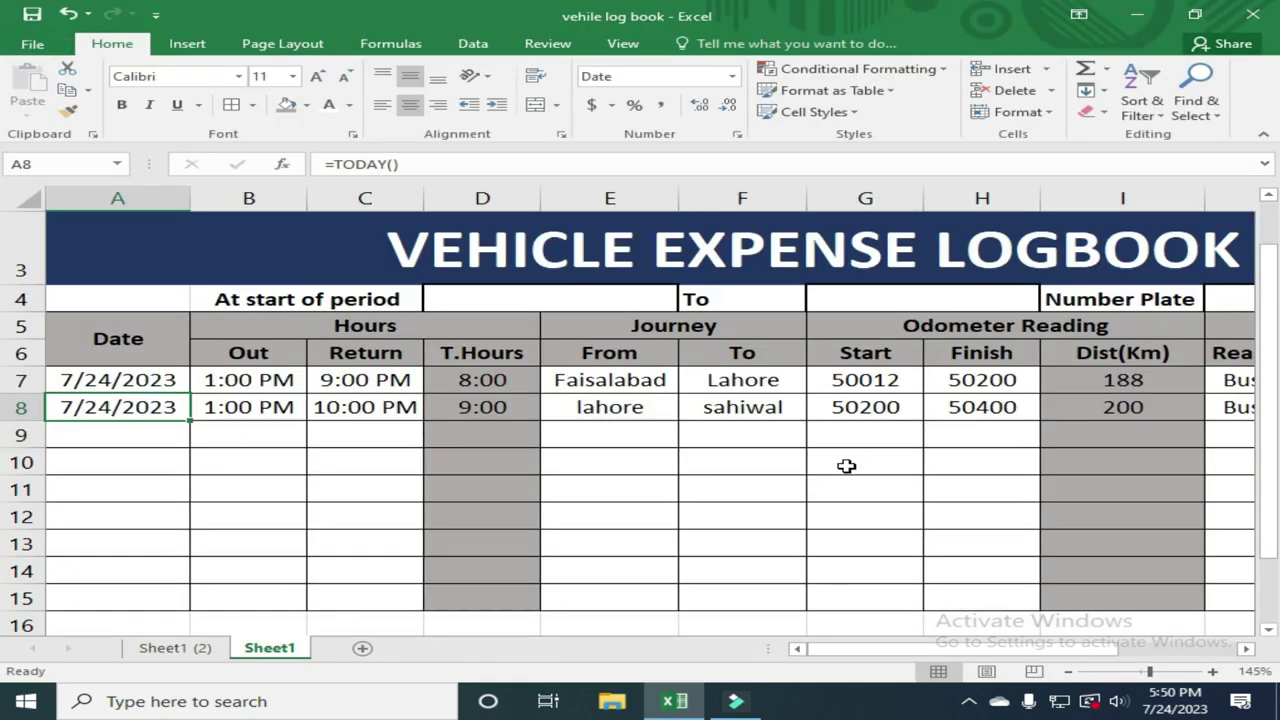
Zoom the sheet out from 145% to 85% to show the title through the signature column.
{"action": "scroll", "coordinate": [846, 466], "scroll_direction": "down", "scroll_amount": 1, "text": "ctrl"}
{"action": "scroll", "coordinate": [846, 466], "scroll_direction": "down", "scroll_amount": 1, "text": "ctrl"}
{"action": "scroll", "coordinate": [846, 466], "scroll_direction": "down", "scroll_amount": 1, "text": "ctrl"}
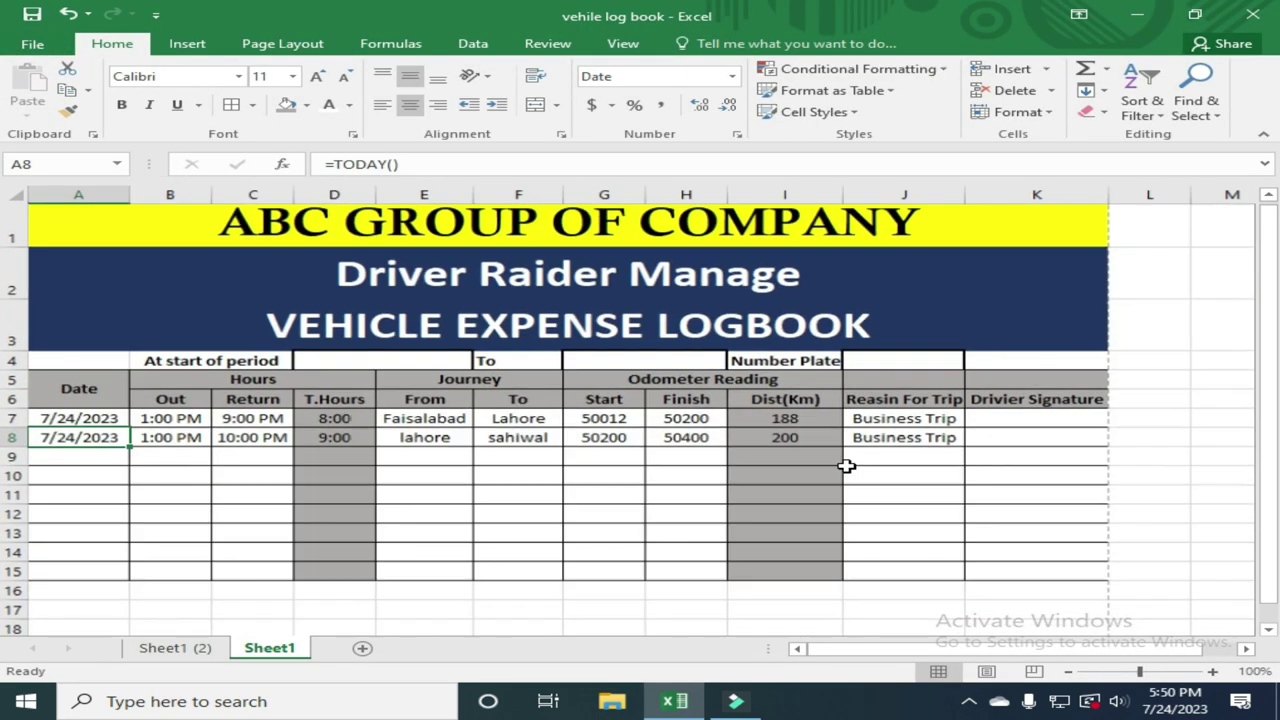
{"action": "scroll", "coordinate": [846, 466], "scroll_direction": "down", "scroll_amount": 1, "text": "ctrl"}
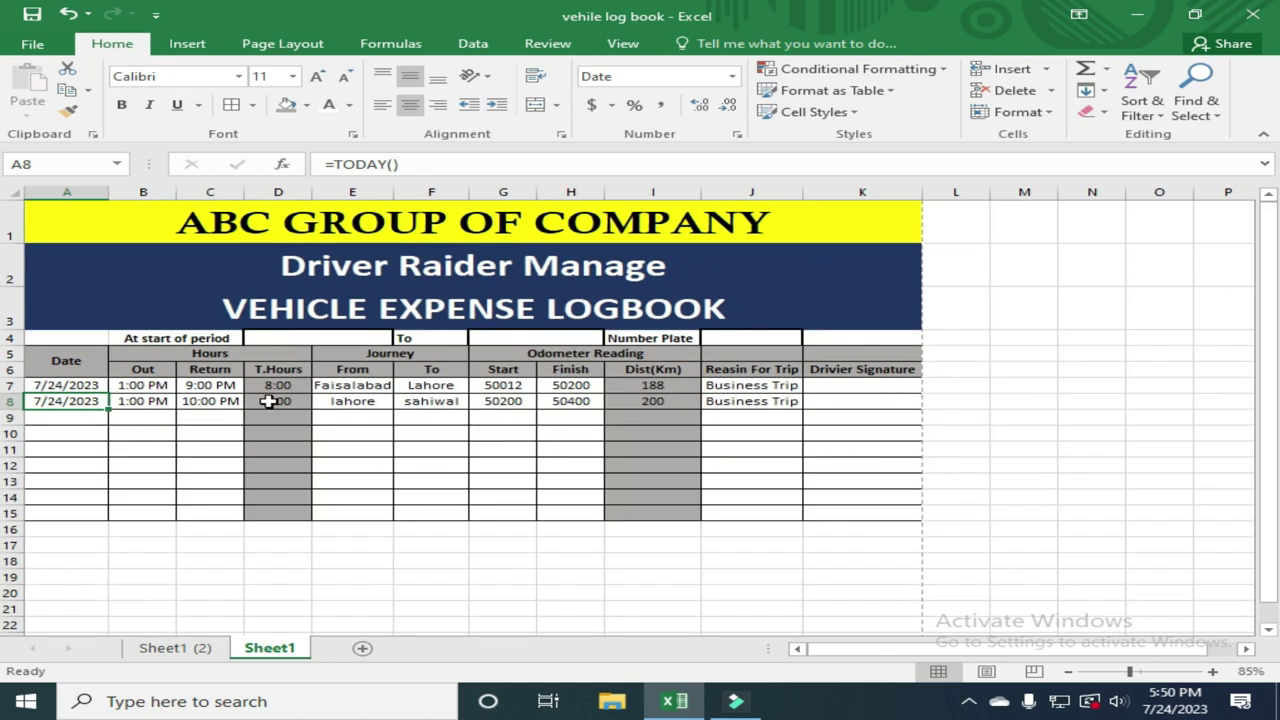